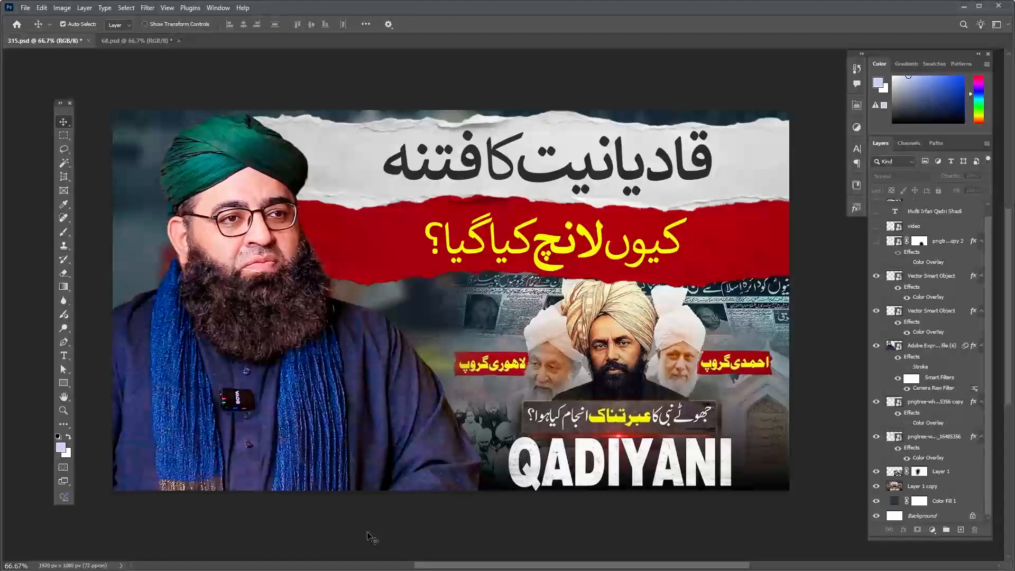
- Create a blank 1920 x 1080 px document at 72 ppi
key("ctrl")
key("ctrl+n")
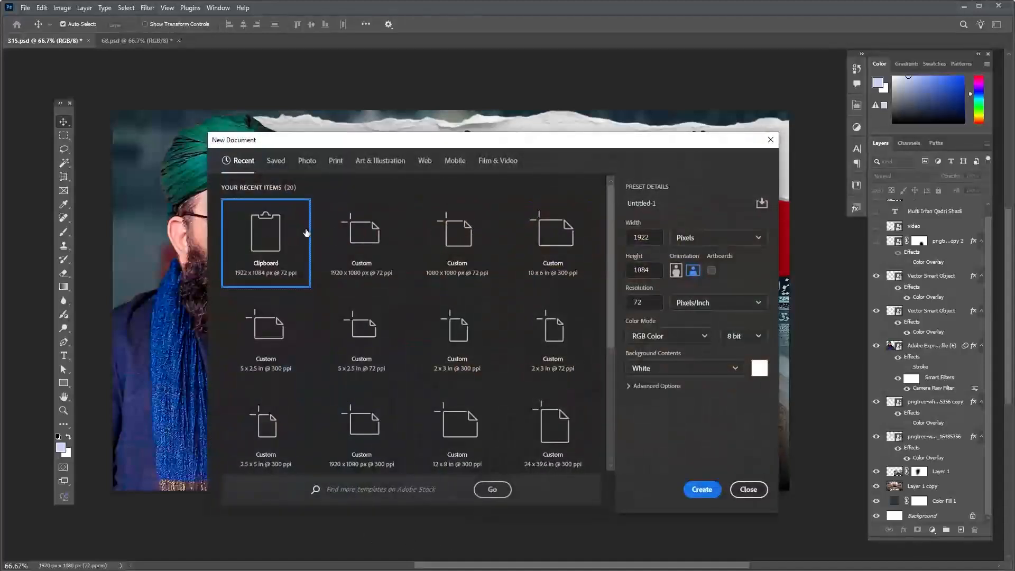
left_click(358, 241)
left_click(702, 497)
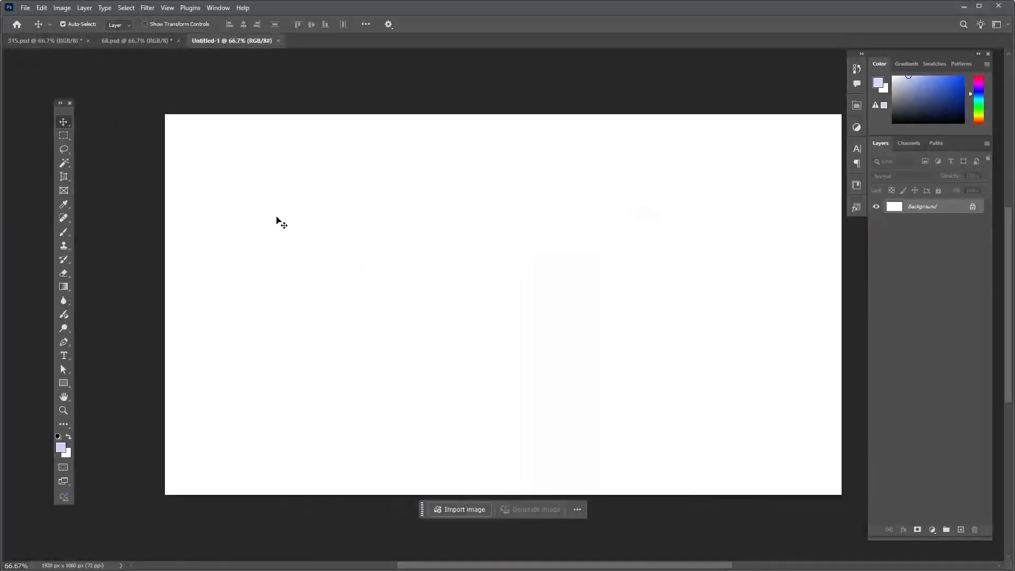
left_click_drag(532, 269, 493, 264)
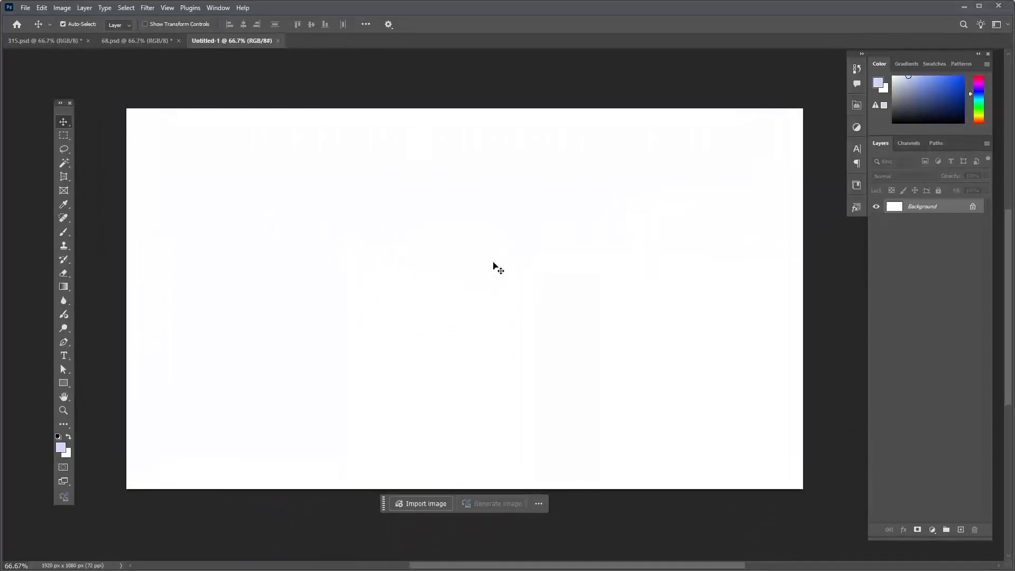
- Hide the large portrait layer of the bearded man in 315.psd
left_click(53, 43)
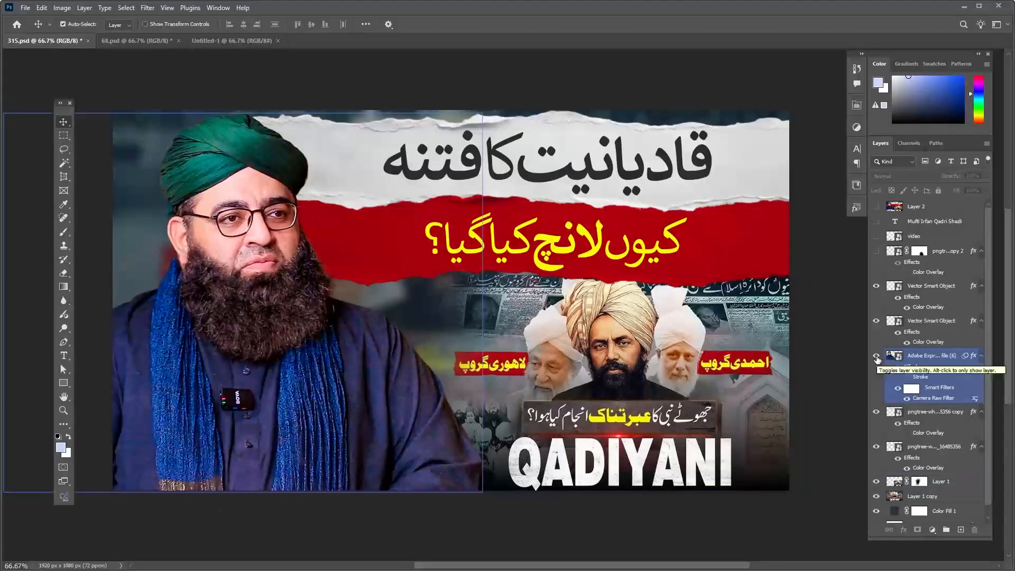
left_click(876, 357)
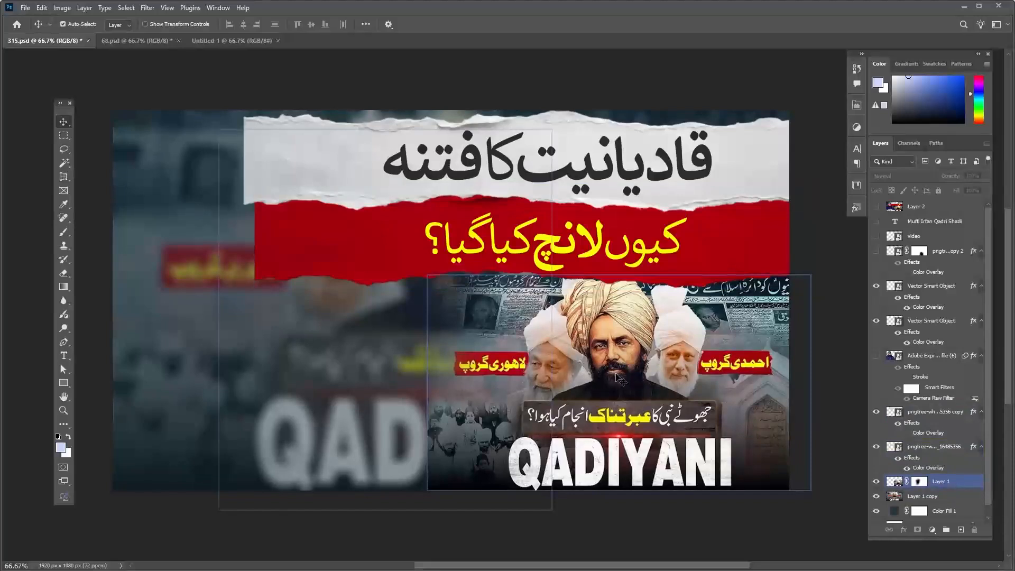
left_click(497, 211)
left_click(218, 41)
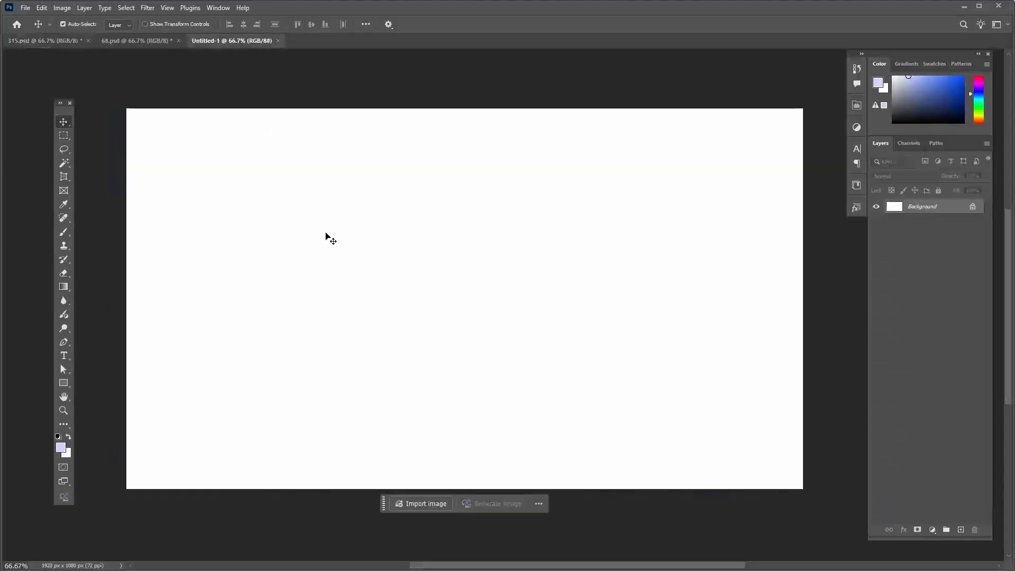
left_click(57, 43)
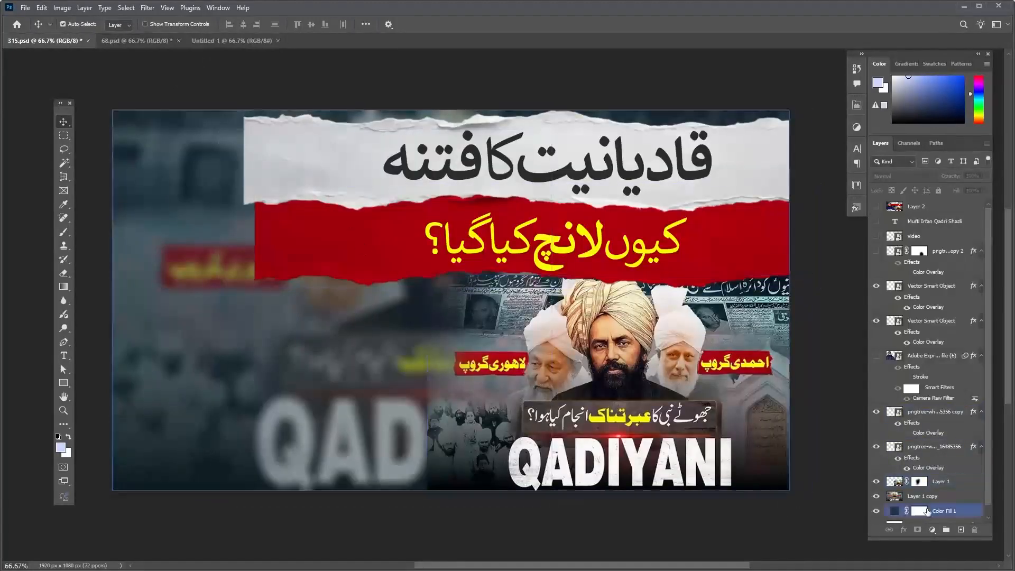
- Copy the blurred background layer "Layer 1 copy" from 315.psd into the new untitled document
left_click(946, 503)
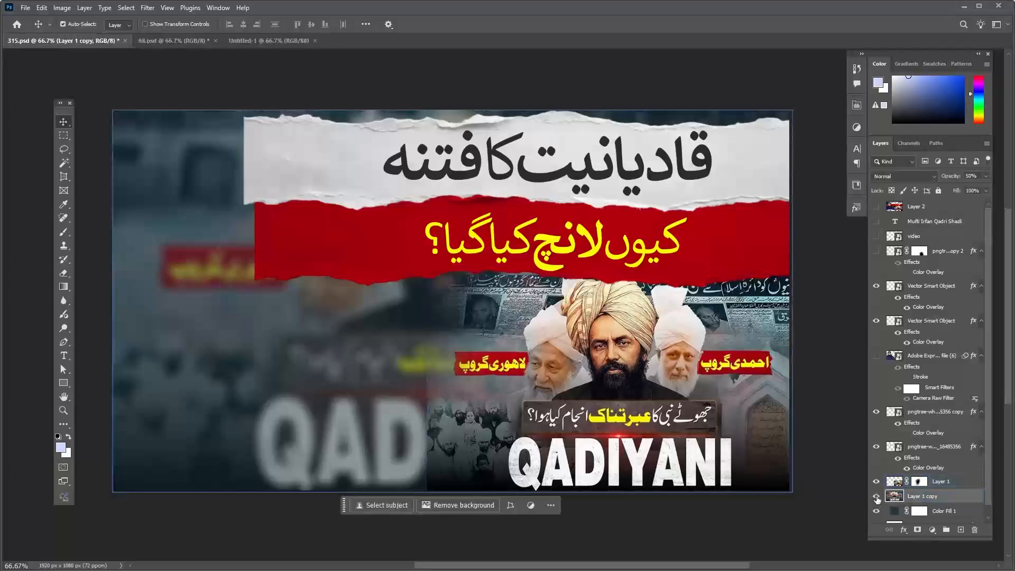
left_click(877, 497)
left_click(877, 497)
left_click(939, 511)
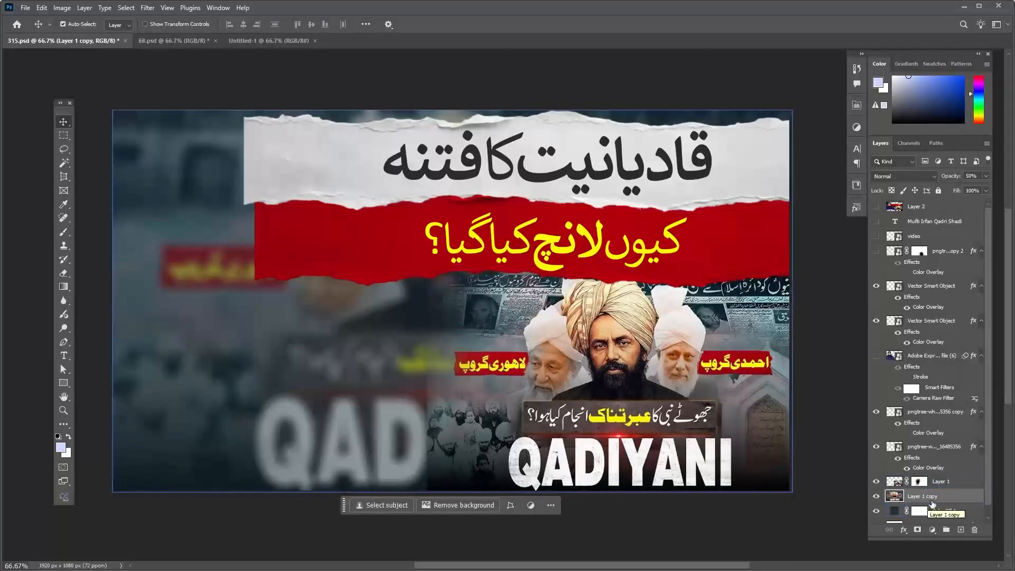
left_click_drag(938, 503, 477, 313)
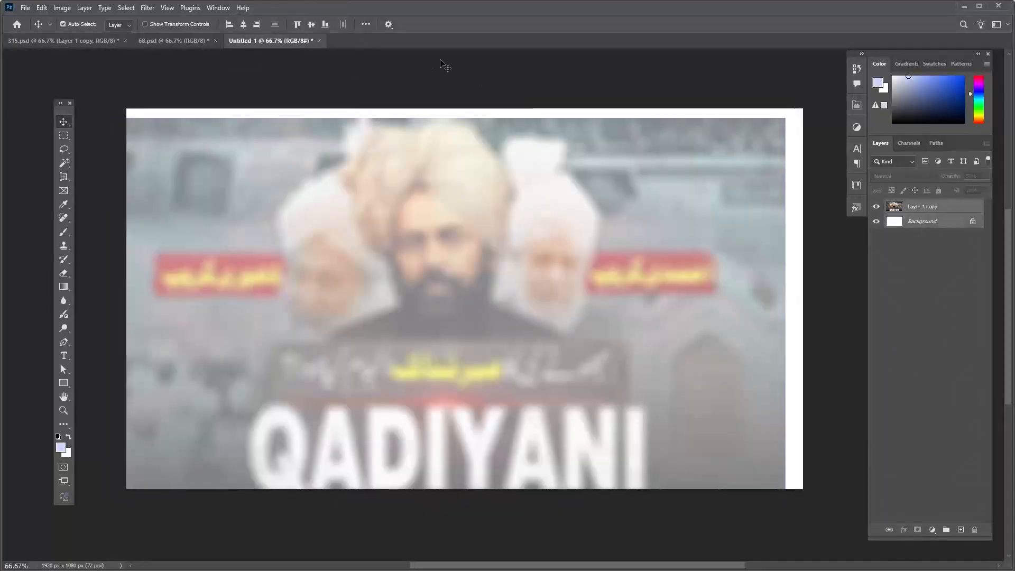
- Centre the blurred background image vertically and horizontally on the canvas
left_click(312, 25)
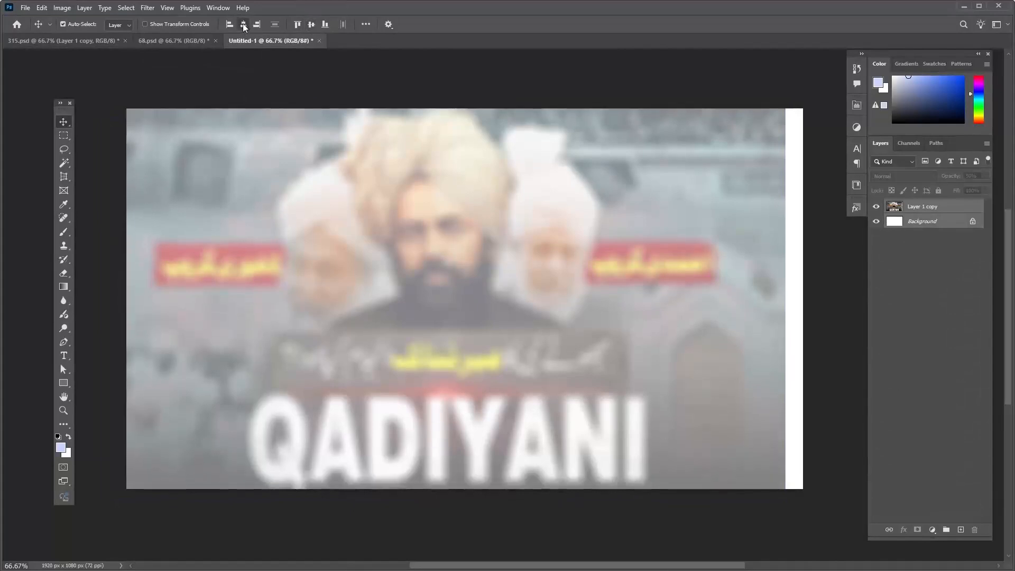
left_click(243, 24)
left_click(942, 310)
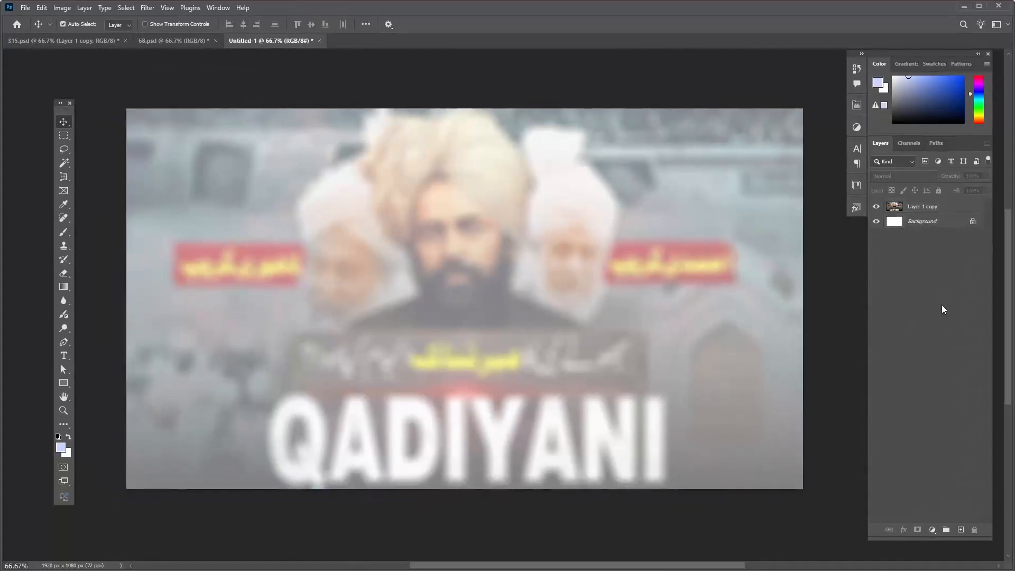
- Raise the blurred background layer to full opacity
left_click(957, 206)
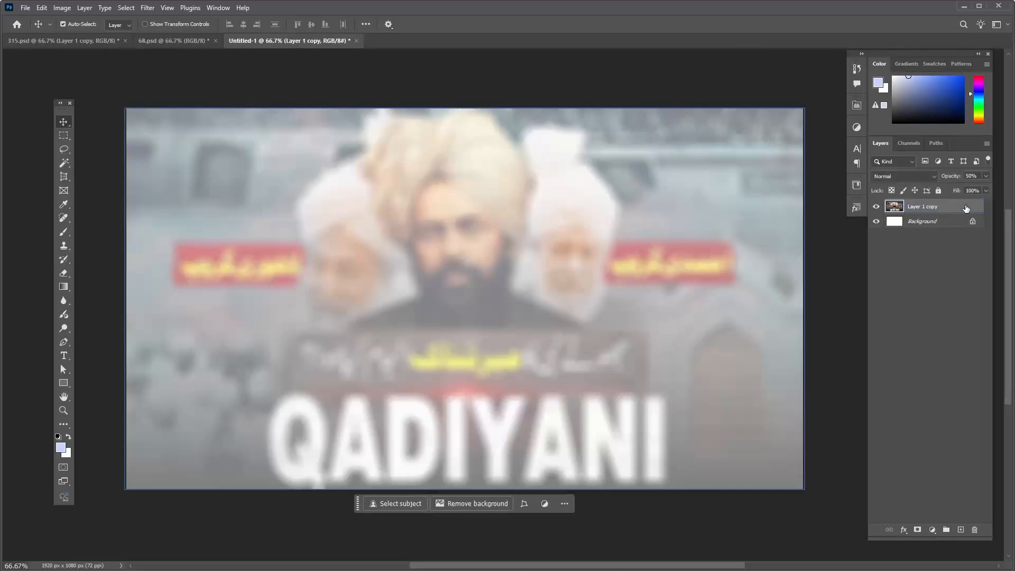
left_click(984, 177)
left_click_drag(963, 189, 1006, 205)
left_click(943, 278)
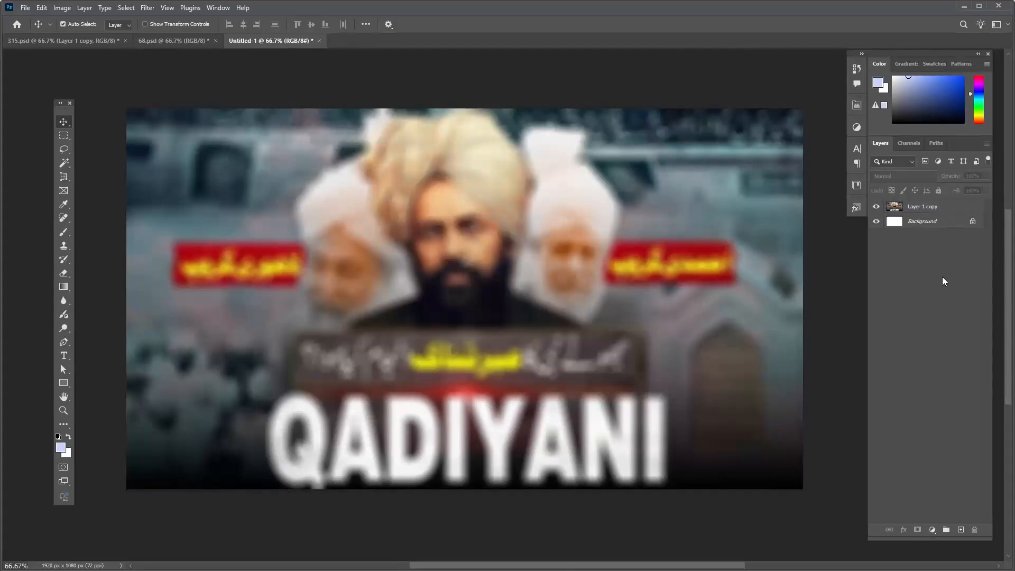
- Copy the portrait cutout layer "Background copy" from 68.psd into the untitled document
left_click(158, 40)
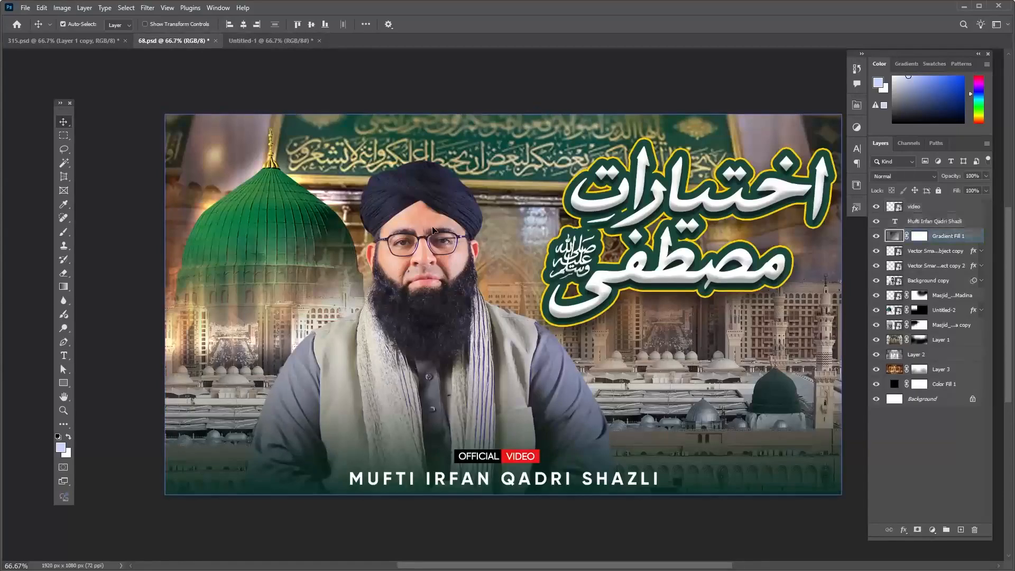
left_click_drag(412, 203, 631, 280)
left_click_drag(944, 280, 410, 273)
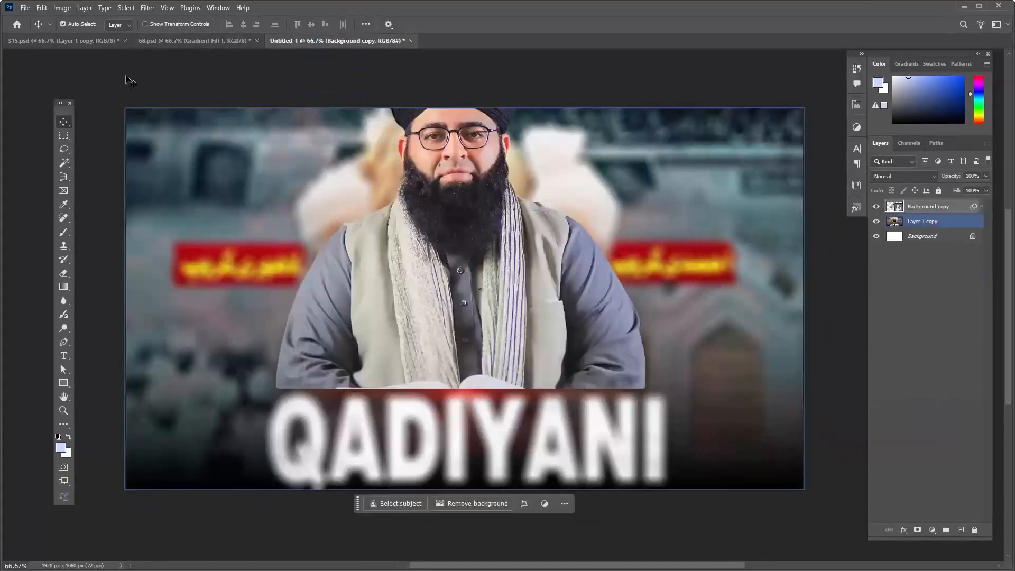
- Position the portrait cutout in the untitled document so it is horizontally centred with the whole turban inside the canvas
left_click(64, 41)
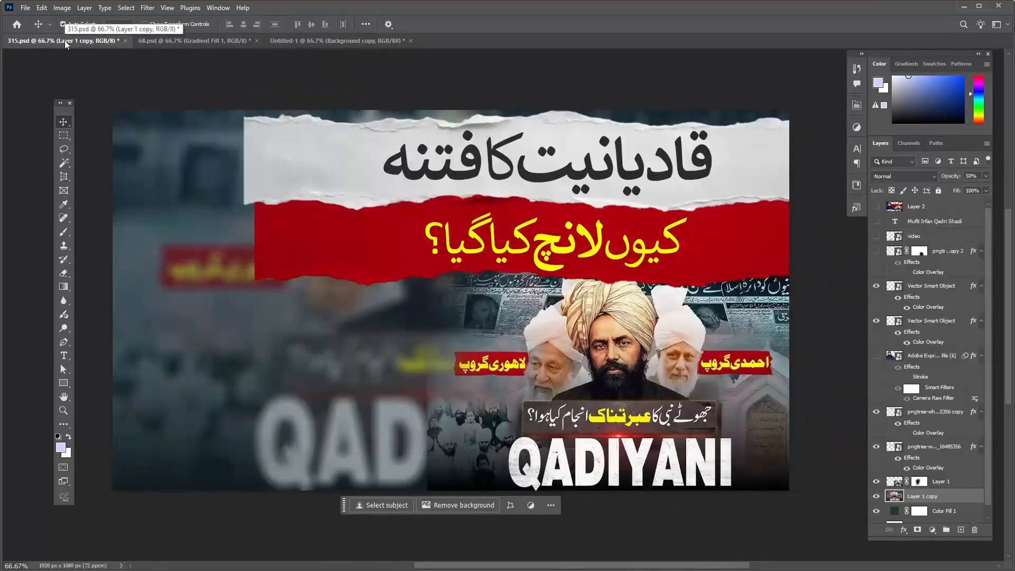
left_click(341, 41)
left_click_drag(437, 239, 448, 316)
left_click(954, 280)
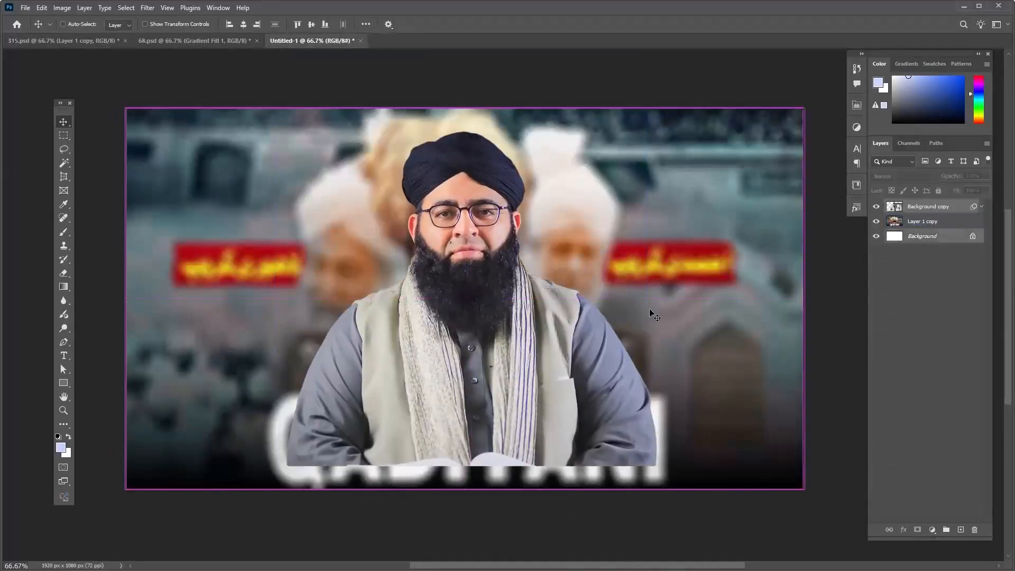
left_click(244, 26)
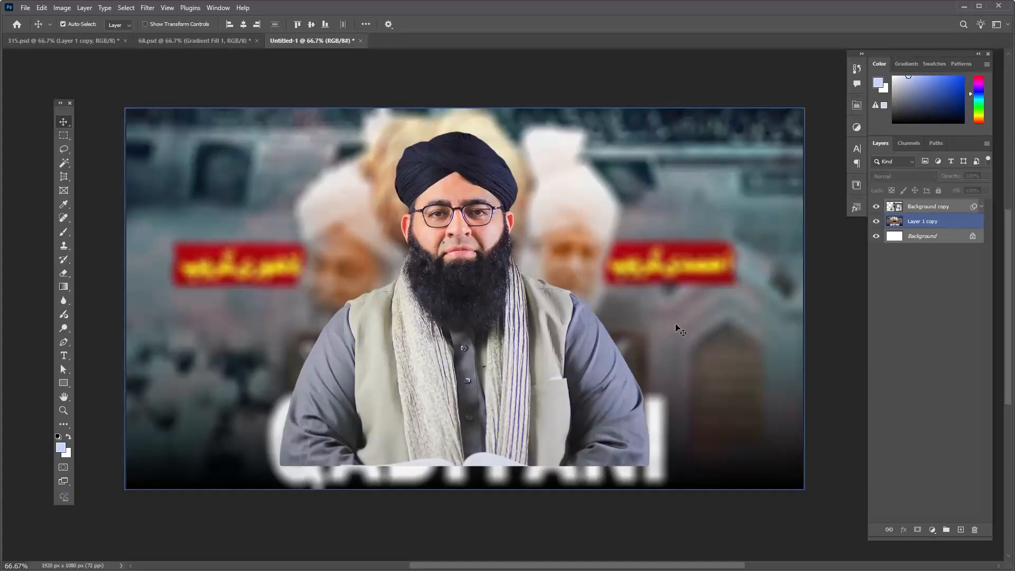
left_click(953, 329)
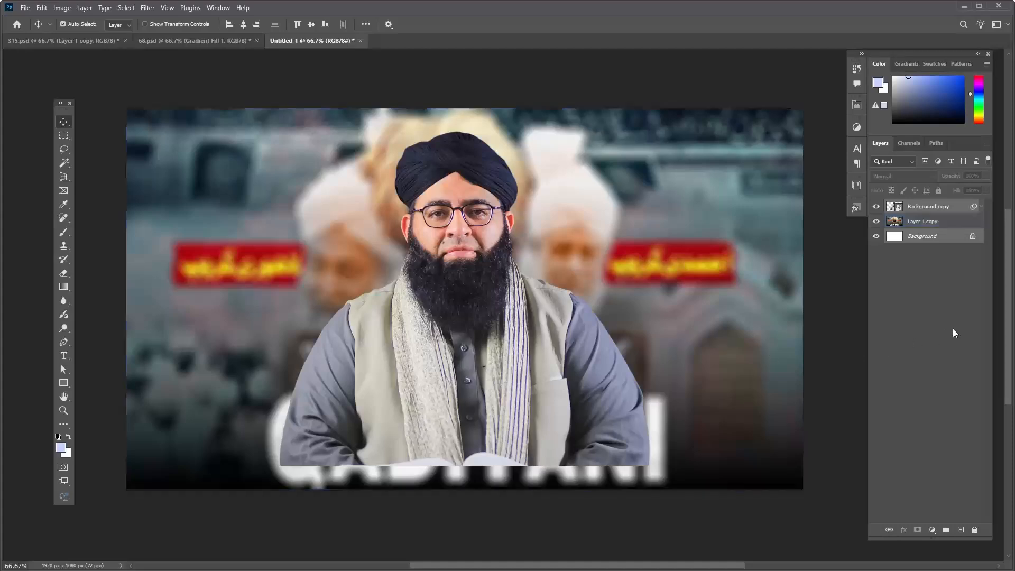
left_click(592, 309)
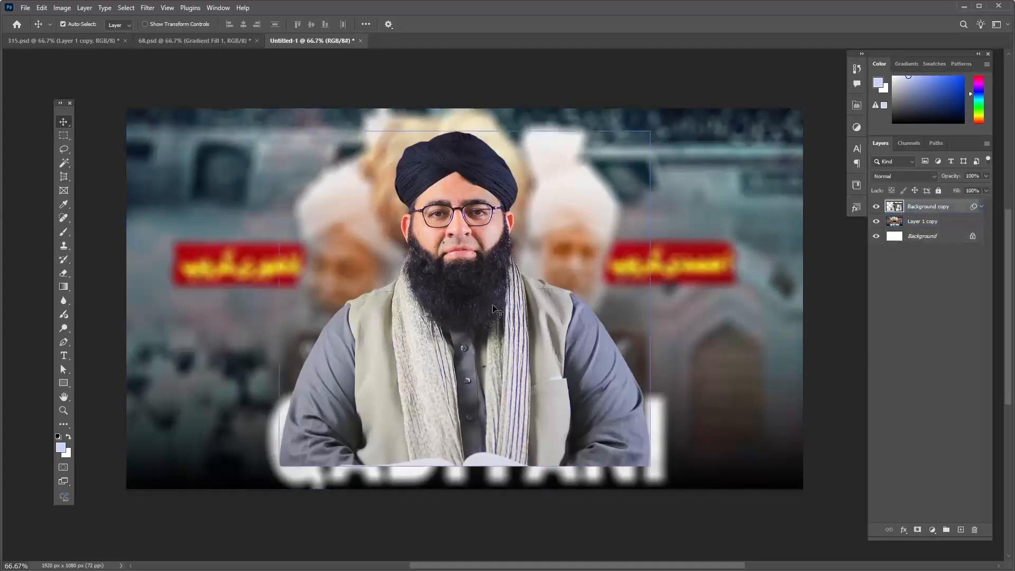
left_click_drag(444, 409, 442, 398)
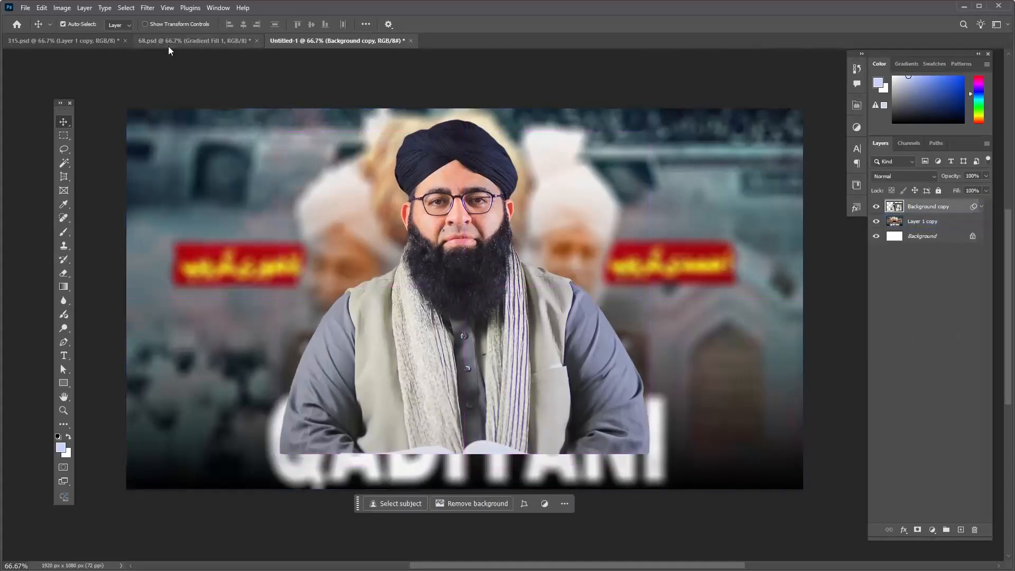
- Copy the white torn paper strip from 315.psd into the untitled document
left_click(101, 41)
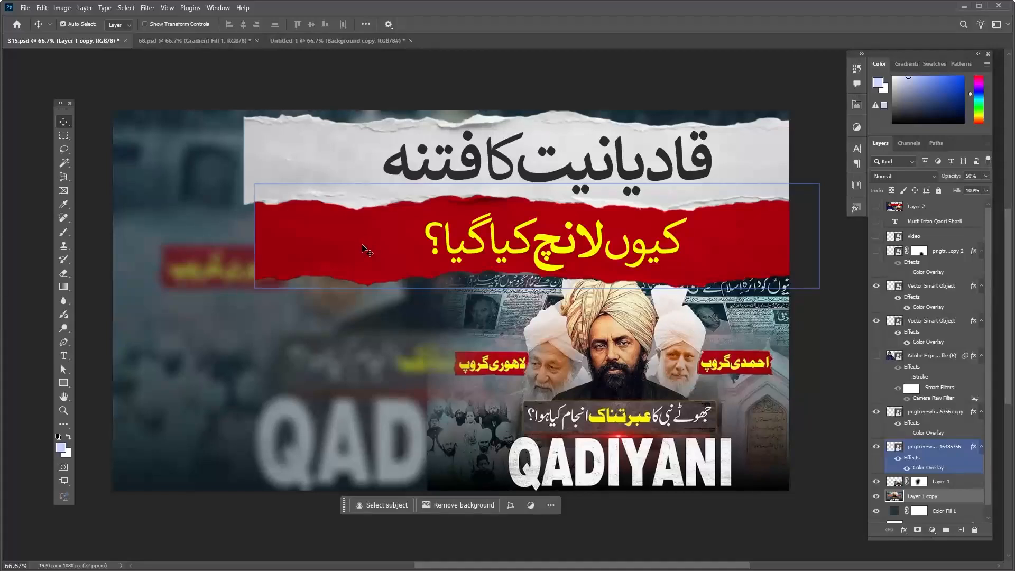
left_click(330, 161)
left_click_drag(310, 157, 315, 43)
- Duplicate the paper strip beside the original to span the canvas width, and align both strips by their vertical centres
left_click_drag(197, 195, 196, 196)
left_click_drag(282, 218, 786, 202)
left_click(951, 248, "ctrl")
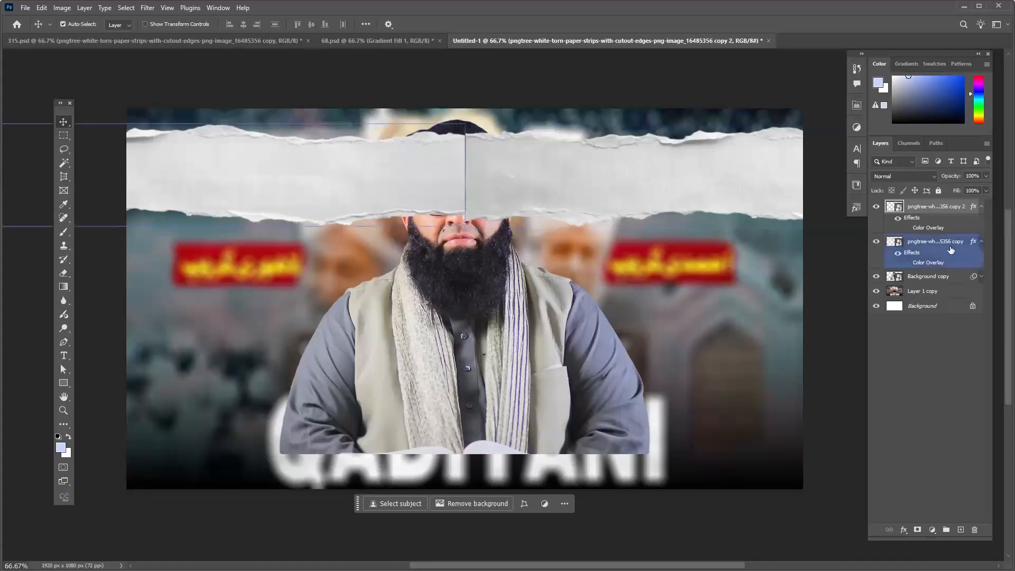
left_click(312, 25)
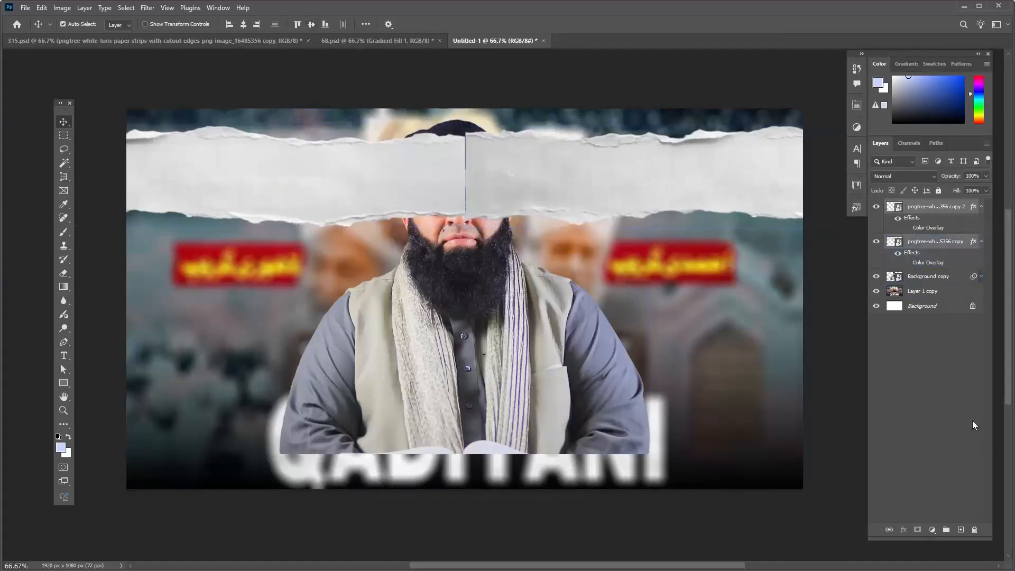
- Flip the left paper strip horizontally and shift it slightly right to close the seam with the other strip
left_click(452, 187)
left_click(468, 174)
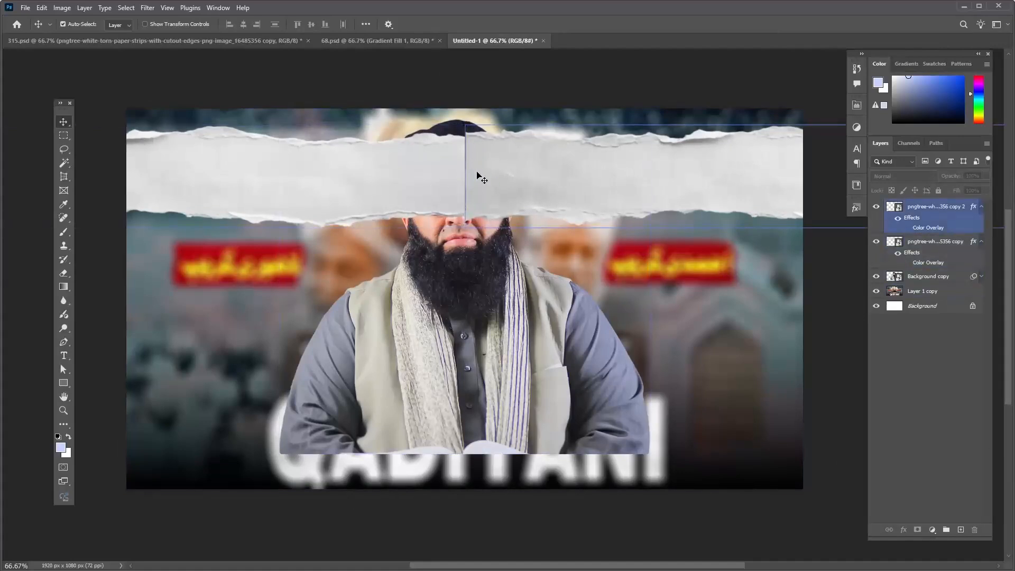
left_click(190, 189)
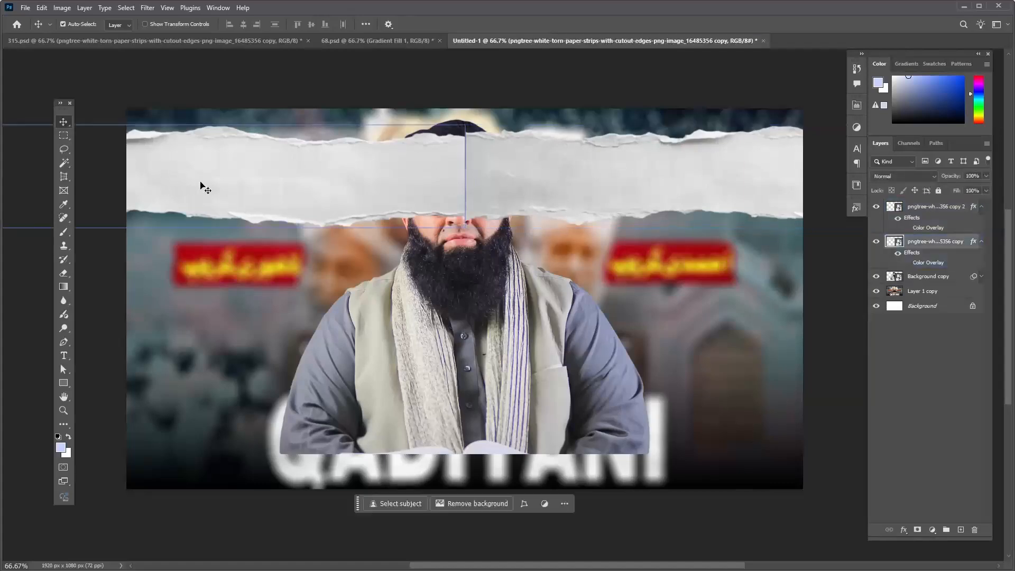
key("ctrl+t")
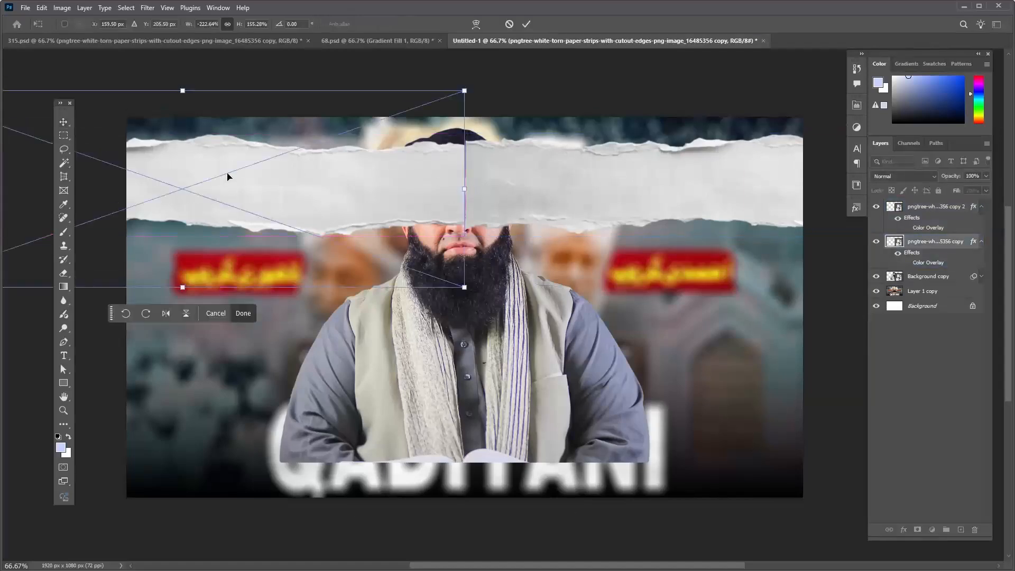
right_click(228, 176)
left_click(280, 368)
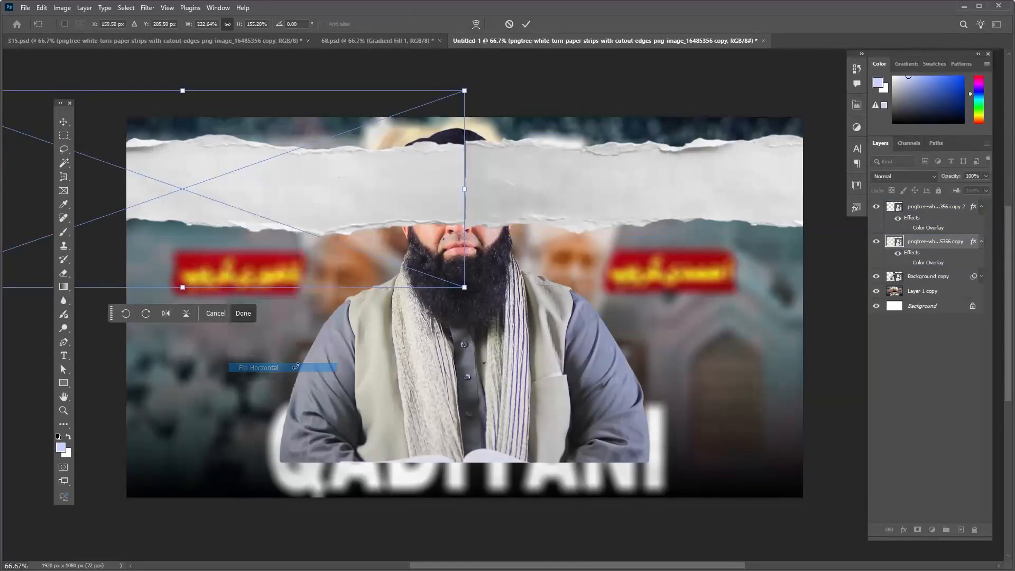
key("Return")
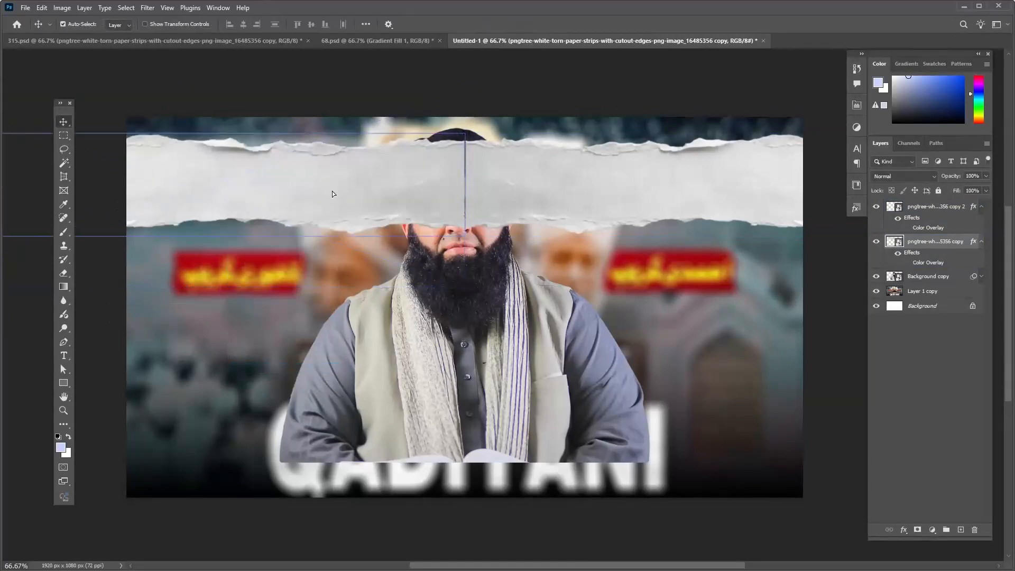
left_click(335, 191)
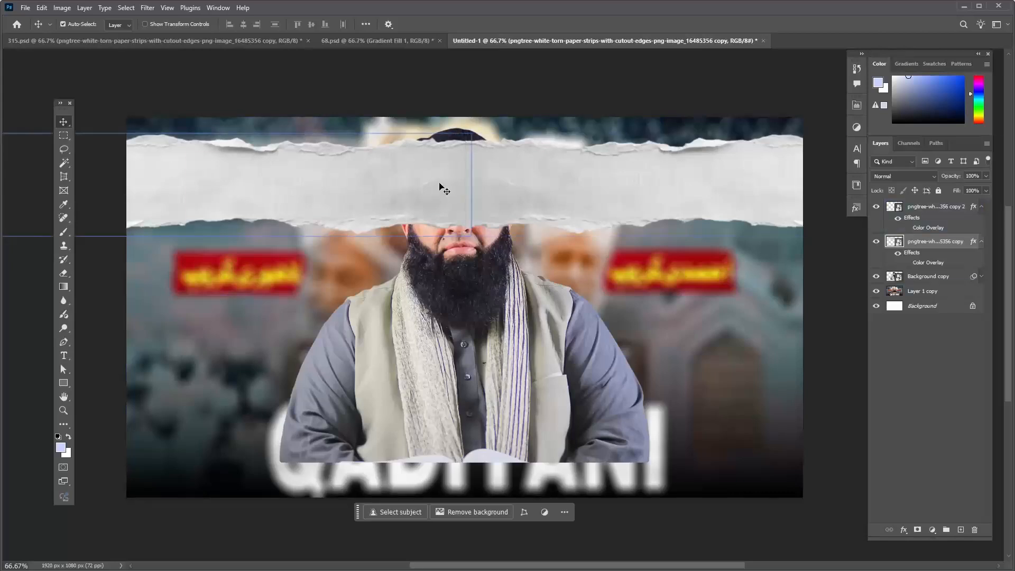
- Move both torn paper strip layers beneath the portrait cutout and above the blurred background
left_click(920, 209, "ctrl")
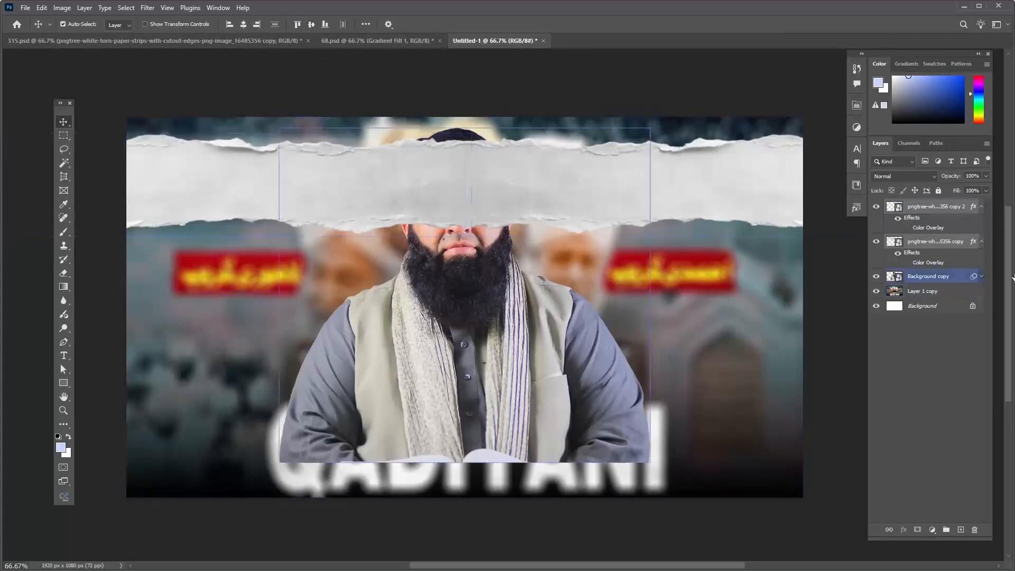
left_click_drag(957, 210, 965, 286)
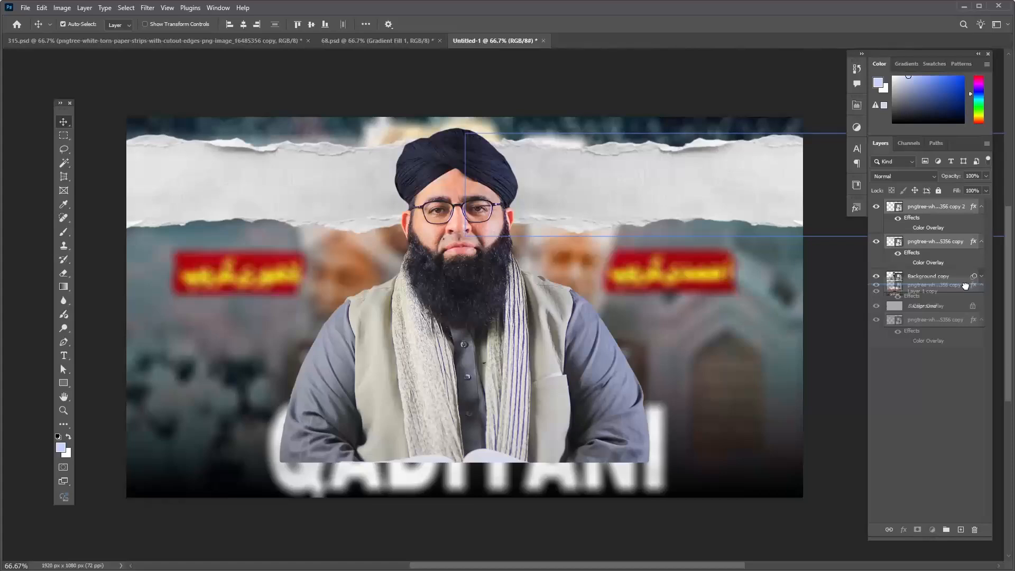
left_click(964, 290)
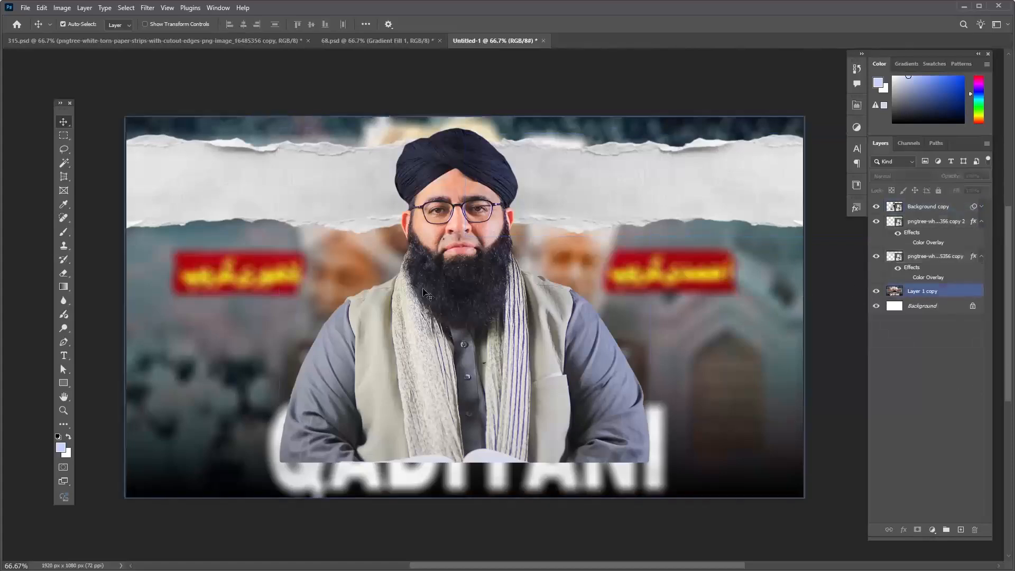
left_click(326, 212)
left_click(889, 243)
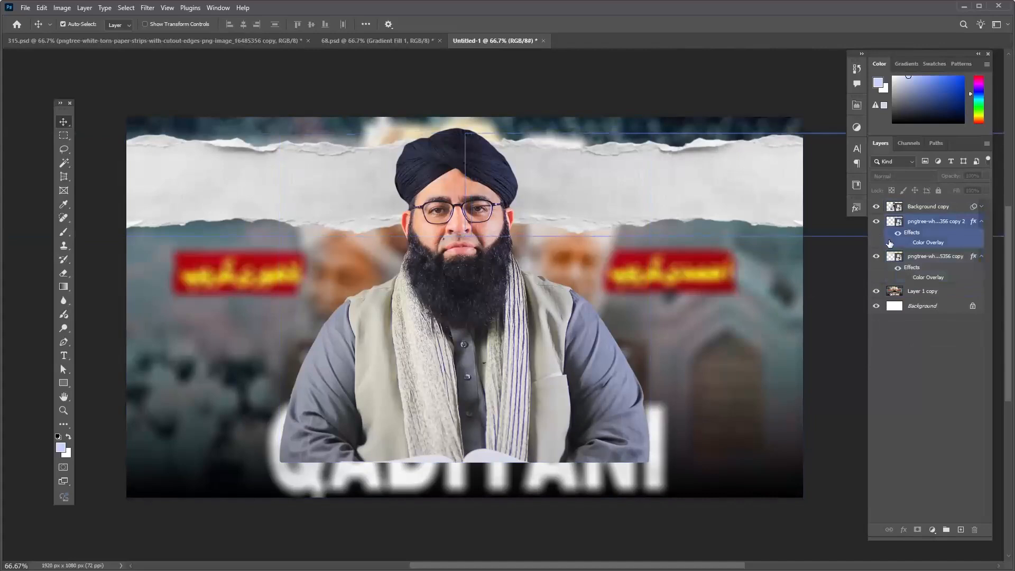
- Toggle the visibility of the two torn paper strip layers to check which half of the band each one covers
left_click(914, 226)
left_click(938, 278, "ctrl")
left_click_drag(877, 222, 872, 263)
left_click(876, 222)
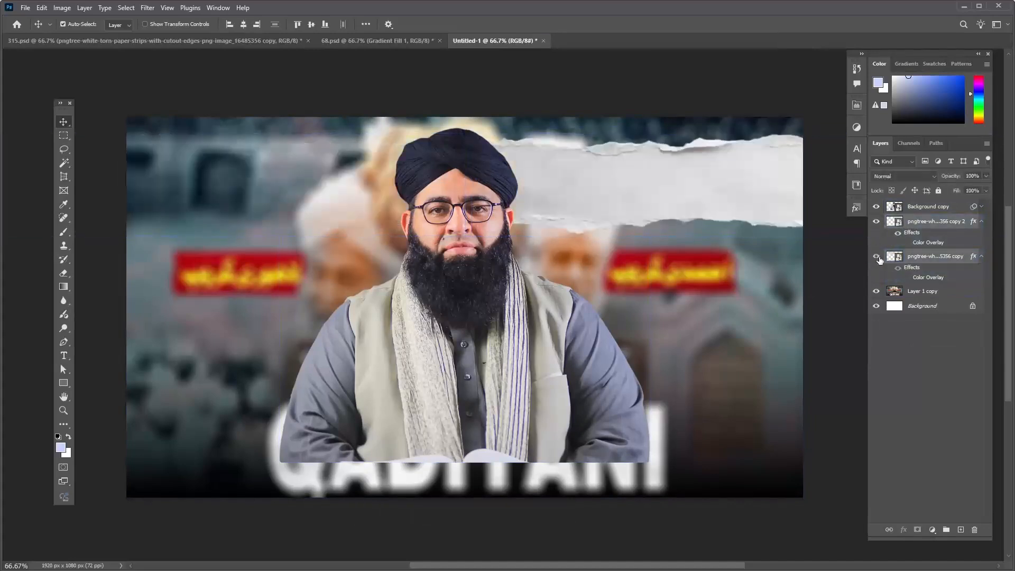
left_click(876, 257)
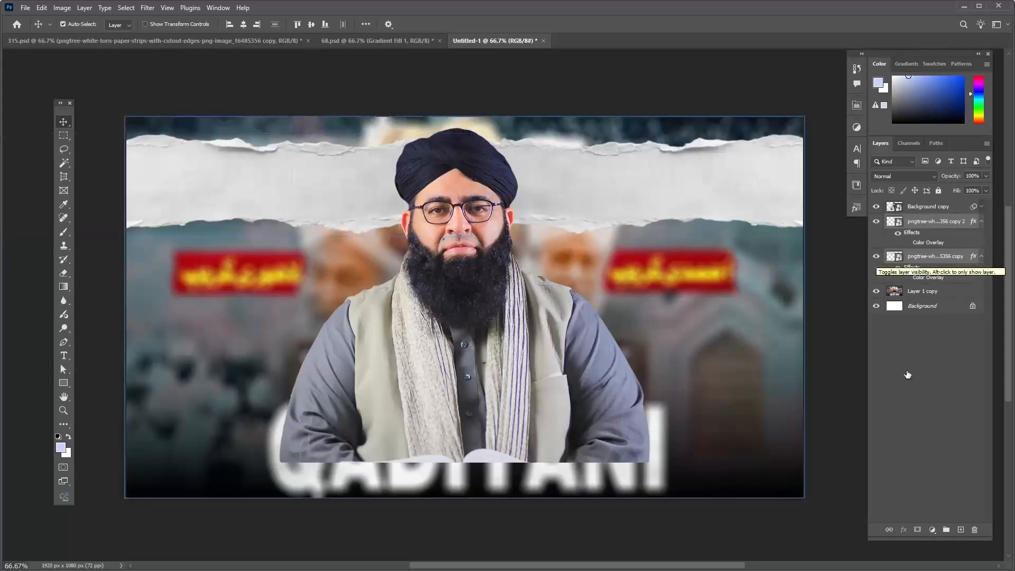
- Move the portrait cutout slightly down and add a layer mask to it
left_click(462, 216)
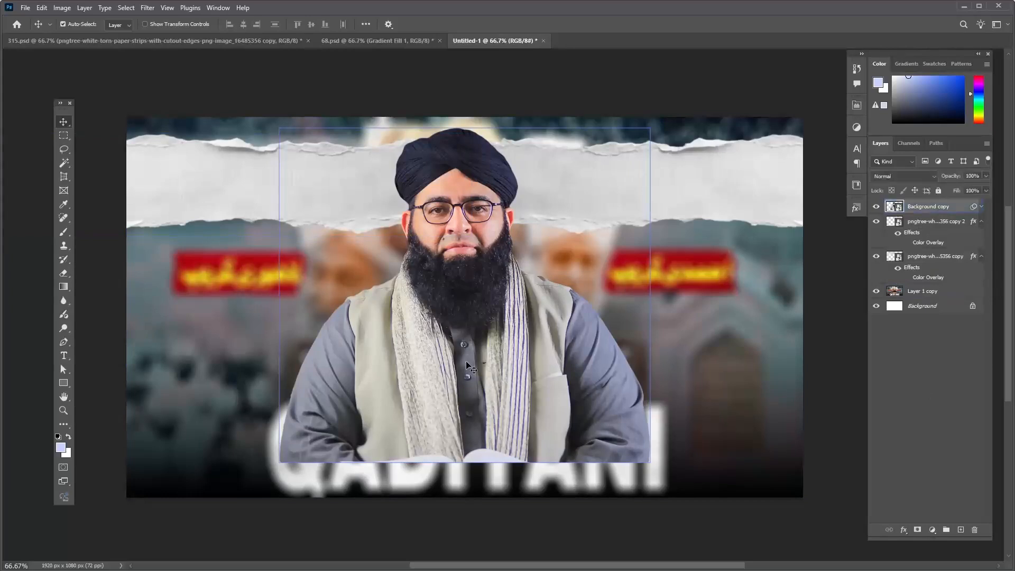
left_click_drag(466, 361, 466, 370)
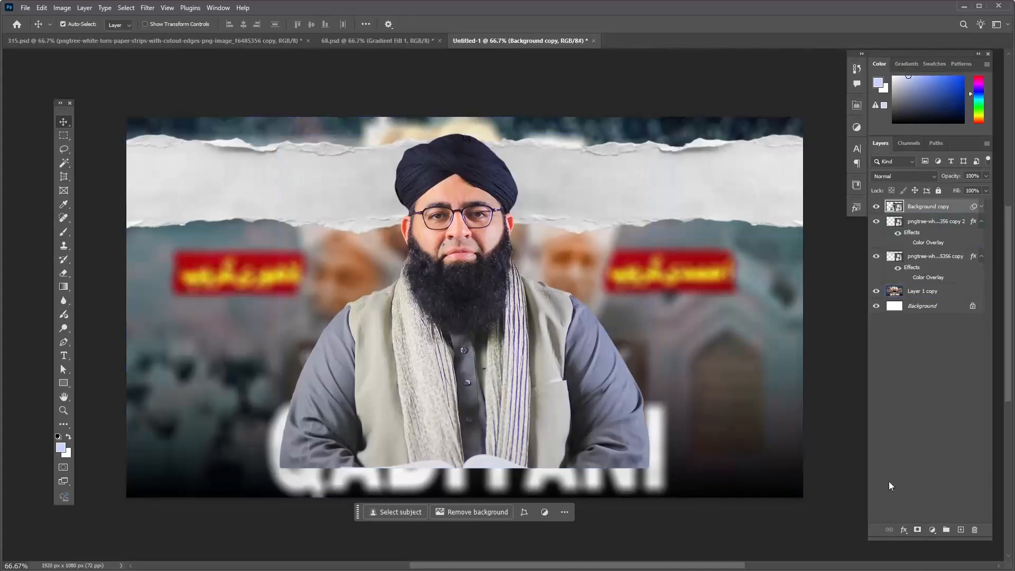
left_click(918, 531)
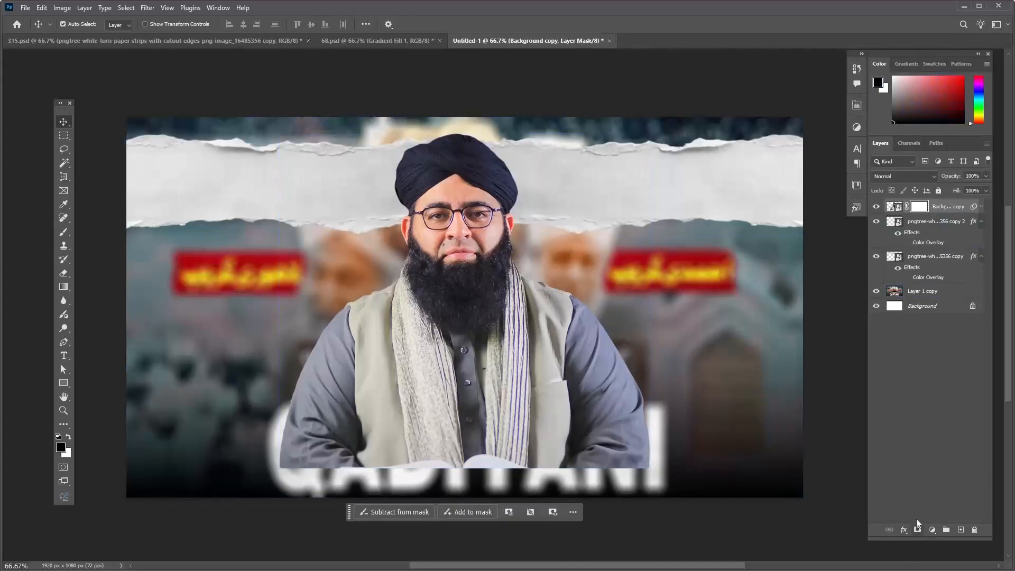
- Fade the lower edge of the portrait into the background with a black-to-transparent linear gradient on its mask, running upward to the beard
left_click(472, 476)
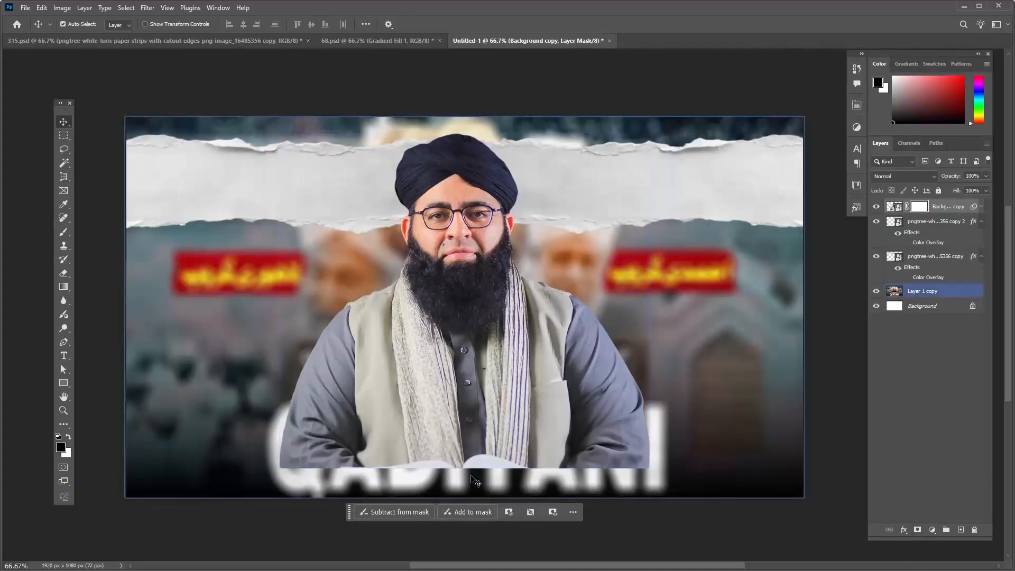
key("g")
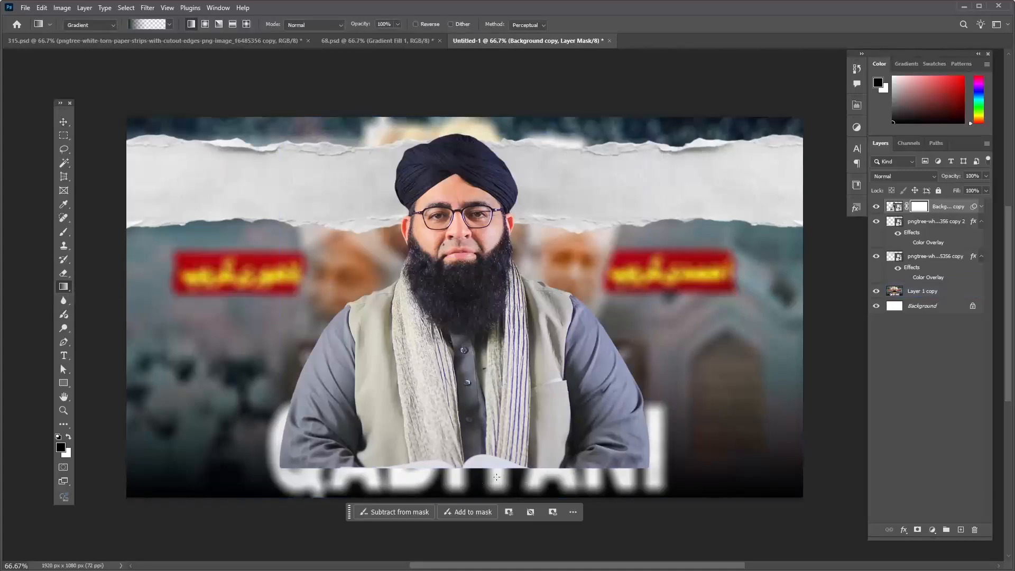
left_click_drag(471, 468, 474, 340)
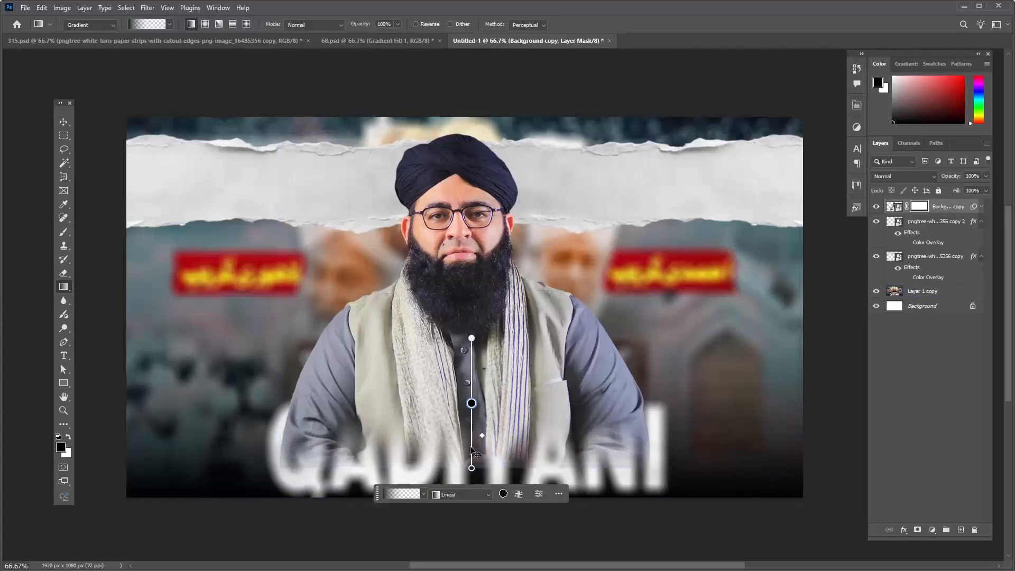
left_click_drag(474, 384, 473, 377)
left_click_drag(473, 459, 474, 458)
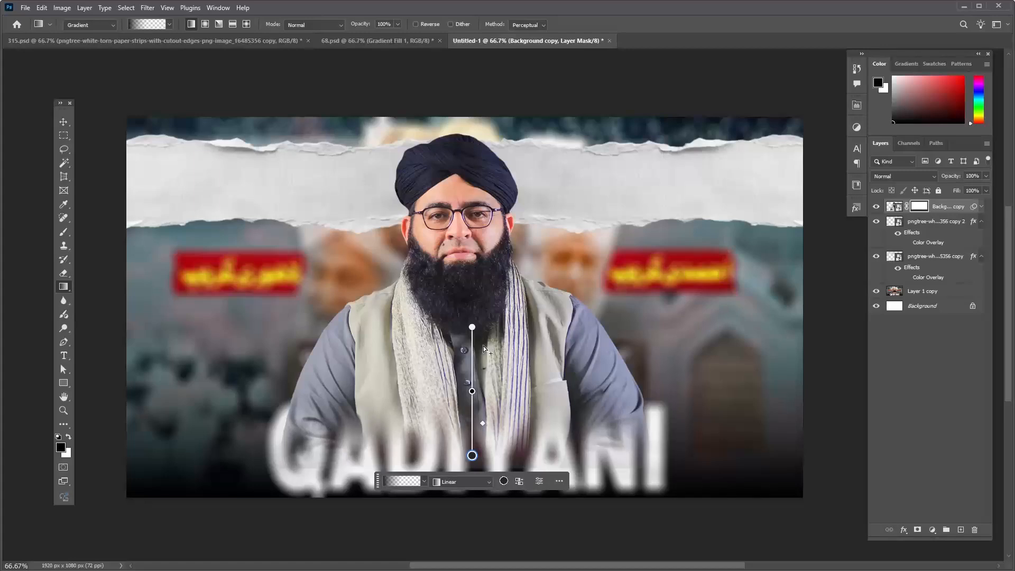
left_click(934, 368)
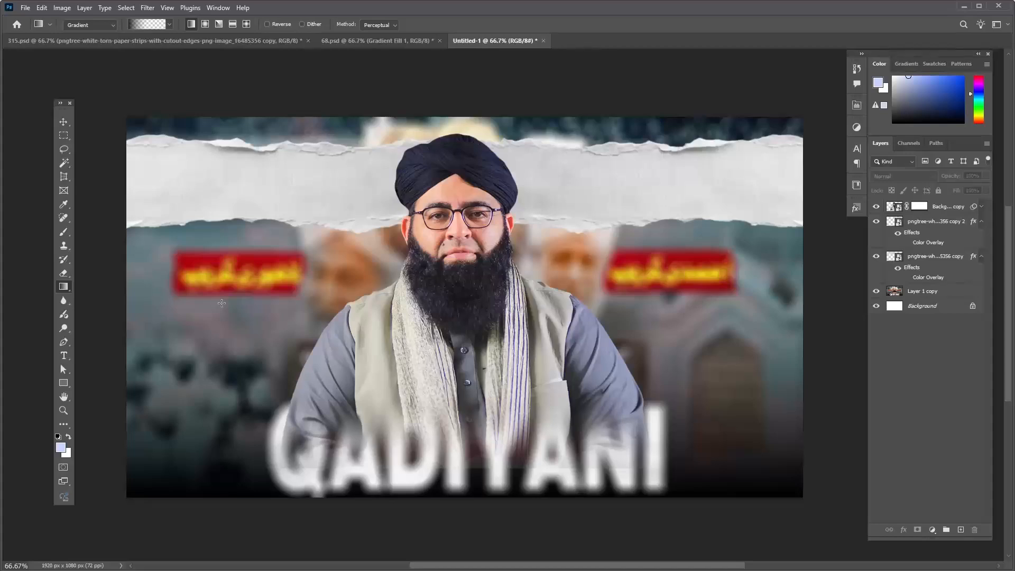
- Copy the sharp QADIYANI collage layer from 315.psd into the untitled document, placing it over the left half of the canvas
left_click(64, 122)
left_click(222, 327)
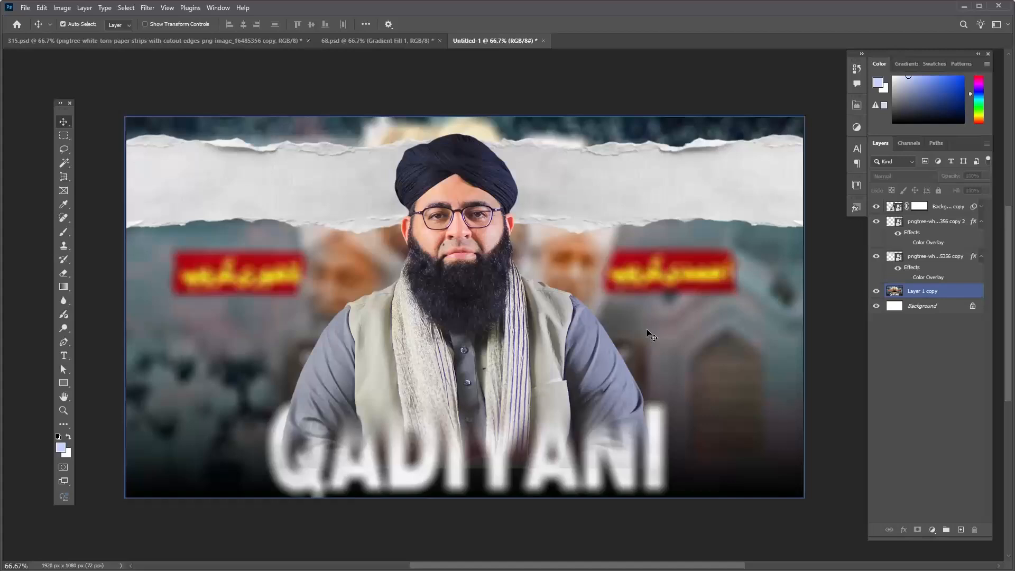
left_click(295, 108)
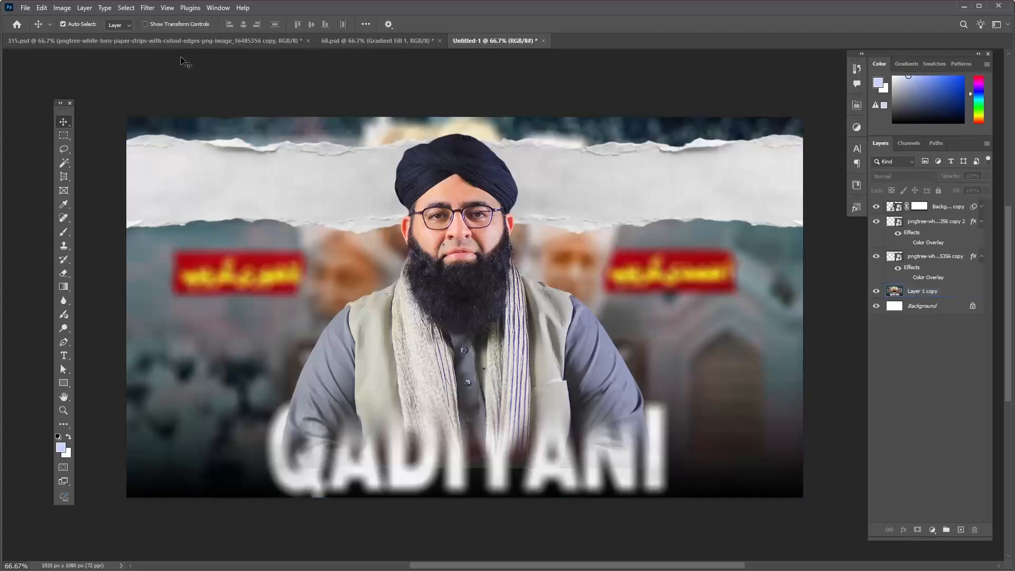
left_click(173, 42)
left_click(527, 228)
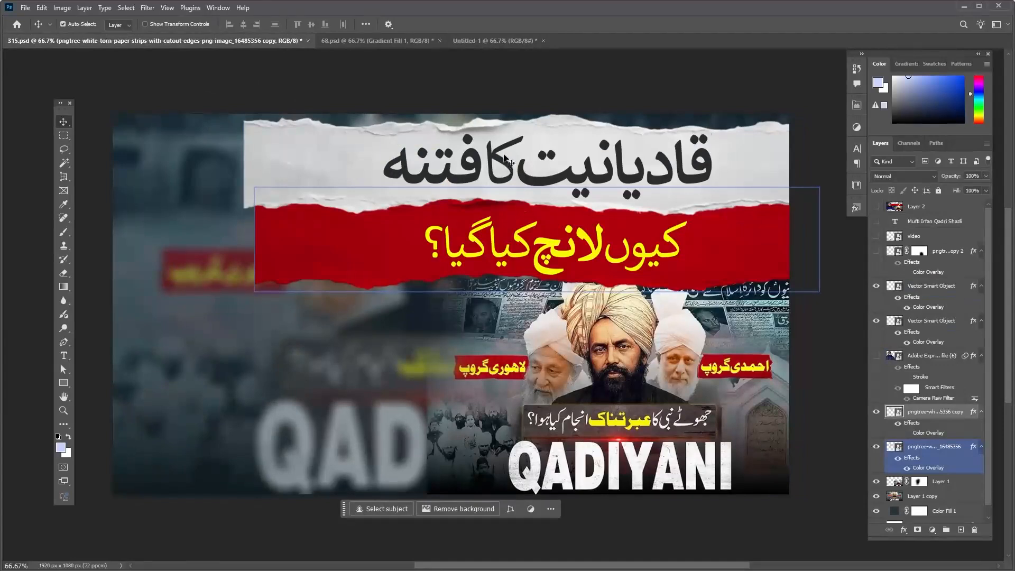
left_click(471, 39)
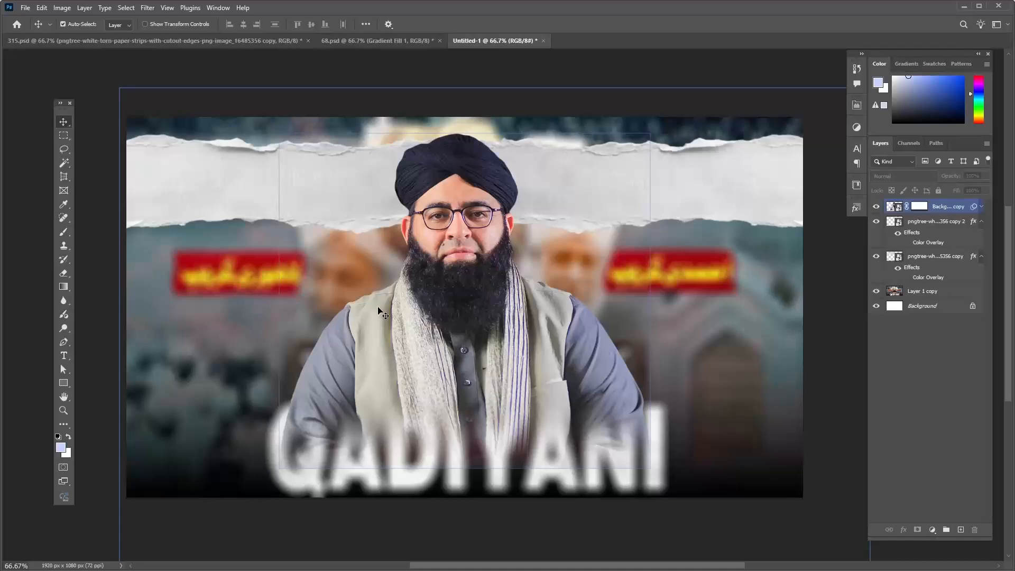
left_click(696, 296)
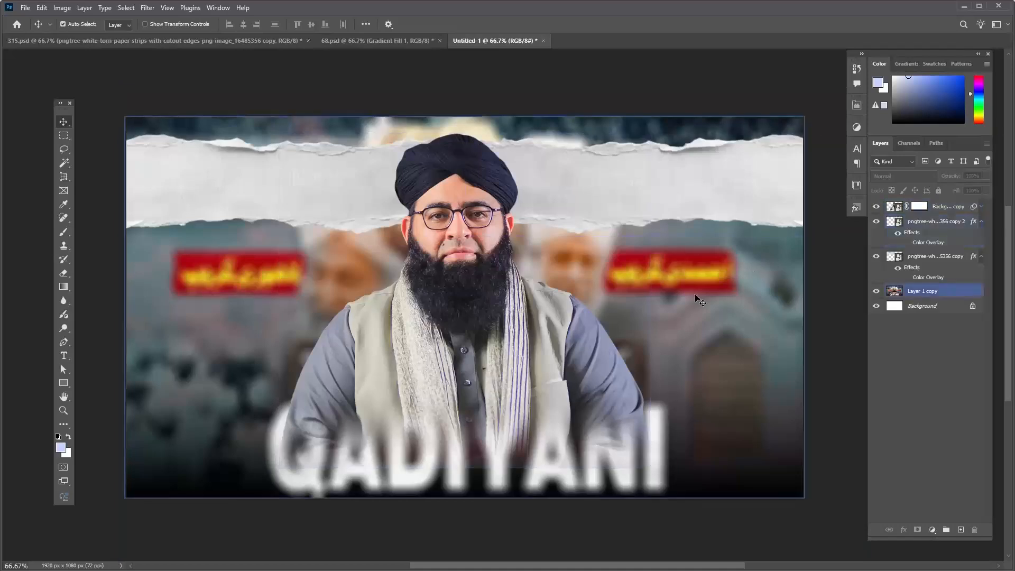
left_click(148, 42)
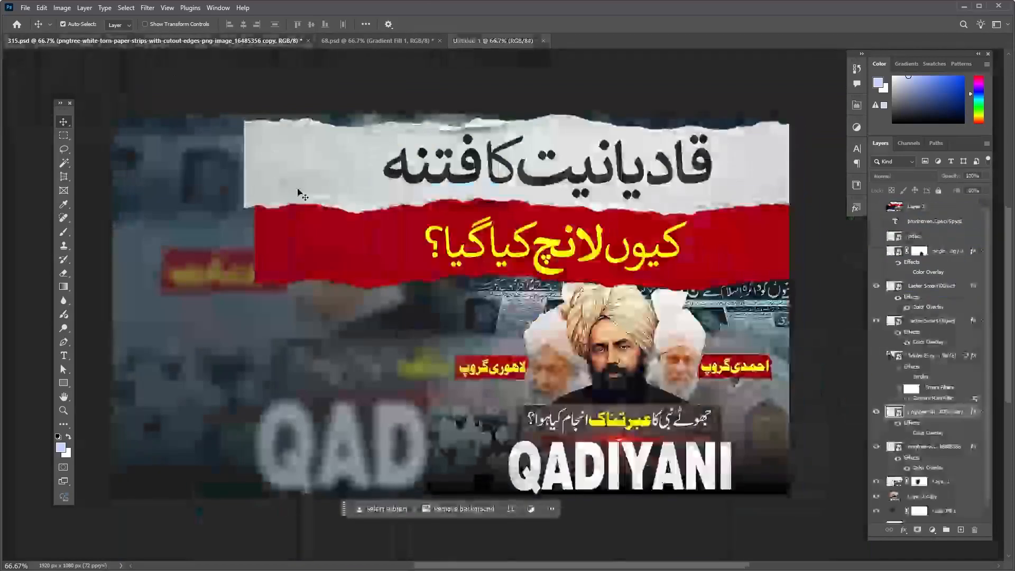
left_click_drag(690, 367, 248, 341)
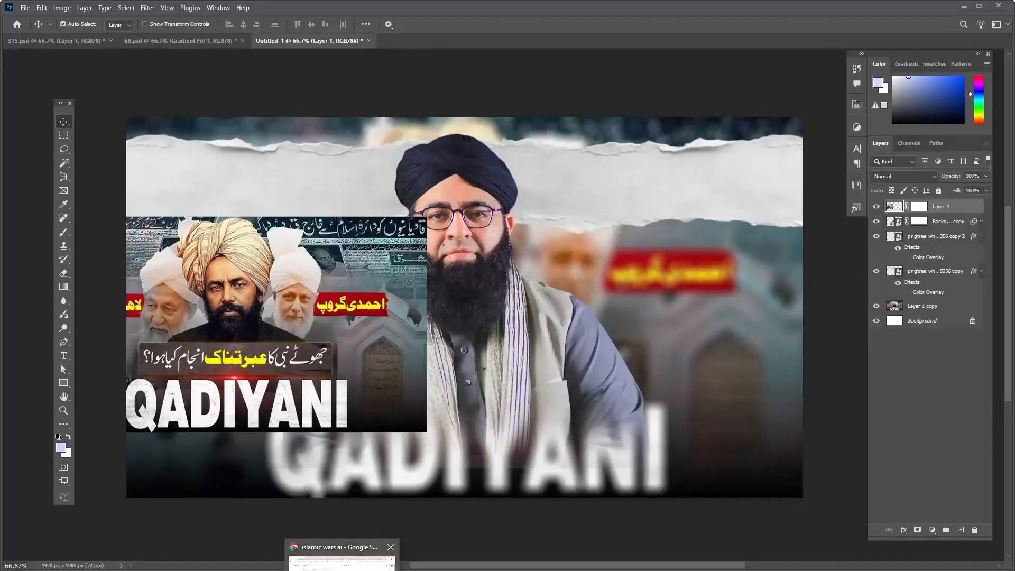
- Switch to the browser and examine the Google Images results for "qadiani", previewing several portraits and group designs as source pictures
left_click(341, 561)
left_click(349, 19)
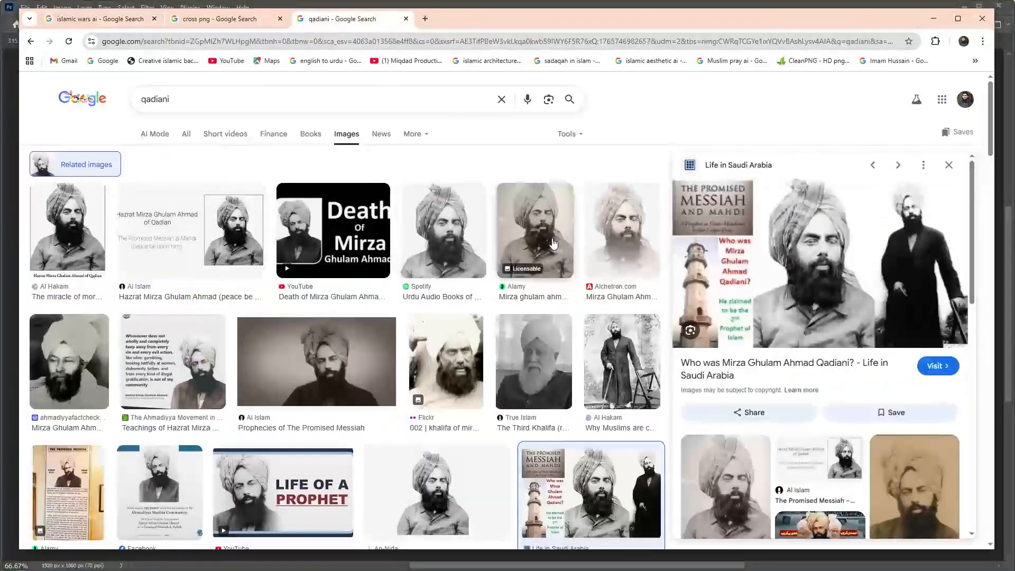
scroll(880, 275, "down", 4)
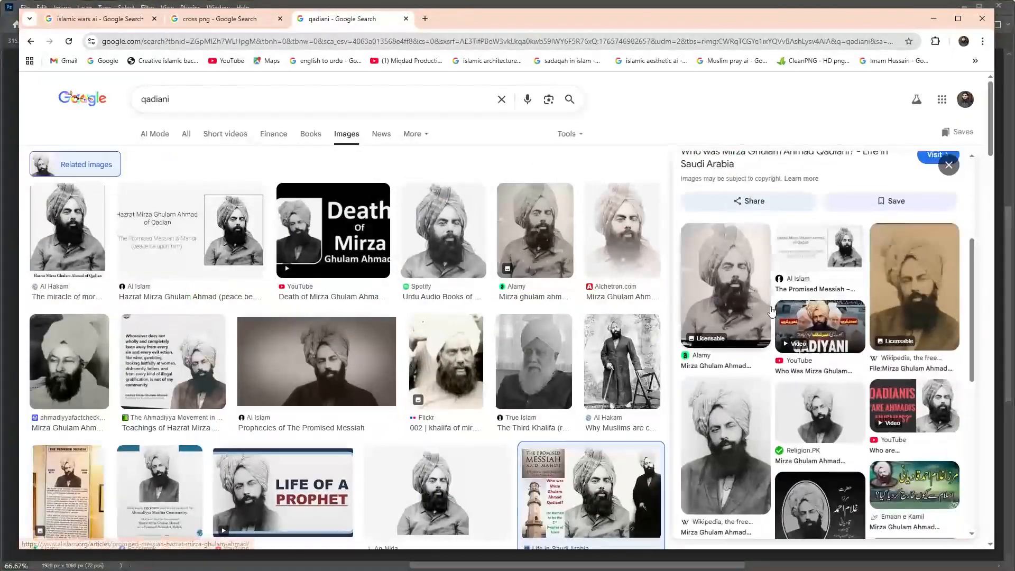
scroll(321, 261, "down", 3)
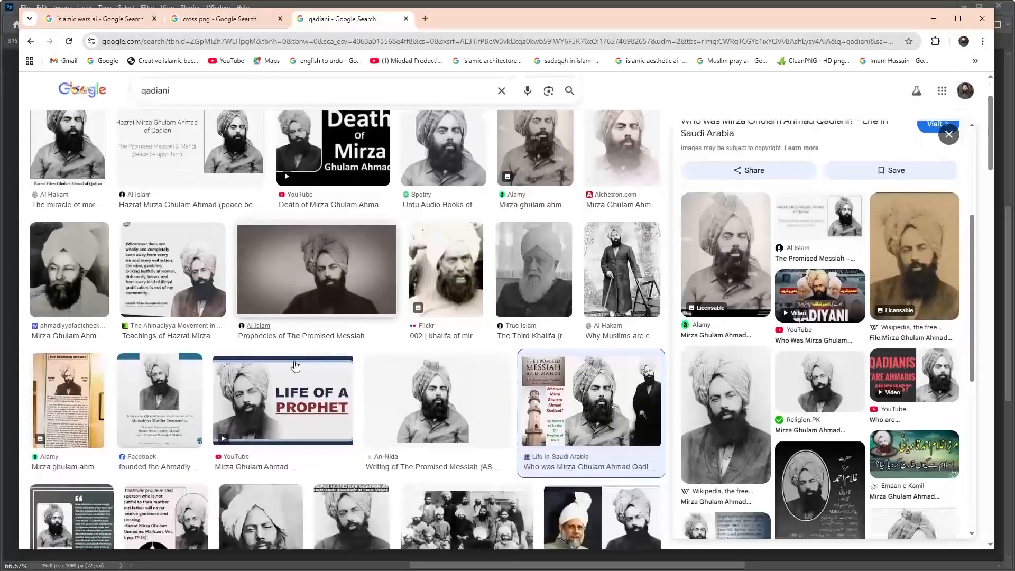
left_click(322, 262)
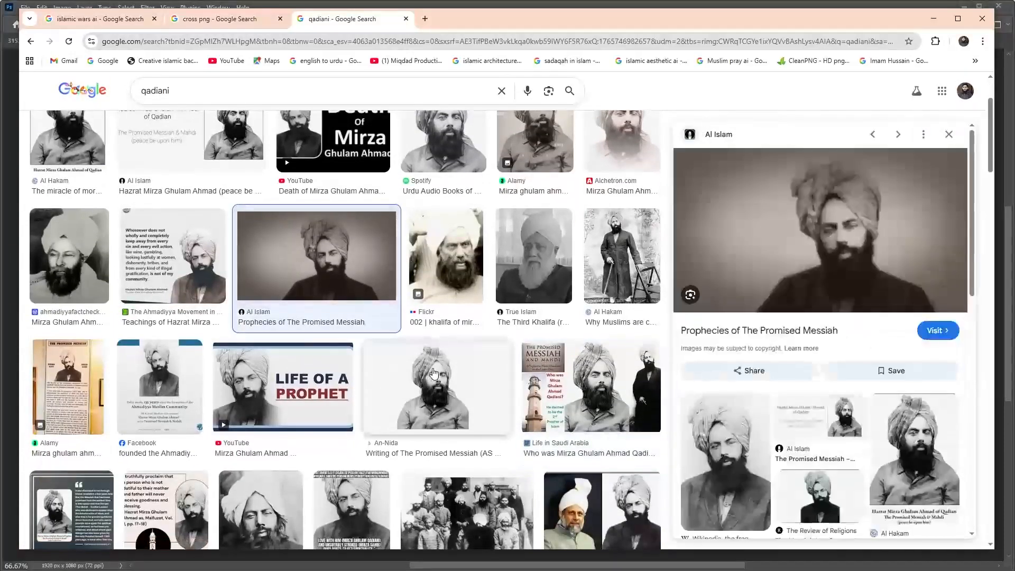
scroll(402, 337, "down", 2)
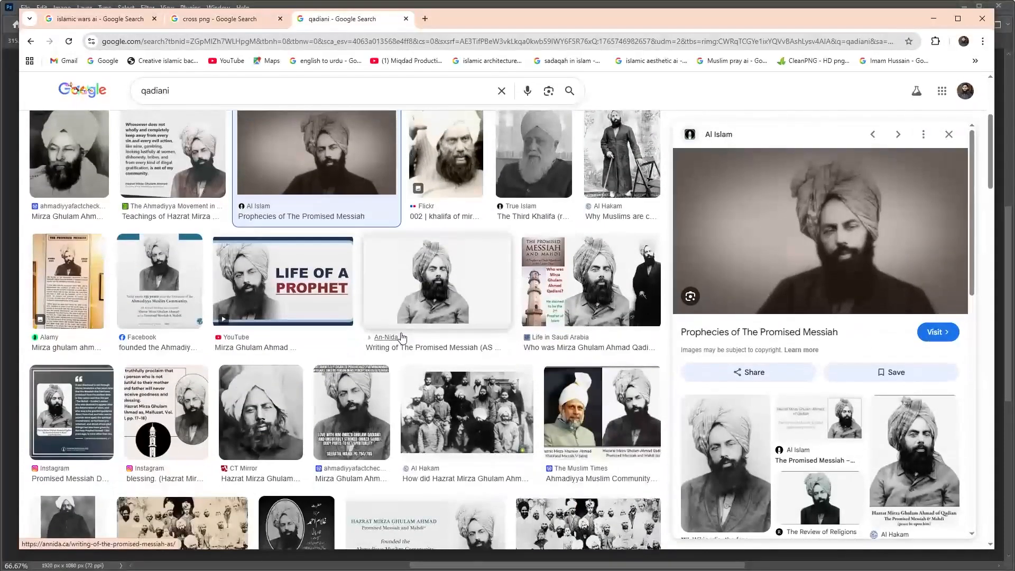
scroll(370, 338, "up", 4)
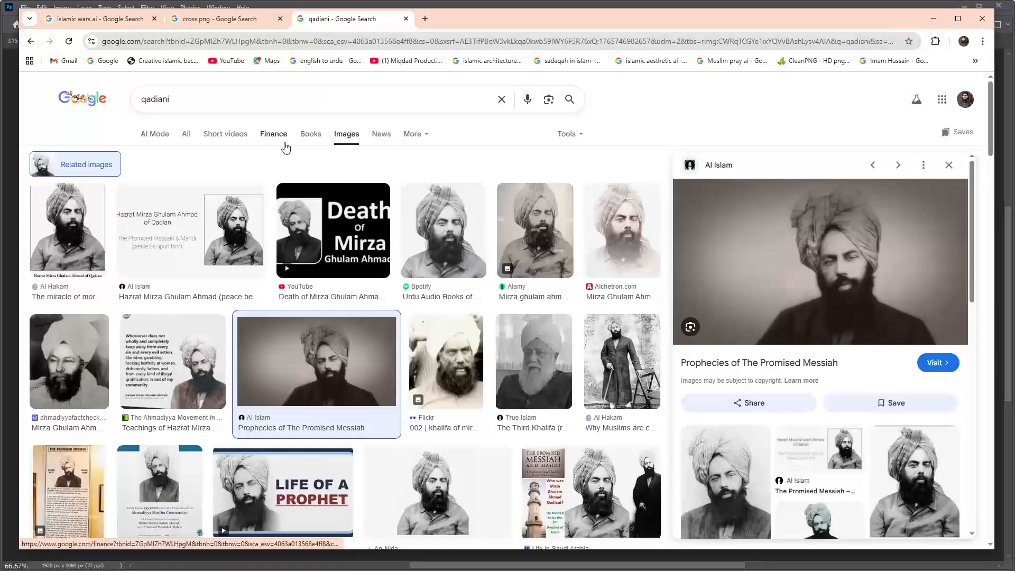
scroll(194, 250, "down", 6)
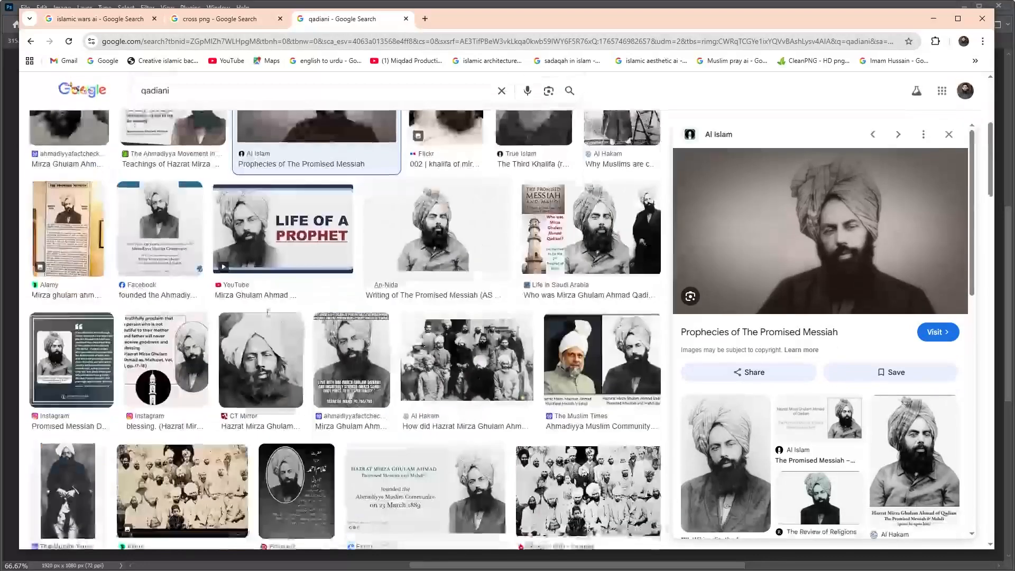
scroll(187, 134, "up", 1)
scroll(280, 285, "down", 4)
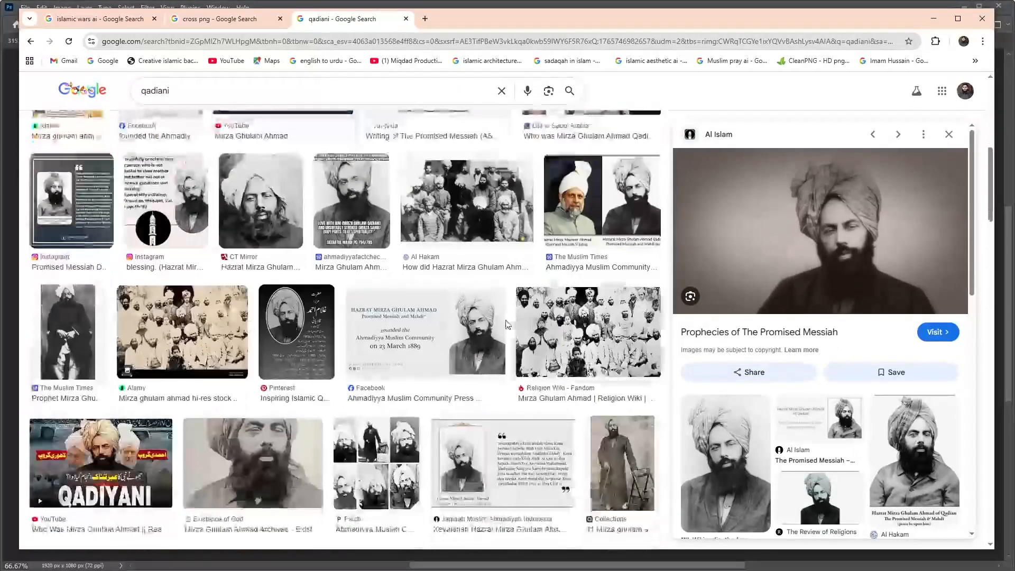
left_click(612, 219)
scroll(362, 369, "down", 4)
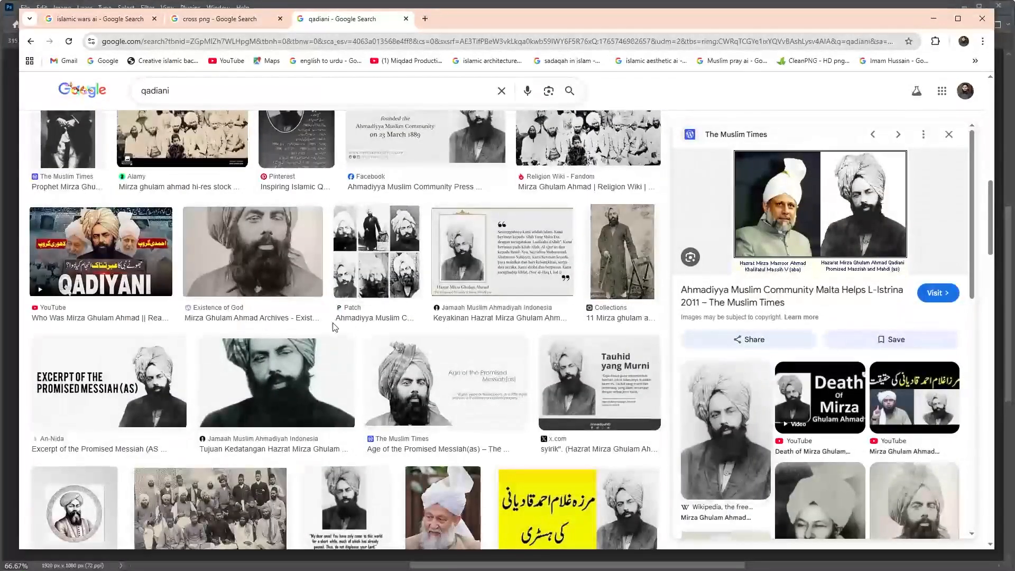
scroll(318, 355, "up", 1)
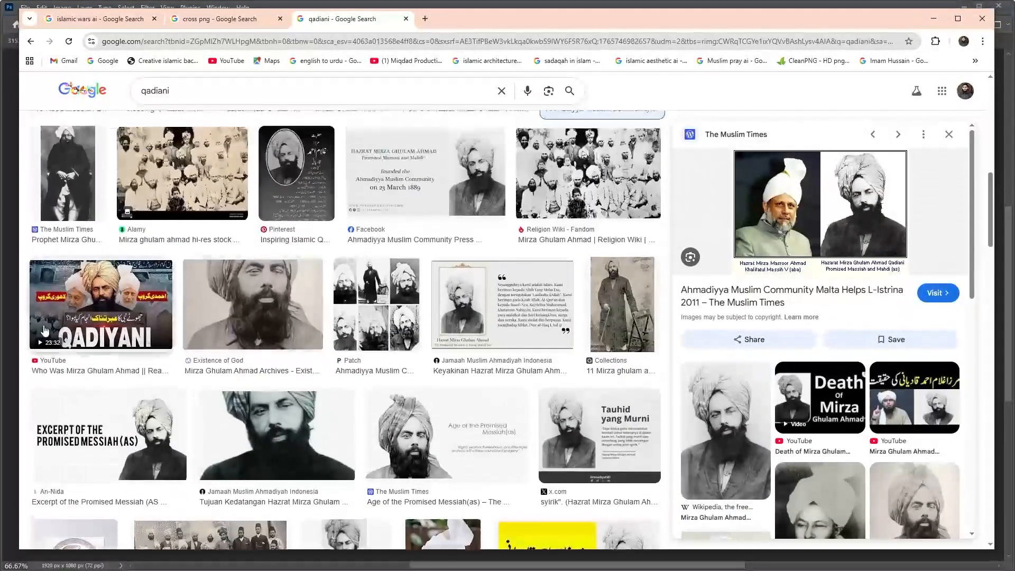
left_click(111, 312)
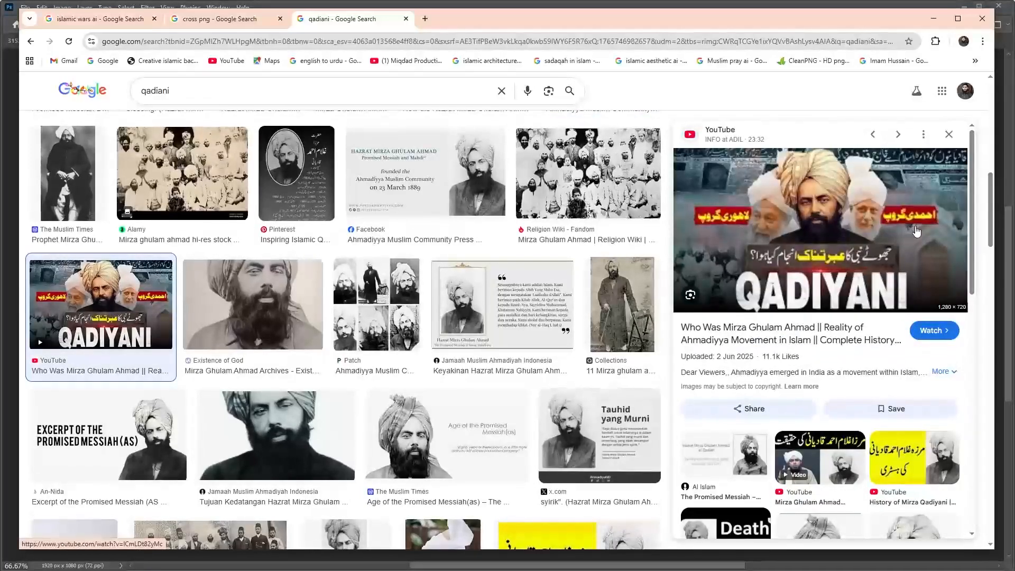
scroll(890, 225, "down", 5)
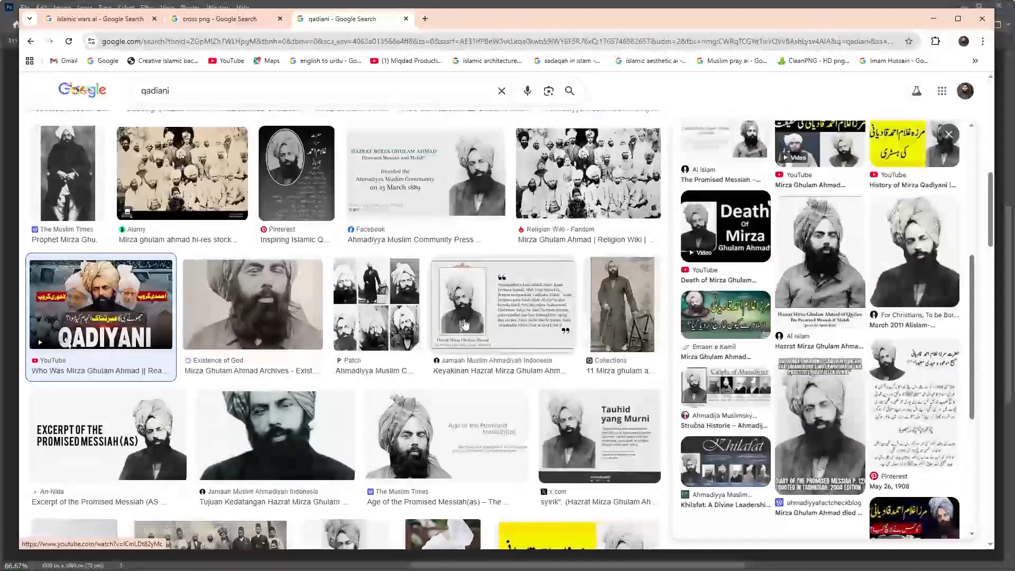
scroll(377, 312, "up", 3)
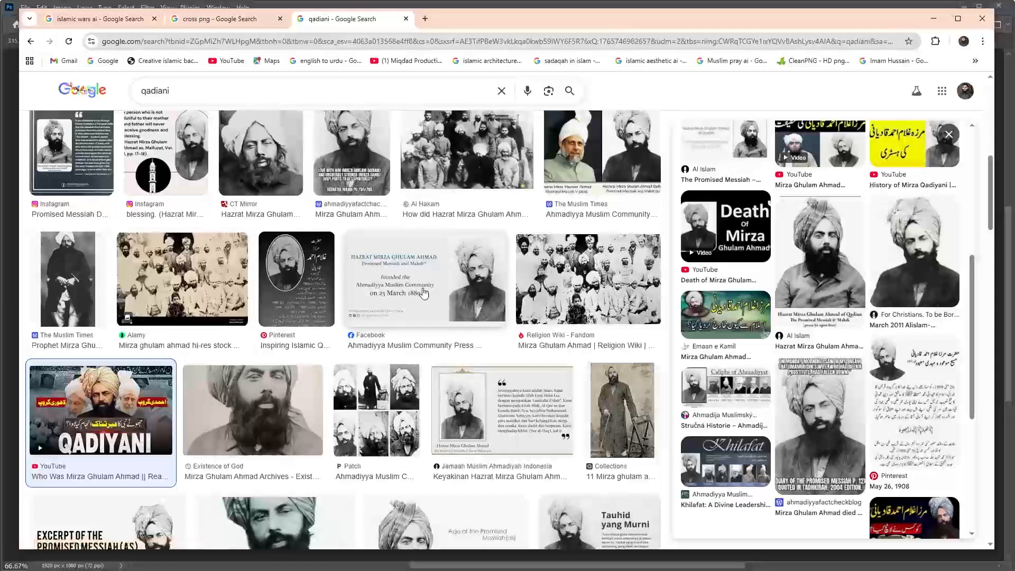
left_click(690, 453)
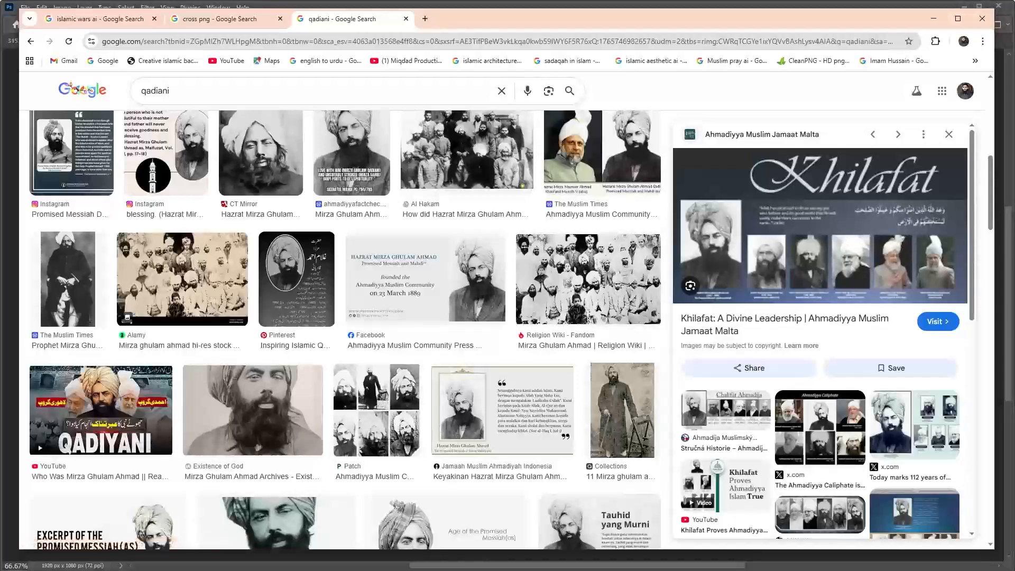
- Switch back to Photoshop and move the QADIYANI collage layer beneath the torn paper strips, just above the blurred background
left_click(227, 569)
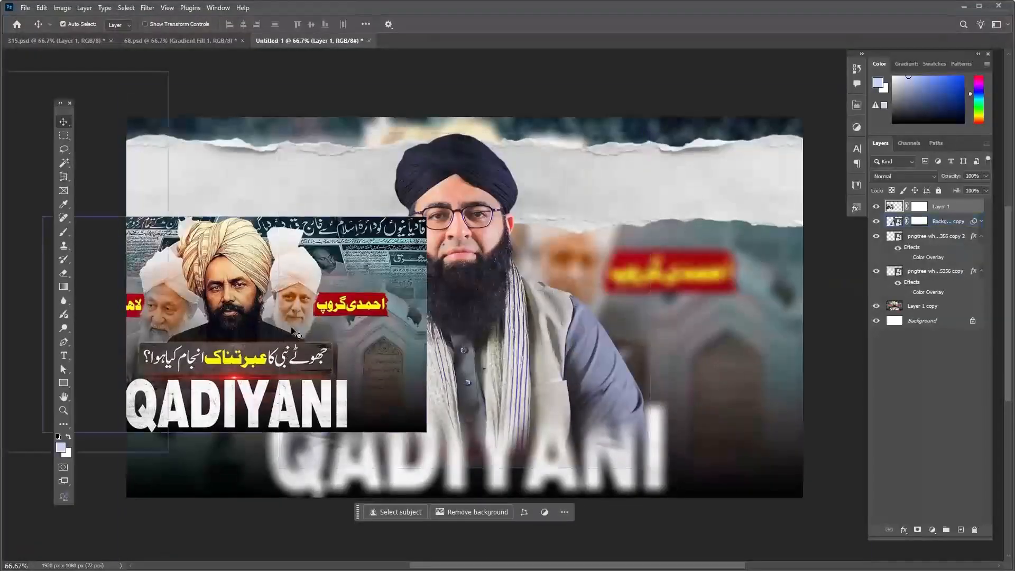
left_click_drag(958, 207, 959, 302)
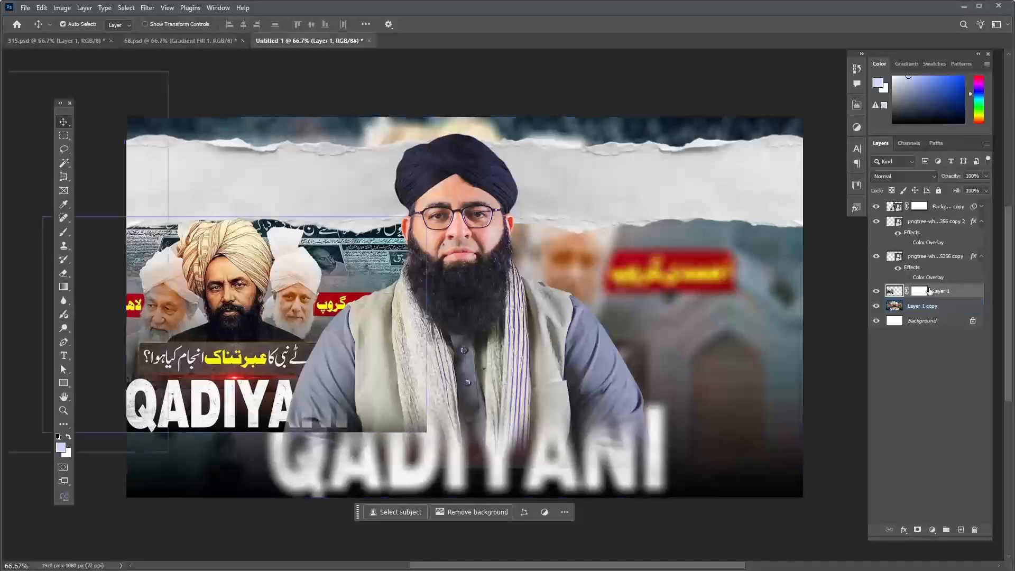
left_click(397, 423)
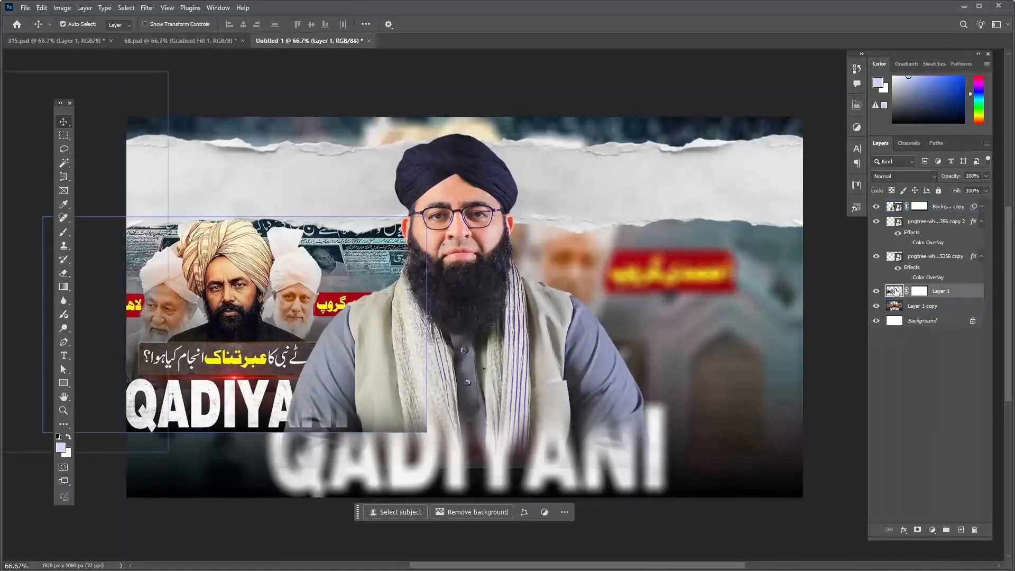
- Fade the lower edge of the QADIYANI collage into the background by painting its mask with a soft black brush at 30% opacity
left_click(876, 292)
left_click(876, 292)
left_click(921, 291)
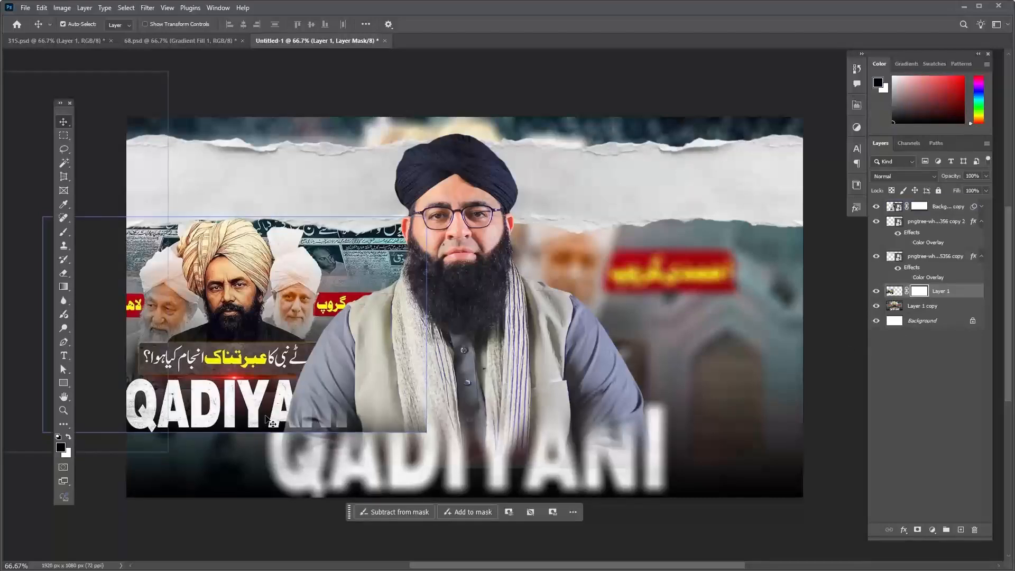
key("b")
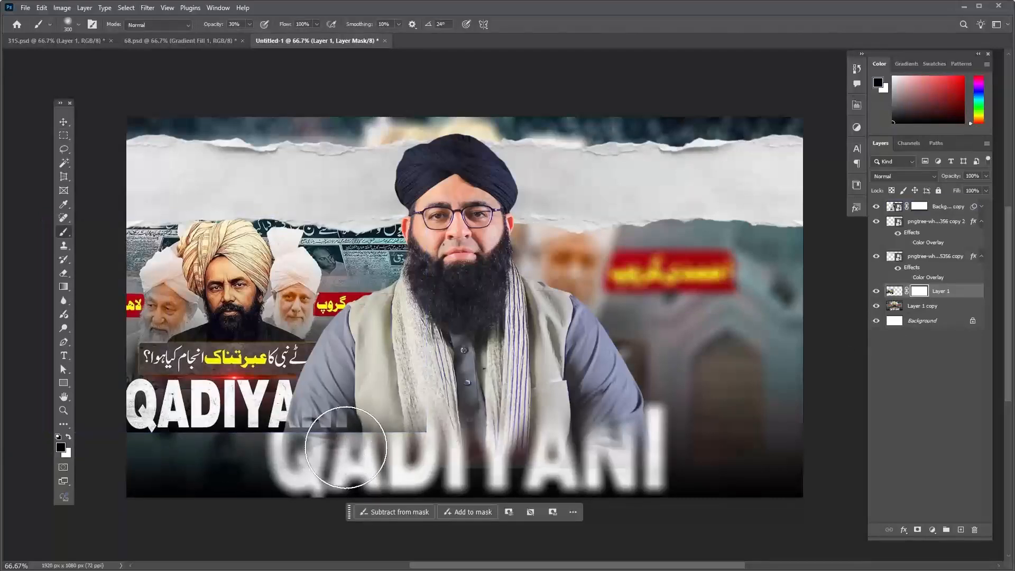
mouse_move(425, 423)
left_mouse_down()
mouse_move(315, 465)
mouse_move(478, 408)
mouse_move(431, 411)
mouse_move(444, 394)
mouse_move(358, 423)
mouse_move(334, 447)
mouse_move(153, 472)
mouse_move(319, 440)
mouse_move(109, 482)
mouse_move(285, 452)
mouse_move(70, 470)
mouse_move(171, 455)
mouse_move(164, 445)
mouse_move(70, 453)
mouse_move(241, 442)
mouse_move(75, 473)
mouse_move(165, 458)
mouse_move(248, 422)
mouse_move(42, 469)
mouse_move(229, 437)
mouse_move(81, 455)
mouse_move(172, 451)
mouse_move(86, 468)
mouse_move(339, 443)
mouse_move(225, 460)
mouse_move(305, 442)
mouse_move(214, 478)
mouse_move(263, 465)
left_mouse_up()
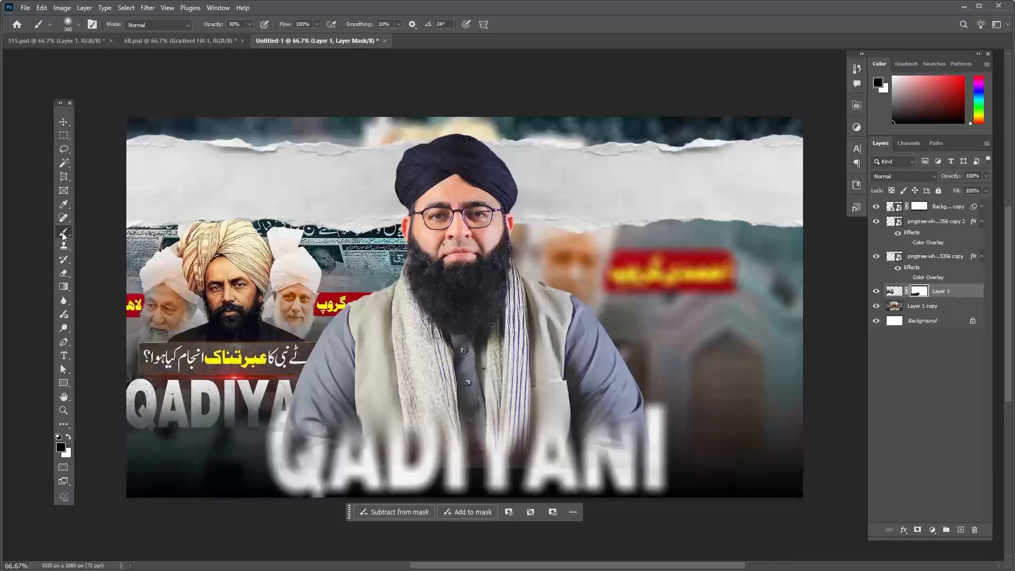
left_click(64, 124)
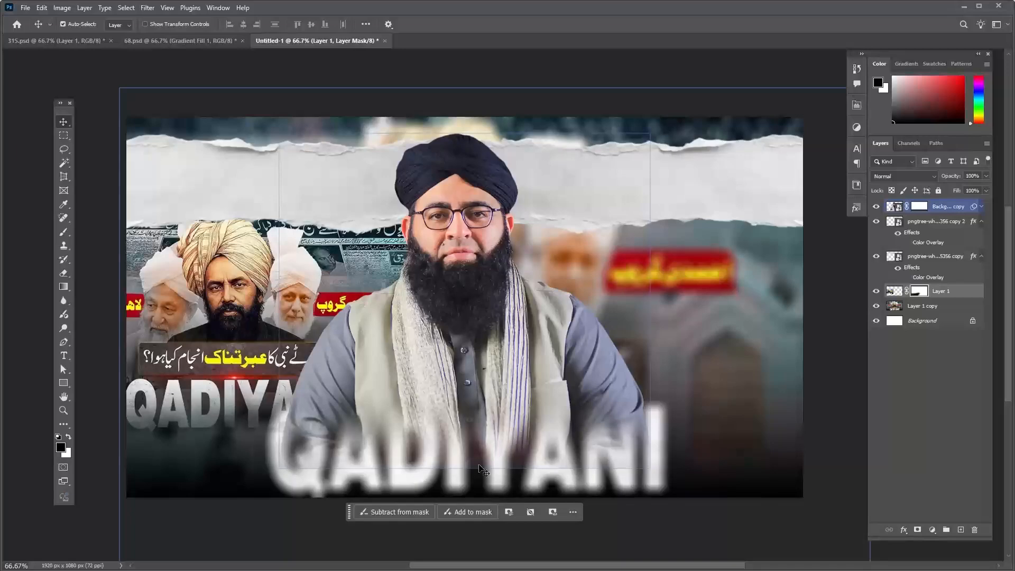
- Switch to the browser, copy the Freepik horseback army picture from the "islamic wars ai" results, and paste it into the Photoshop document
key("alt+Tab")
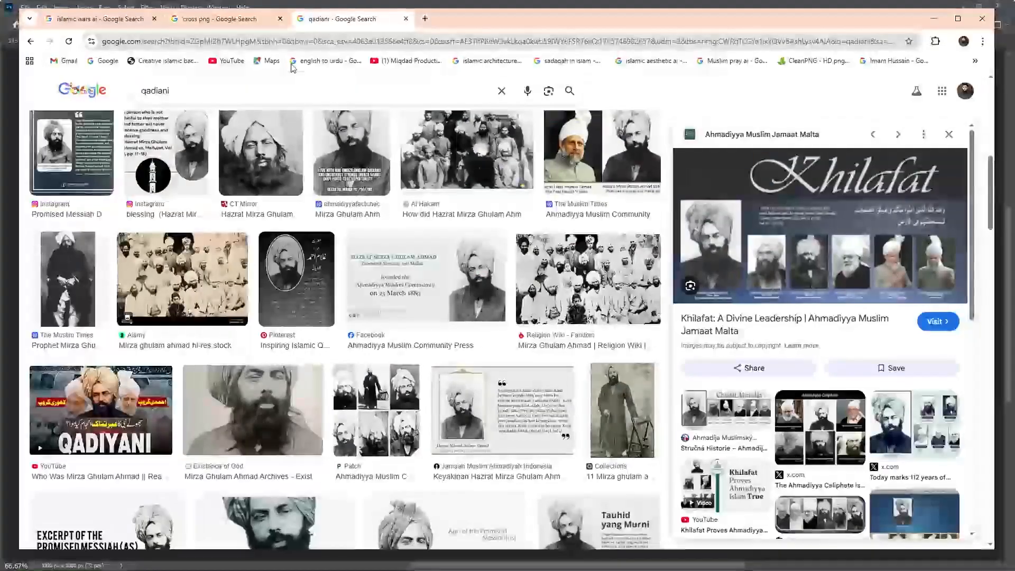
left_click(212, 21)
left_click(81, 21)
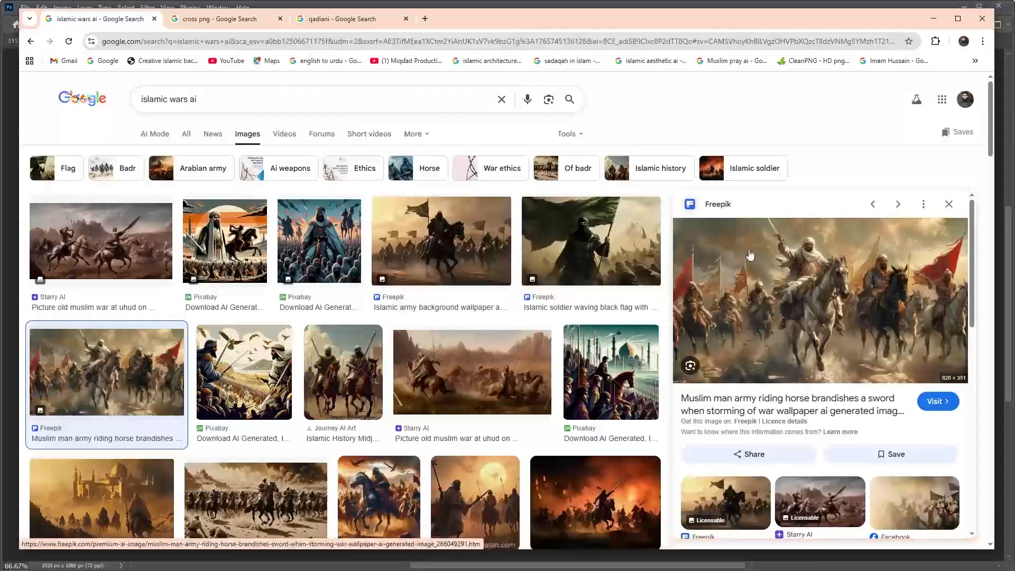
right_click(769, 270)
left_click(867, 454)
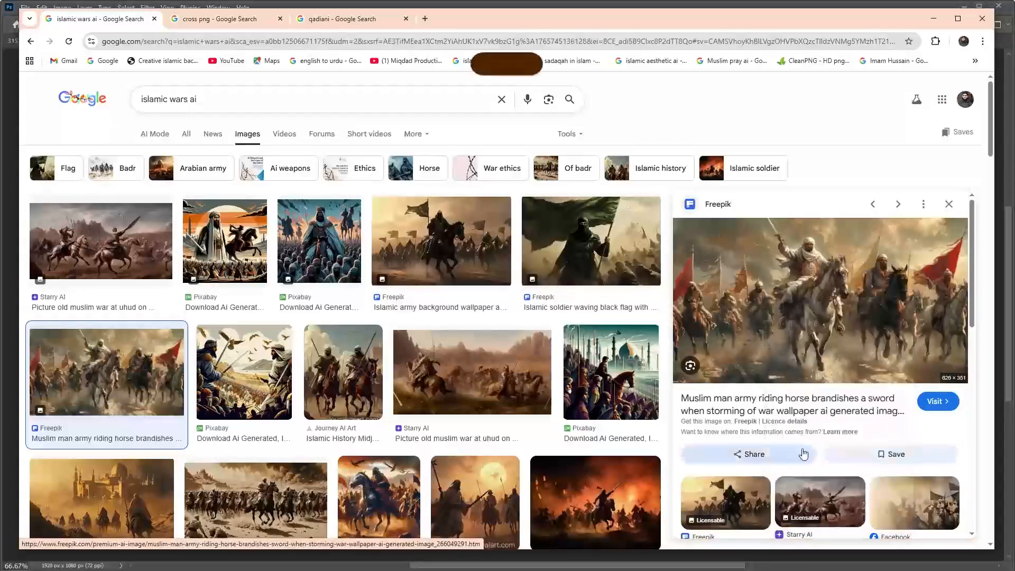
key("alt+Tab")
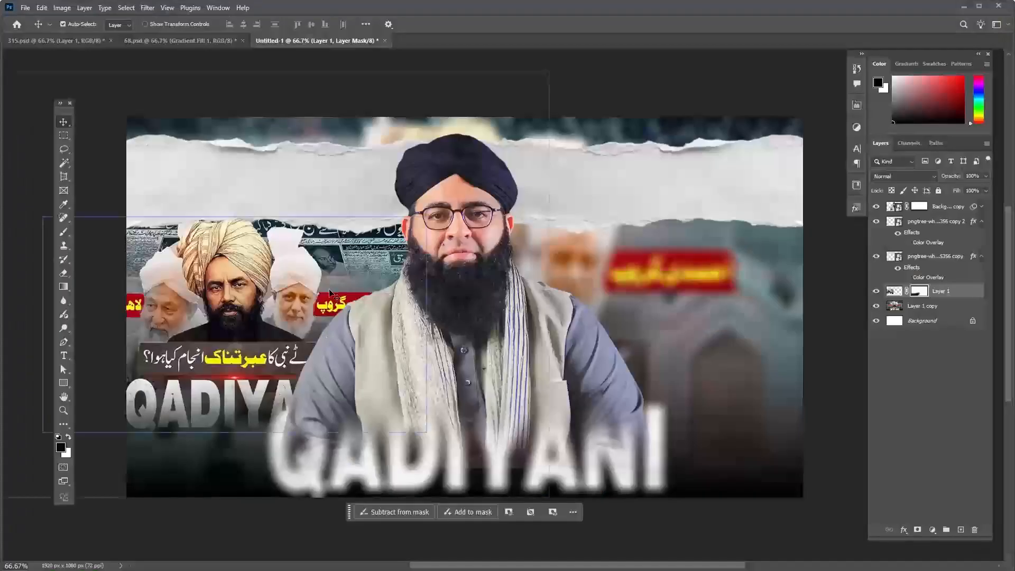
key("ctrl+v")
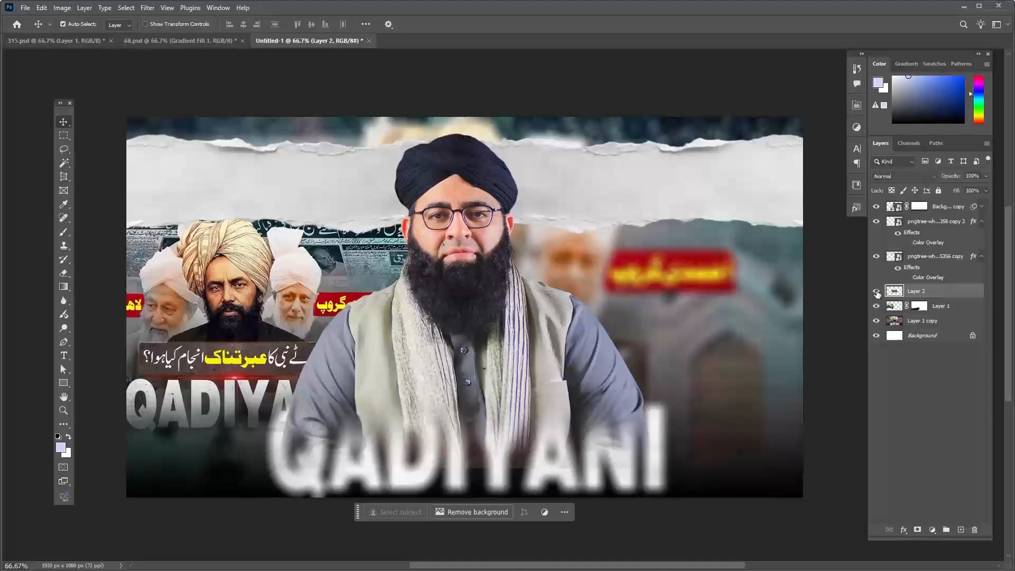
- Enlarge the pasted horsemen picture and place it behind the portrait on the right half of the canvas, below the torn paper
key("ctrl+t")
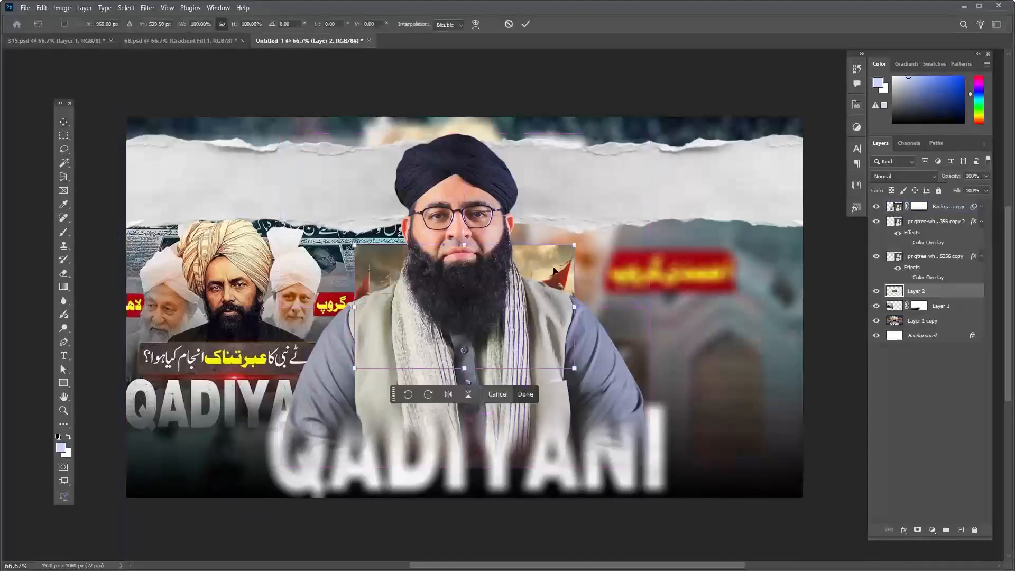
left_click_drag(689, 274, 354, 460)
left_click_drag(686, 307, 780, 297)
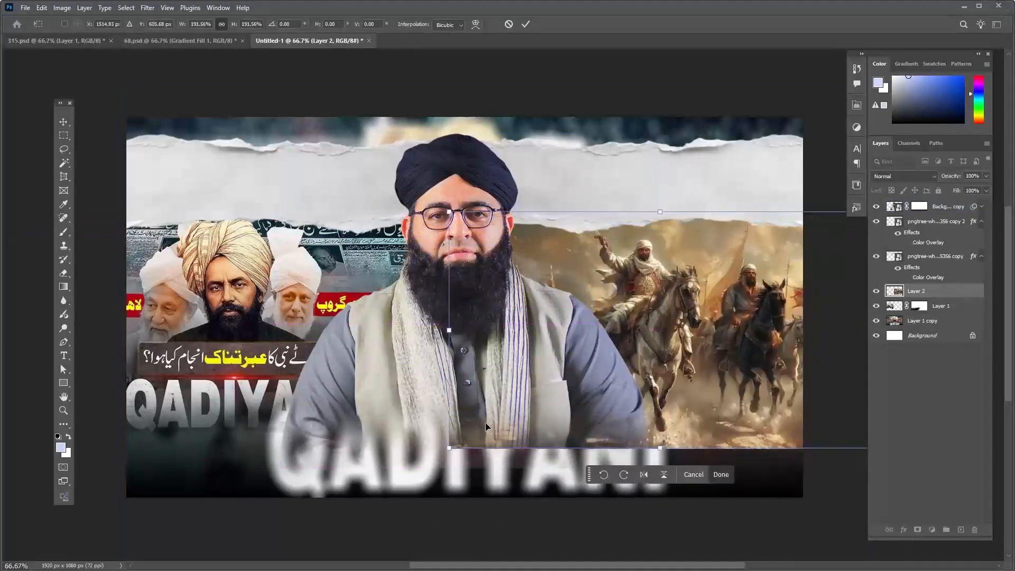
left_click_drag(451, 449, 514, 411)
mouse_move(767, 290)
left_mouse_down()
mouse_move(759, 301)
mouse_move(759, 292)
left_mouse_up()
key("Return")
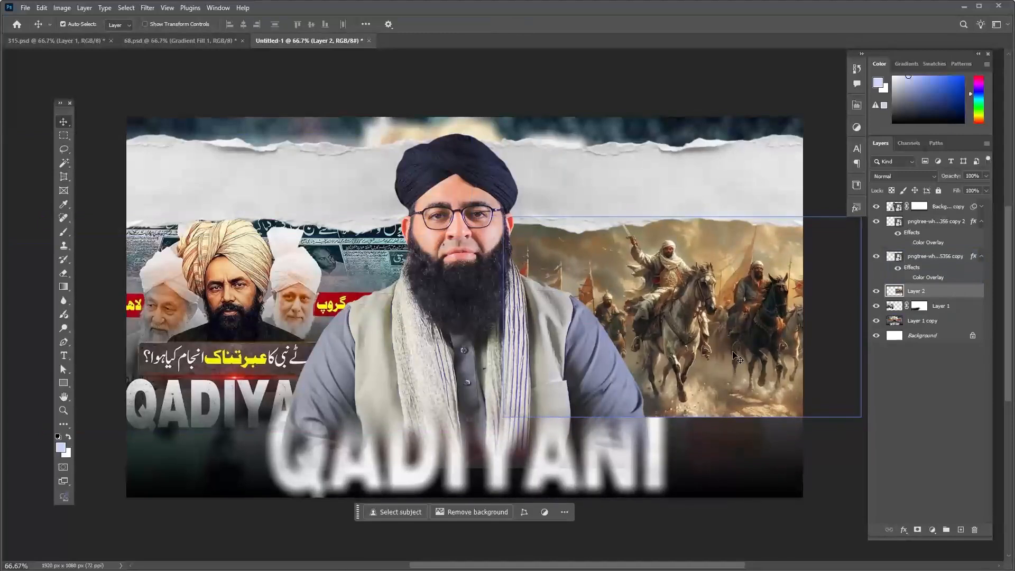
- Add a mask to the horsemen picture and fade its lower edge with an upward black-to-white linear gradient
left_click(918, 533)
key("d")
key("b")
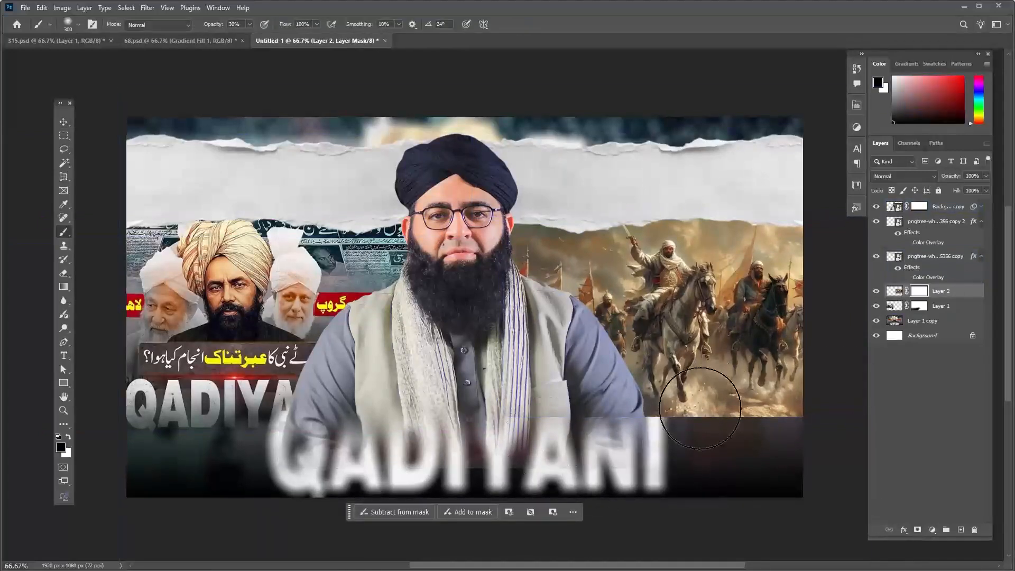
key("g")
left_click_drag(688, 415, 688, 357)
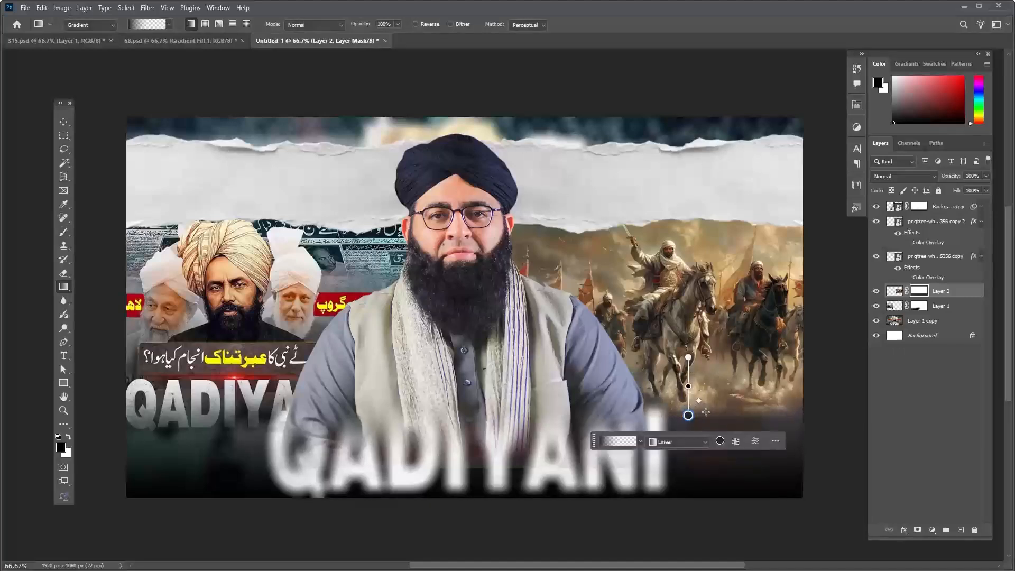
left_click_drag(706, 415, 706, 364)
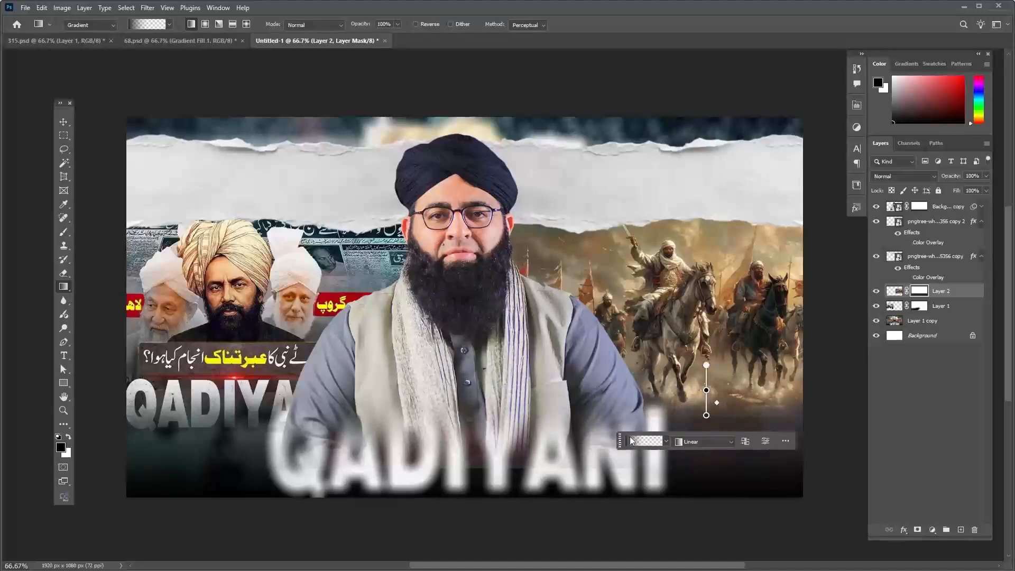
left_click(666, 441)
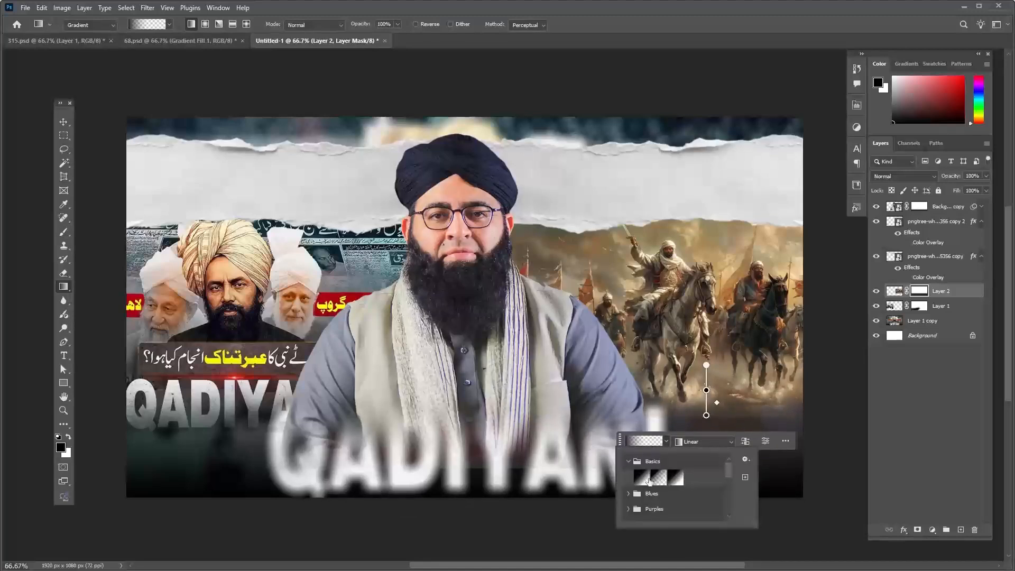
left_click(675, 478)
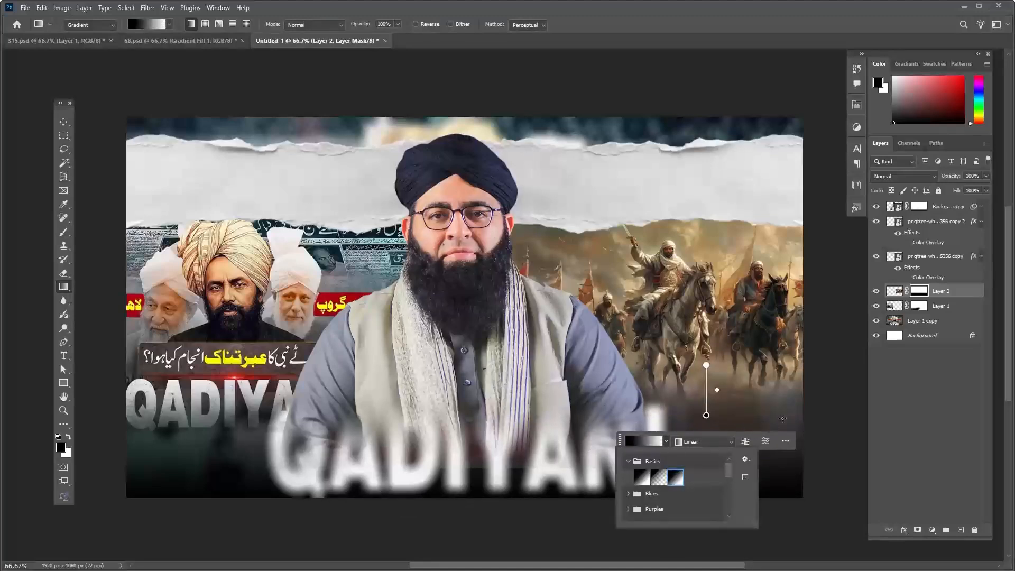
left_click(63, 122)
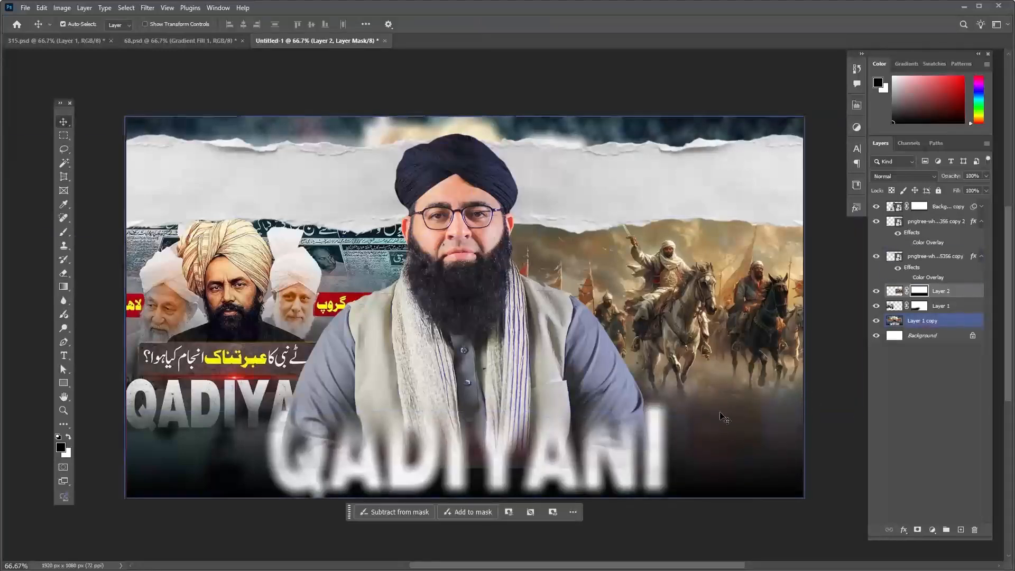
- Shift the horsemen picture slightly to the right and enlarge it a little, and nudge the QADIYANI collage to fine-tune its position
left_click_drag(713, 311, 732, 311)
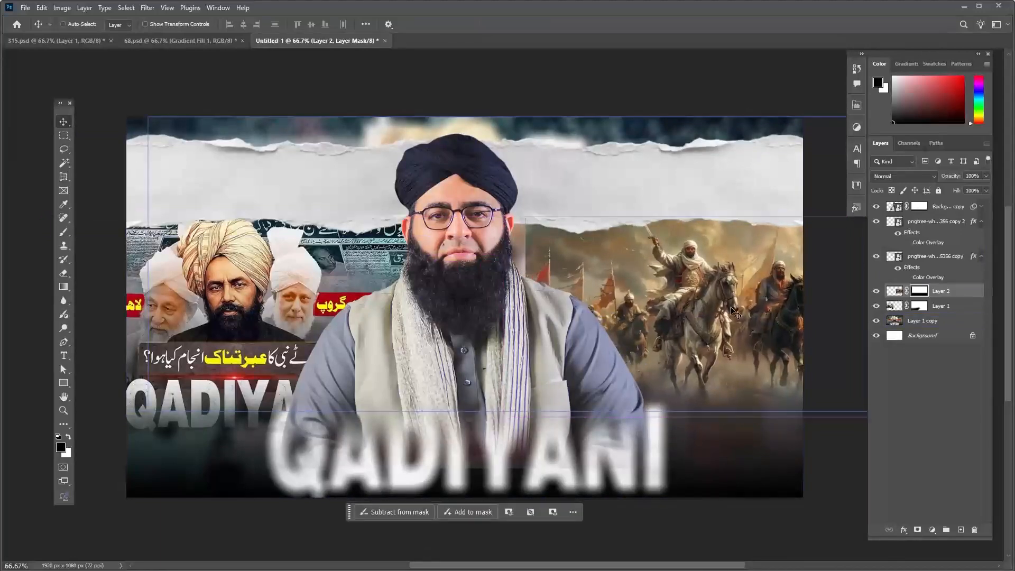
key("ctrl+t")
left_click_drag(521, 421, 497, 433)
left_click_drag(665, 353, 671, 355)
key("Return")
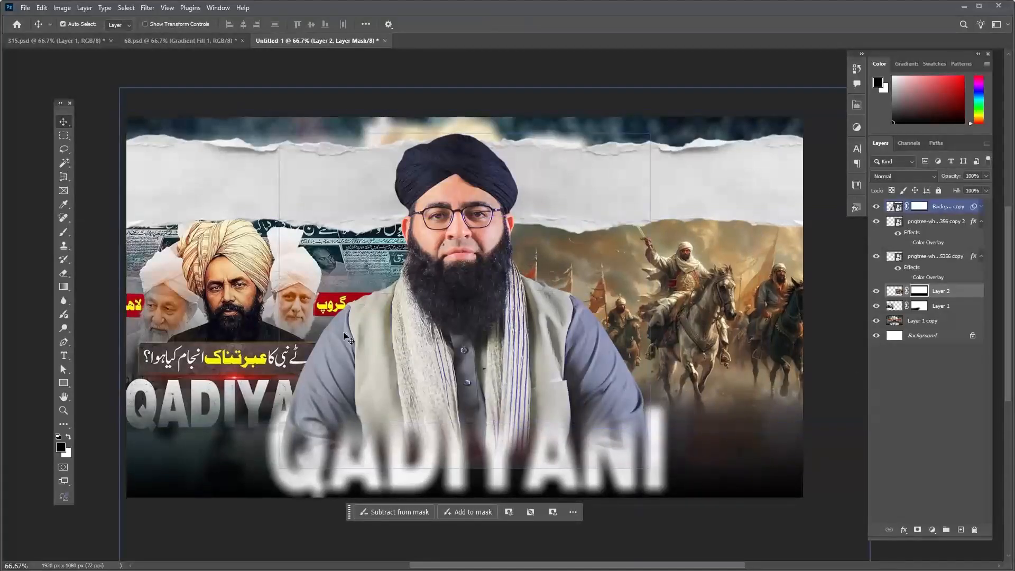
left_click_drag(220, 292, 217, 318)
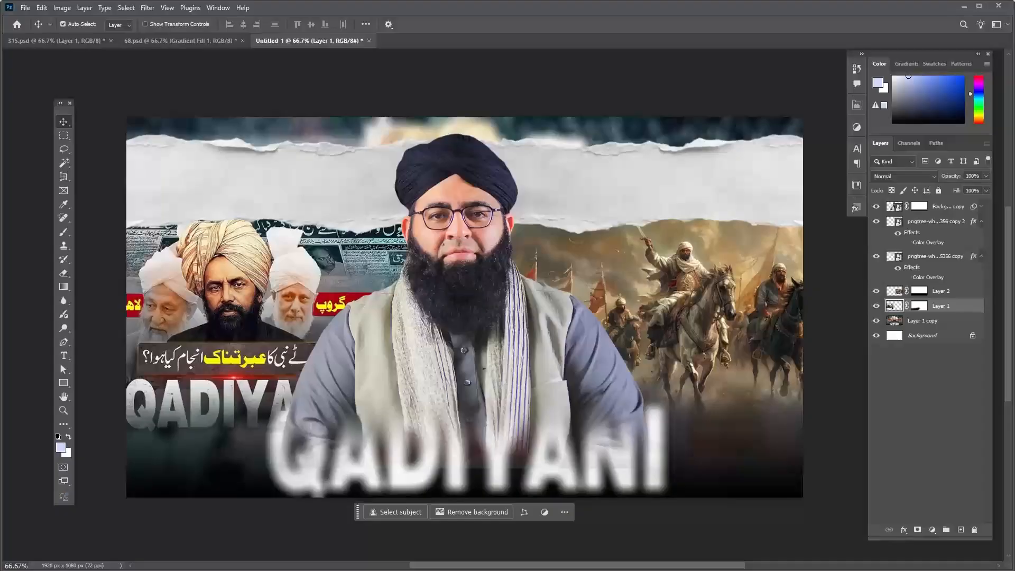
- Switch to the browser and save the Pngtree red brush-stroke cross from the "cross png" results to the Downloads folder
key("alt+Tab")
left_click(324, 22)
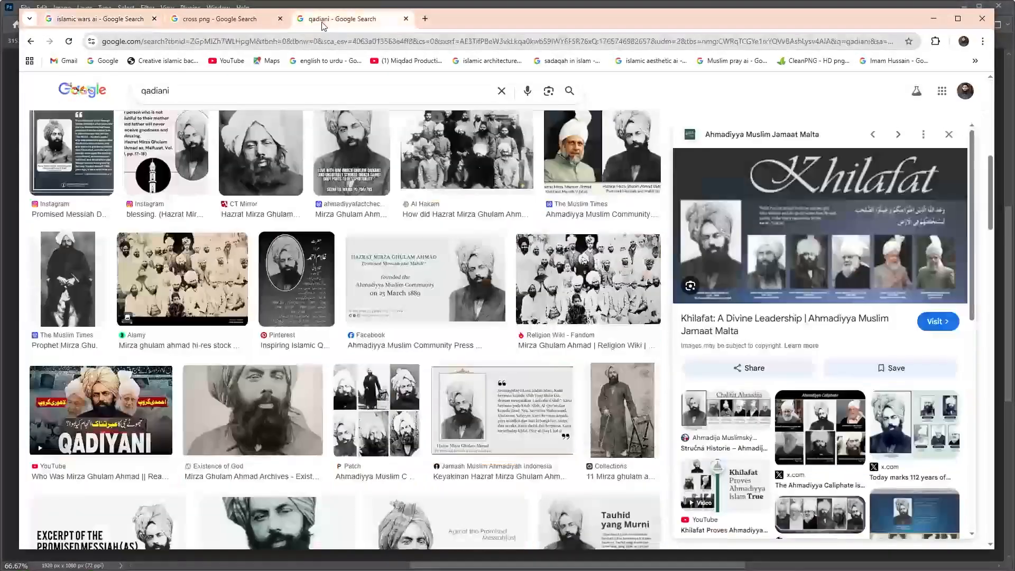
left_click(249, 21)
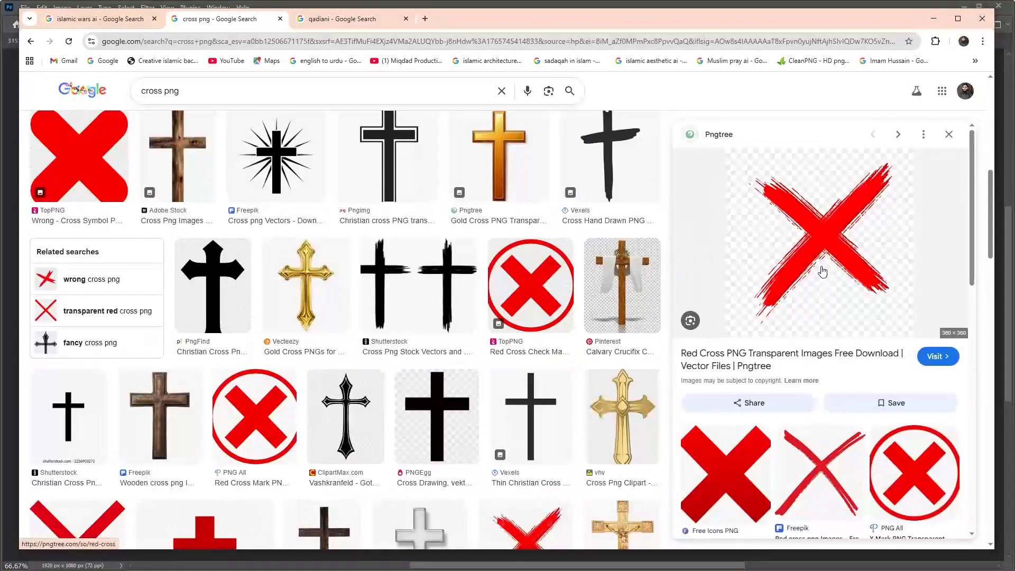
right_click(817, 251)
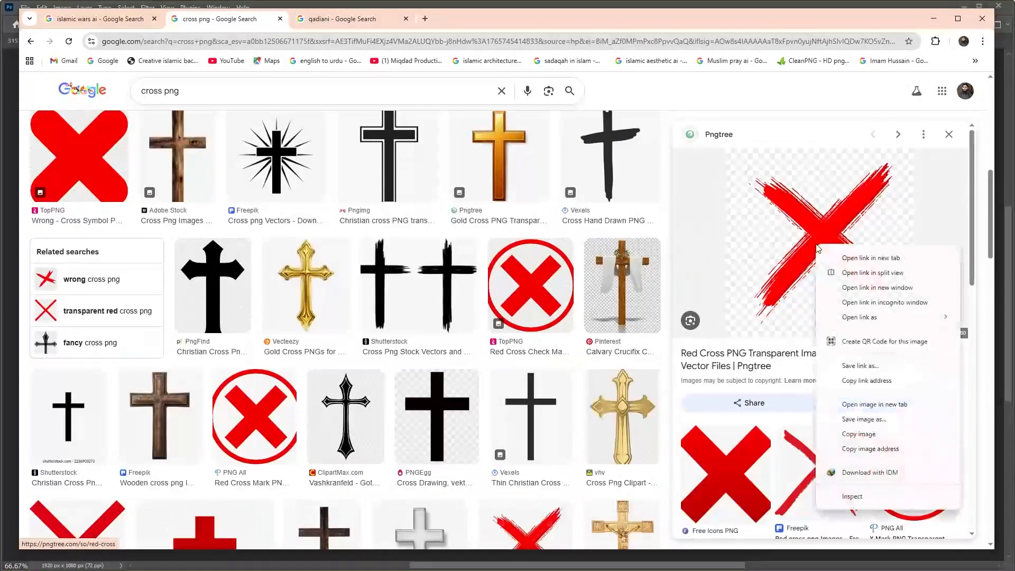
left_click(849, 423)
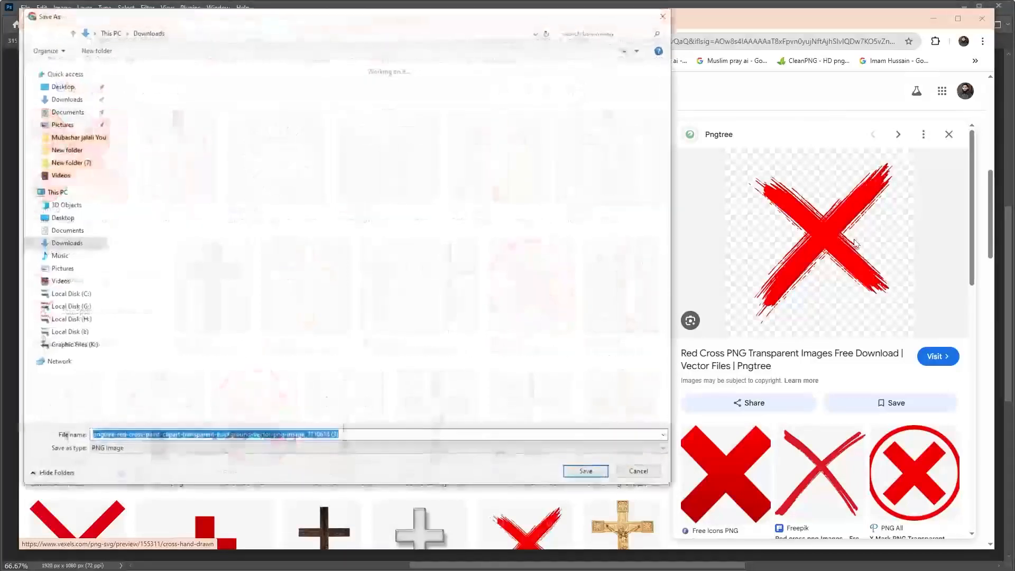
left_click(585, 471)
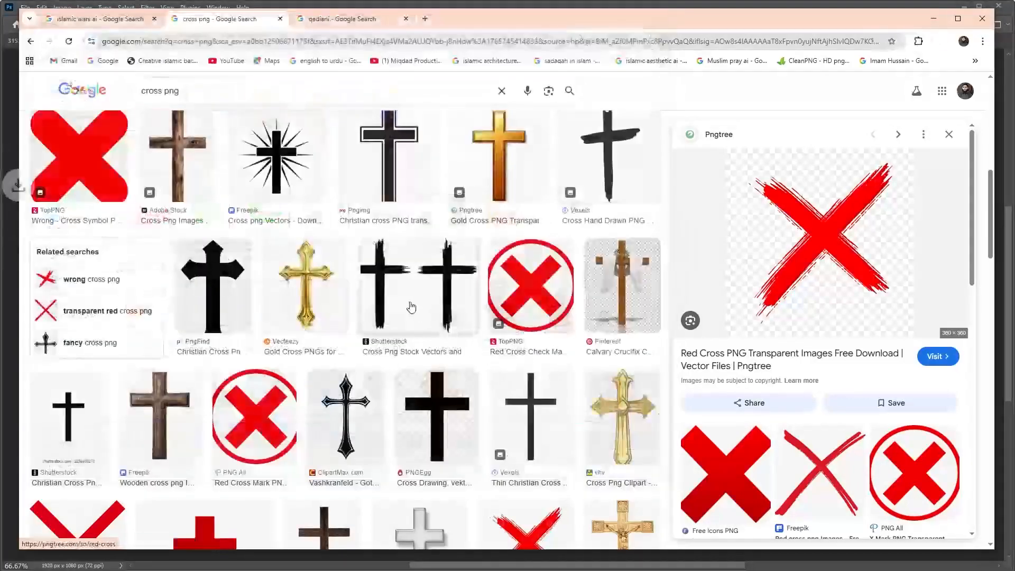
- Place the downloaded red cross PNG from the Downloads folder into the Photoshop document, scaled small over the central figure's turban
left_click(917, 67)
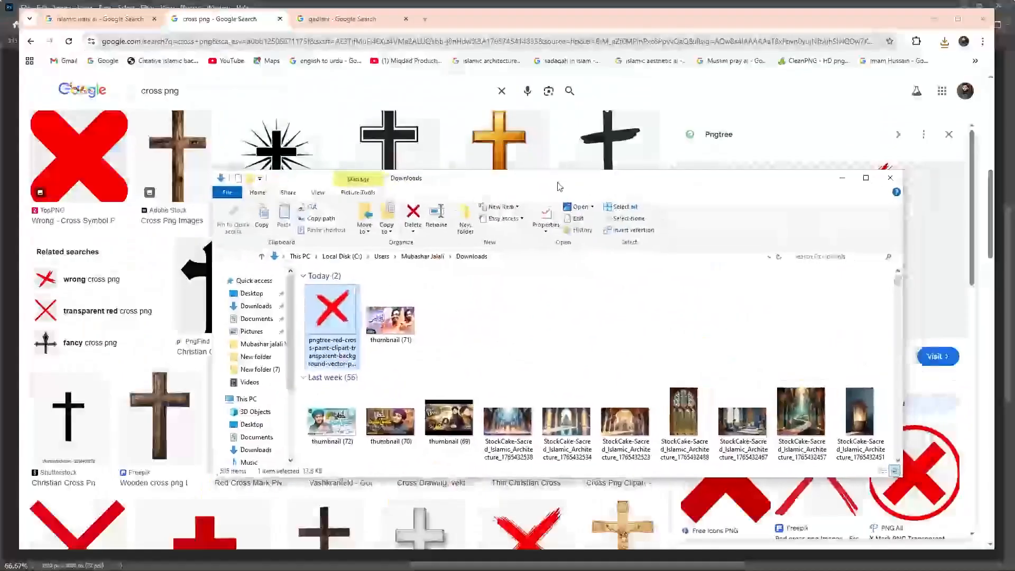
left_click_drag(560, 186, 662, 204)
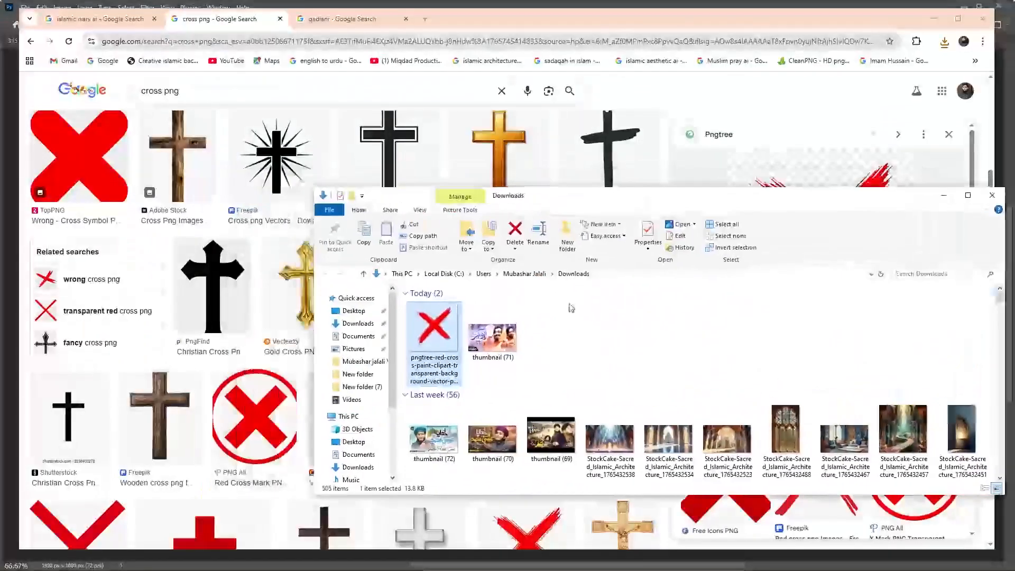
left_click_drag(256, 570, 676, 279)
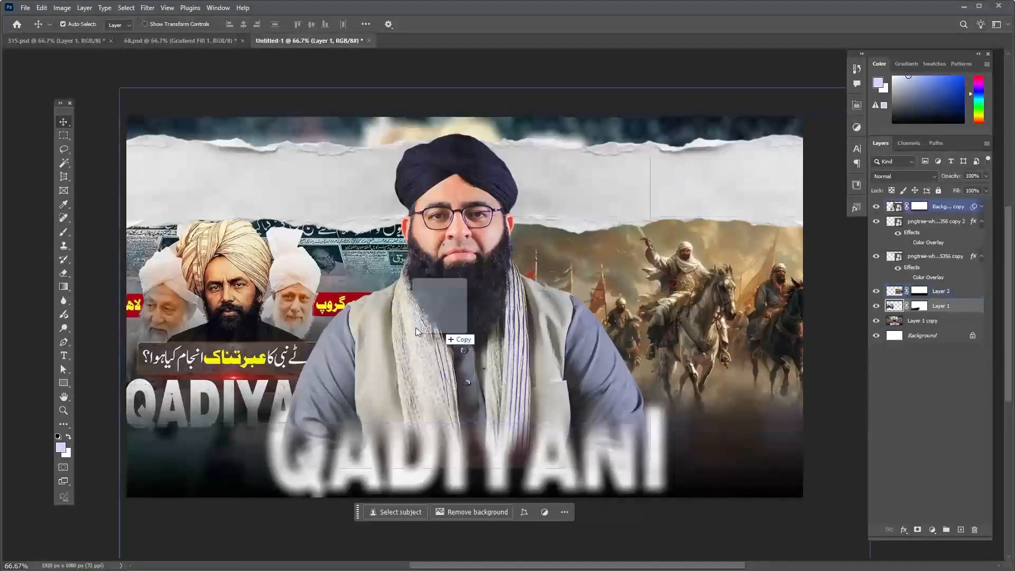
left_click_drag(525, 254, 224, 249)
key("Return")
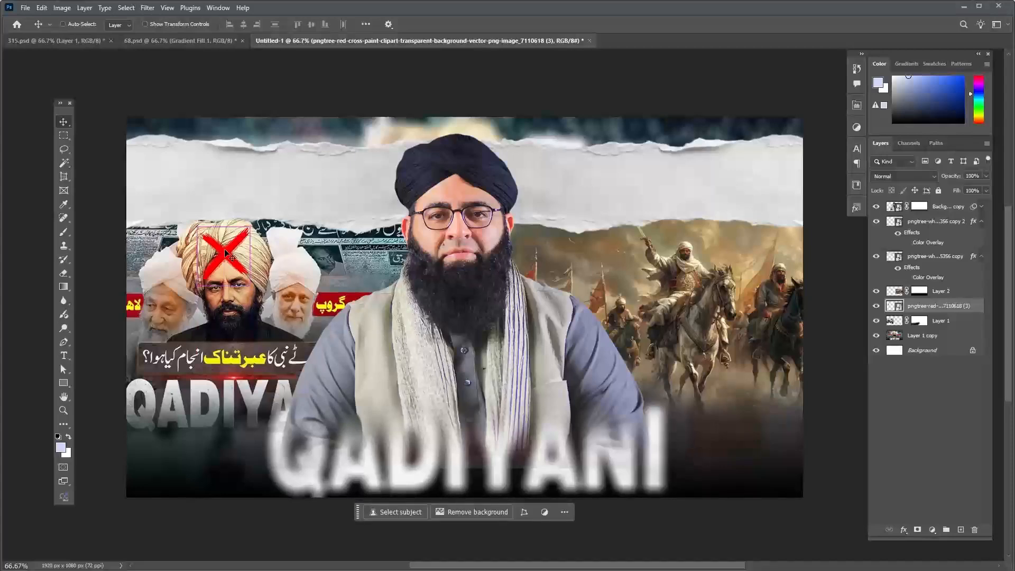
- Enlarge the red cross slightly and recentre it over the turban of the collage's middle figure
key("ctrl+t")
left_click_drag(197, 283, 183, 299)
left_click_drag(209, 266, 211, 259)
key("Return")
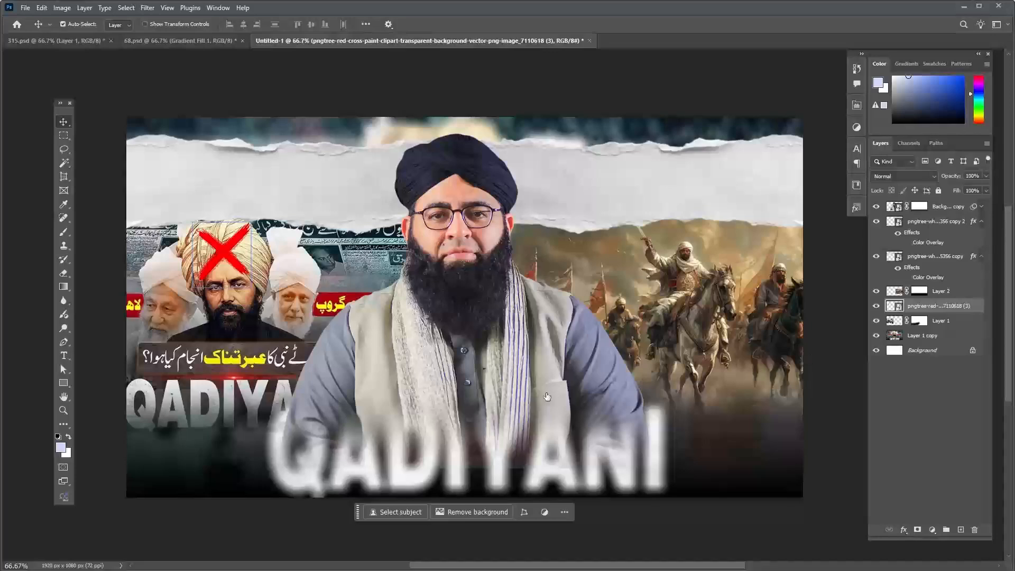
- Give the red cross a default drop shadow, with global light off, distance 9 px and opacity 53%
left_click(493, 515)
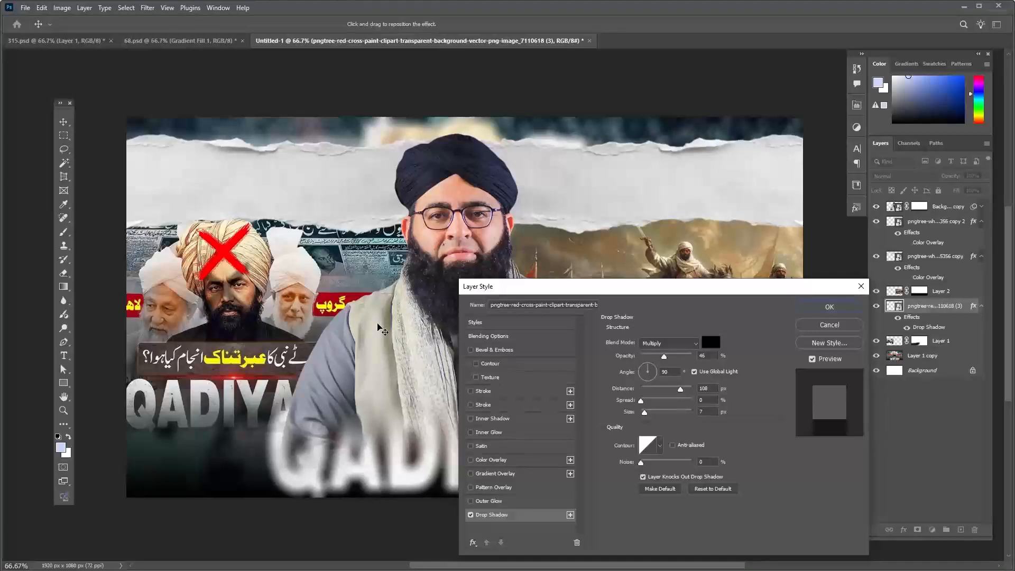
left_click(697, 490)
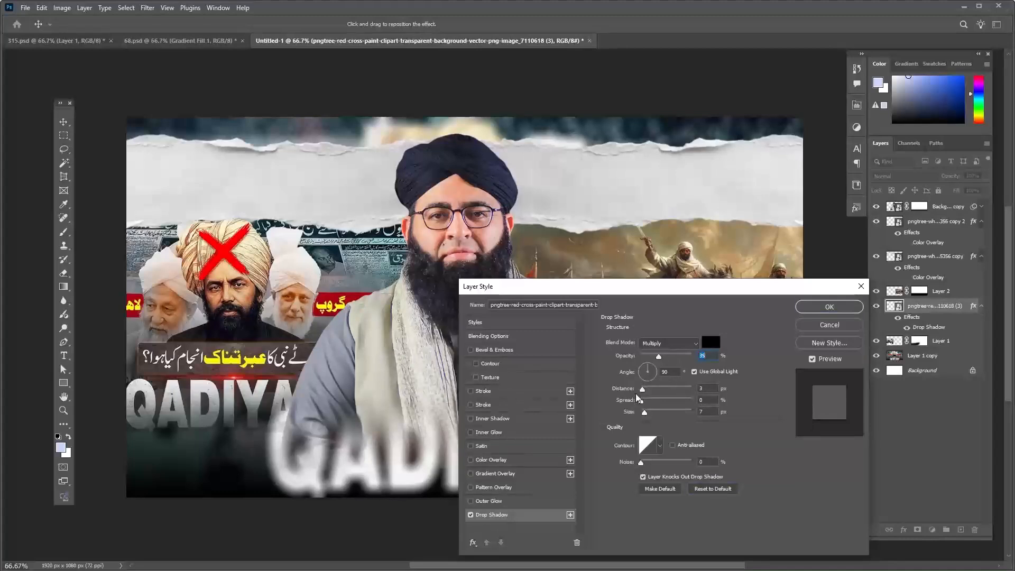
left_click(695, 372)
left_click_drag(644, 391, 647, 391)
left_click(668, 355)
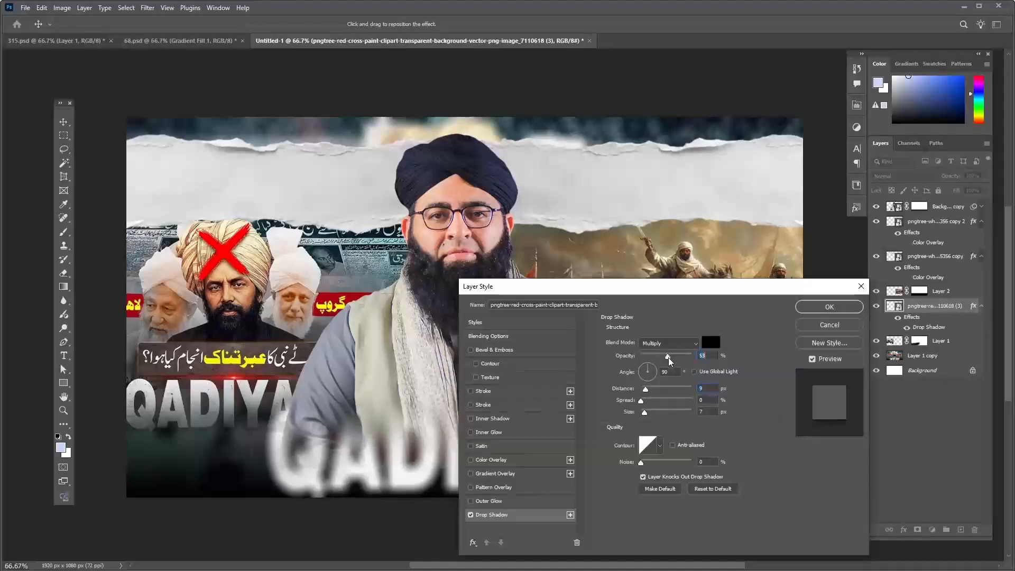
- Give the red cross a default Bevel & Emboss with size 54 px, soften 0 px, and a Color Dodge highlight at 83% opacity
left_click(497, 350)
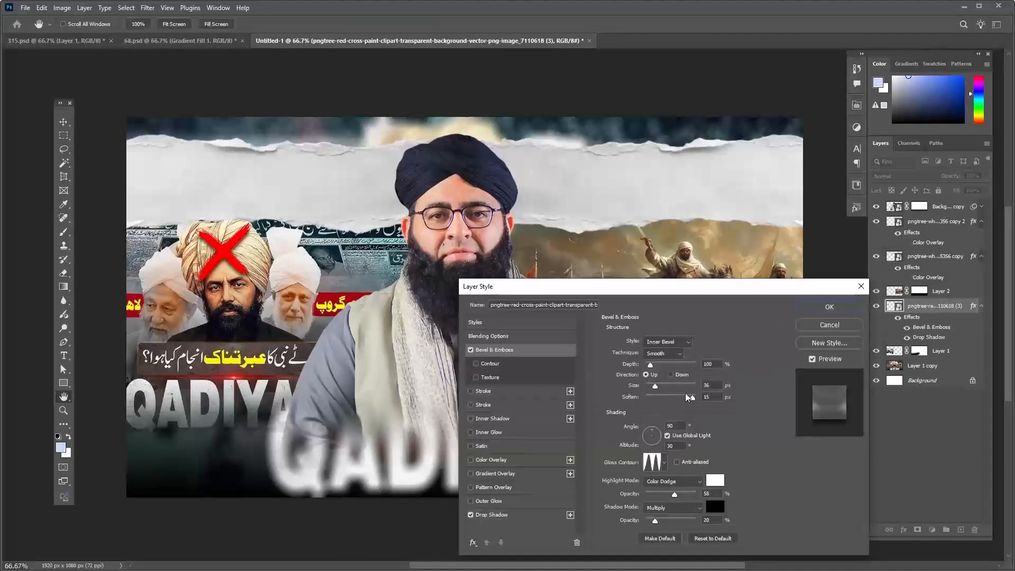
left_click(711, 538)
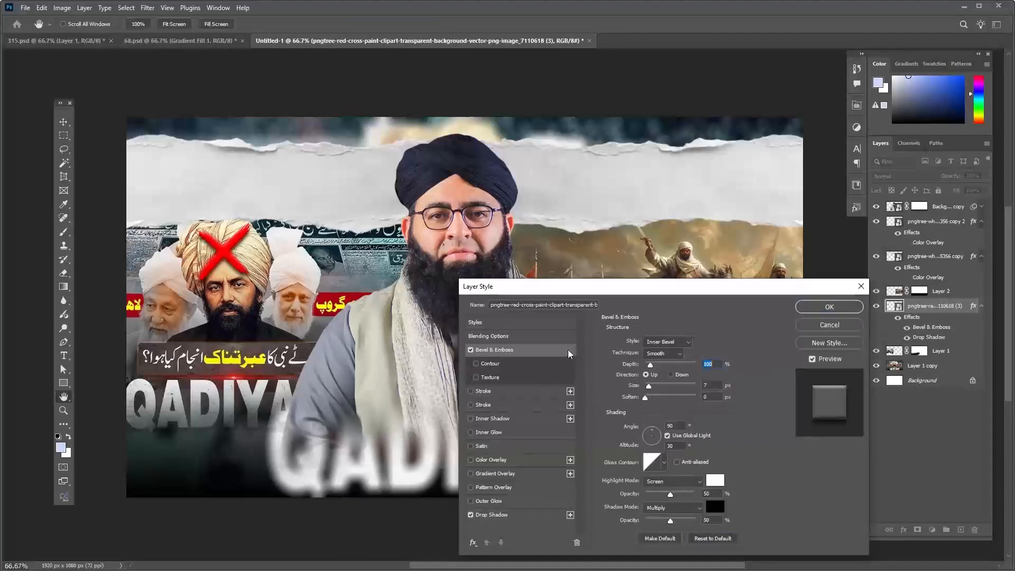
left_click(659, 396)
left_click_drag(655, 387, 660, 387)
left_click(677, 486)
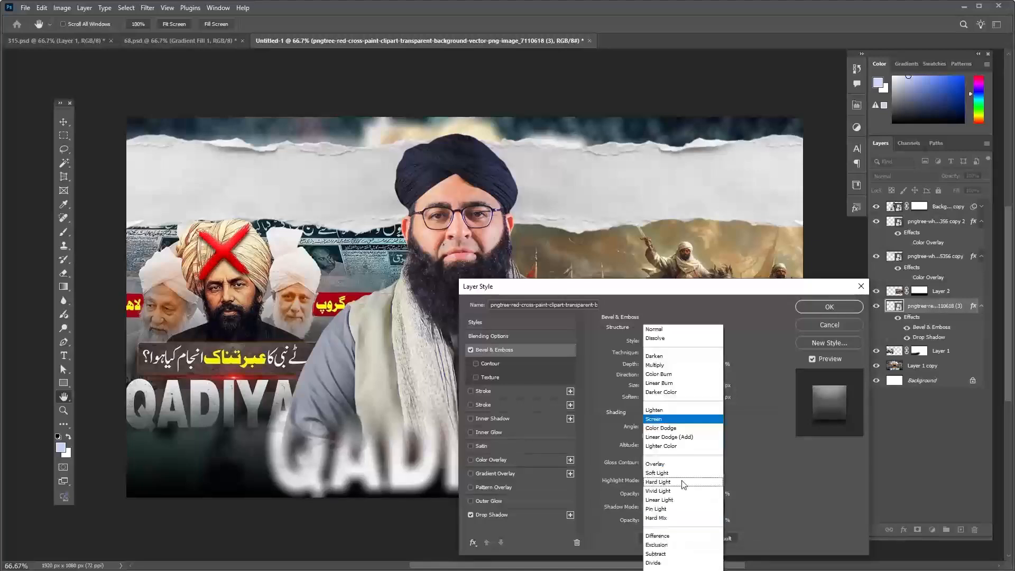
left_click(679, 432)
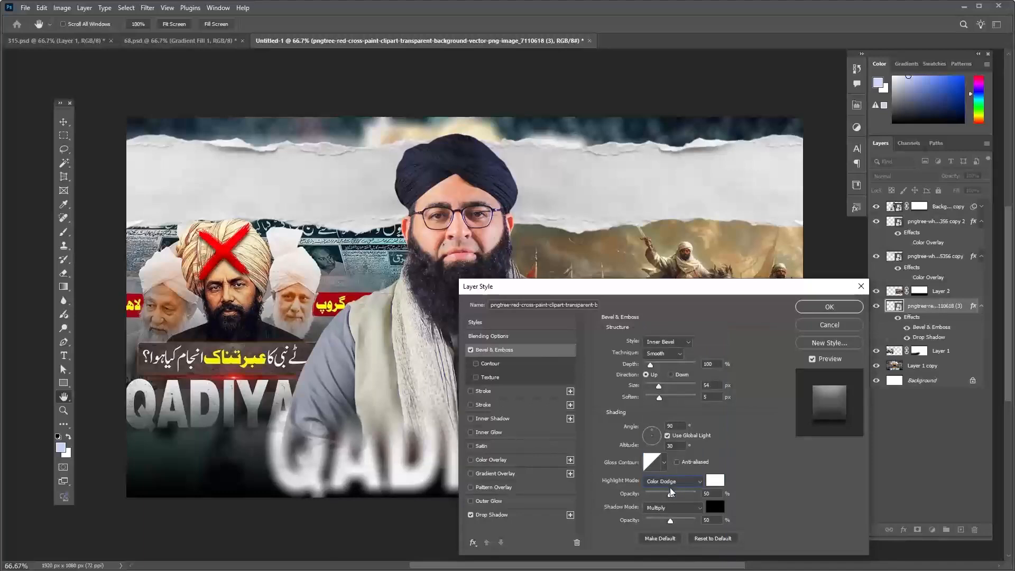
left_click_drag(672, 494, 688, 495)
left_click(622, 401)
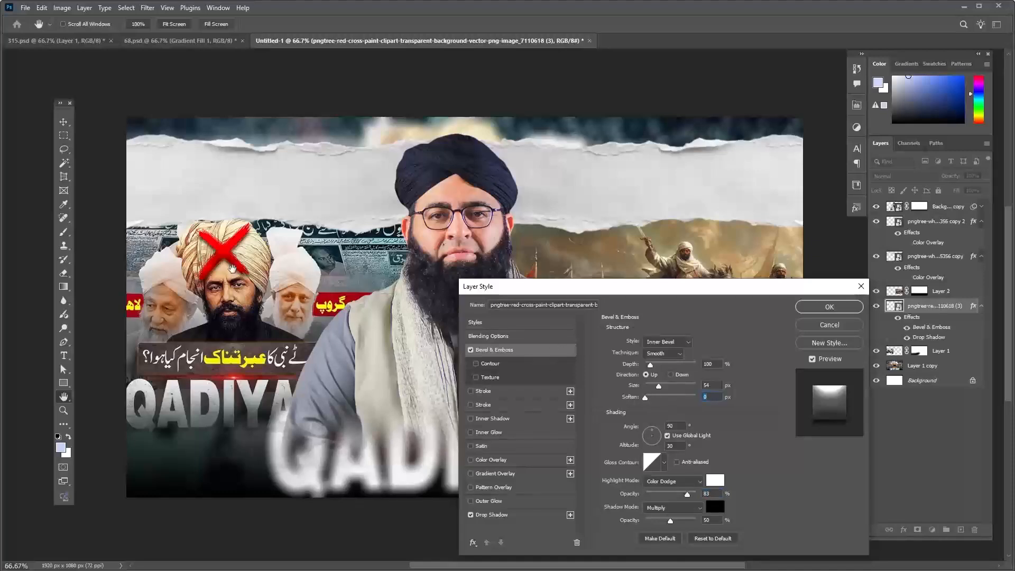
left_click(809, 308)
- Copy the headline "قادیانیت کا فتنہ" from 315.psd into the thumbnail document, layered above the portrait on the right torn paper strip
key("v")
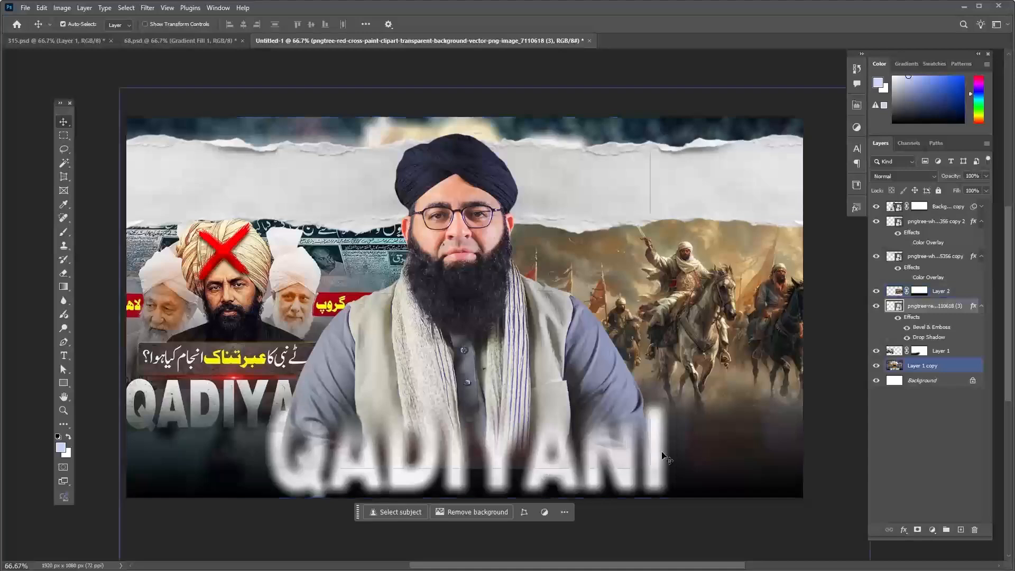
left_click(450, 371)
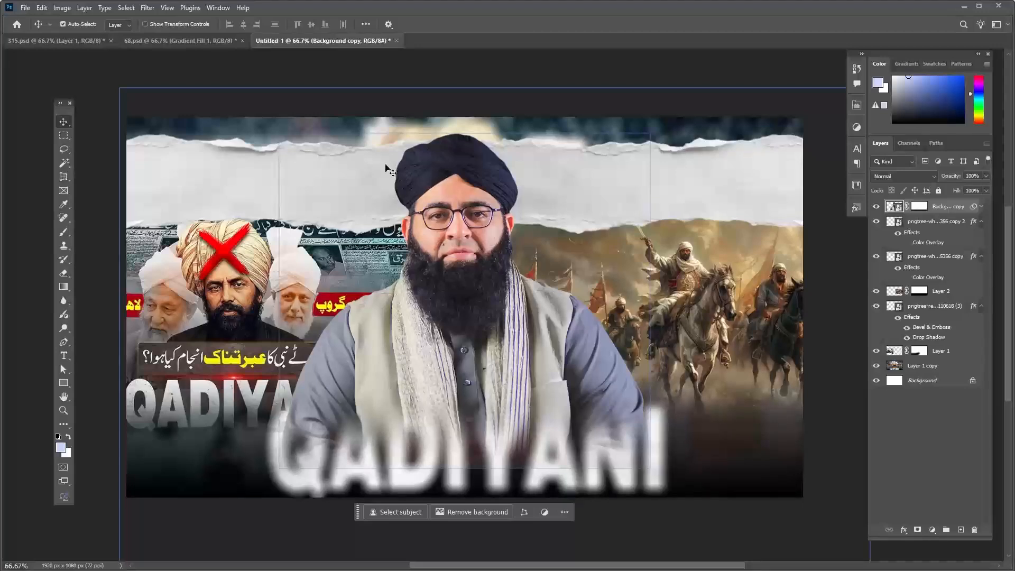
left_click(40, 43)
left_click_drag(459, 182, 432, 182)
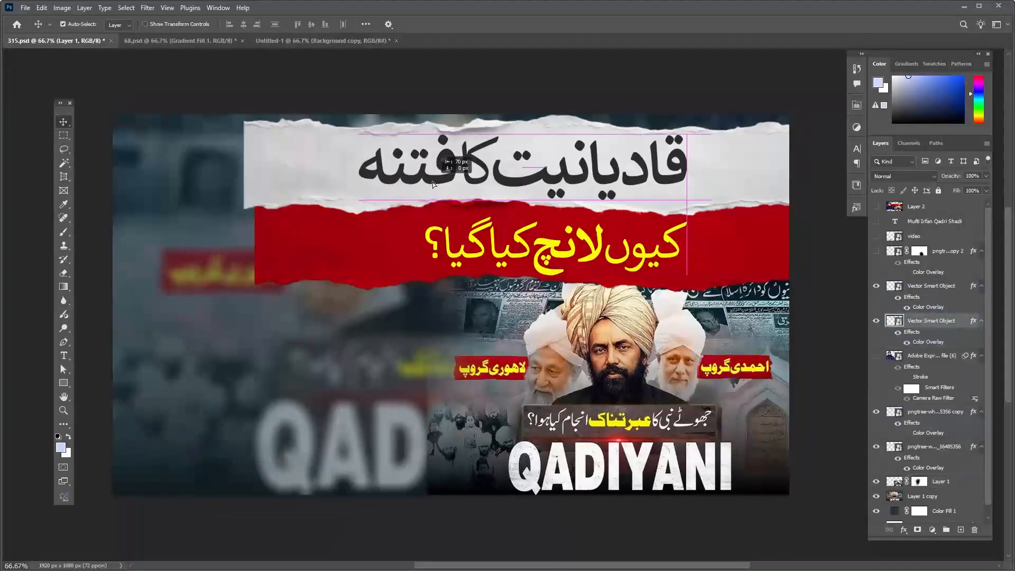
left_click_drag(364, 139, 500, 183)
left_click_drag(338, 43, 223, 52)
left_click_drag(562, 204, 642, 204)
- Scale the headline "قادیانیت کا فتنہ" down so it fits on the torn strip between the turban and the canvas's right edge
left_click(456, 219)
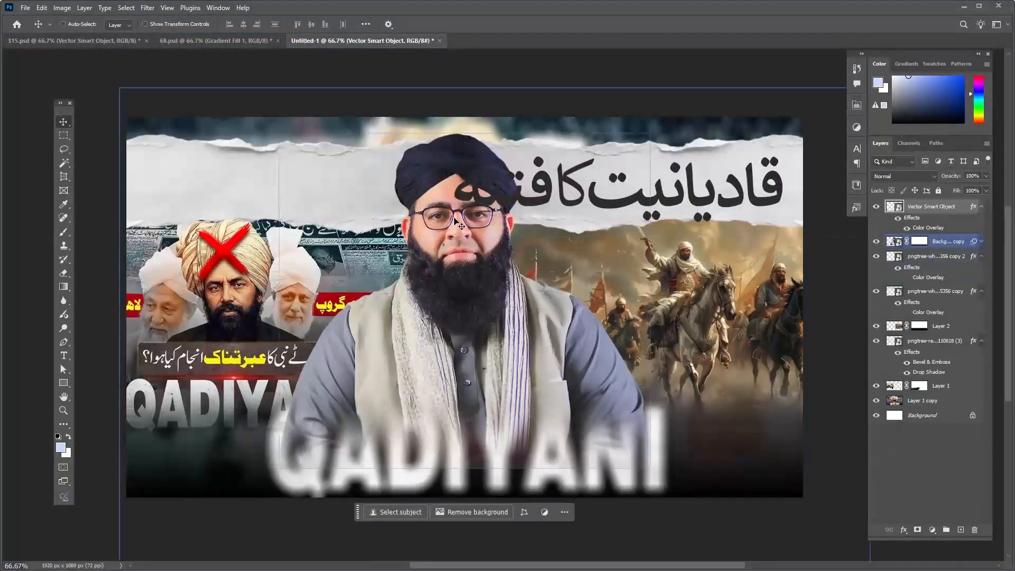
key("ctrl+t")
left_click_drag(455, 222, 518, 208)
left_click_drag(620, 204, 627, 198)
key("Return")
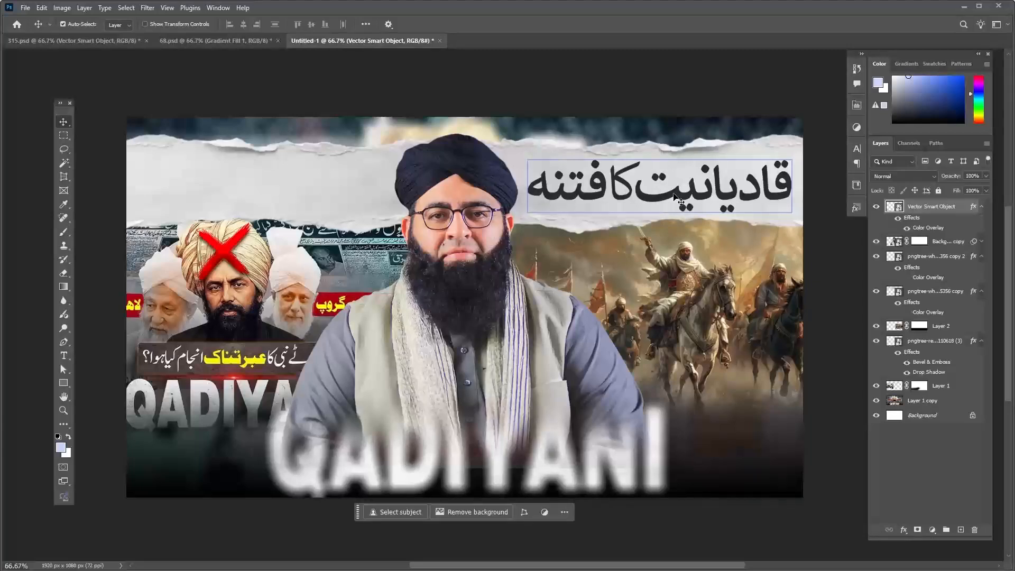
left_click(581, 248)
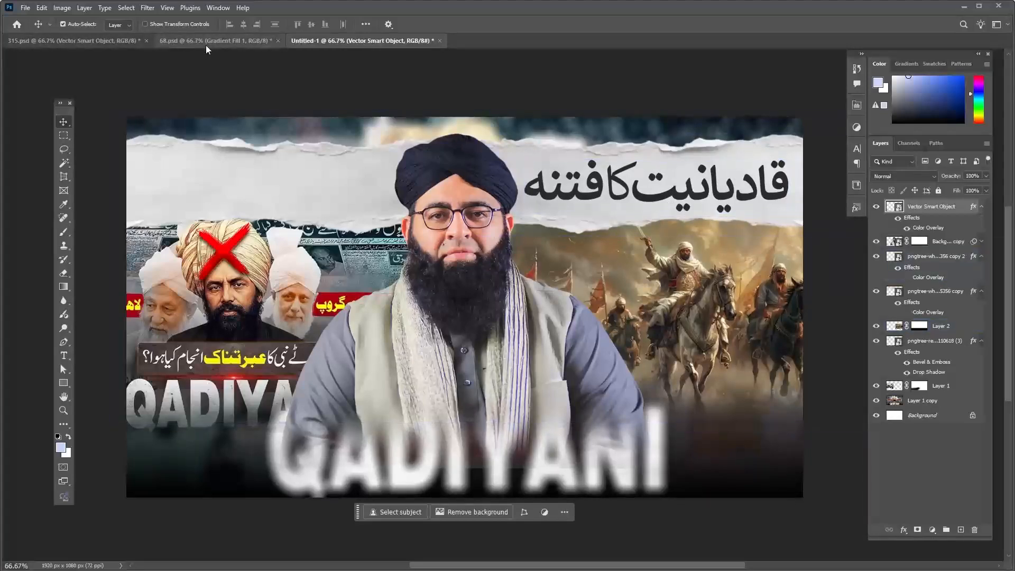
- Bring "کیوں لانچ کیا گیا؟" from 315.psd onto the left torn strip, copy the first headline's dark color overlay to it, and align it
left_click(99, 40)
left_click_drag(465, 259, 261, 194)
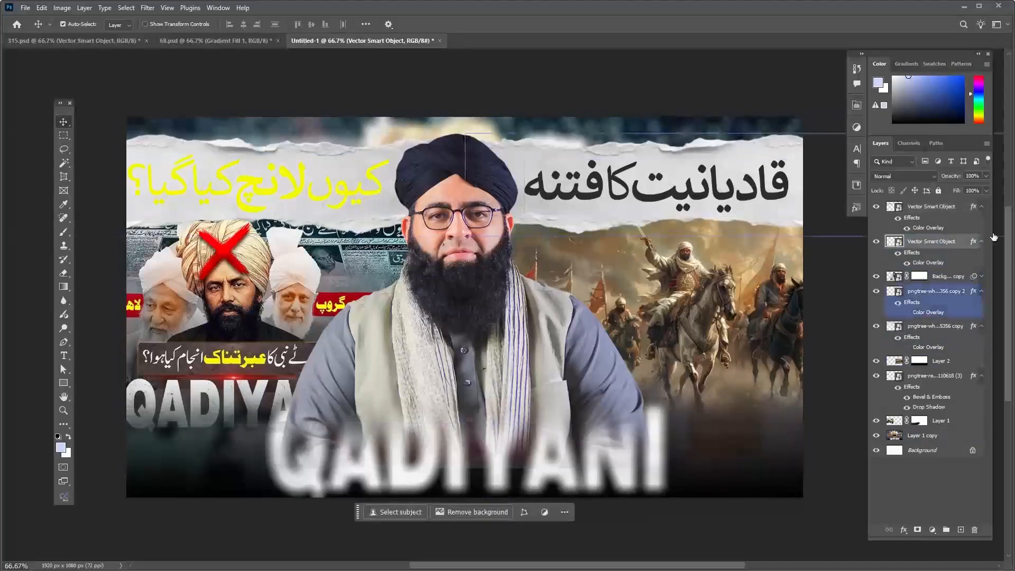
left_click(972, 243)
left_click_drag(971, 243, 974, 209)
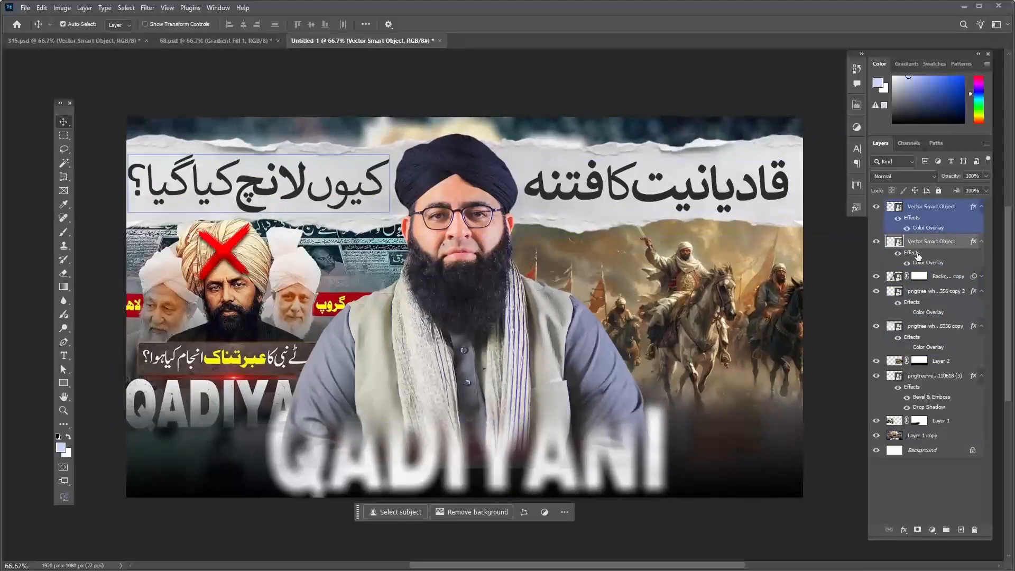
left_click_drag(262, 194, 268, 194)
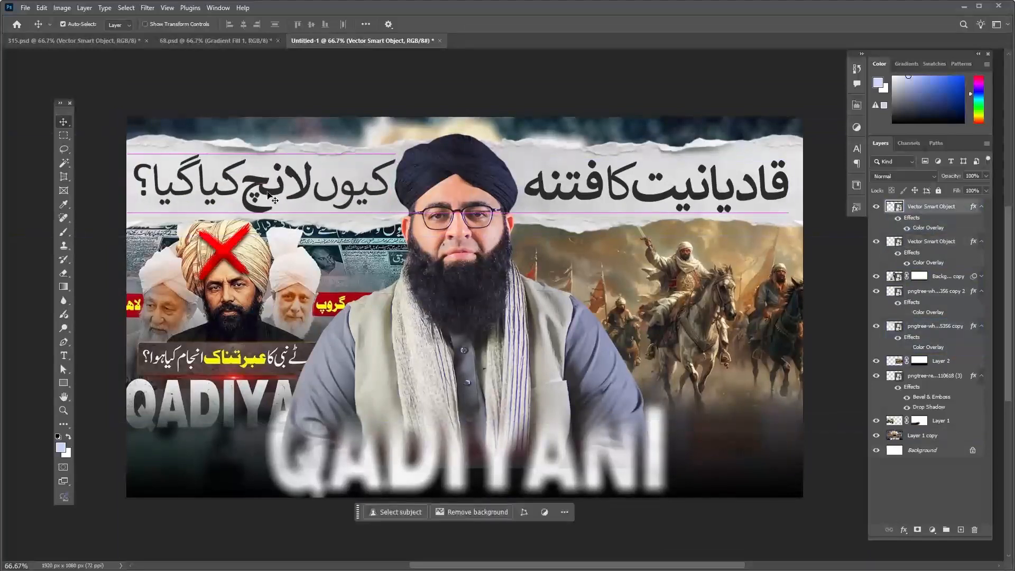
left_click(278, 201)
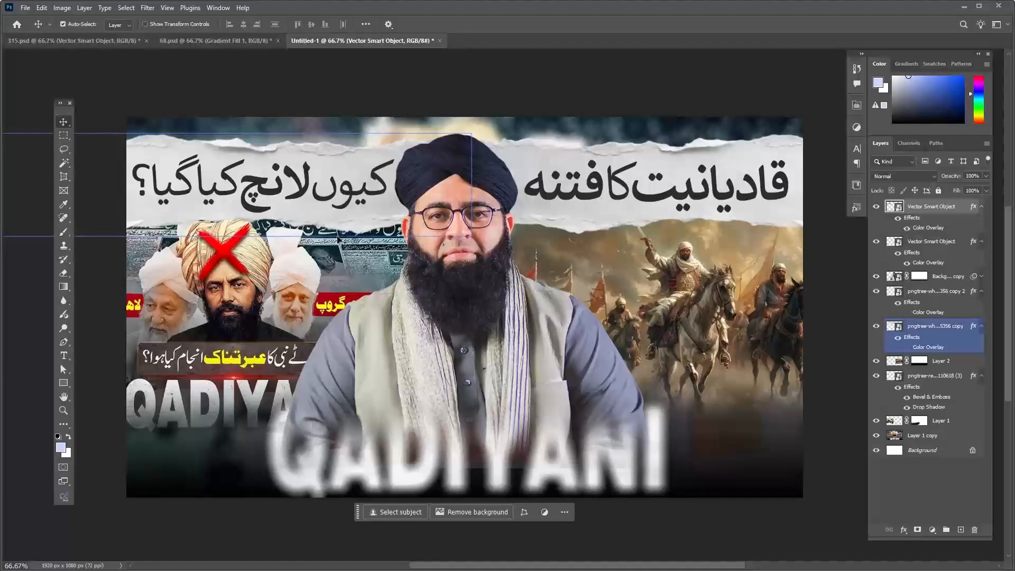
left_click(679, 279)
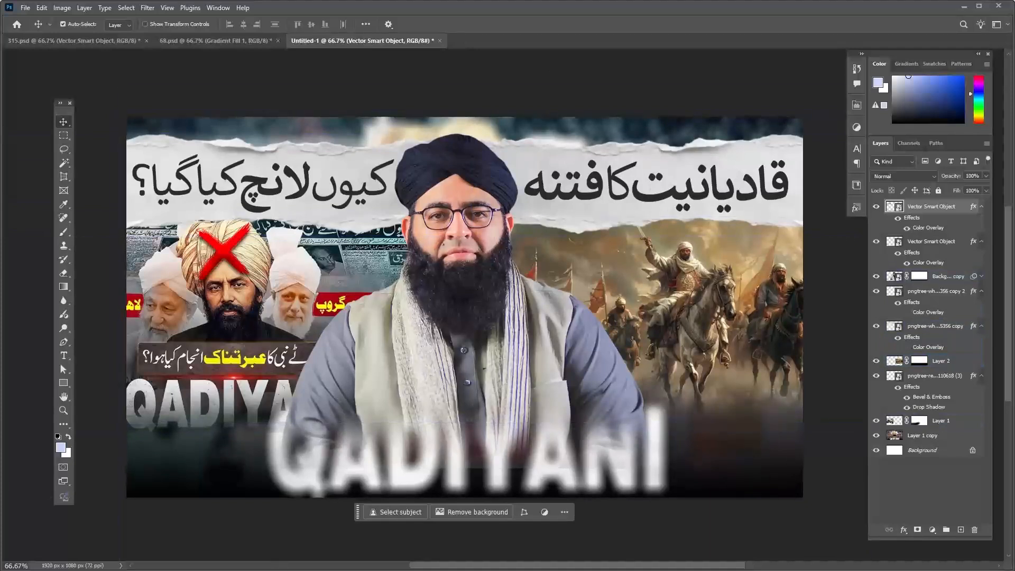
- Switch to Illustrator to examine the full Urdu headline artwork, and return to Photoshop
left_click(304, 569)
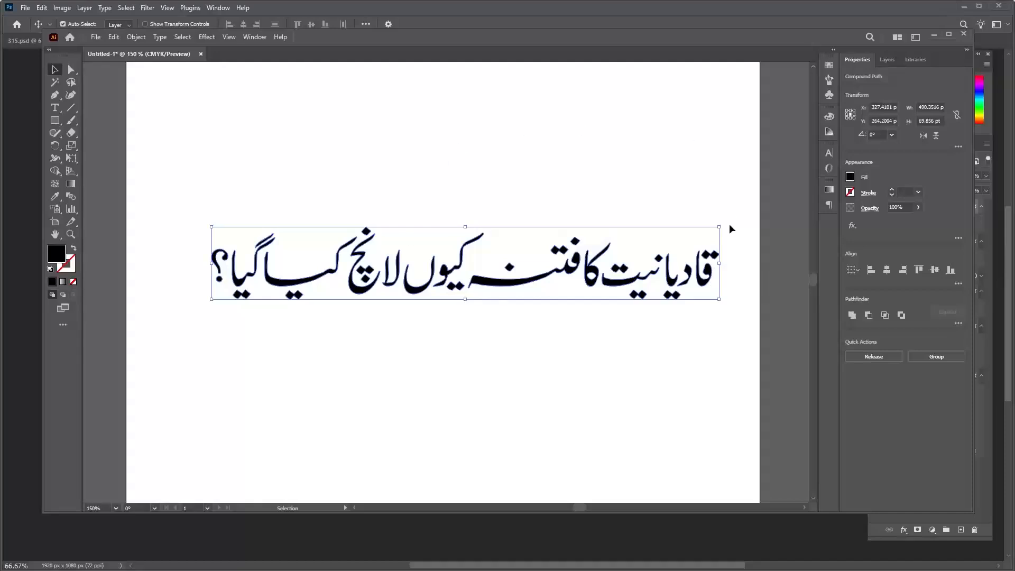
left_click_drag(742, 213, 520, 149)
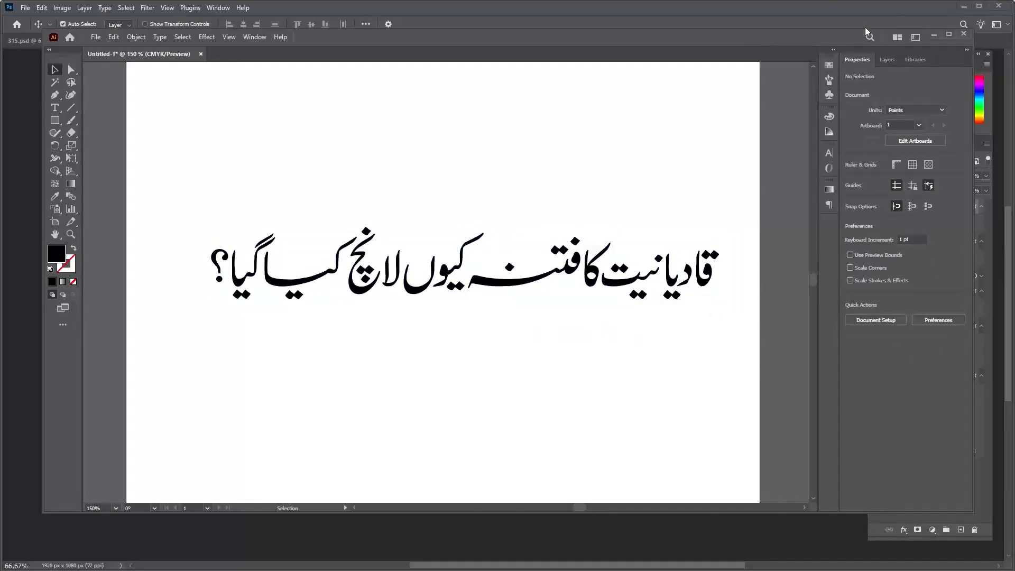
left_click(934, 34)
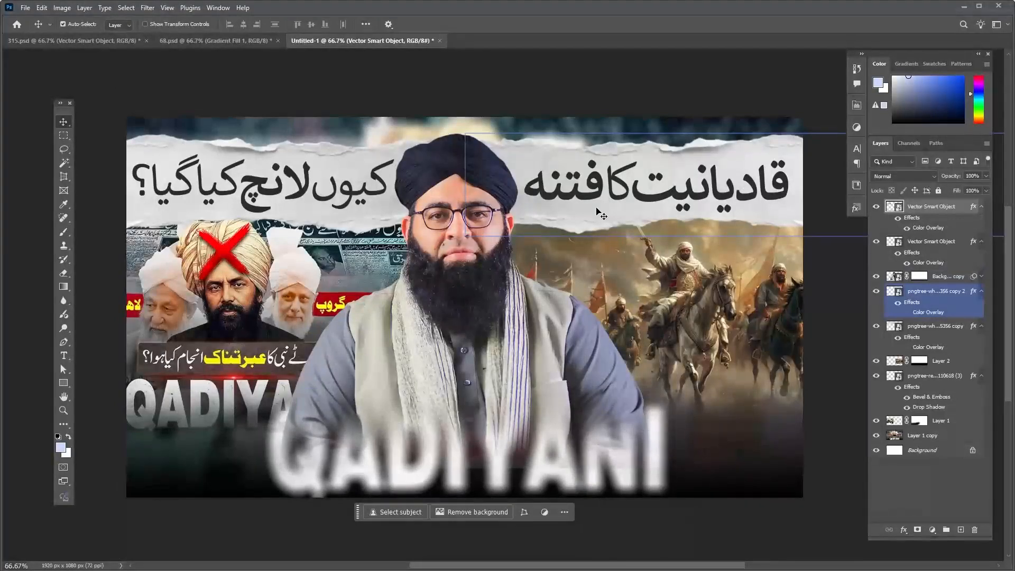
double_click(973, 208)
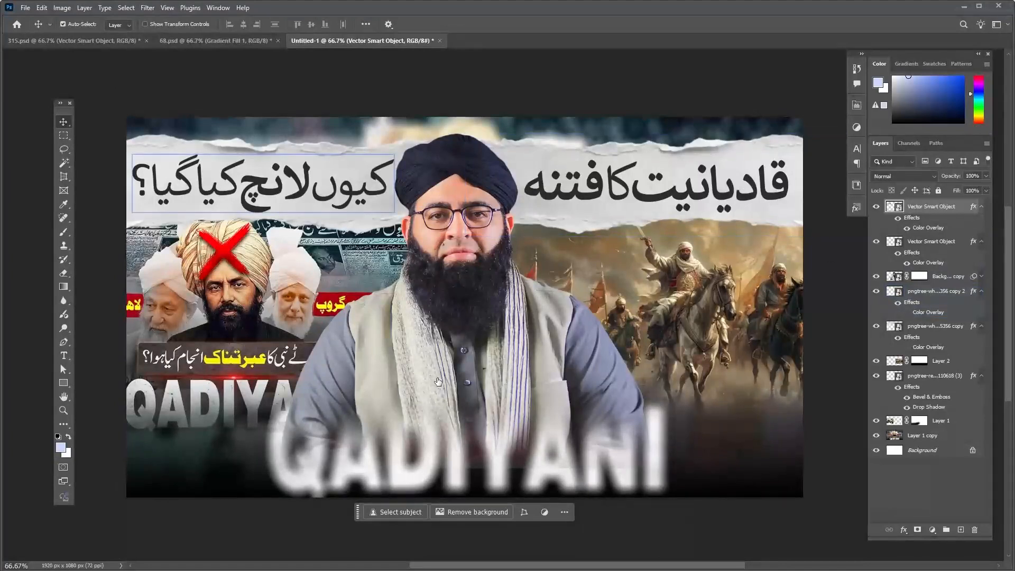
left_click_drag(654, 287, 375, 248)
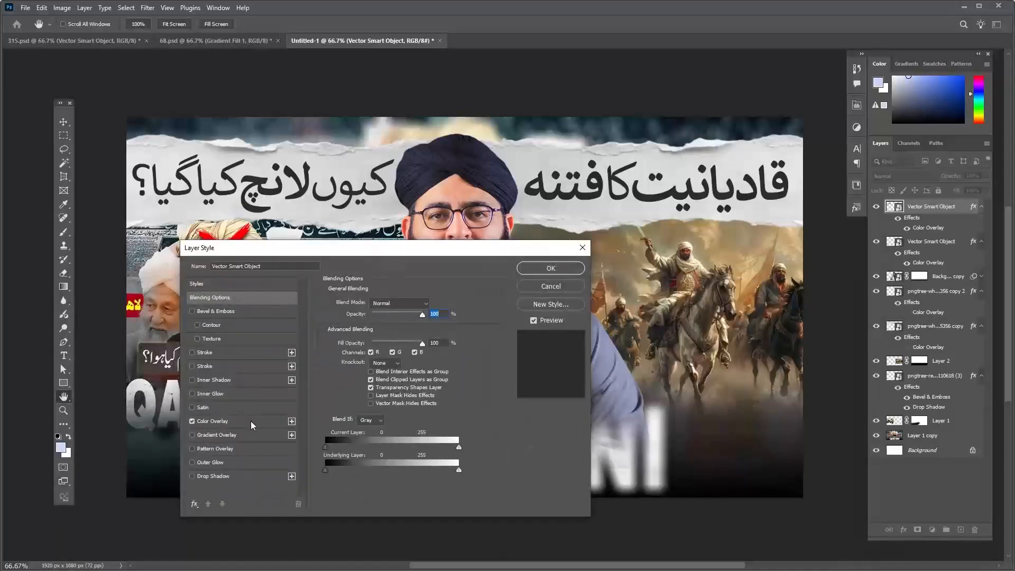
left_click(550, 268)
- Try the red color overlay on the right torn paper strip and turn it off again
left_click(621, 233)
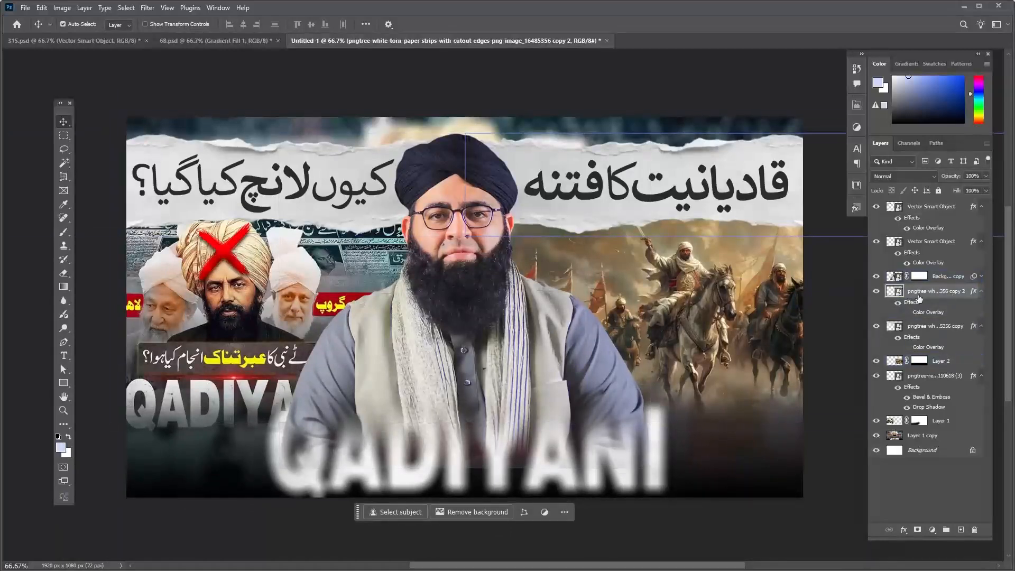
left_click(907, 314)
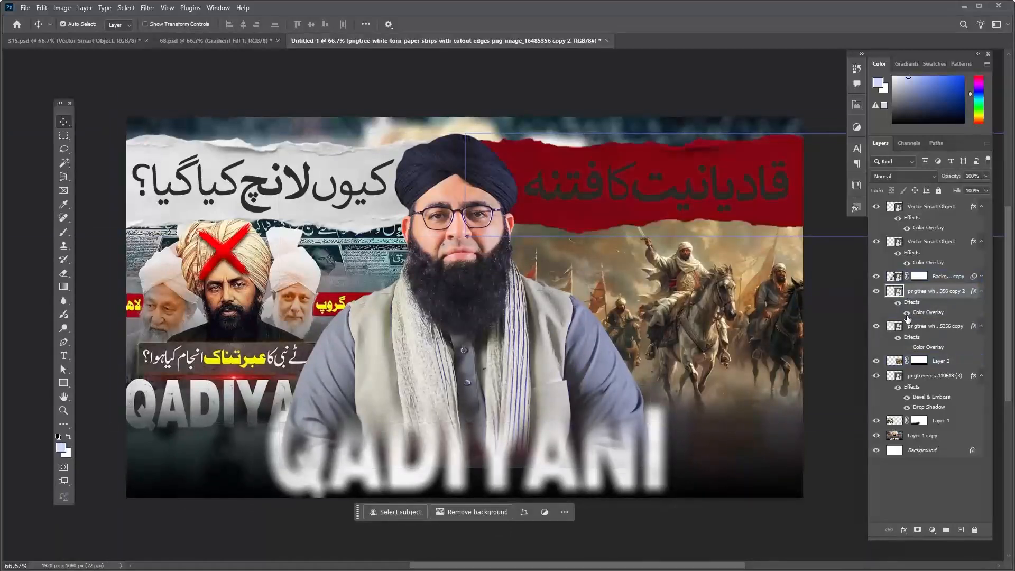
left_click(907, 315)
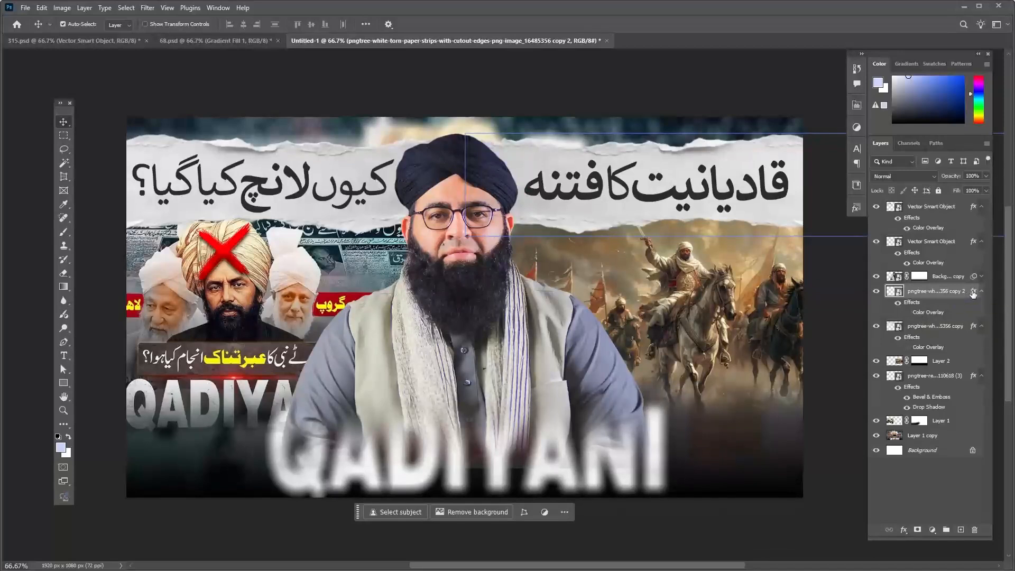
- Give the right torn strip a default drop shadow with global light off, distance 16 px and size 27 px
key("alt+l")
key("y")
key("n")
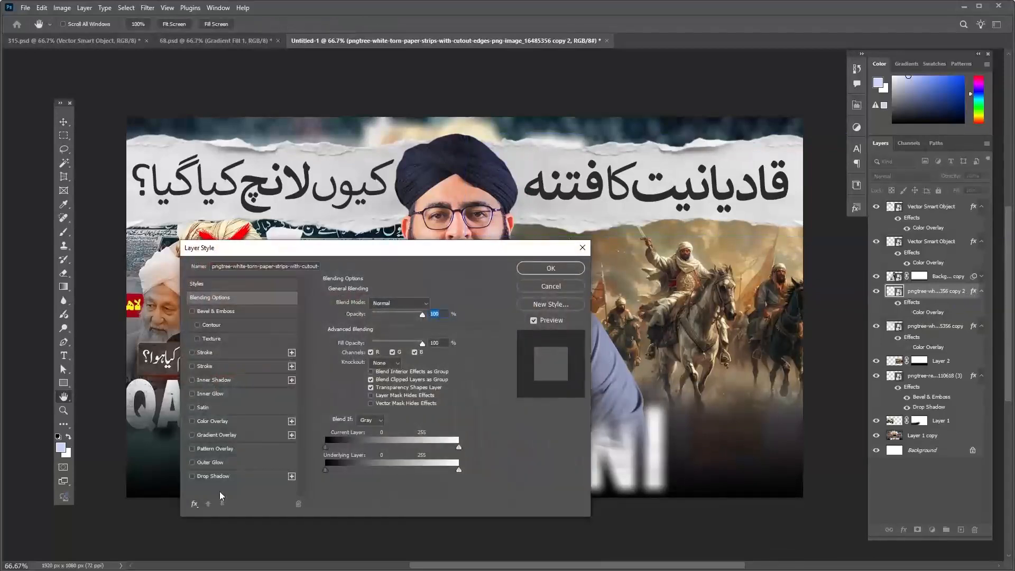
left_click(213, 477)
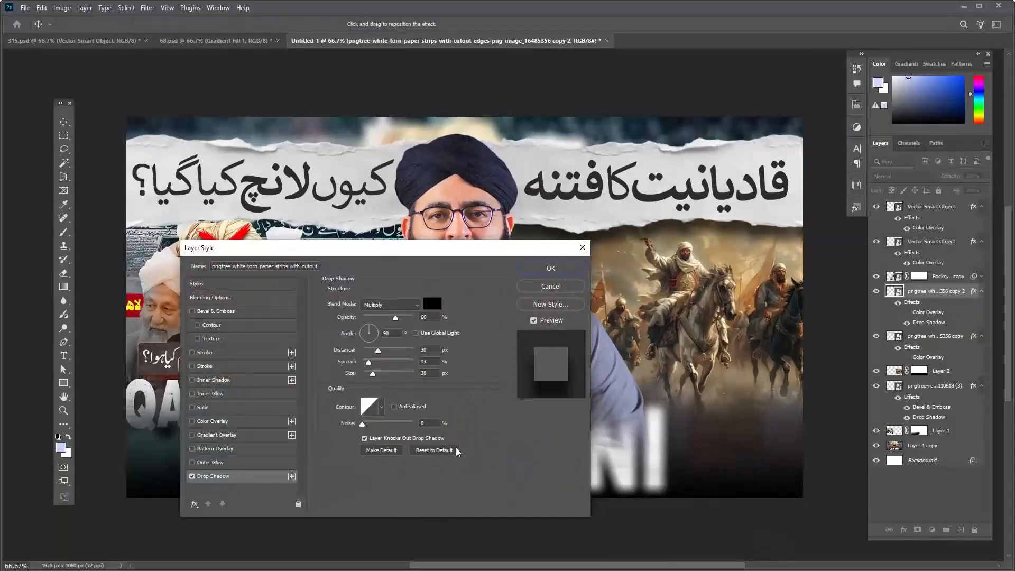
left_click(434, 450)
left_click(416, 333)
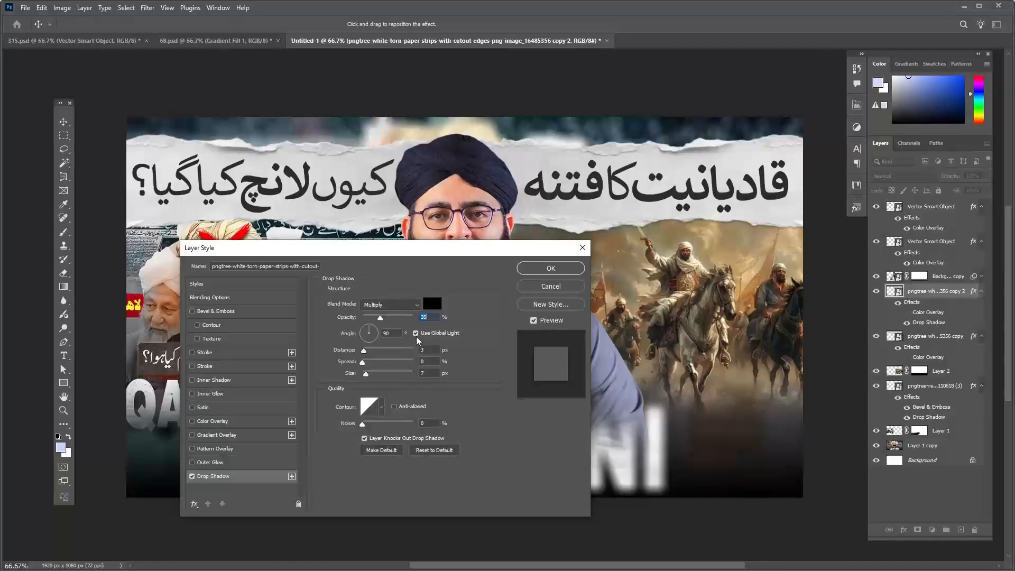
left_click(416, 333)
left_click(369, 352)
left_click_drag(371, 355, 374, 354)
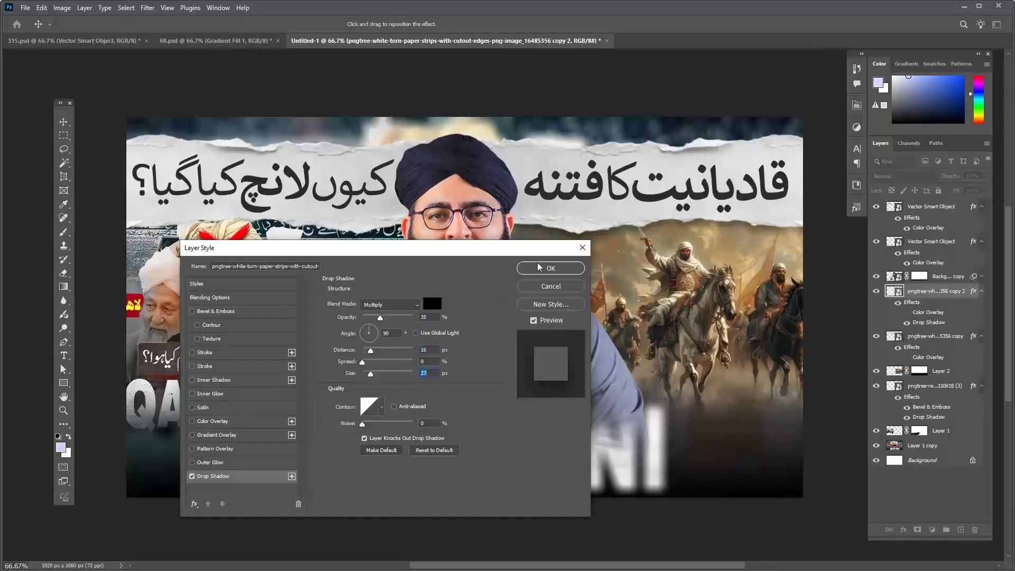
left_click(549, 268)
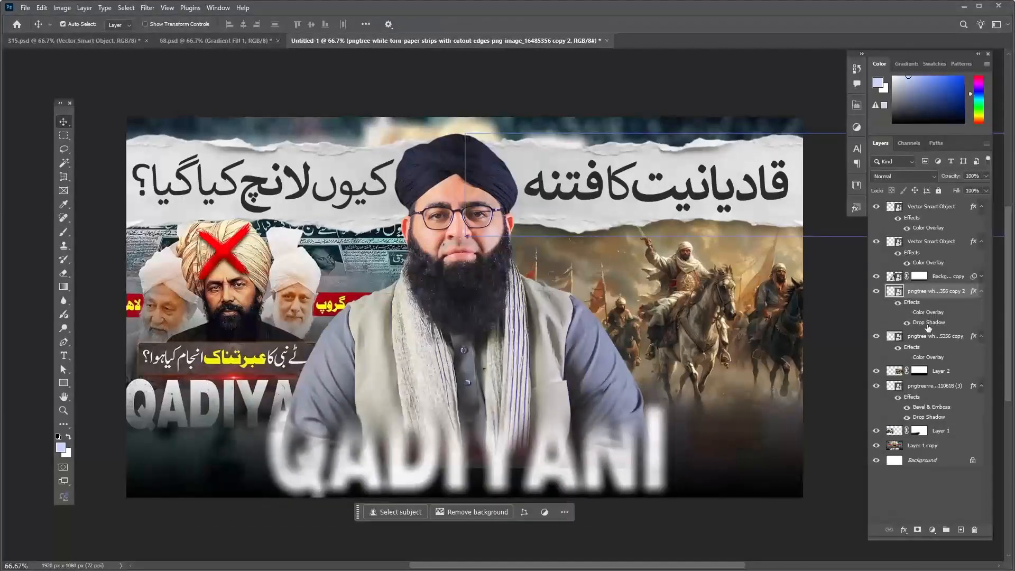
- Apply the right strip's drop shadow to both torn paper strips and collapse their effect lists
left_click_drag(928, 327, 936, 359)
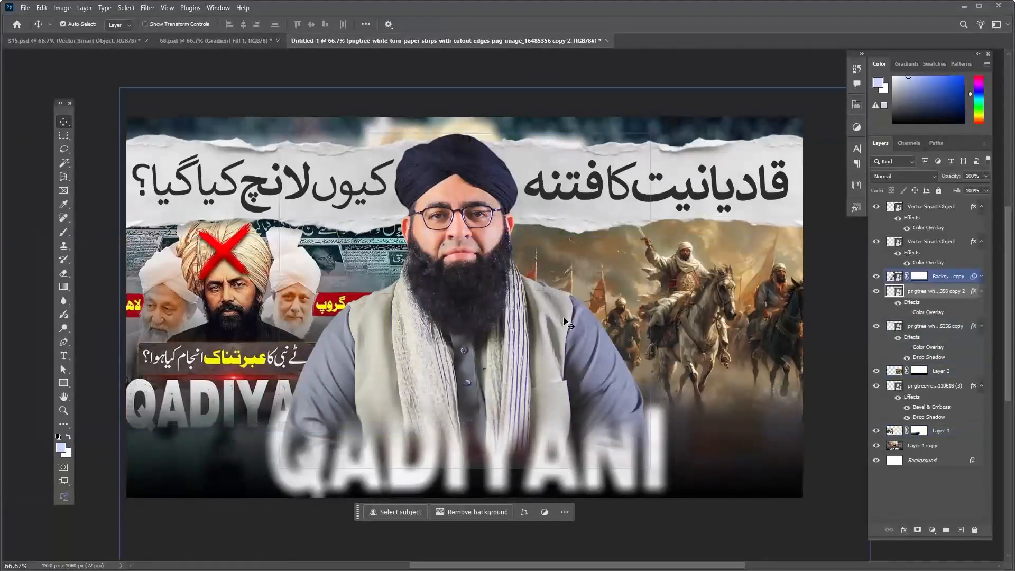
left_click(950, 347)
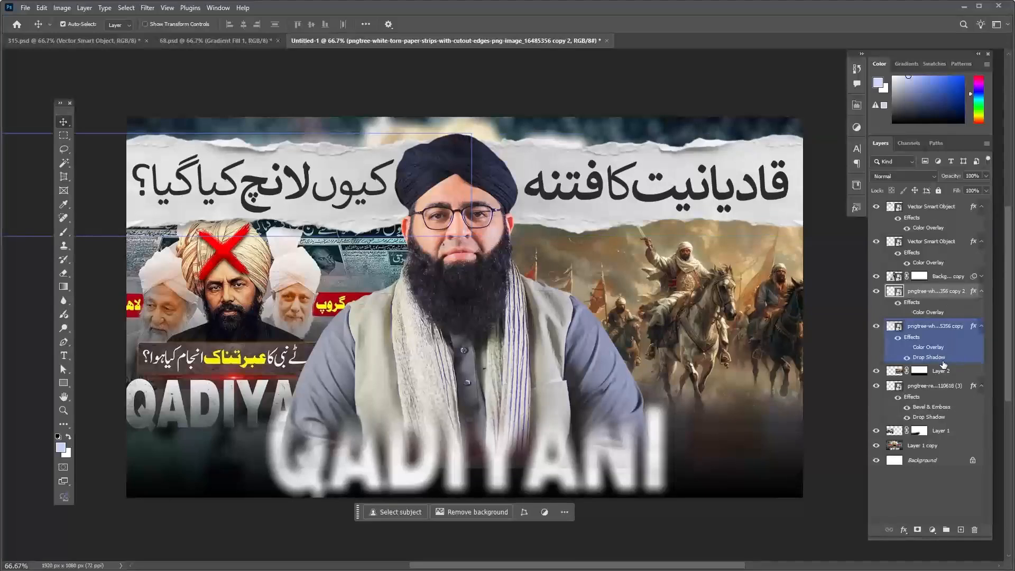
left_click_drag(944, 362, 958, 313)
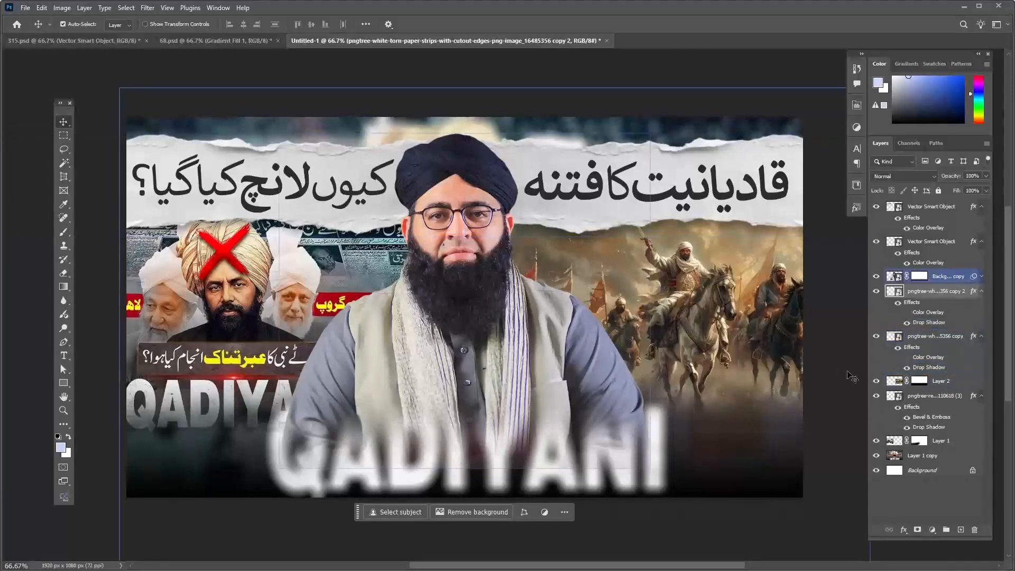
left_click(981, 291)
left_click(982, 306)
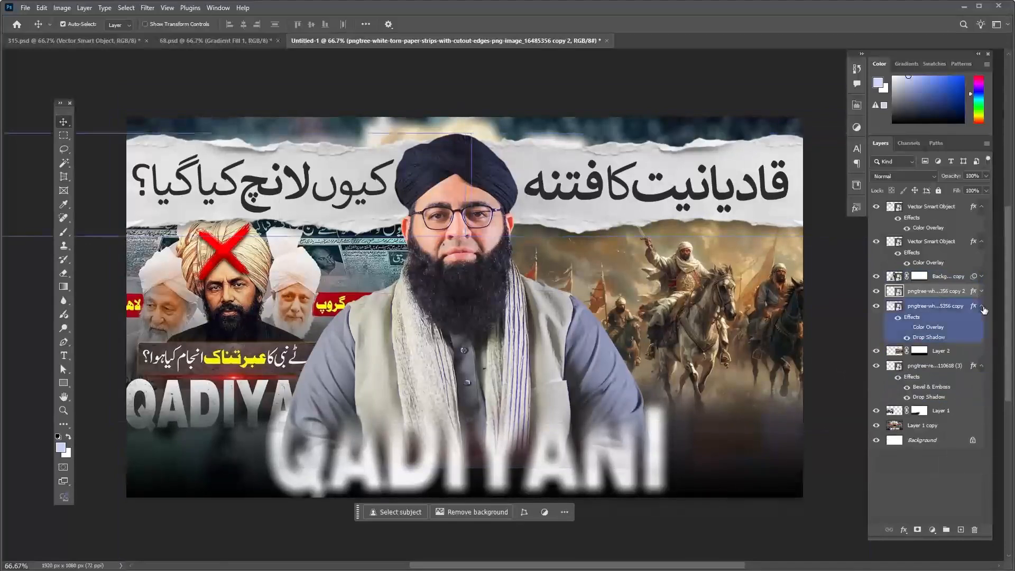
- Recolor the right Urdu headline's color overlay with the red b00313 sampled from the collage's red banner
left_click(612, 205)
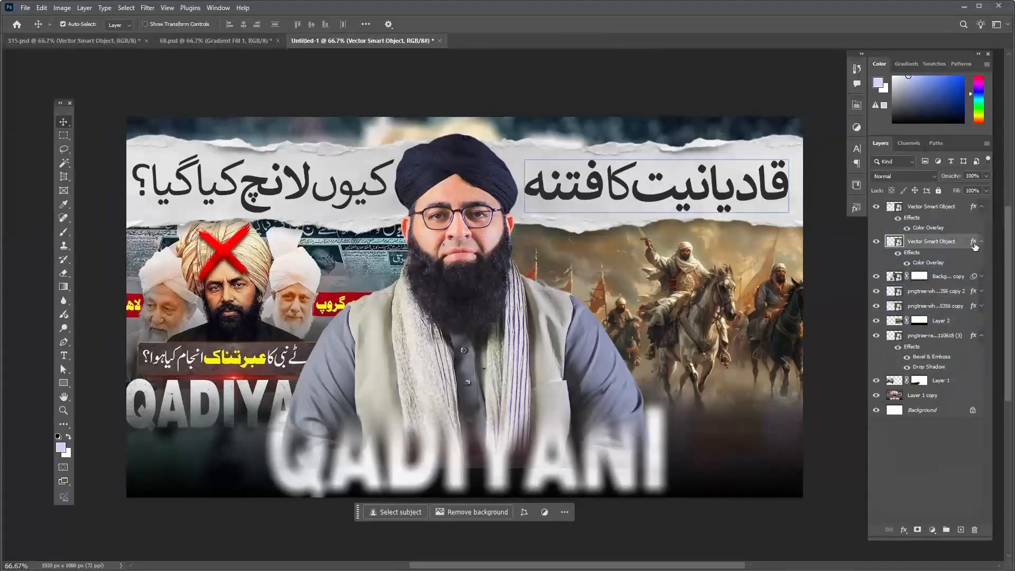
key("alt+l")
key("y")
key("n")
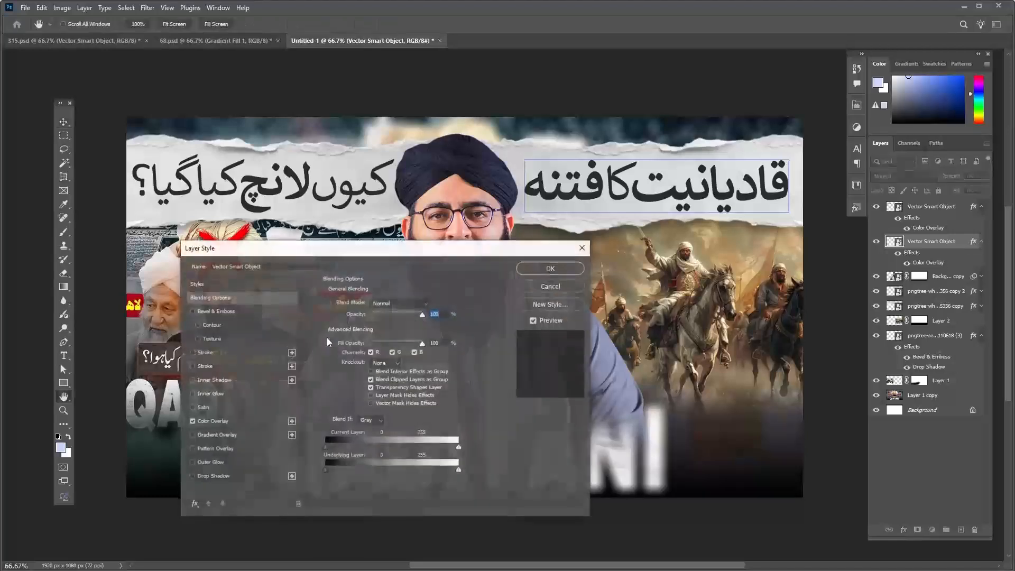
left_click(251, 422)
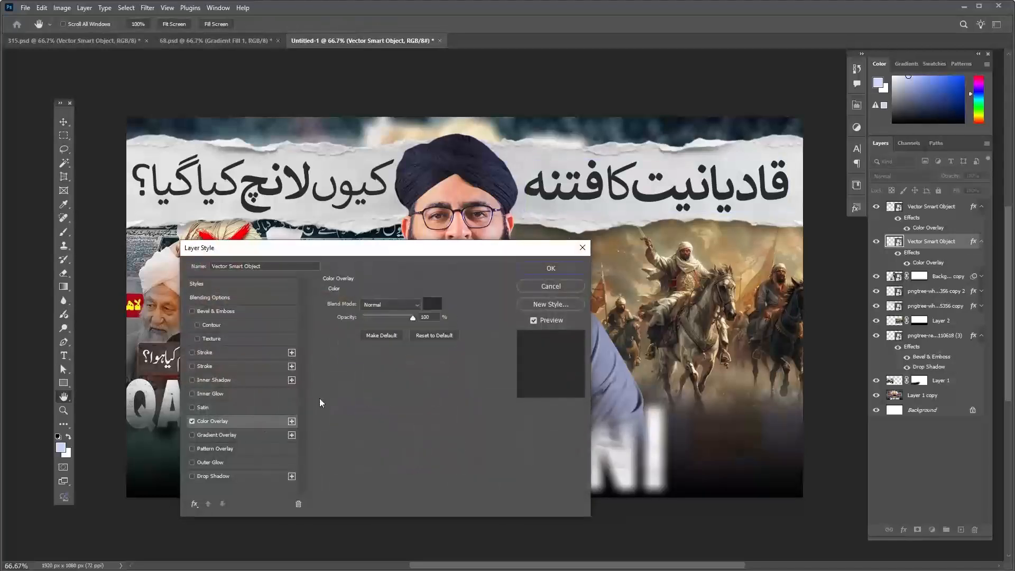
left_click(441, 302)
left_click(134, 295)
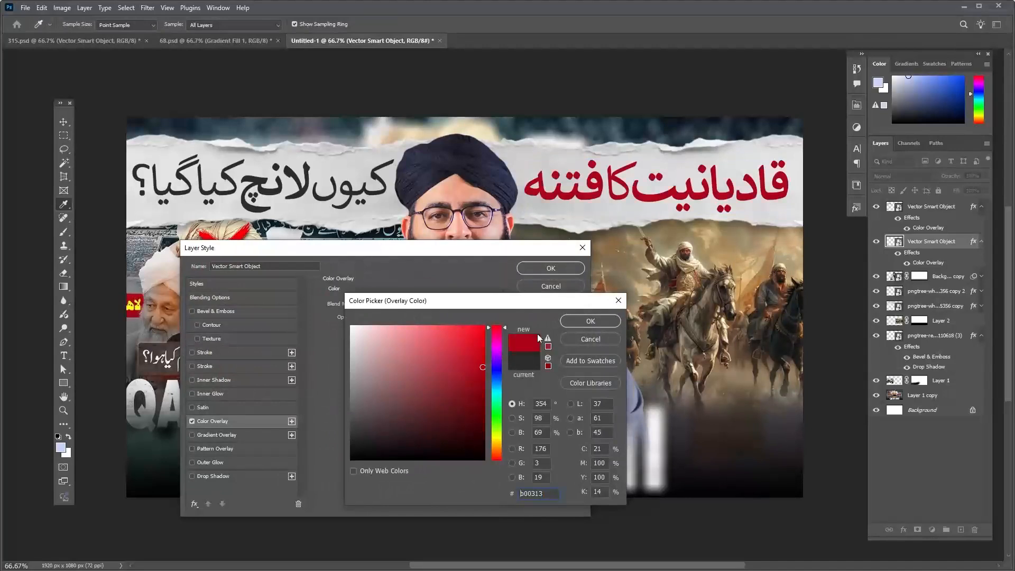
- Try dark blue tones sampled from the blurred background, such as 1d2c39 and 233740, as the right headline's overlay color
left_click(645, 115)
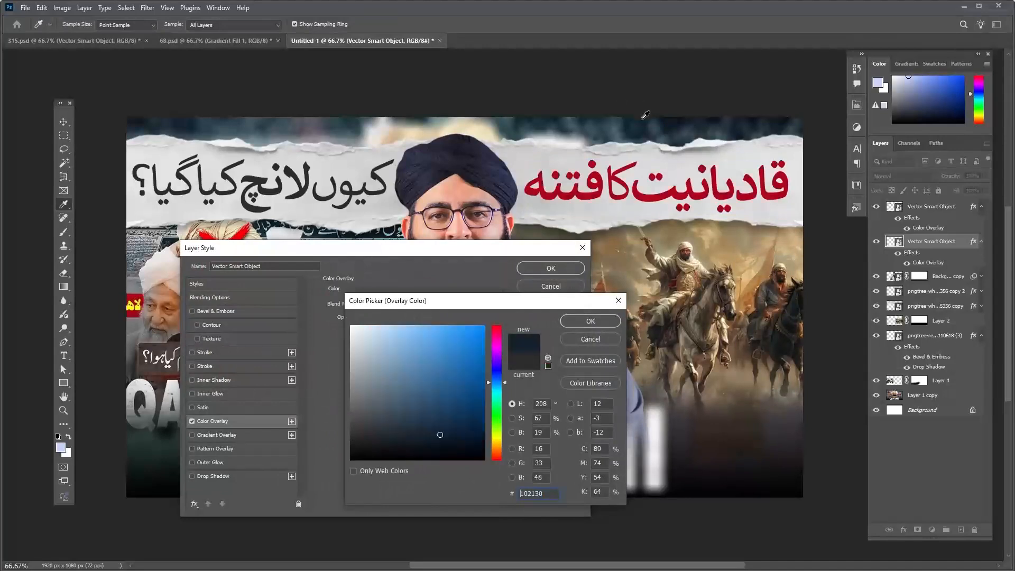
left_click(641, 126)
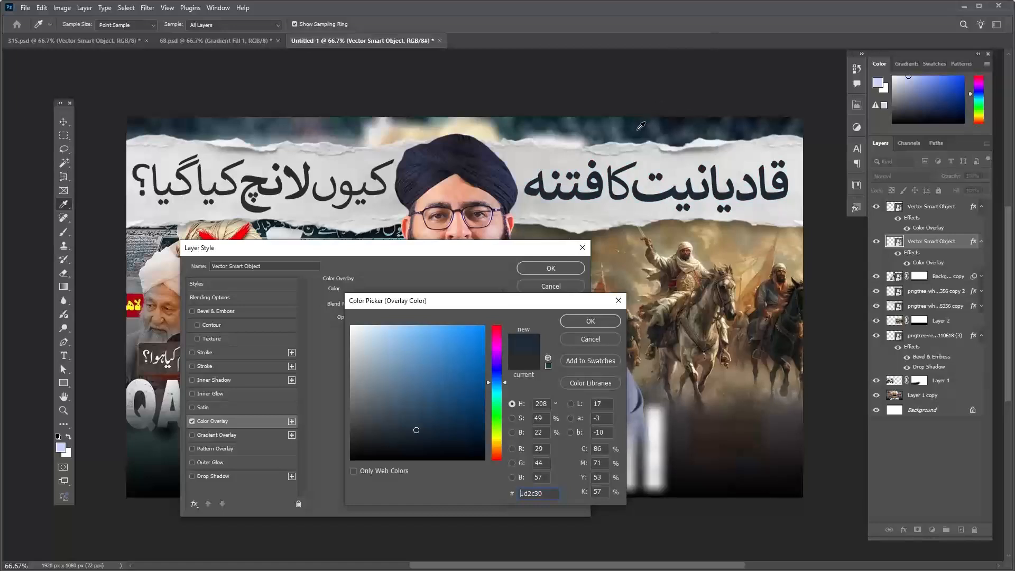
left_click(588, 121)
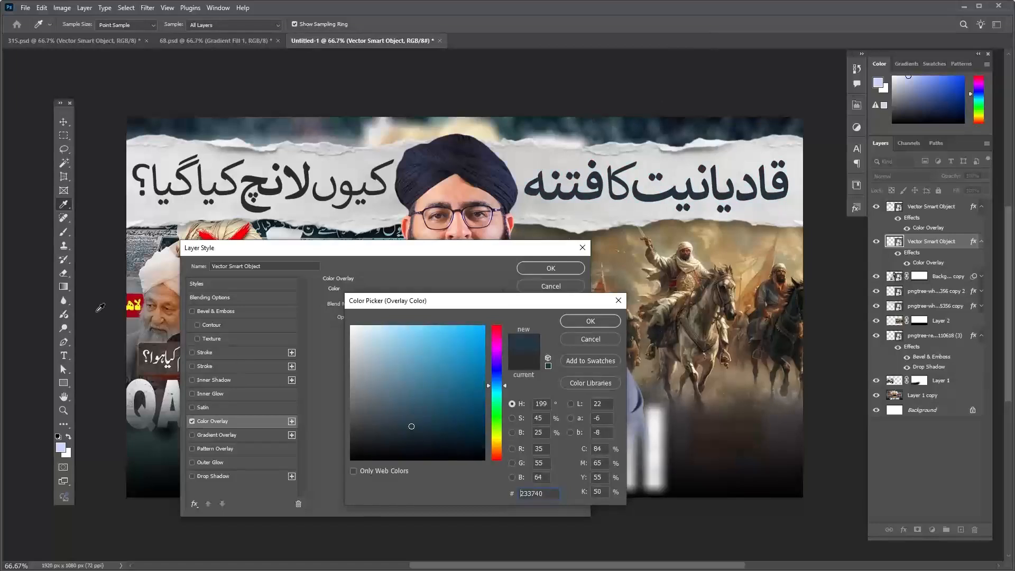
- Test bright blue against reds sampled from the collage's banner for the right headline, and apply red ab0010 as its color overlay
left_click(140, 291)
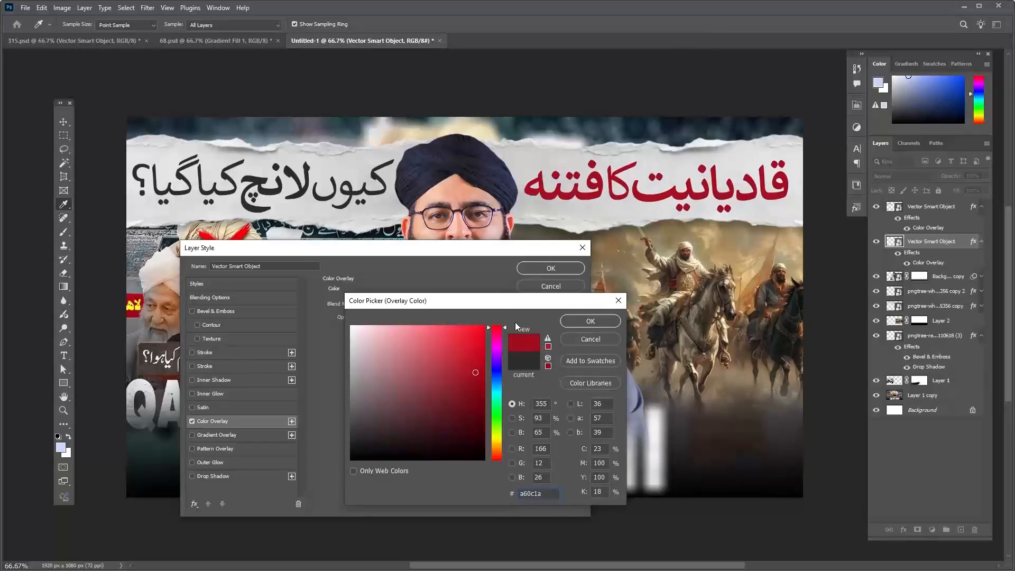
left_click(580, 322)
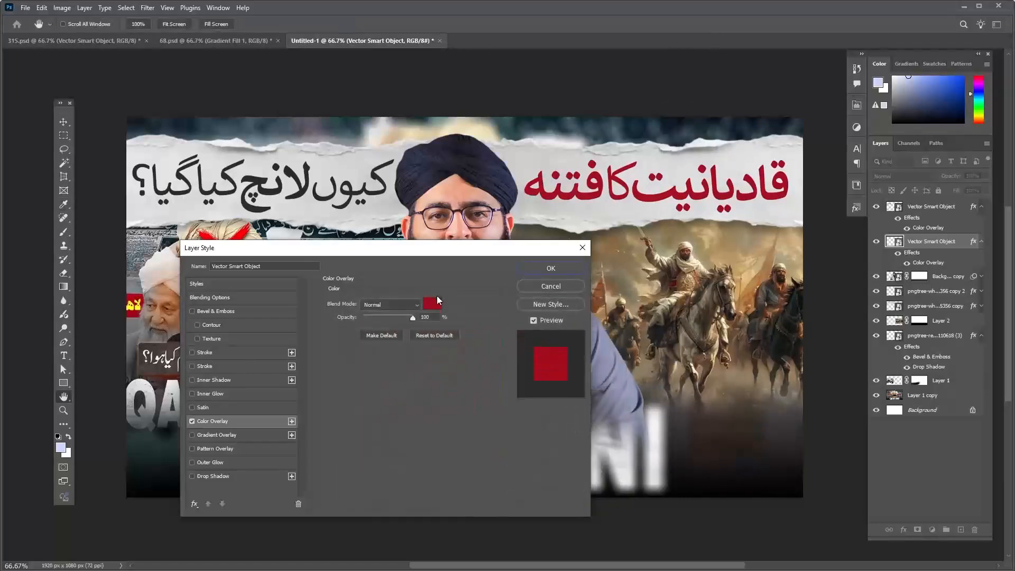
left_click(433, 304)
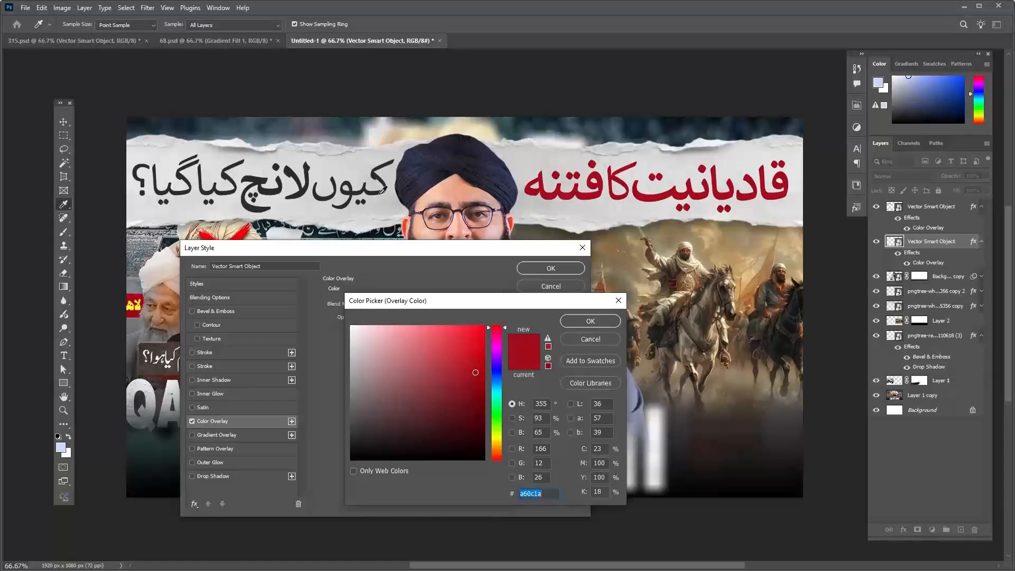
left_click(631, 393)
left_click_drag(395, 383, 580, 266)
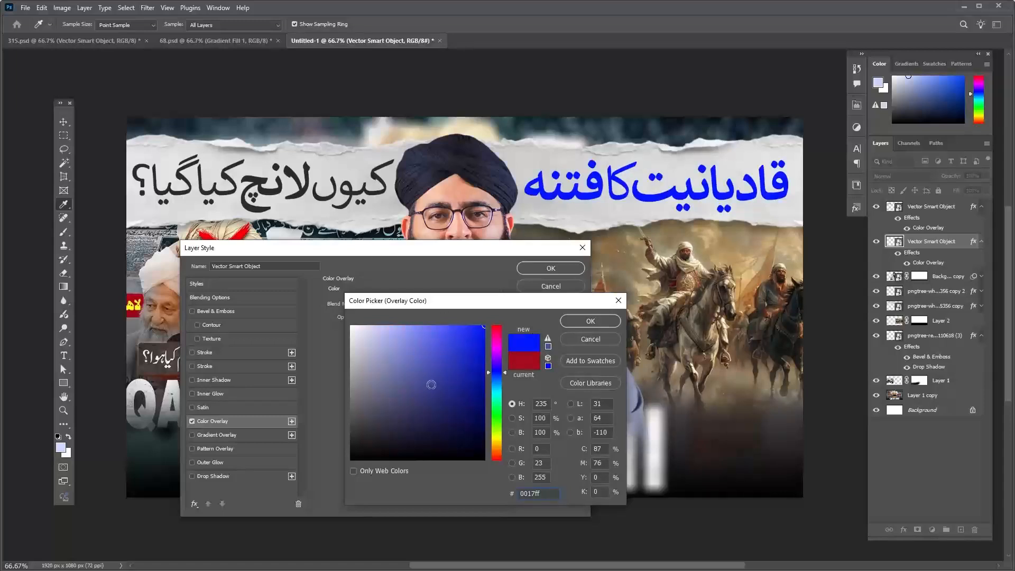
left_click(132, 294)
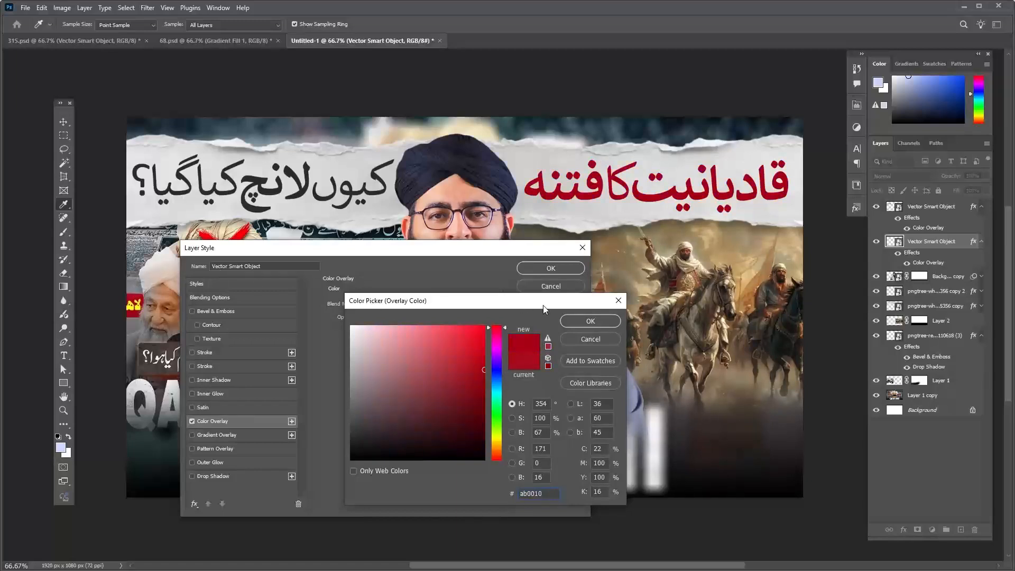
left_click(587, 321)
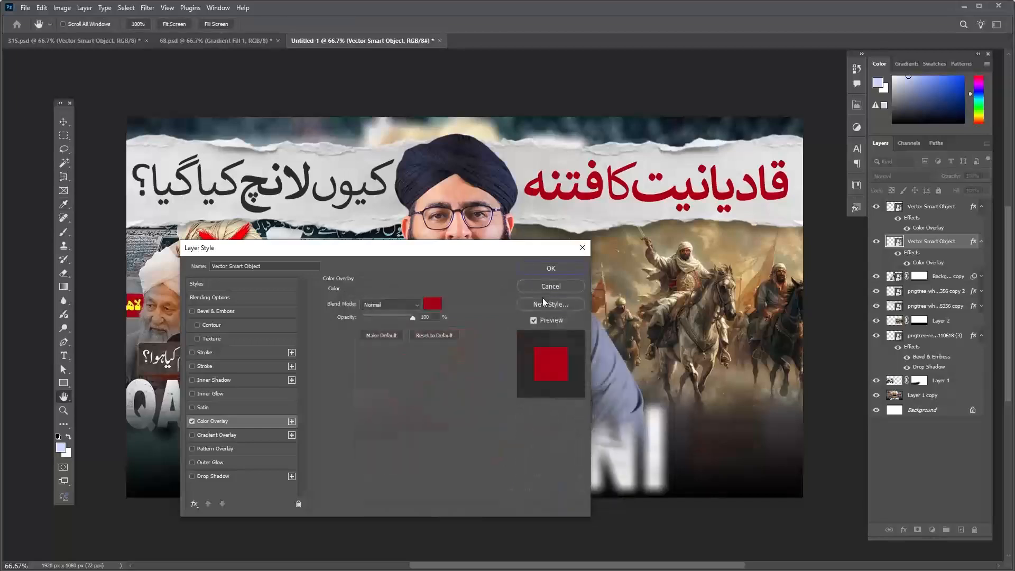
left_click(550, 269)
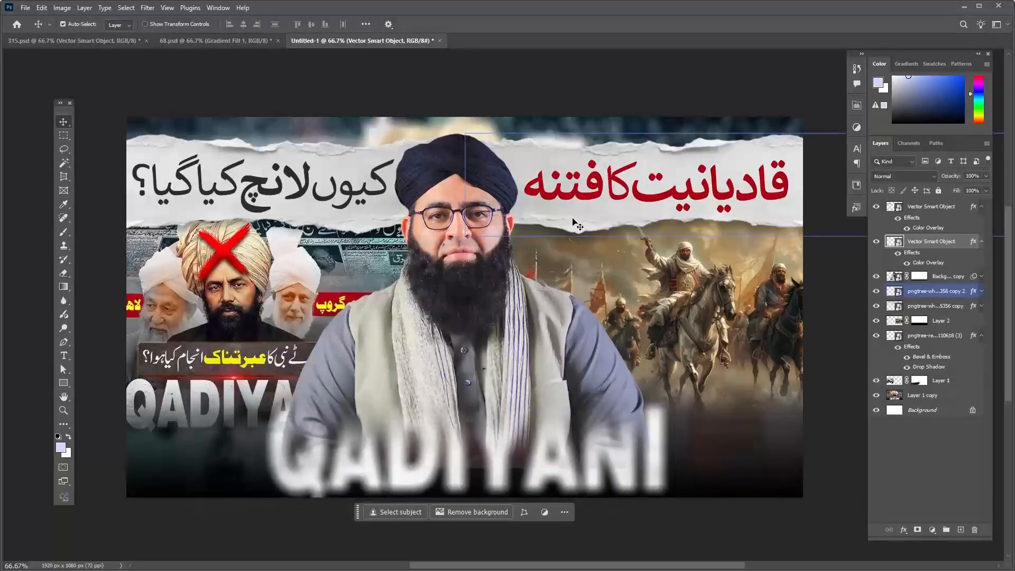
- Set the left Urdu headline's color overlay to the red ab0010 sampled from the right headline
left_click(344, 207)
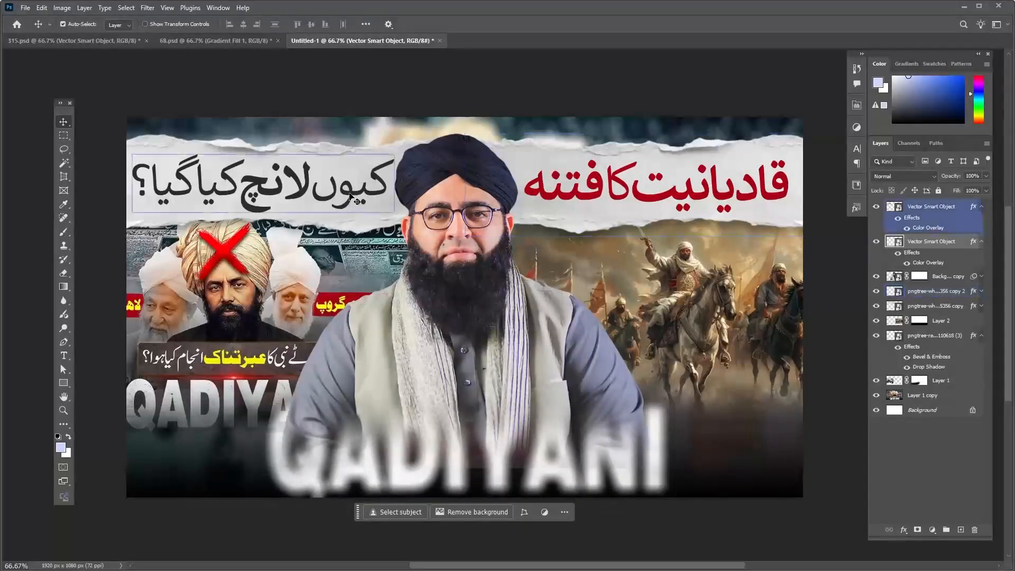
double_click(975, 208)
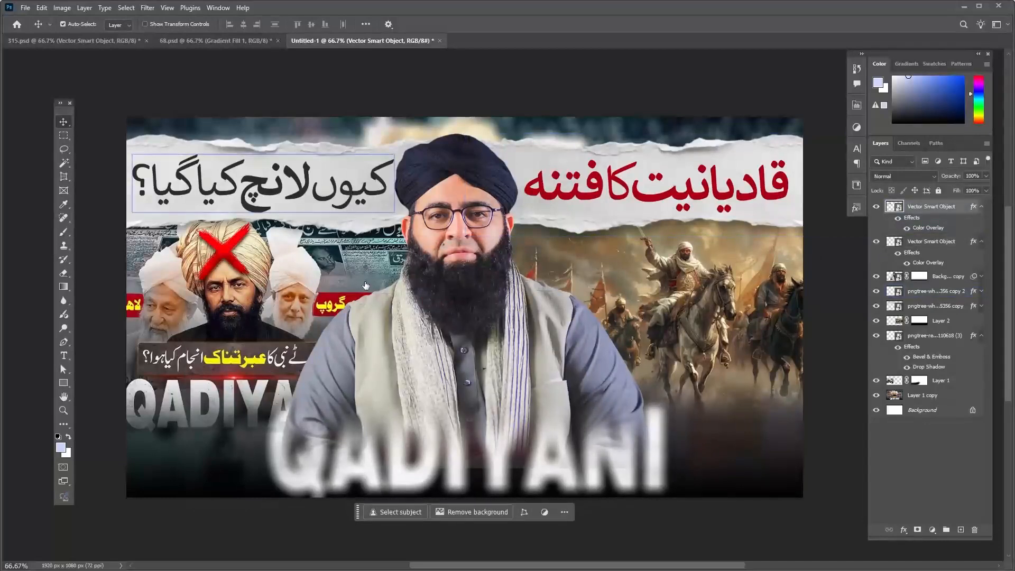
left_click(243, 424)
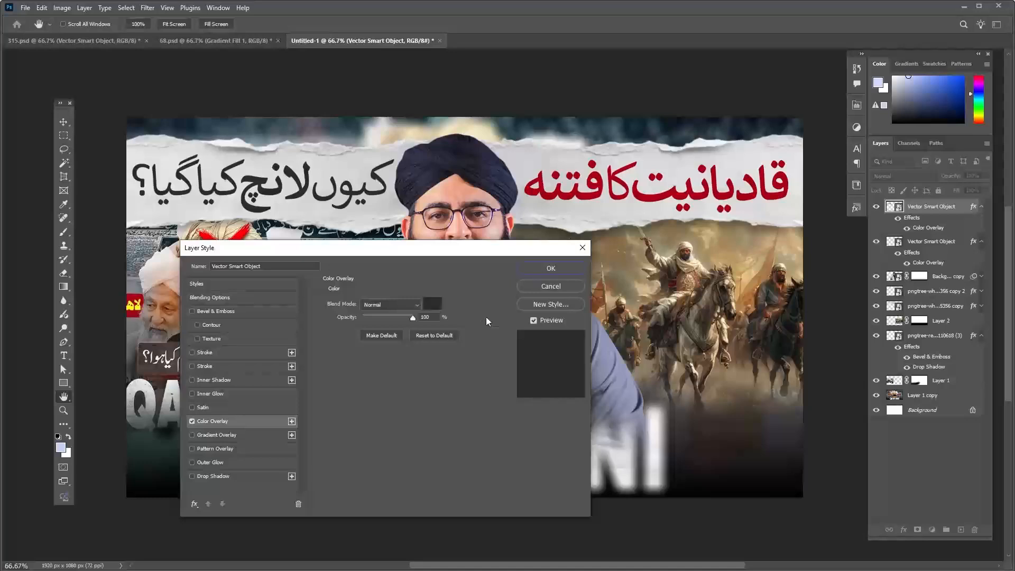
left_click(440, 302)
left_click(665, 197)
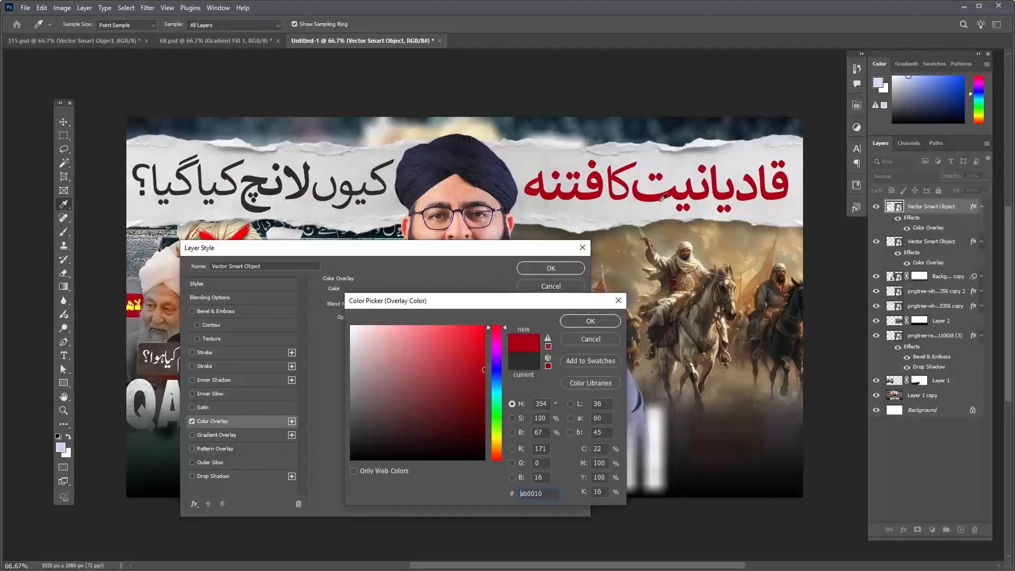
left_click(590, 321)
- Add a Bevel & Emboss effect to the left headline using the linear gloss contour
left_click(217, 312)
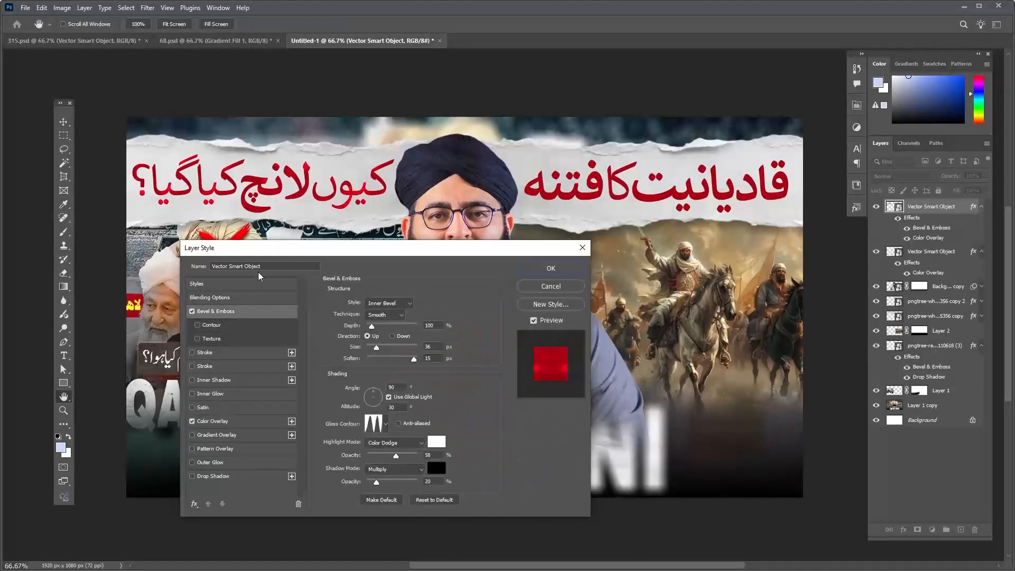
left_click(386, 427)
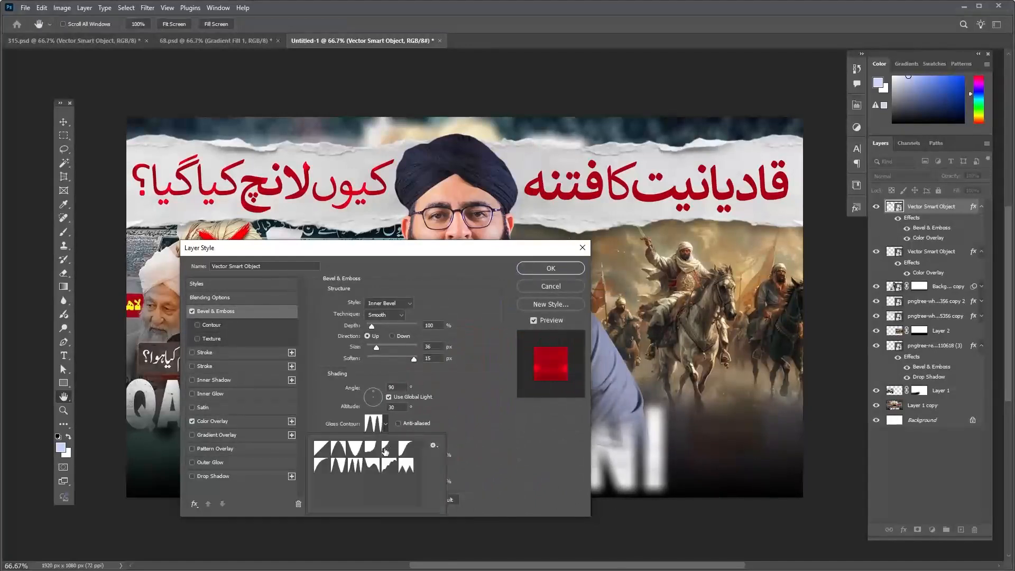
left_click(320, 450)
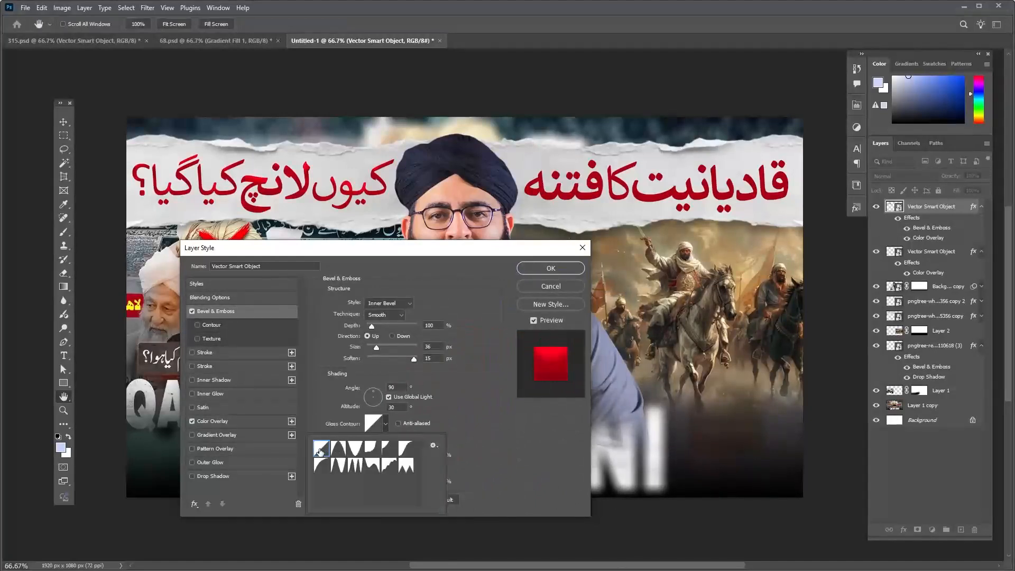
left_click(495, 387)
- Try a default drop shadow on the left headline with 46% opacity, 9 px distance and global light off, and turn it off again
left_click(218, 476)
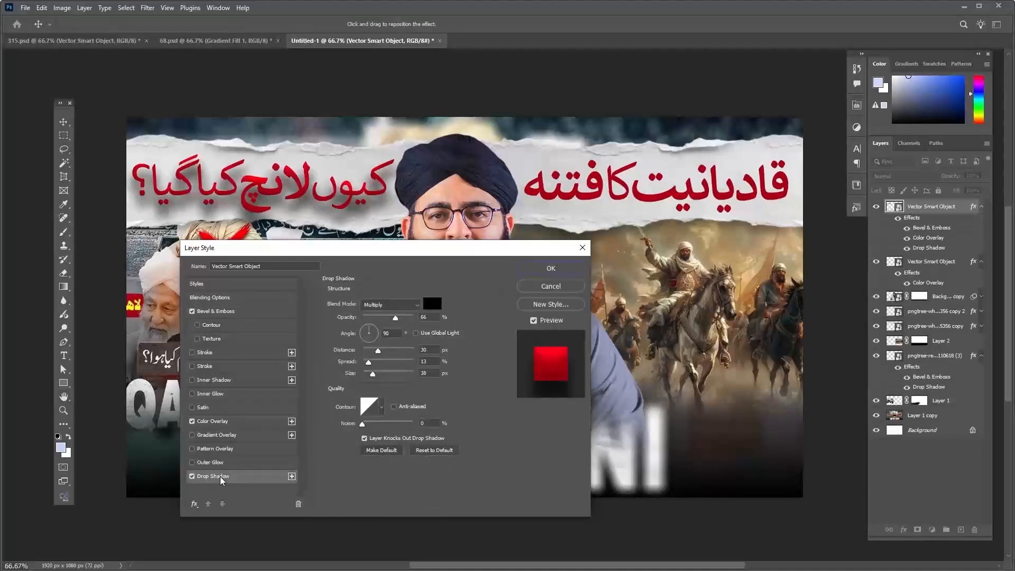
left_click(437, 452)
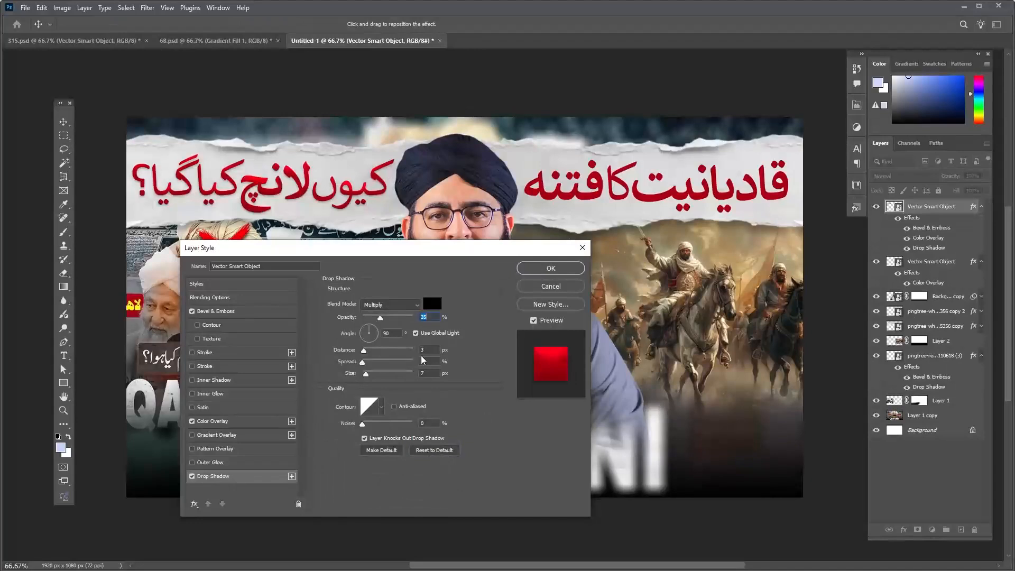
left_click_drag(380, 318, 388, 318)
left_click_drag(364, 351, 372, 350)
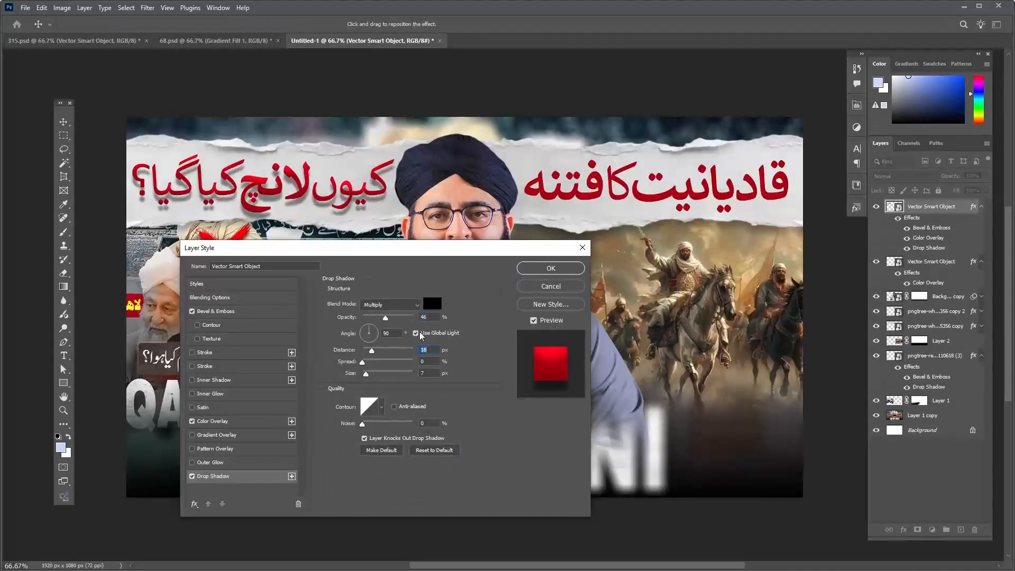
left_click(416, 333)
left_click_drag(372, 352, 369, 353)
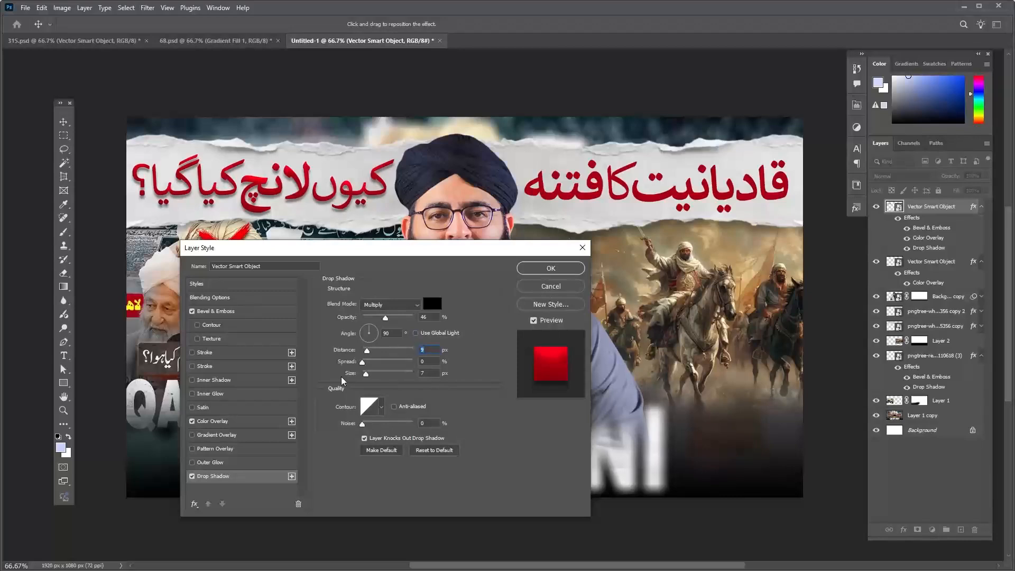
left_click(192, 476)
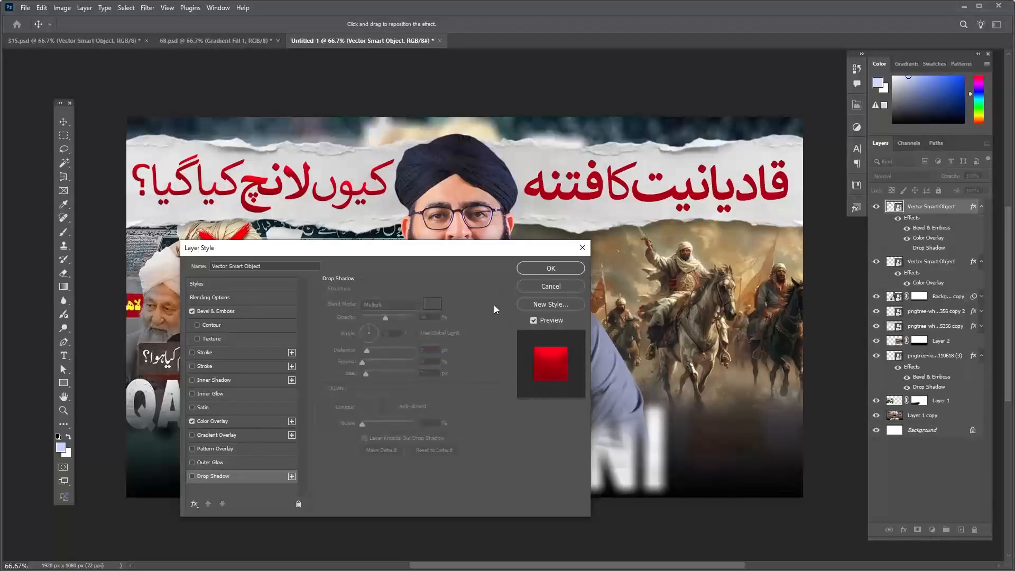
- Accept the left headline's style and give the right headline a matching Bevel & Emboss with the linear gloss contour
left_click(550, 269)
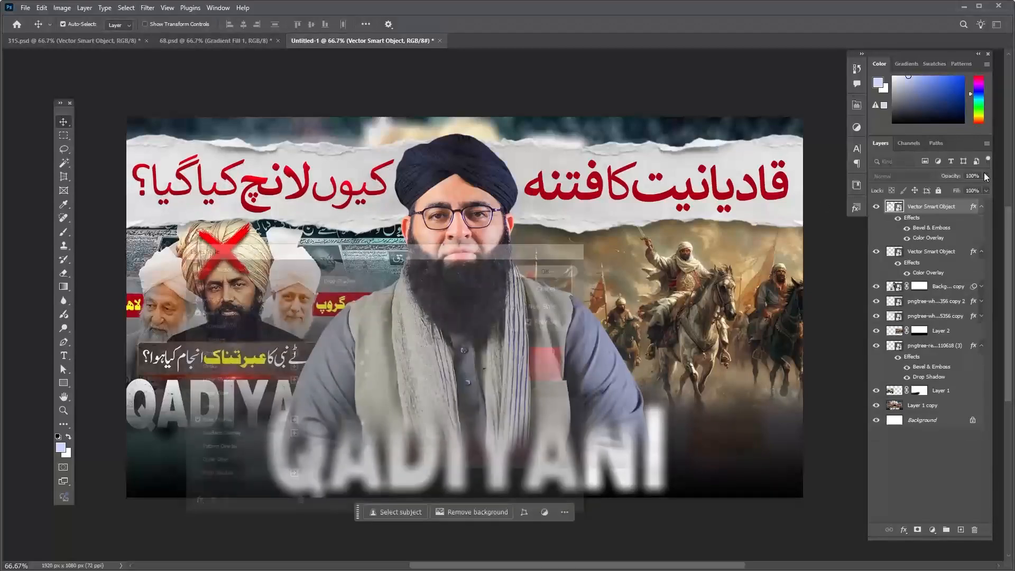
left_click(941, 252)
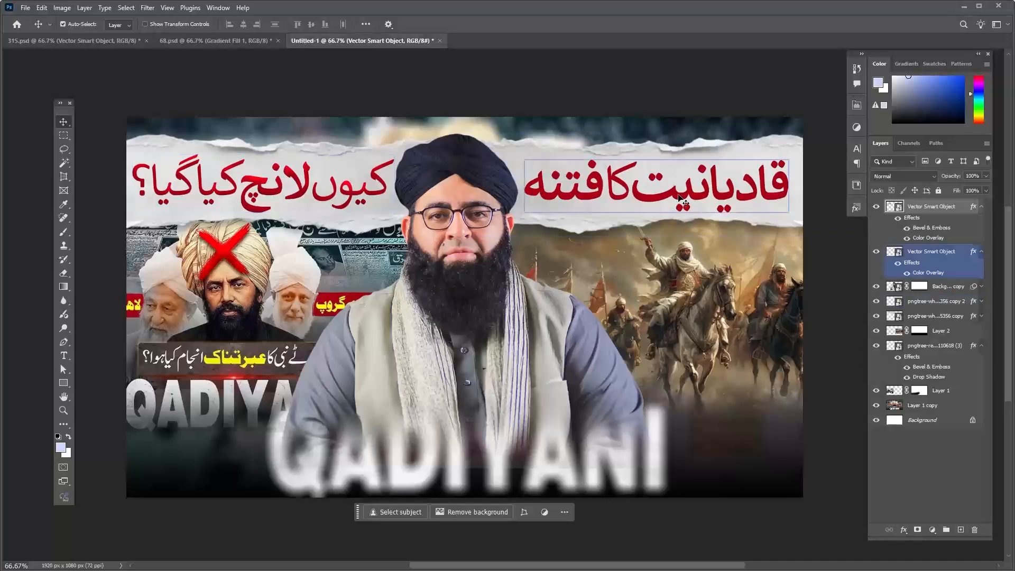
double_click(974, 253)
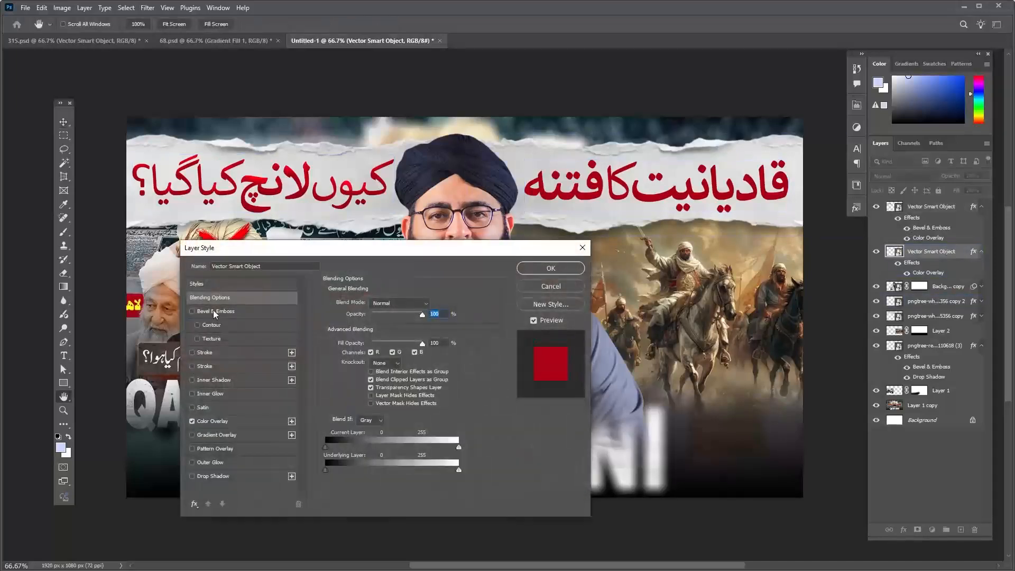
left_click(216, 313)
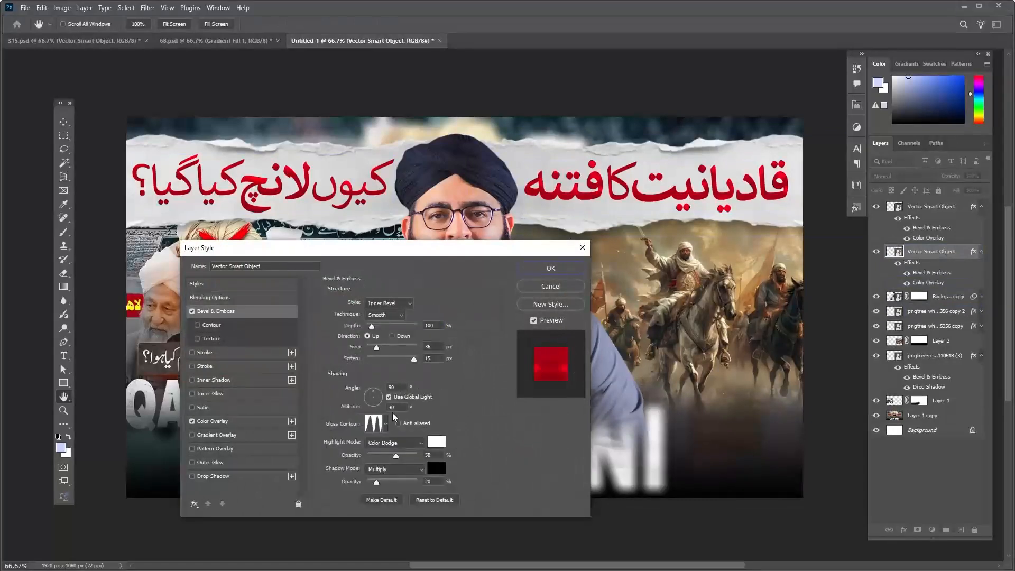
left_click(385, 424)
left_click(321, 449)
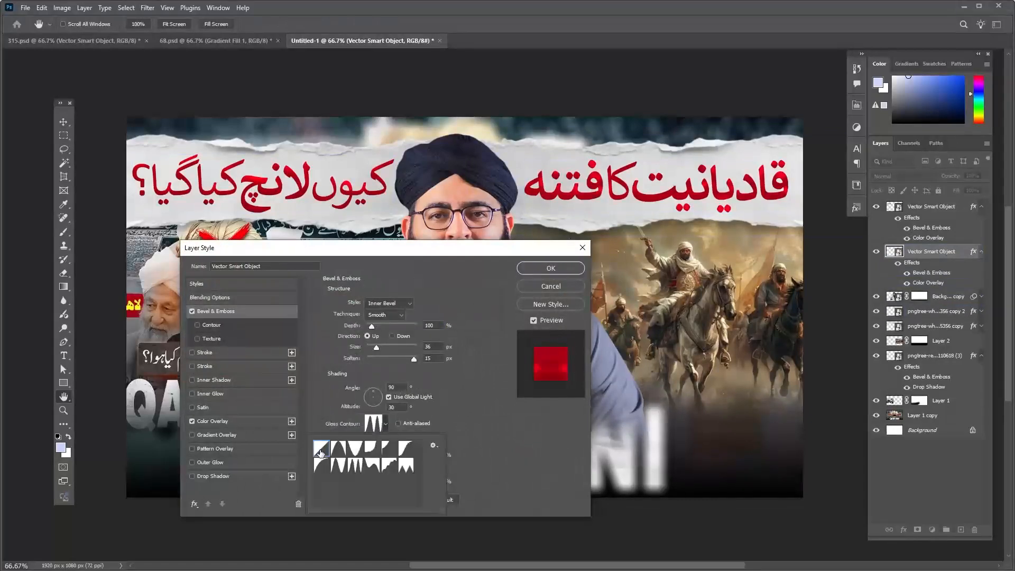
left_click(538, 269)
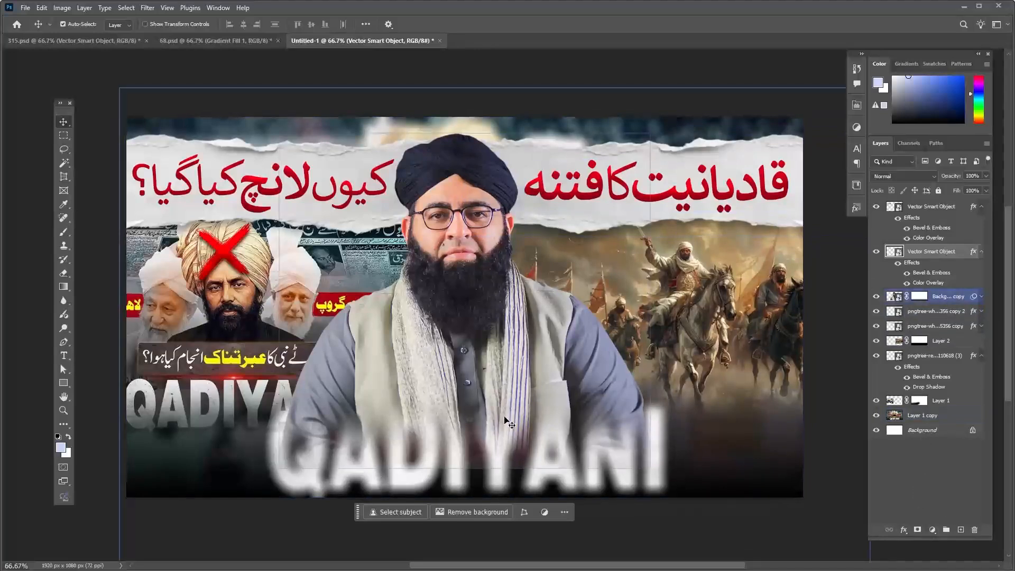
- Add a linear gradient fill layer at 90° with the foreground-to-transparent gradient and move it above all other layers
left_click(933, 531)
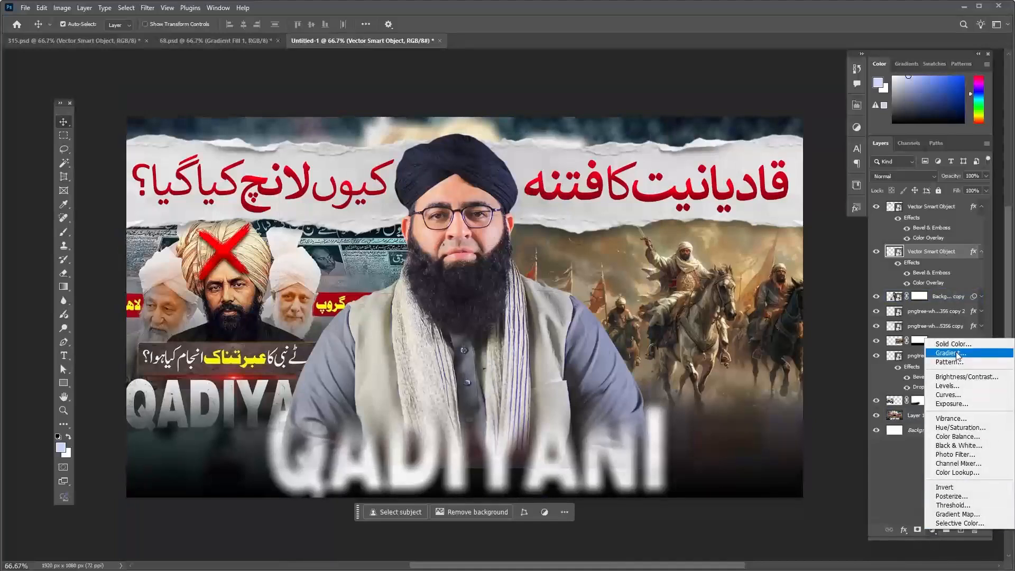
left_click(961, 356)
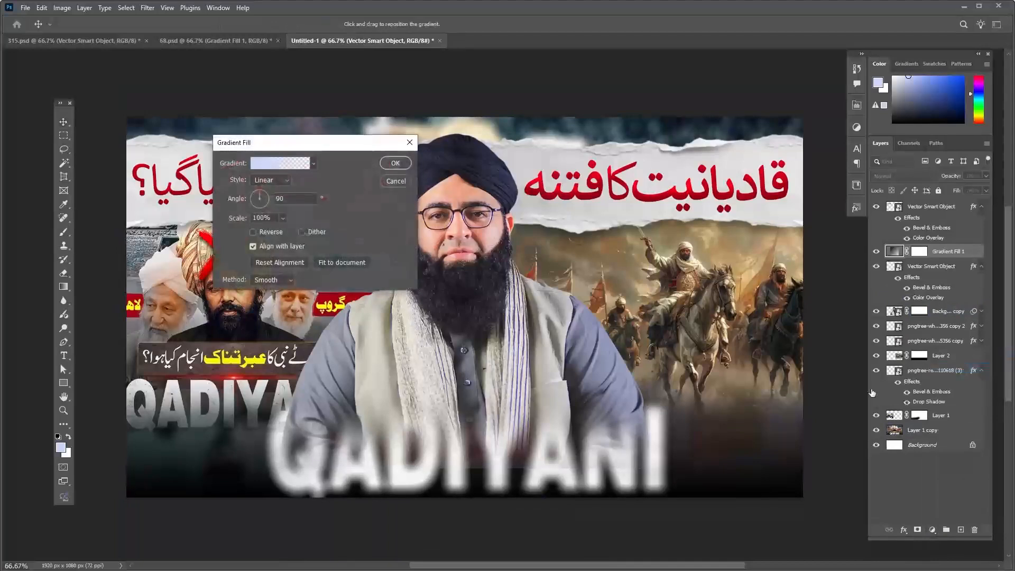
key("Return")
left_click_drag(966, 252, 971, 203)
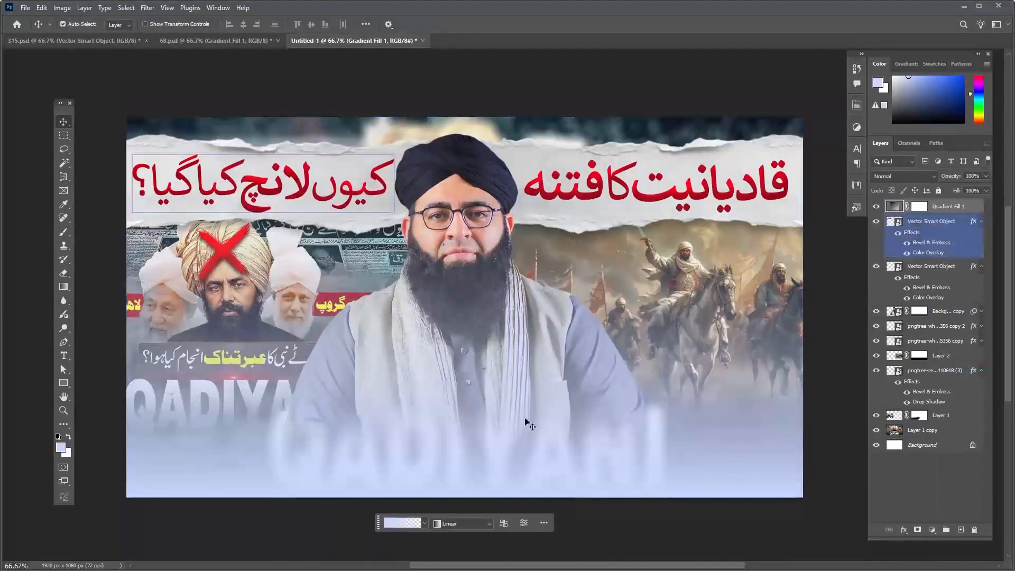
- Edit the gradient fill layer's gradient and move its end colour stop and end opacity stop to location 50%
left_click(893, 206)
double_click(894, 207)
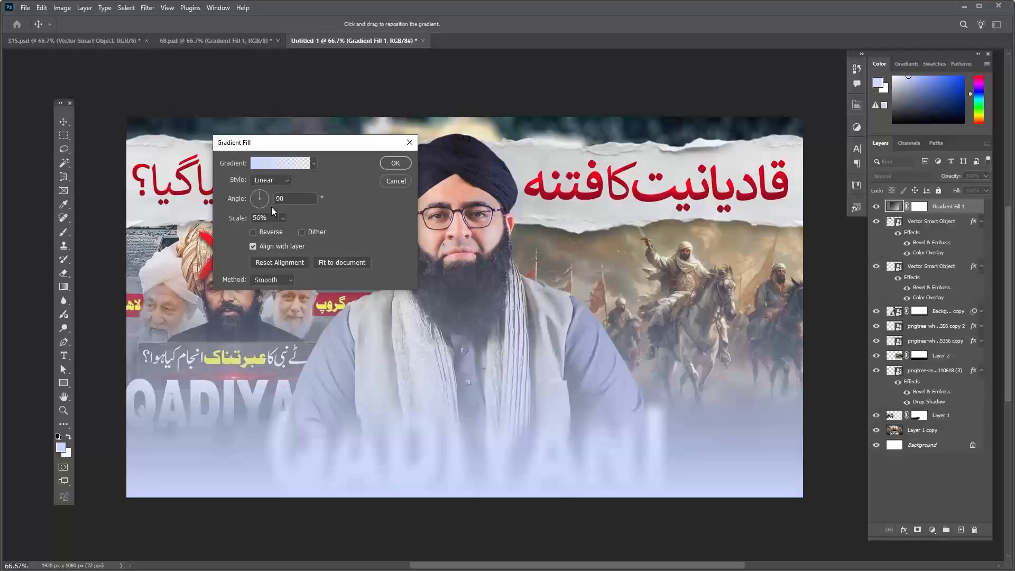
left_click(288, 167)
left_click(927, 452)
type("50")
left_click(927, 425)
left_click(901, 477)
type("50")
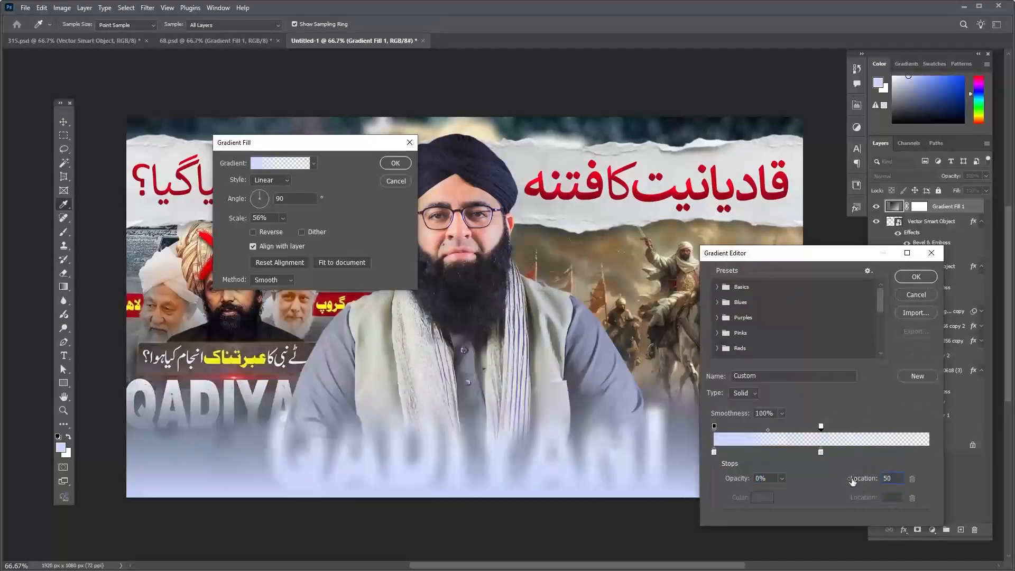
- Set the gradient's end colour stop to black (000000)
left_click(820, 453)
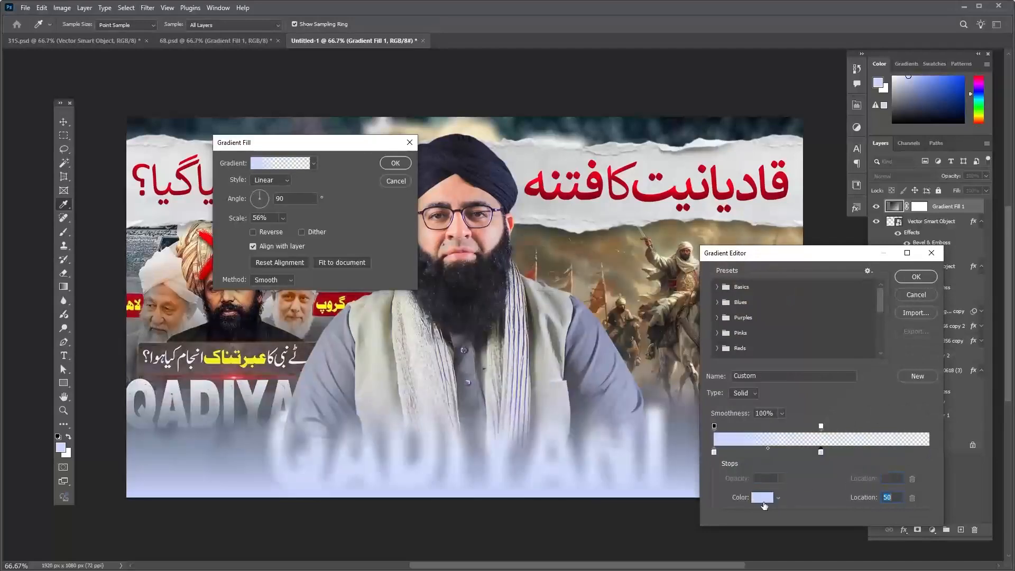
left_click(765, 502)
left_click(483, 459)
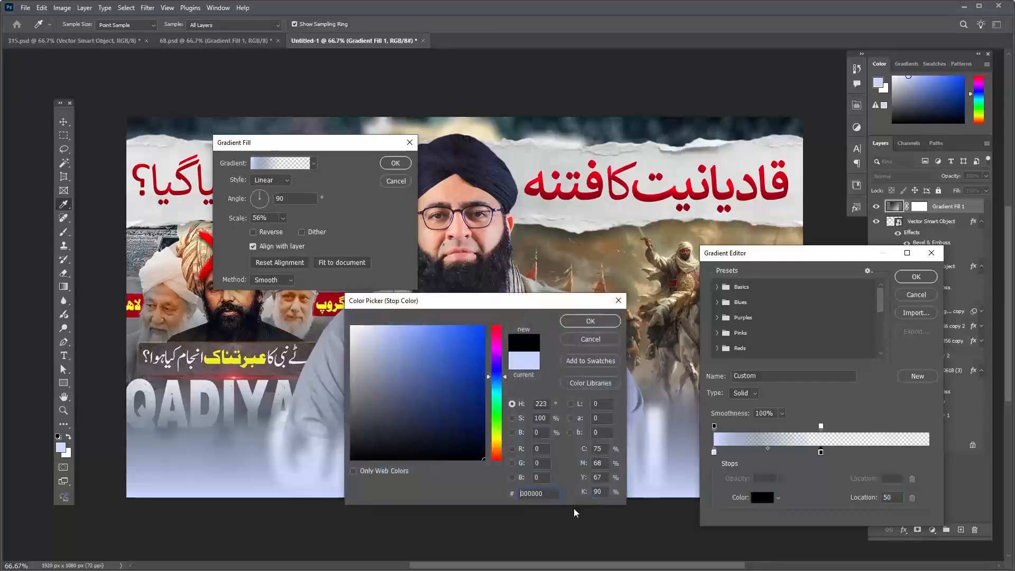
left_click(603, 325)
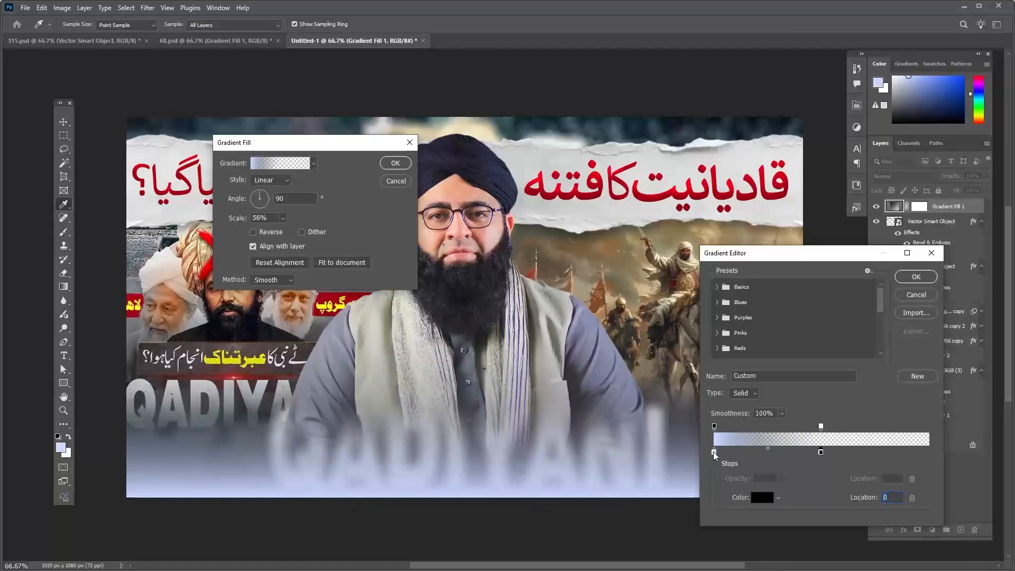
- Set the gradient's start colour stop to the dark navy 162a38 sampled from the blurred background and accept the gradient fill
left_click(771, 497)
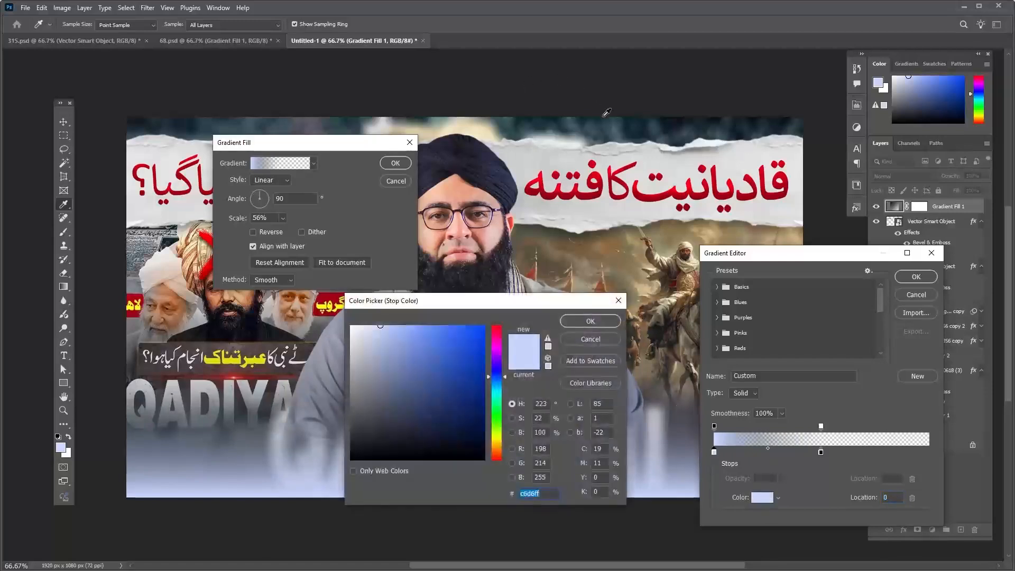
left_click(637, 120)
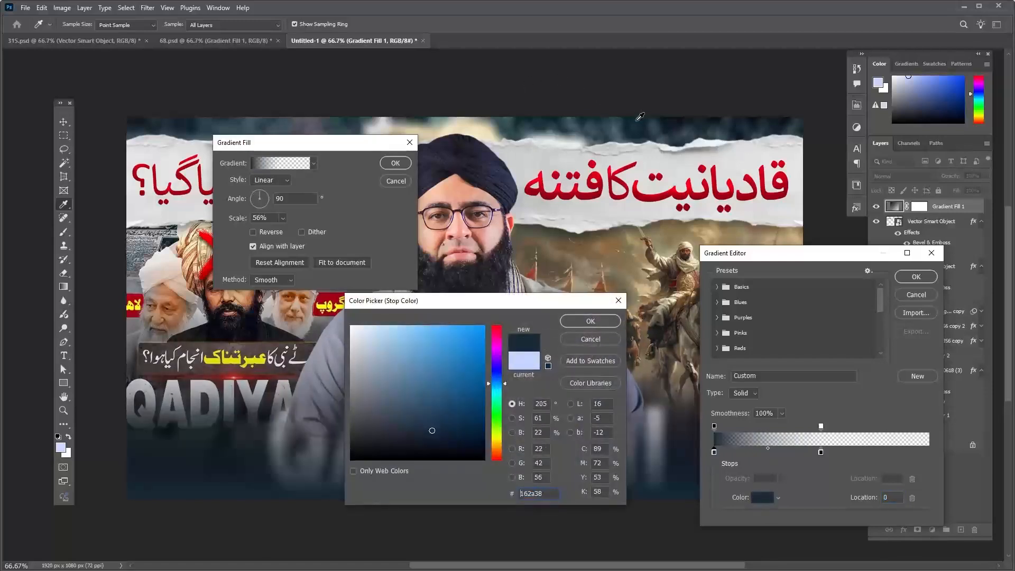
left_click(576, 323)
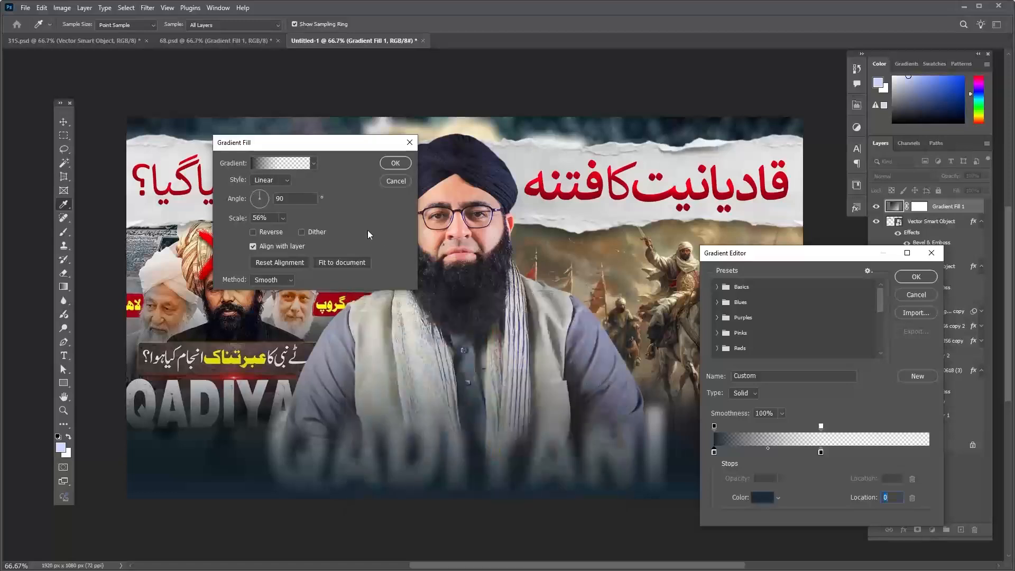
left_click(914, 277)
left_click(389, 164)
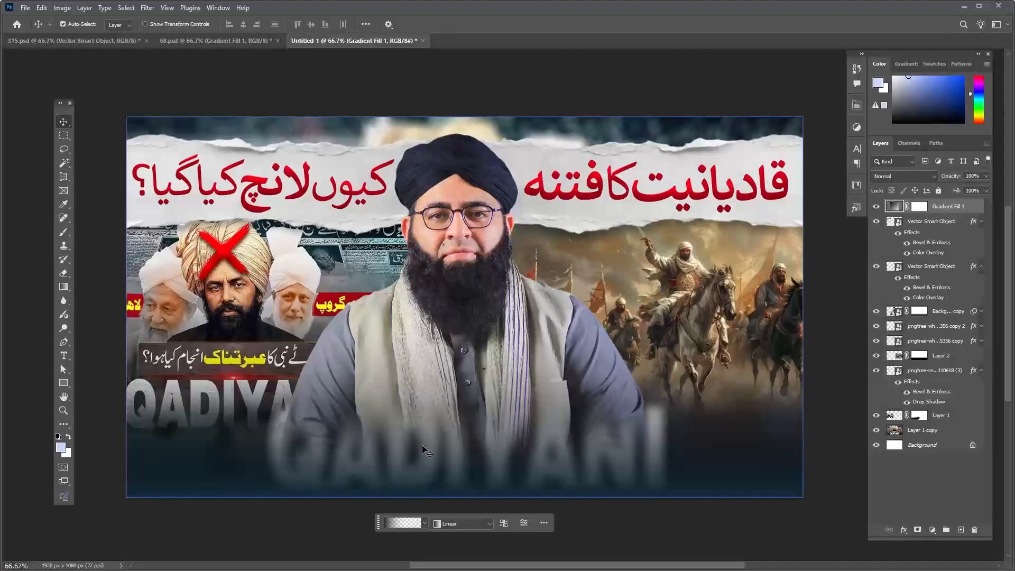
- Copy the OFFICIAL VIDEO badge and the speaker's name text from 68.psd into the Untitled-1 thumbnail
left_click(236, 42)
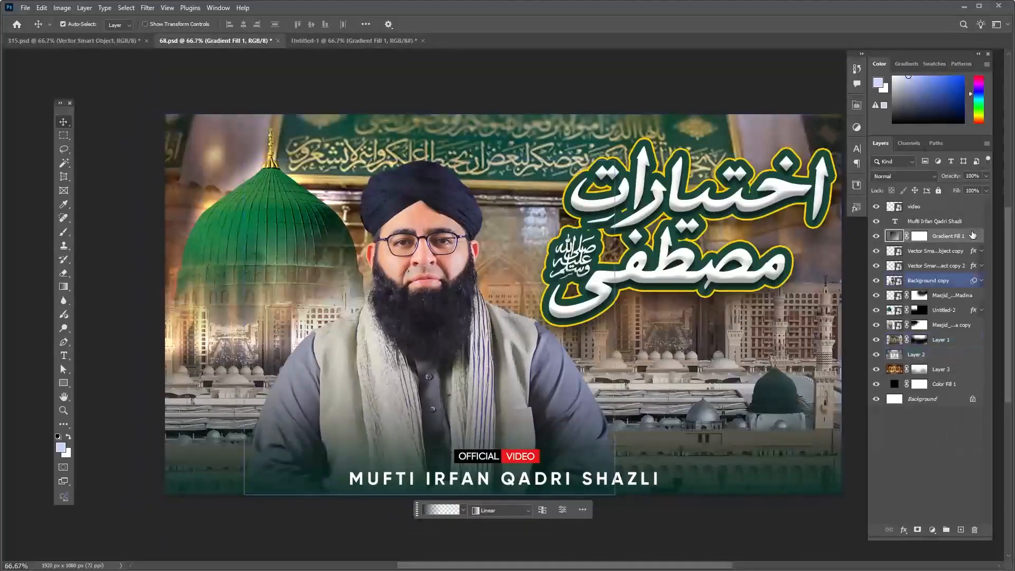
left_click(967, 222)
left_click(954, 211, "shift")
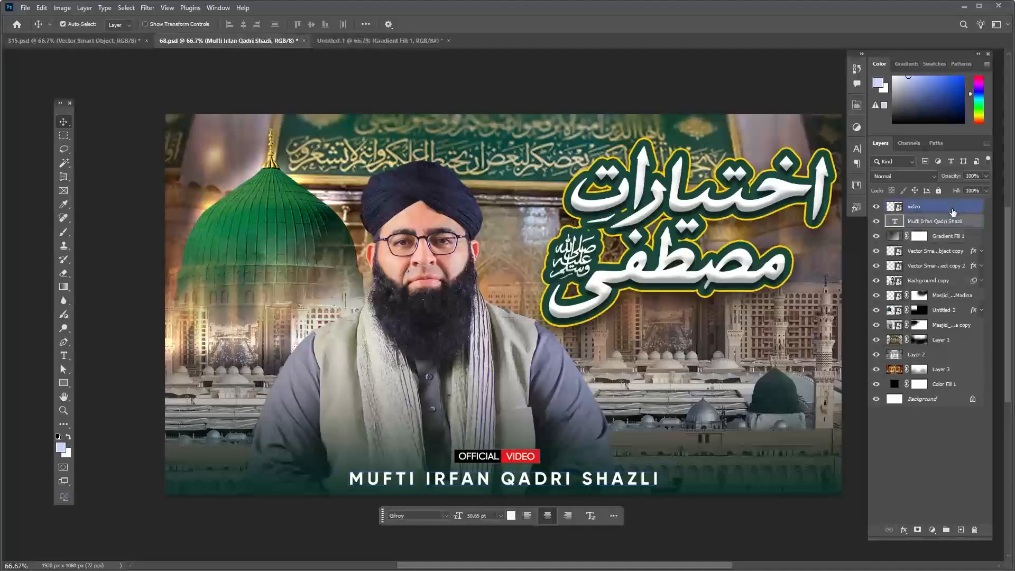
left_click(949, 213, "shift")
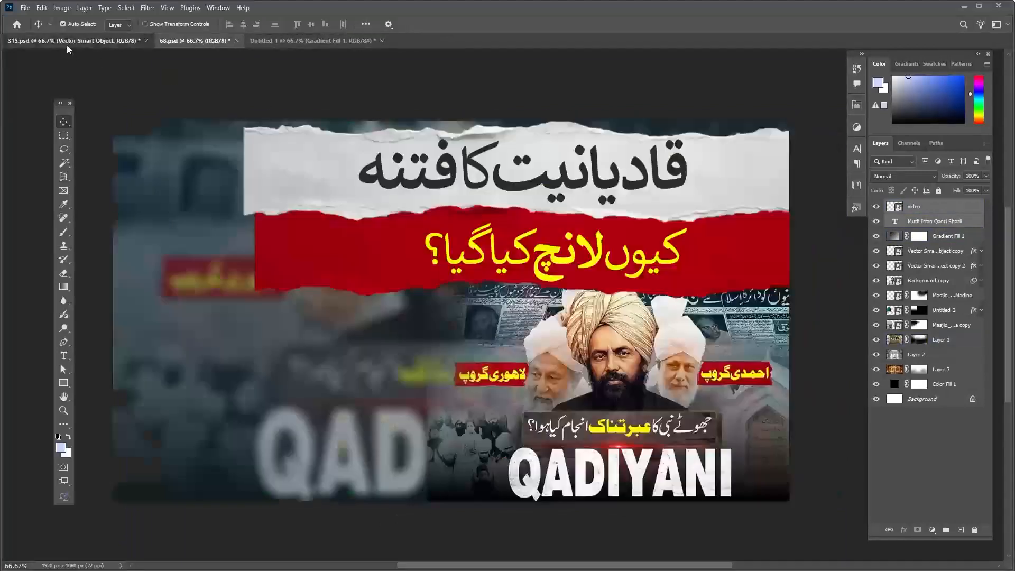
left_click(67, 45)
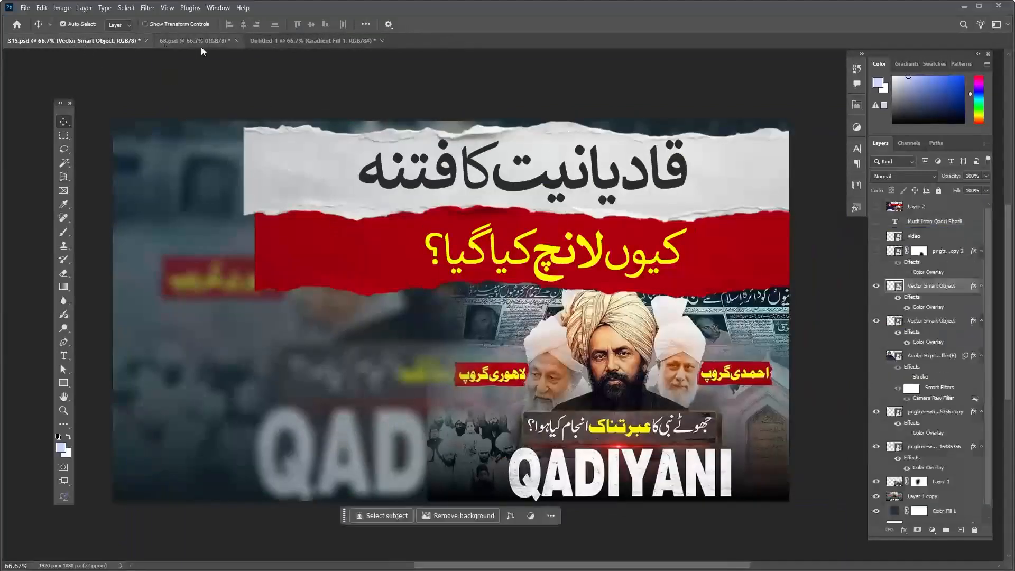
left_click(299, 41)
key("ctrl+v")
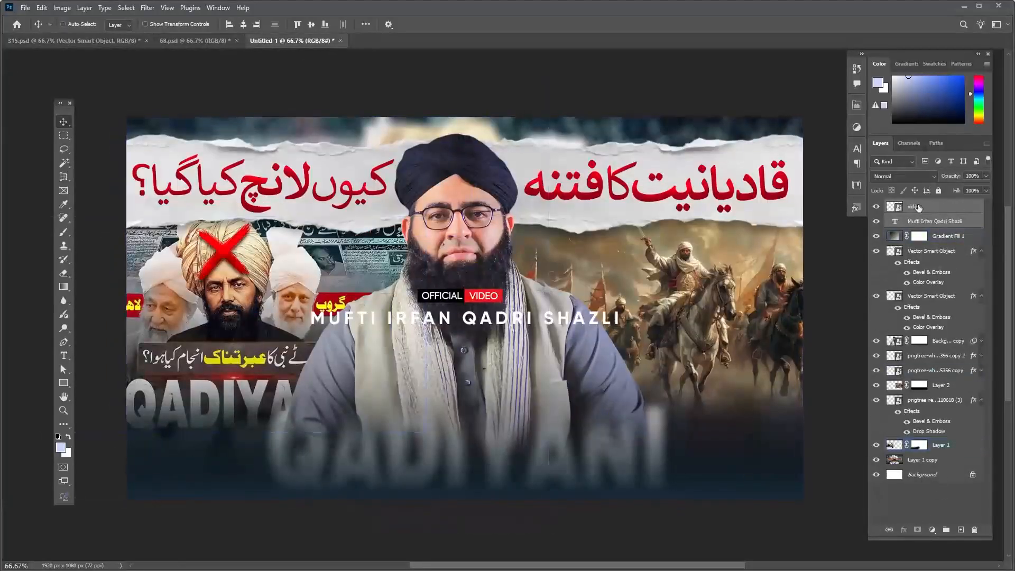
- Align the badge and name text to the canvas's horizontal centre, then move both down onto the dark lower part of the thumbnail
left_click(946, 475, "ctrl")
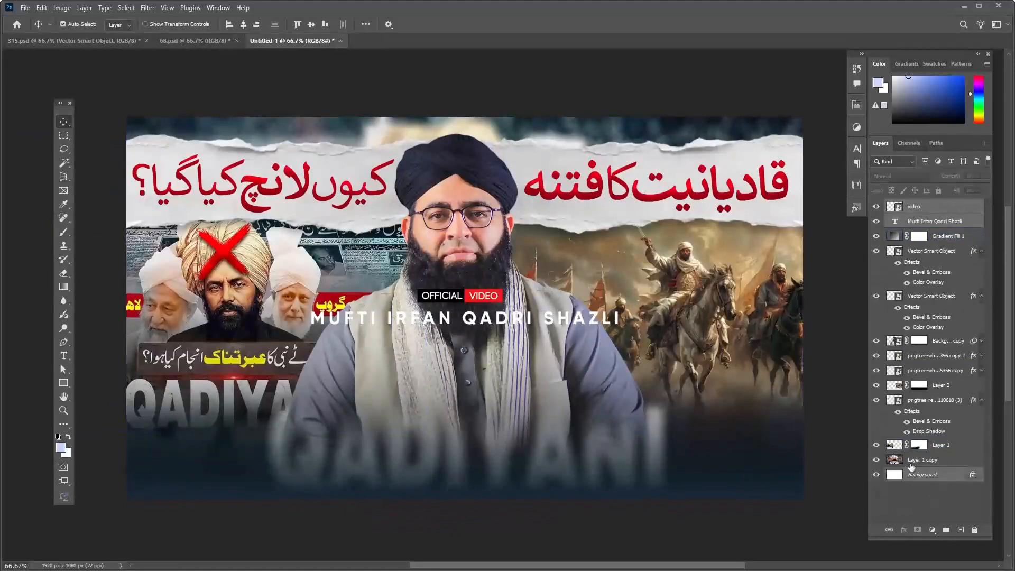
left_click(243, 24)
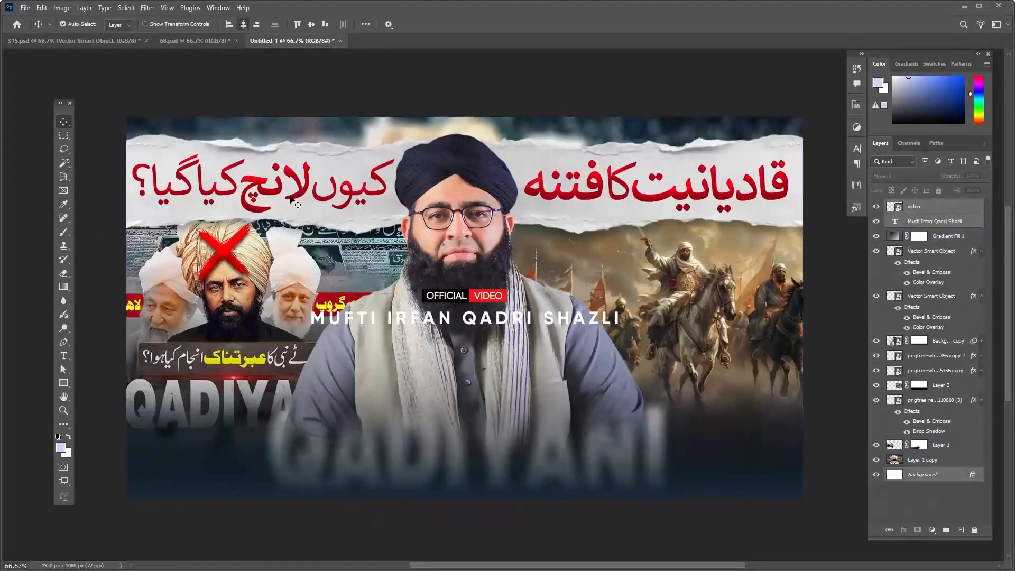
left_click(932, 251)
left_click(971, 222)
left_click(947, 208, "ctrl")
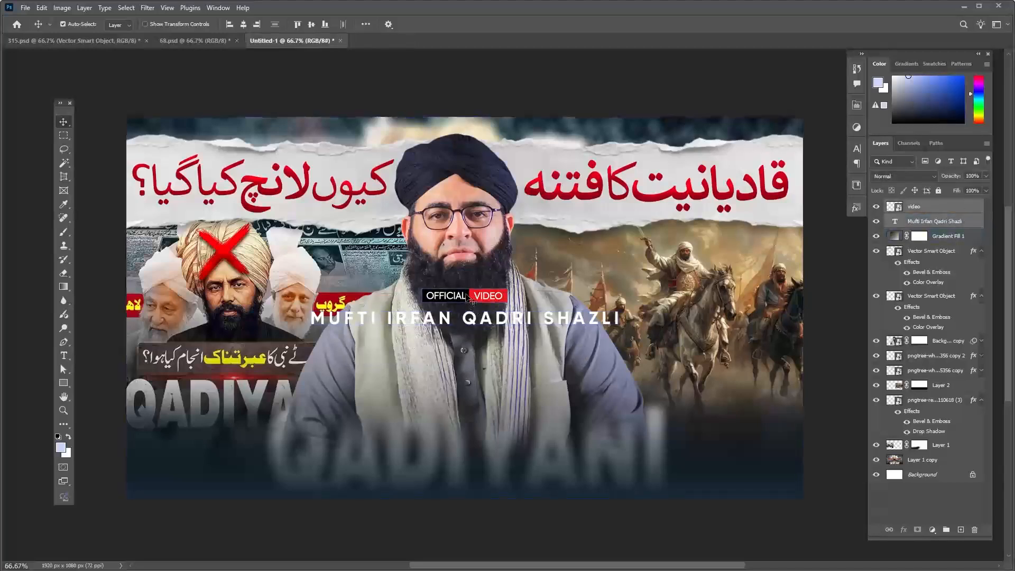
left_click_drag(470, 300, 480, 460)
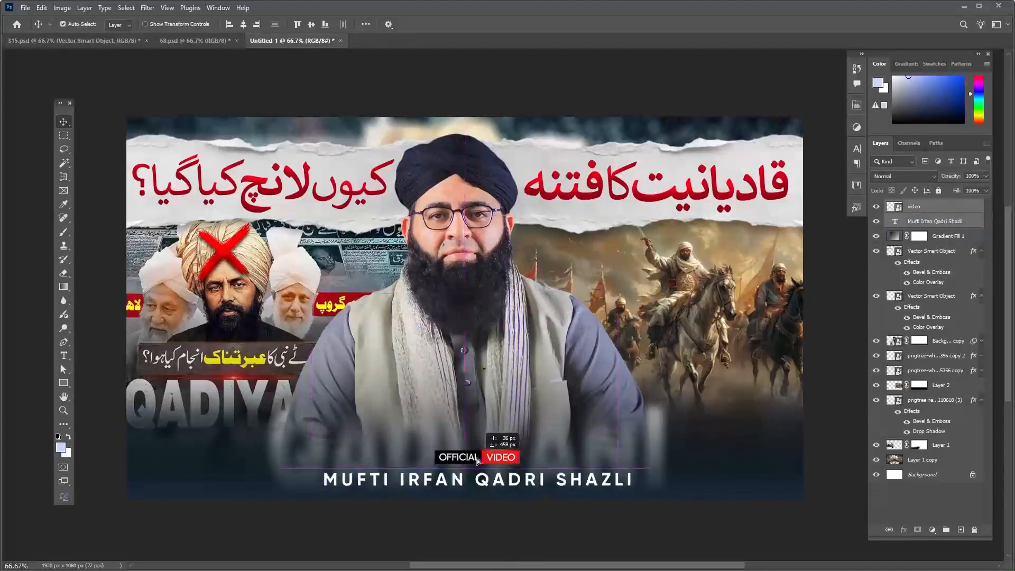
- Nudge the OFFICIAL VIDEO badge and the name text together slightly upward
key("ctrl+minus")
key("ctrl+minus")
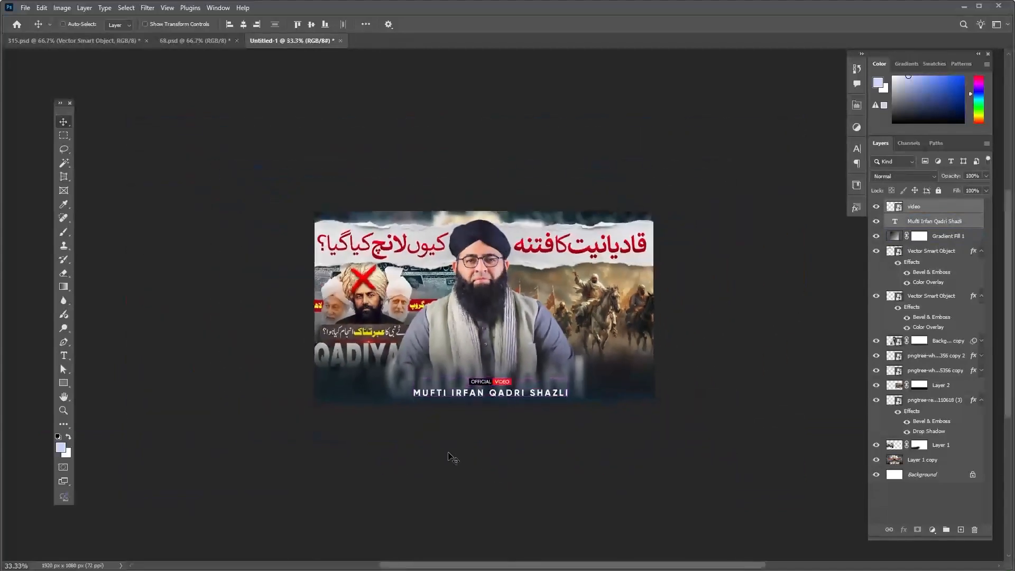
key("ctrl+plus")
left_click(465, 489, "ctrl")
left_click(258, 426, "ctrl")
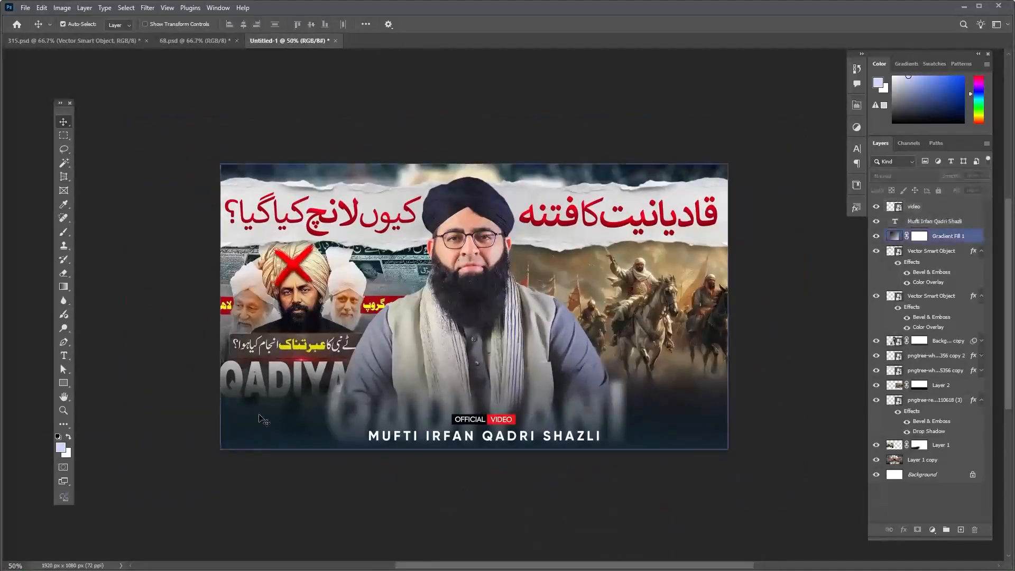
left_click(548, 436, "ctrl")
left_click(379, 484, "ctrl")
left_click(941, 206)
left_click(954, 222, "ctrl")
left_click(396, 490, "ctrl")
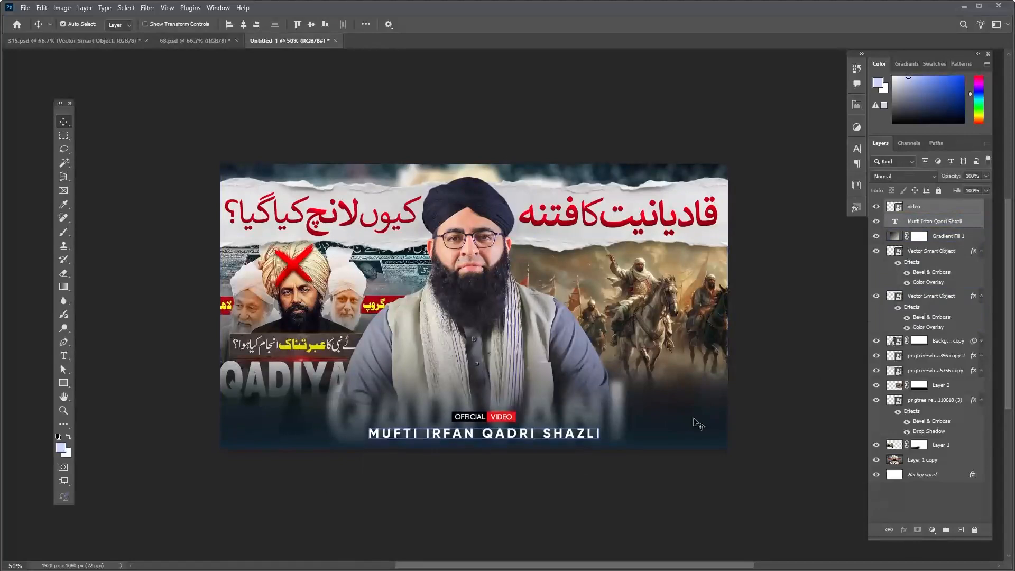
left_click(407, 496)
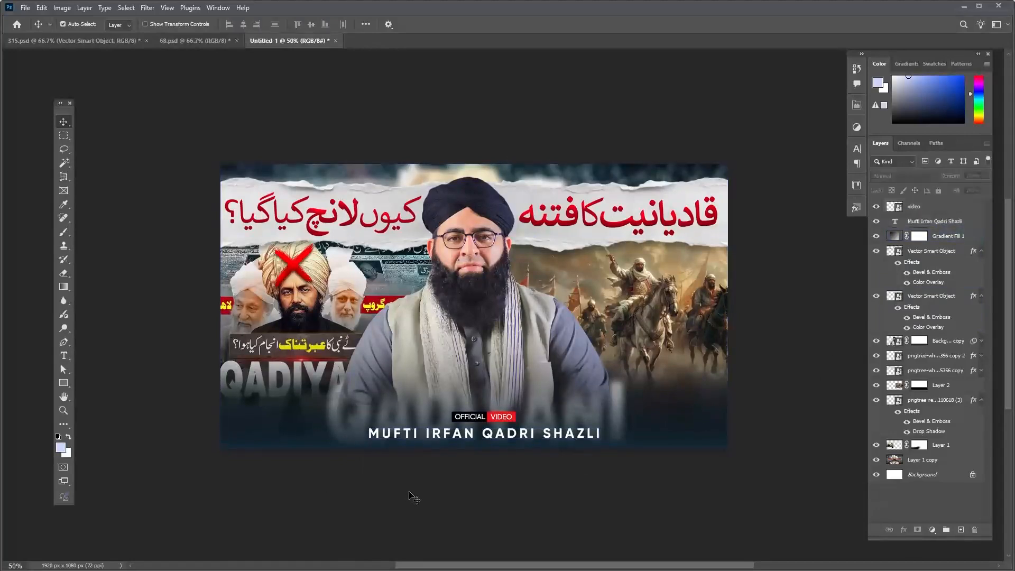
- Scale the name text to about 126.8% and open its character settings
left_click(963, 225)
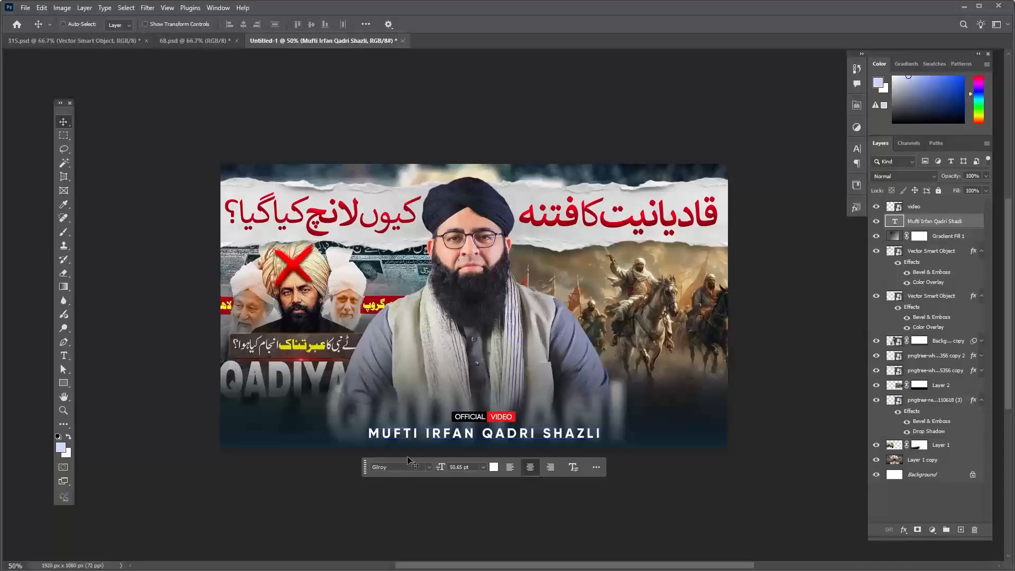
key("ctrl+t")
left_click_drag(365, 446, 335, 461)
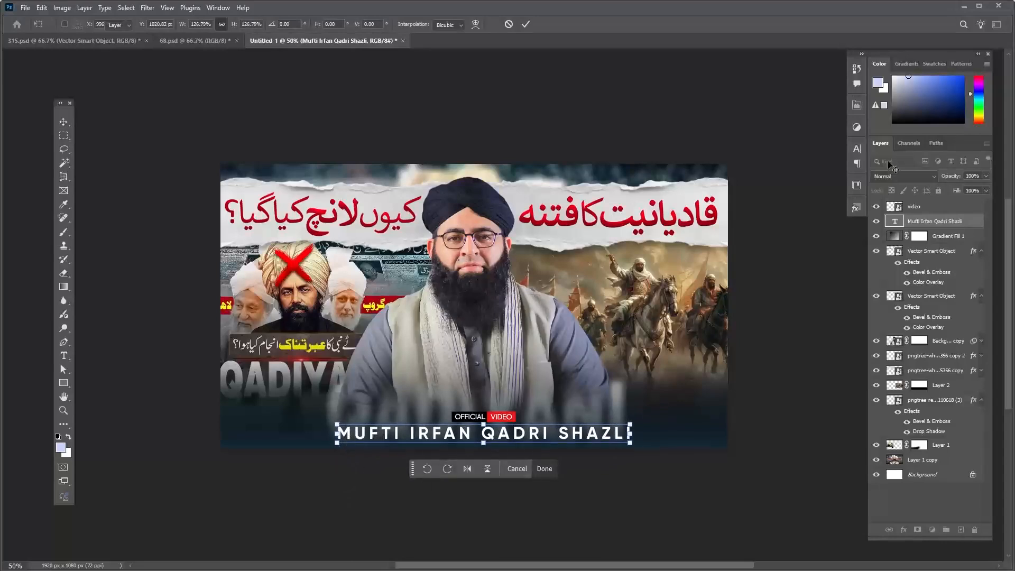
key("Return")
left_click(857, 149)
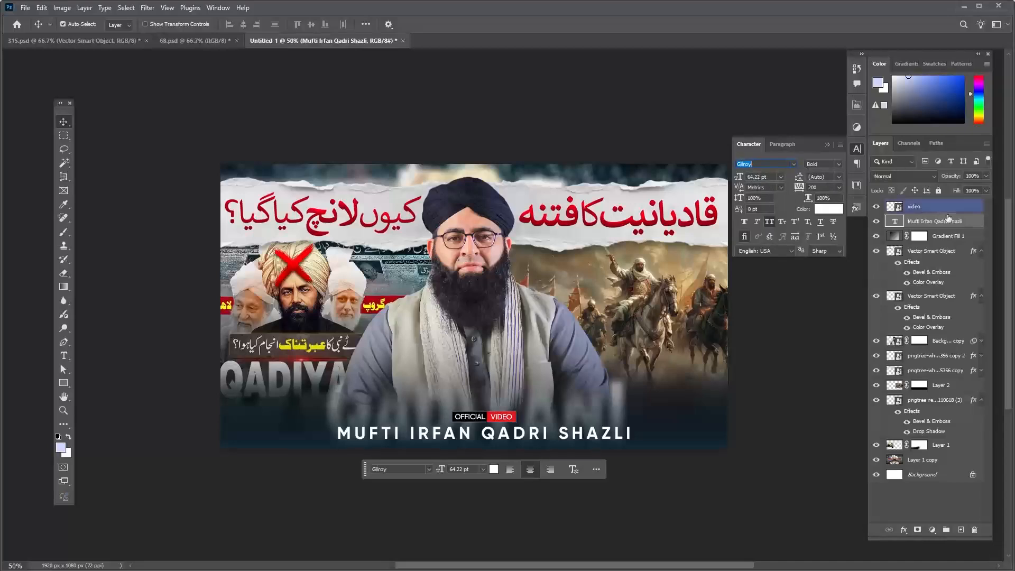
- Add a Bevel & Emboss effect to the name text with 59% shadow opacity
double_click(977, 224)
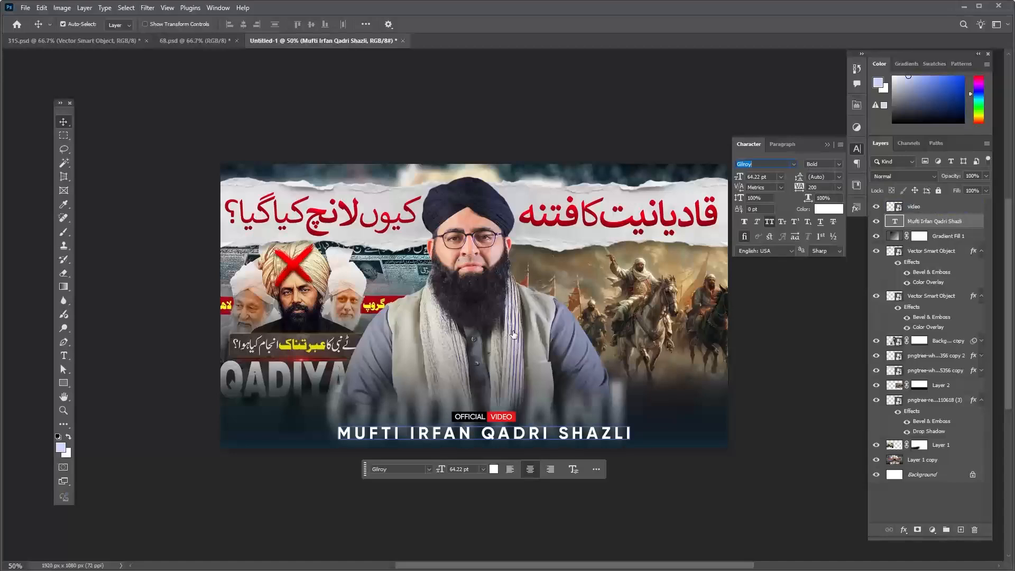
left_click(230, 312)
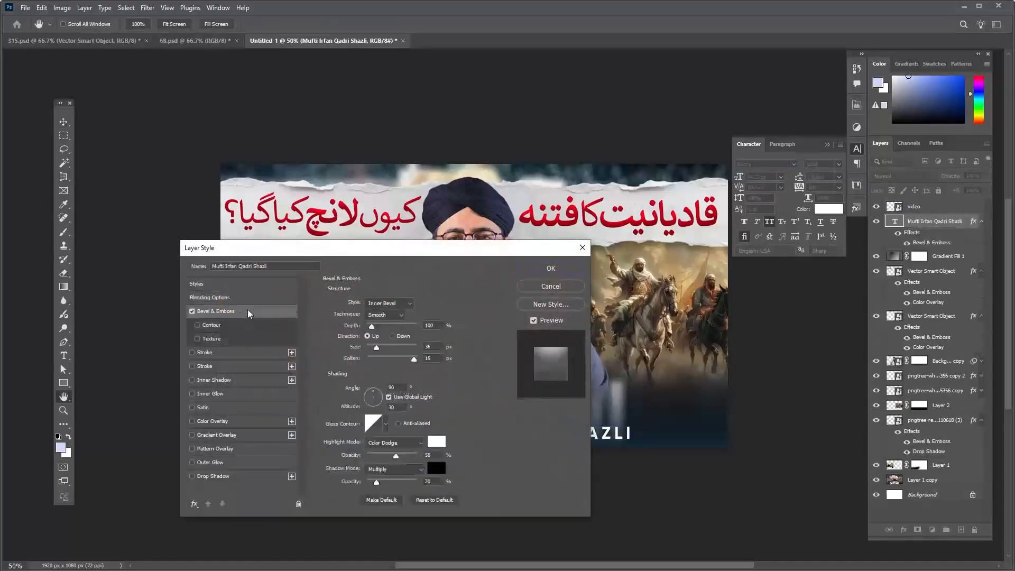
left_click_drag(364, 249, 286, 107)
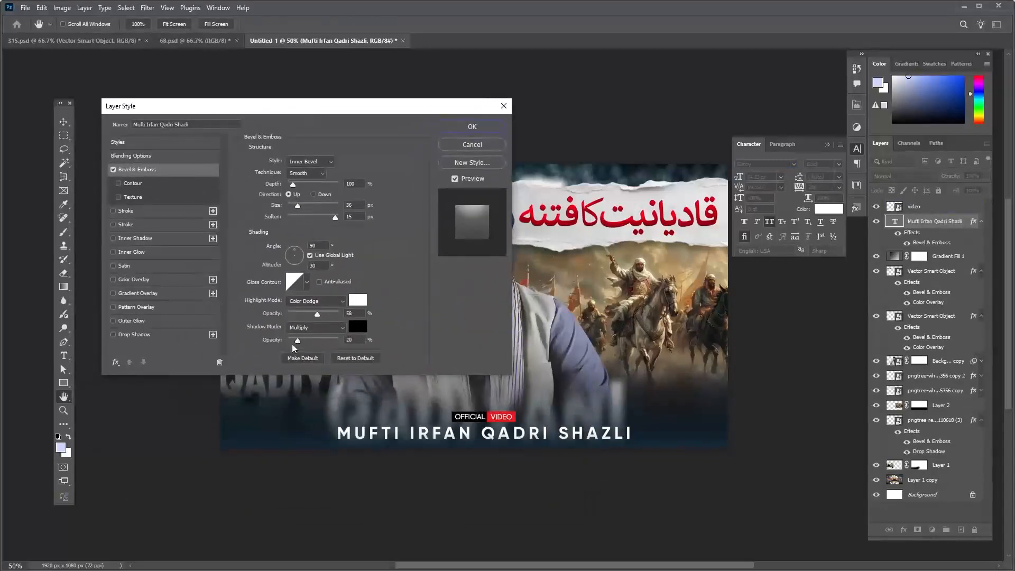
left_click_drag(298, 340, 308, 340)
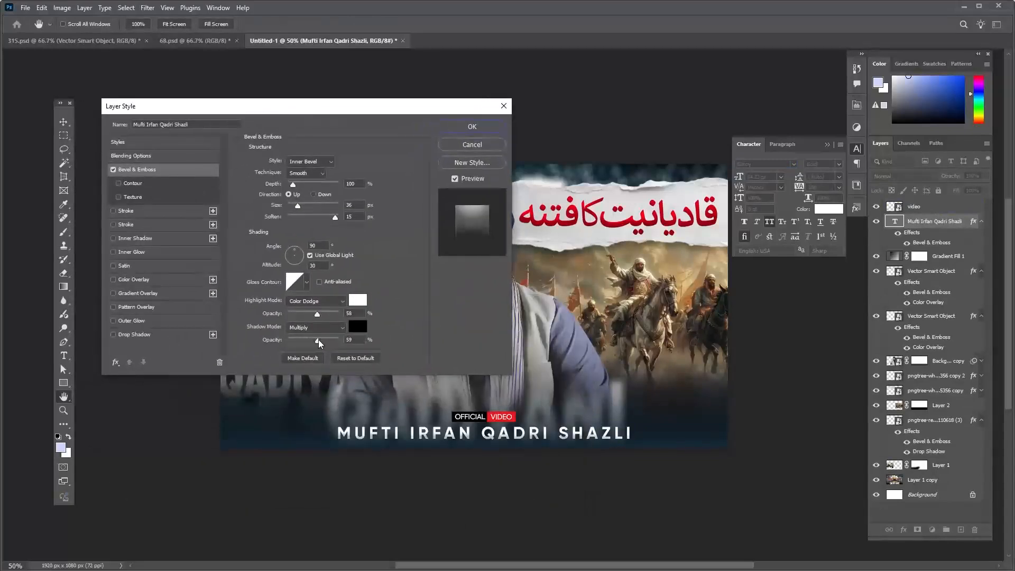
left_click(472, 126)
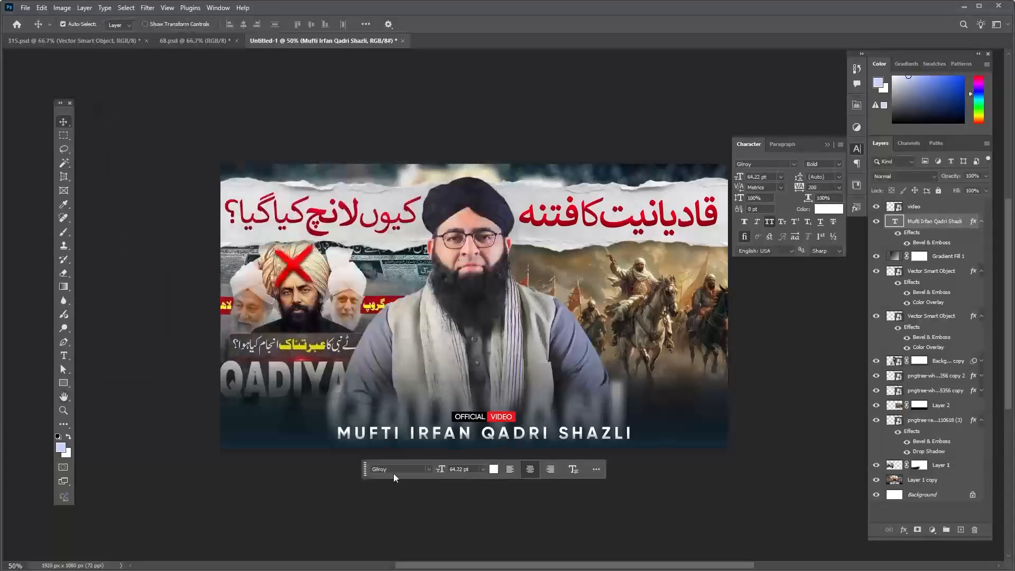
left_click_drag(311, 499, 278, 483)
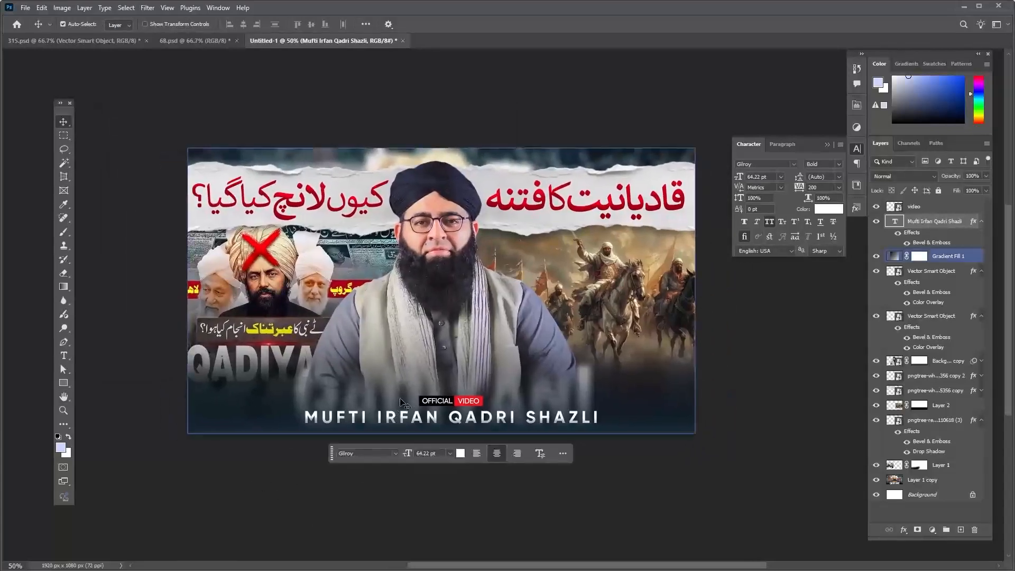
key("ctrl+minus")
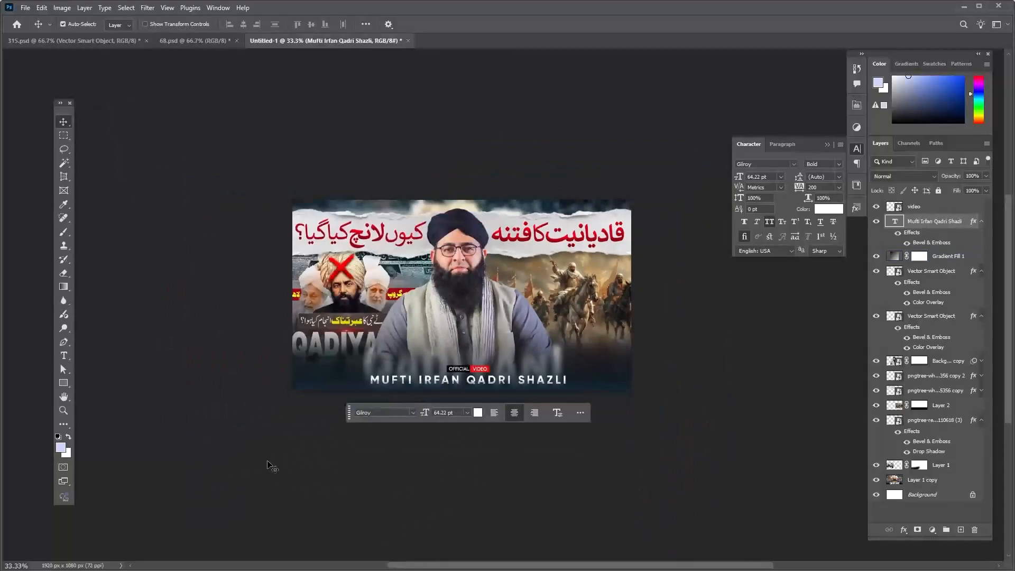
key("ctrl+plus")
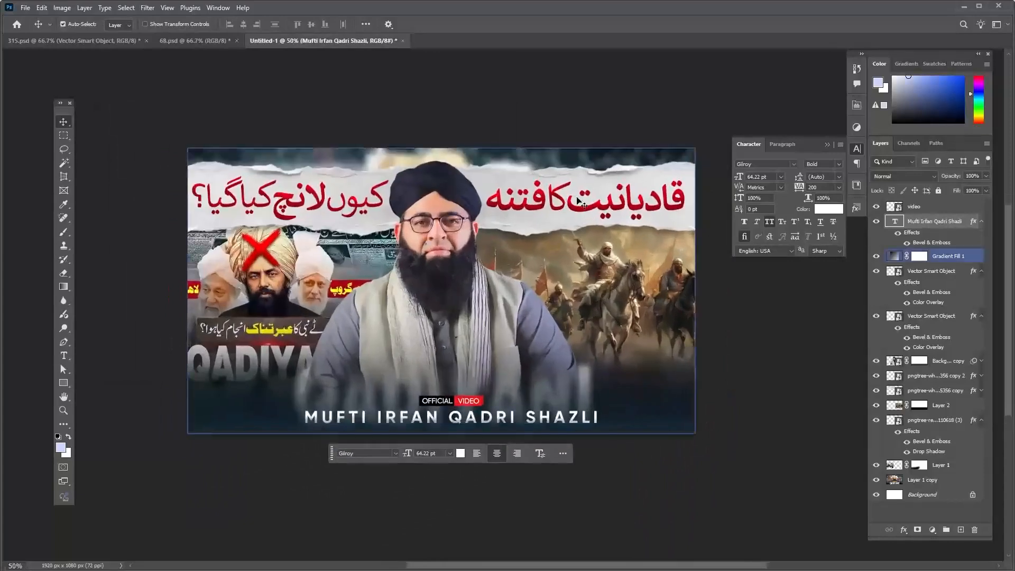
left_click(584, 212, "ctrl")
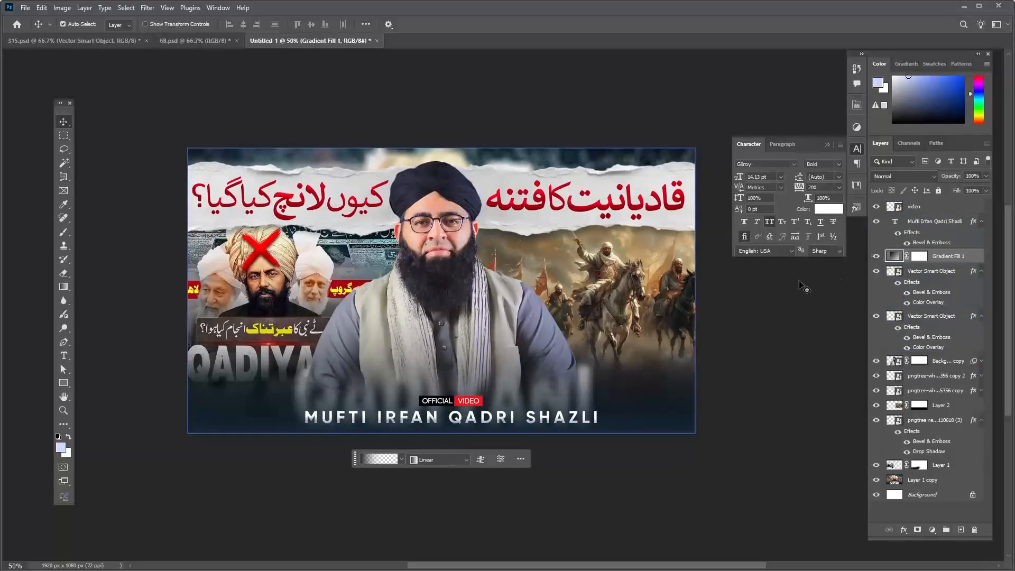
left_click(938, 243)
left_click_drag(538, 208, 555, 266)
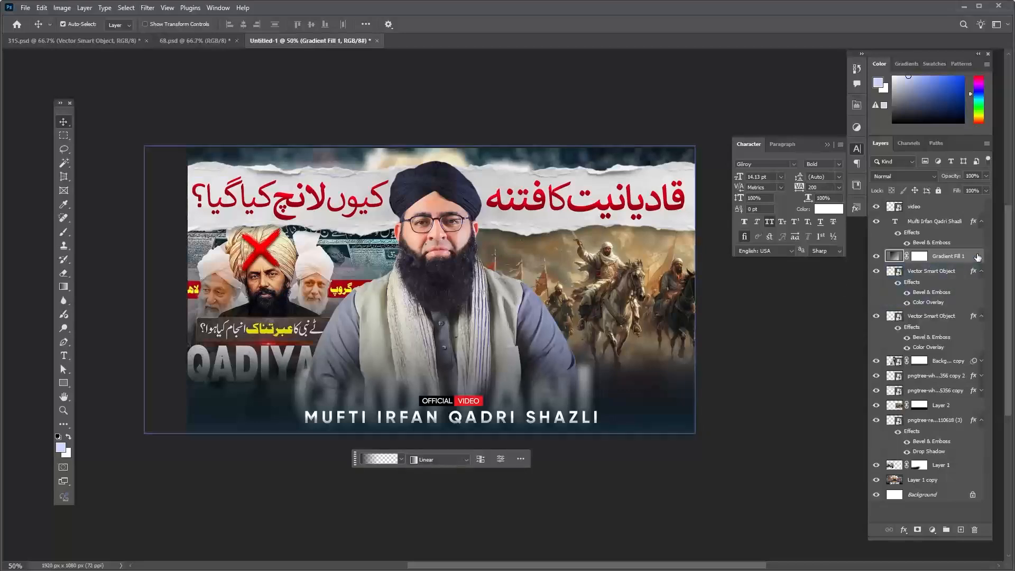
- Lock the dark gradient fill layer so it cannot be selected or moved on the canvas
left_click_drag(462, 378, 357, 314)
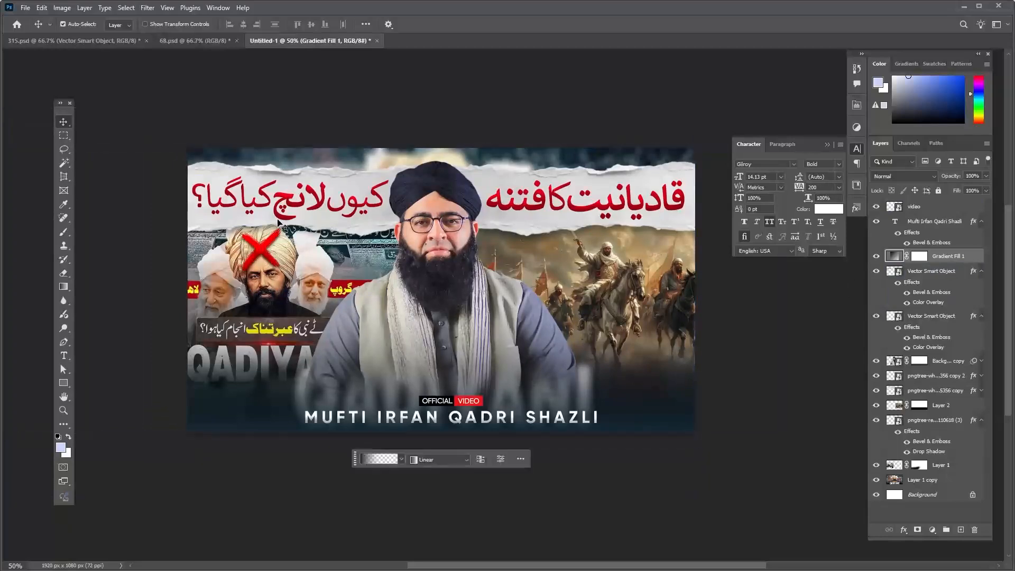
right_click(280, 221)
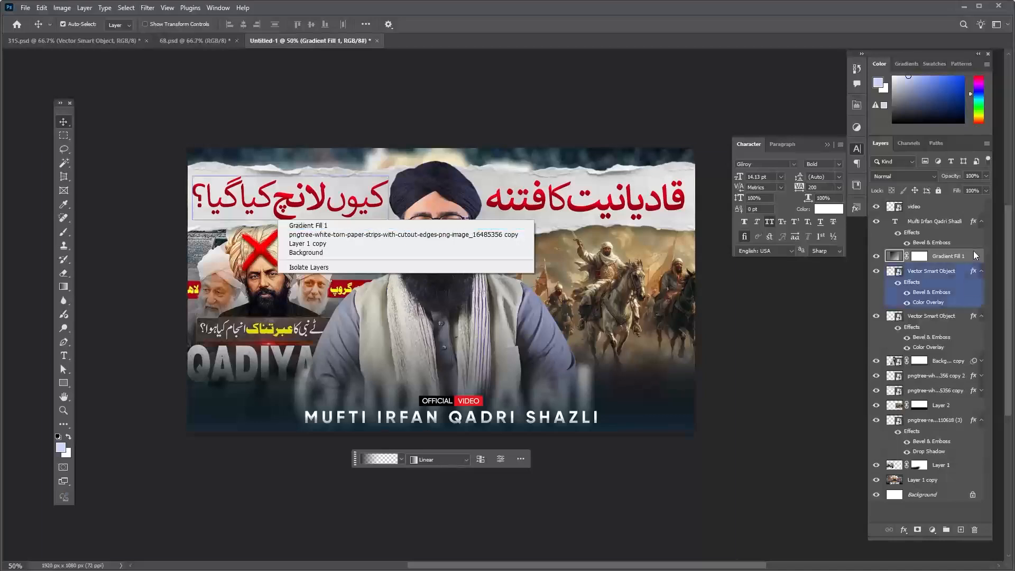
left_click(972, 251)
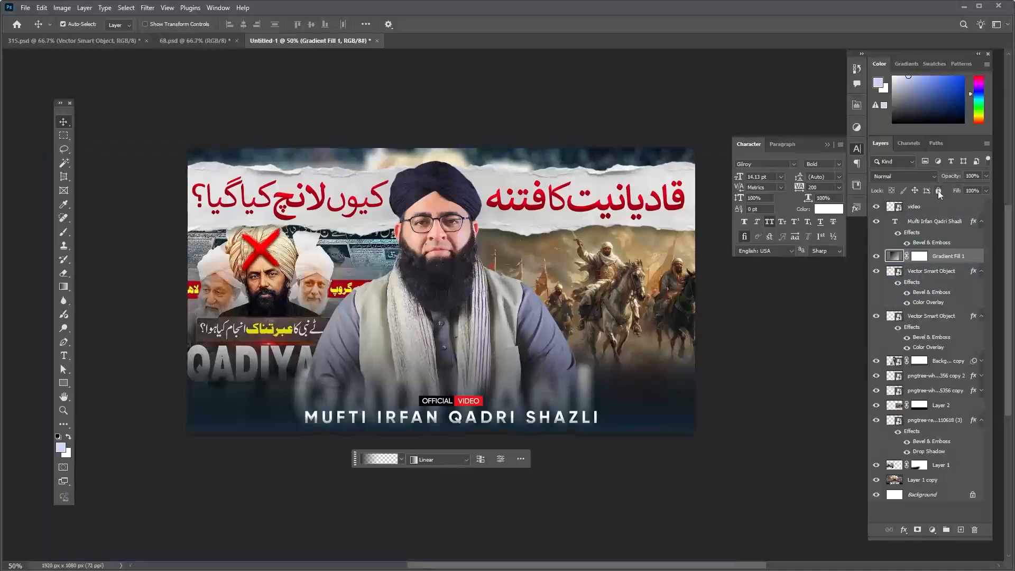
left_click(939, 191)
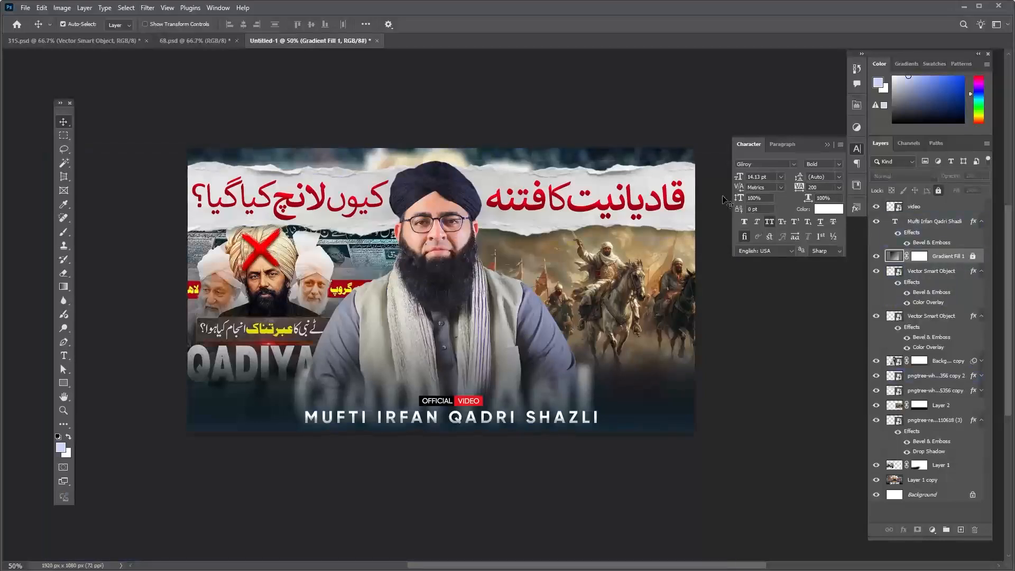
- Add a Multiply Color Overlay in bright red, about #e40012, to the torn paper strip behind the right headline
left_click(936, 376)
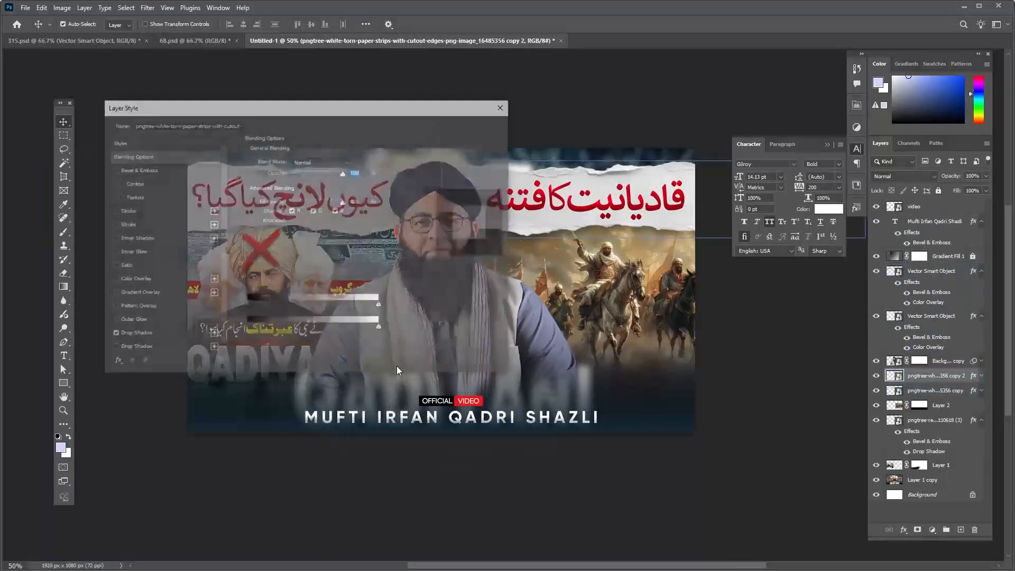
left_click_drag(214, 104, 539, 176)
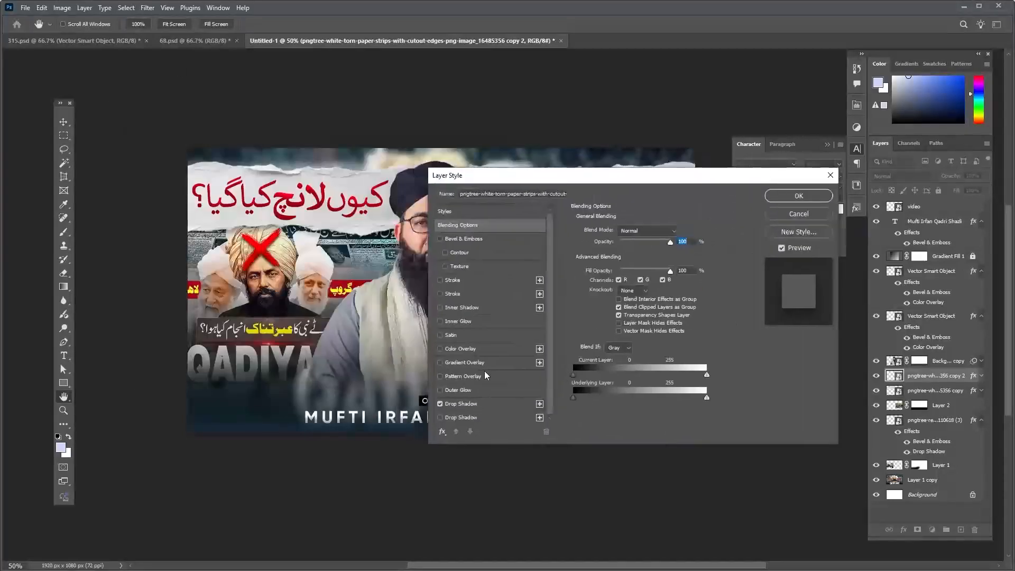
left_click(484, 350)
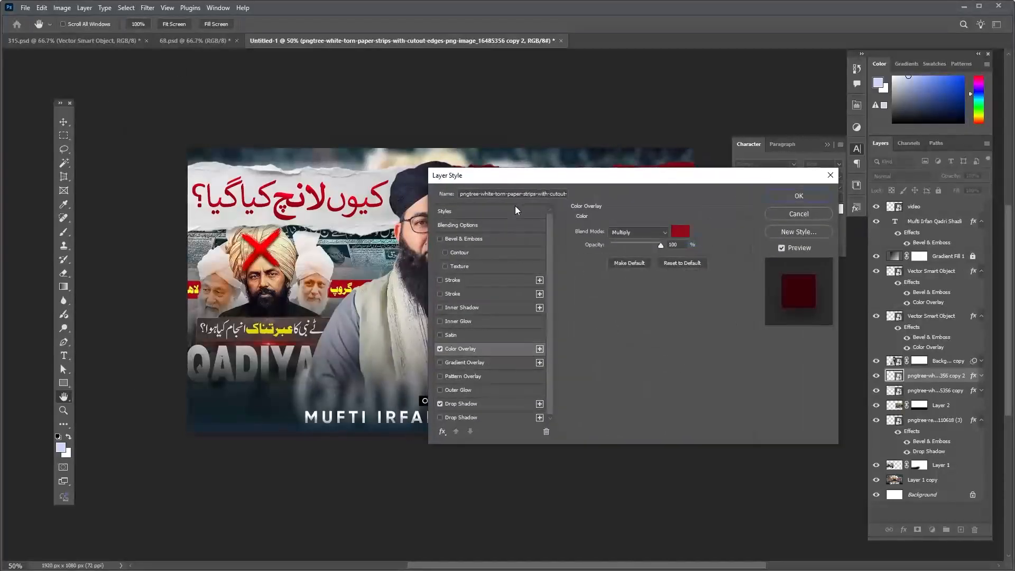
left_click_drag(618, 175, 429, 271)
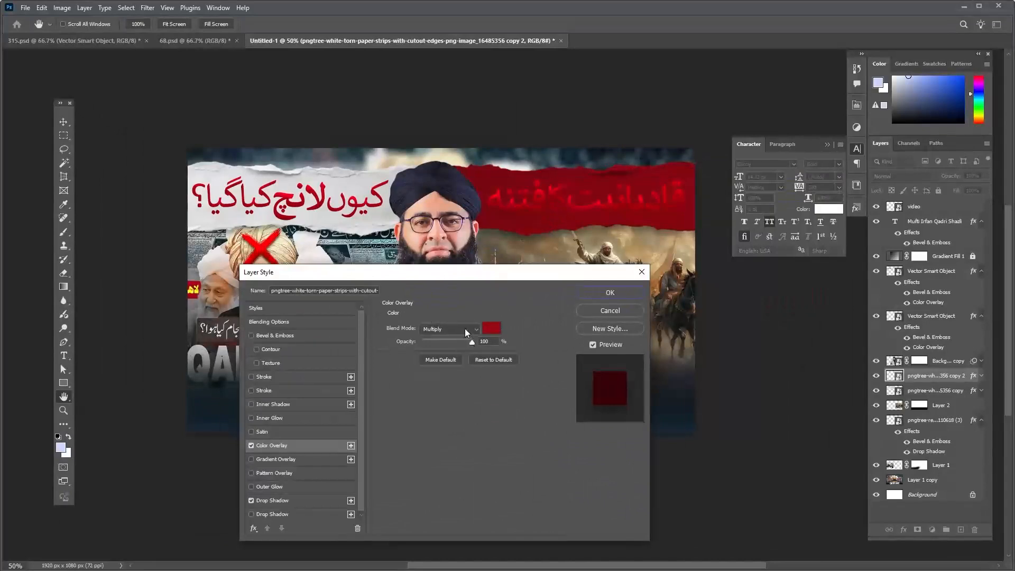
left_click(490, 329)
type("ec0012")
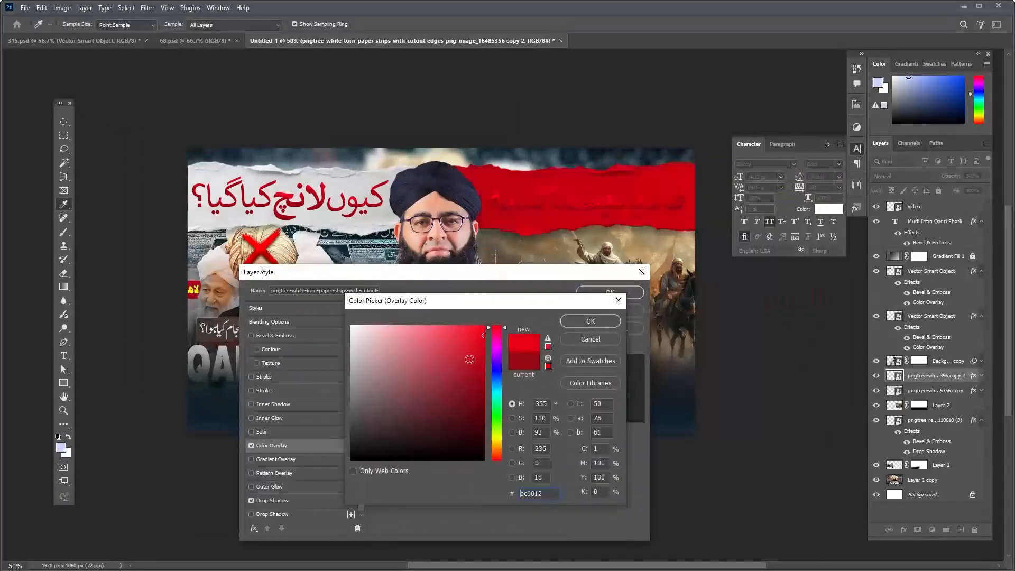
mouse_move(466, 344)
left_mouse_down()
mouse_move(490, 350)
mouse_move(491, 339)
left_mouse_up()
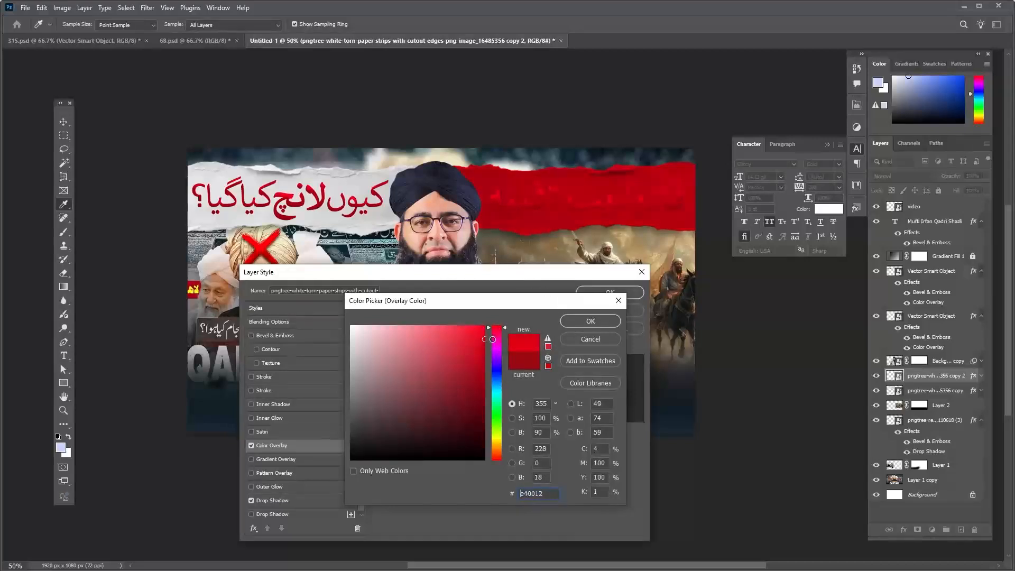
left_click_drag(557, 495, 424, 506)
left_click(591, 329)
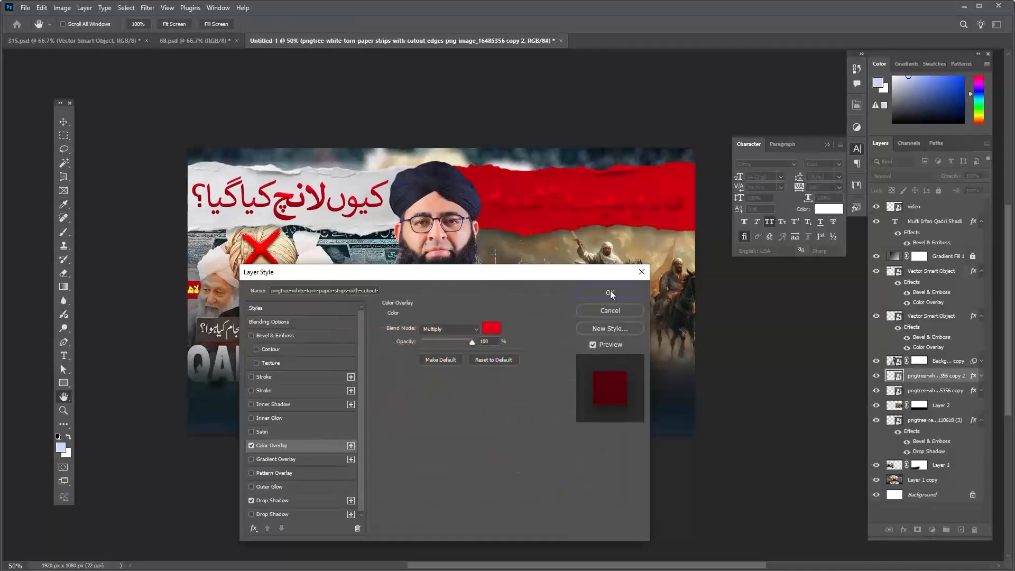
left_click(611, 294)
- Identify the torn paper layer behind the left headline by toggling its visibility off and on
left_click(370, 229)
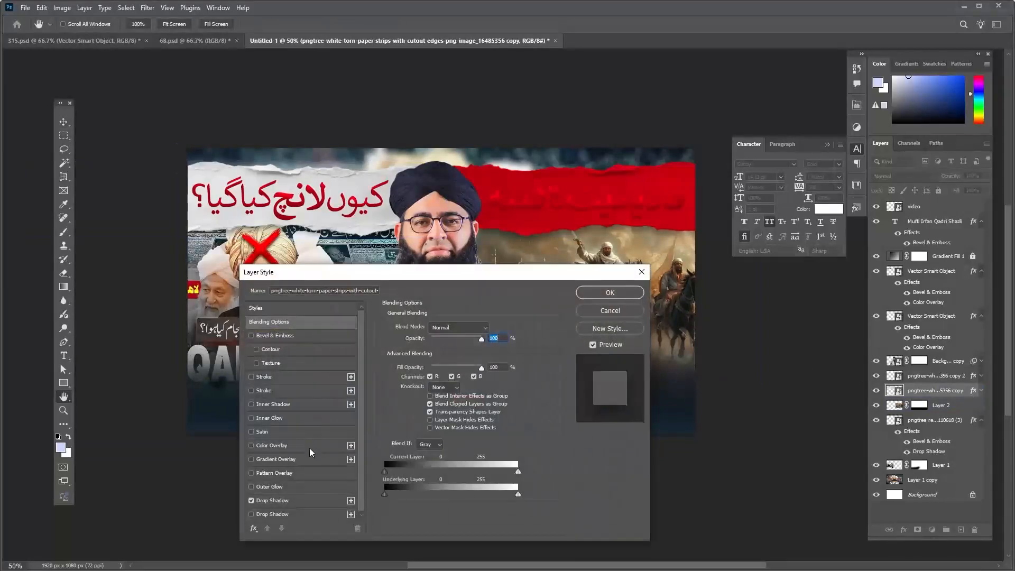
left_click(608, 295)
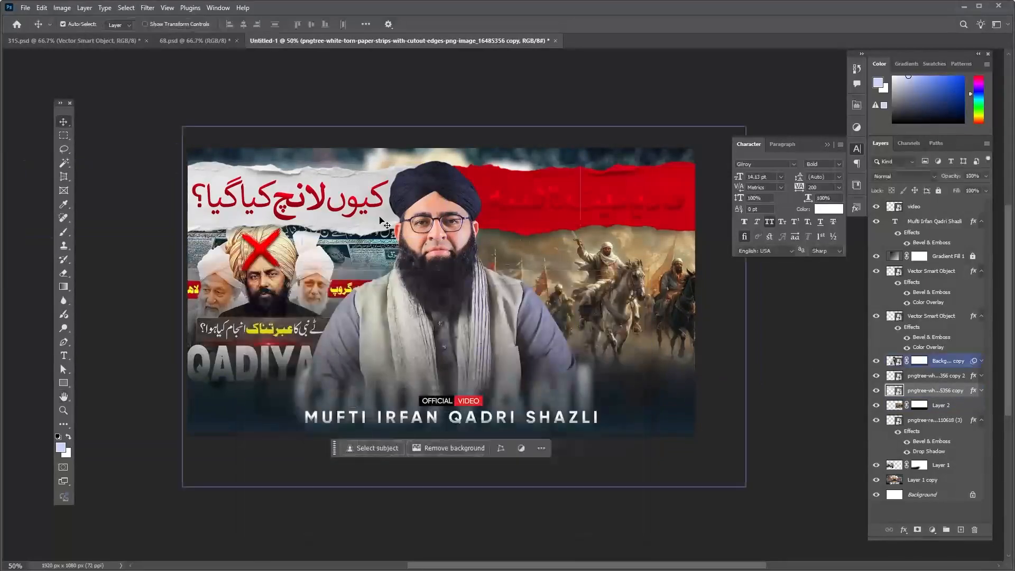
left_click(876, 391)
left_click(876, 391)
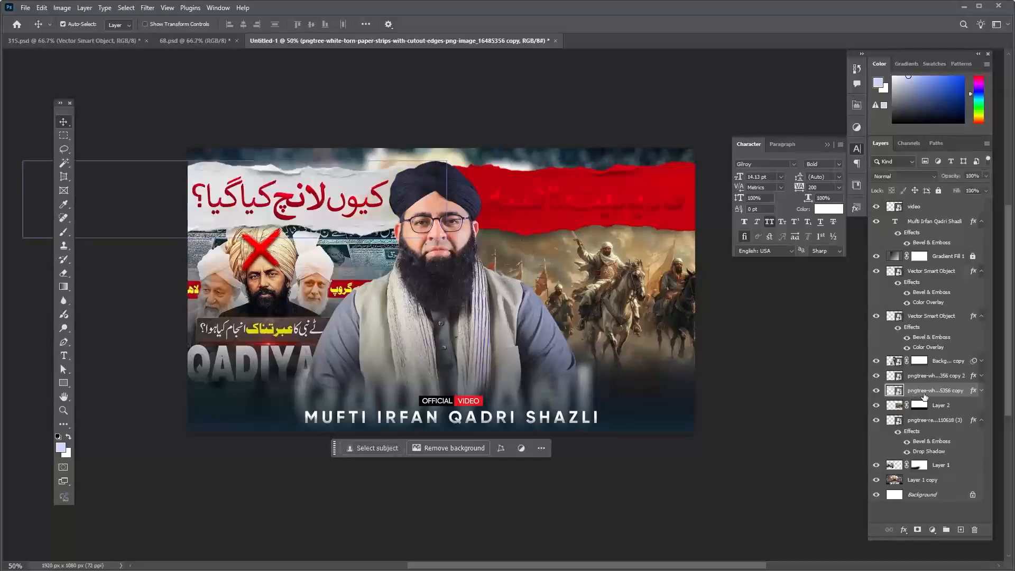
- Add a Multiply Color Overlay to the torn paper strip behind the left headline and pick a bright red, #e50012
double_click(973, 392)
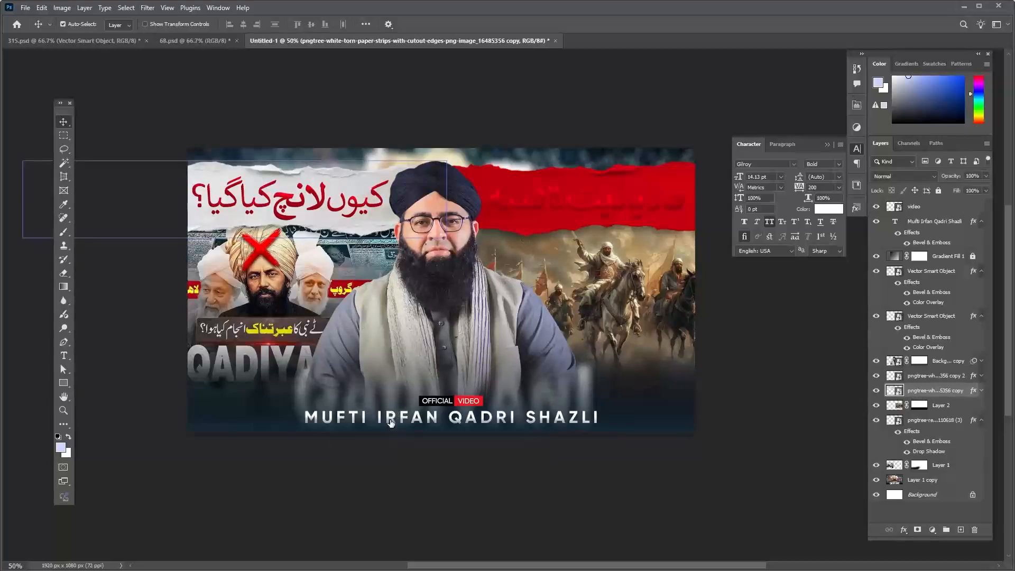
left_click(315, 445)
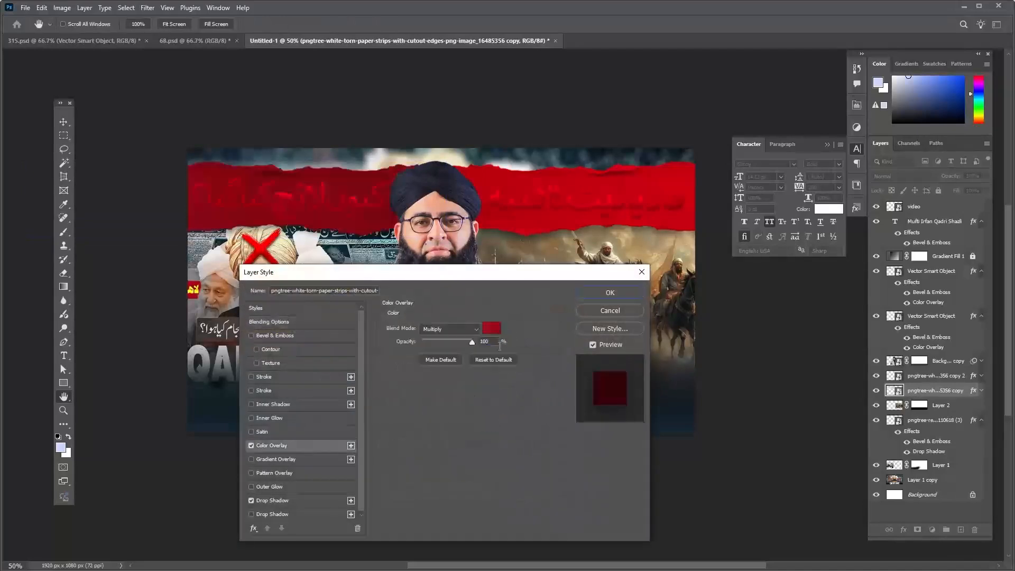
left_click(493, 329)
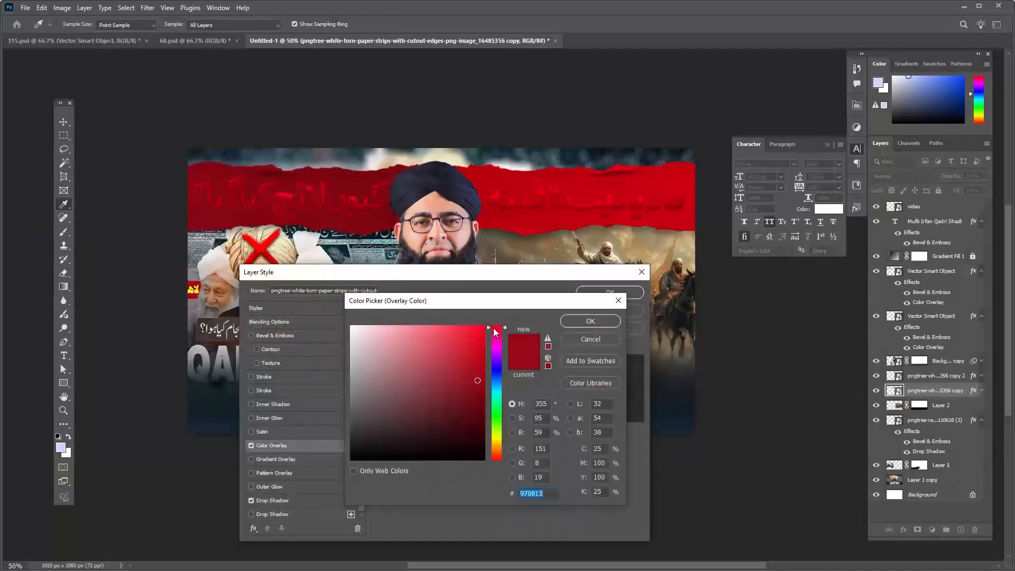
left_click(484, 339)
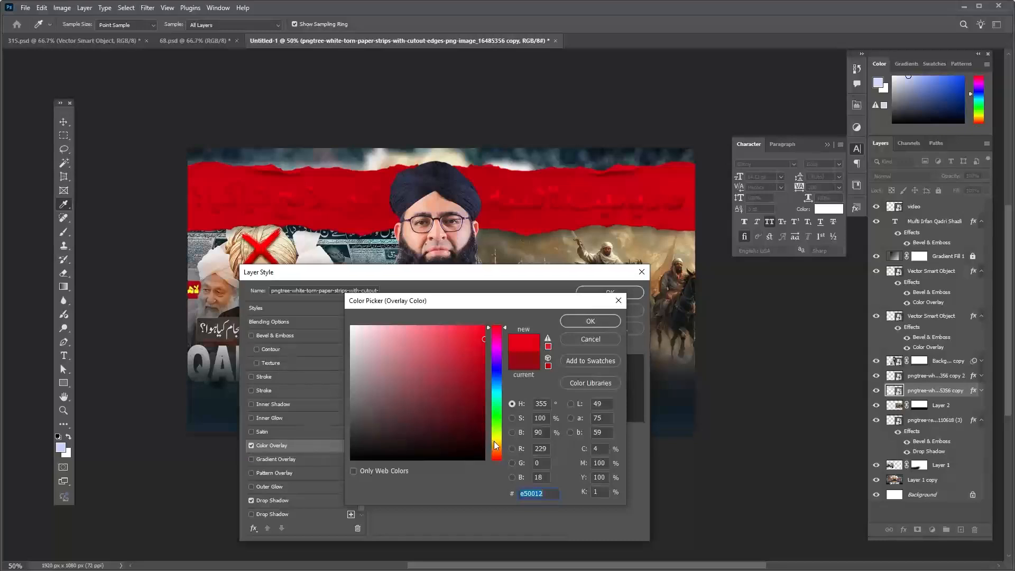
- Try yellow and lime tones, such as #ffd800 and #e4ff00, as the left paper strip's overlay colour
left_click(496, 441)
left_click(485, 326)
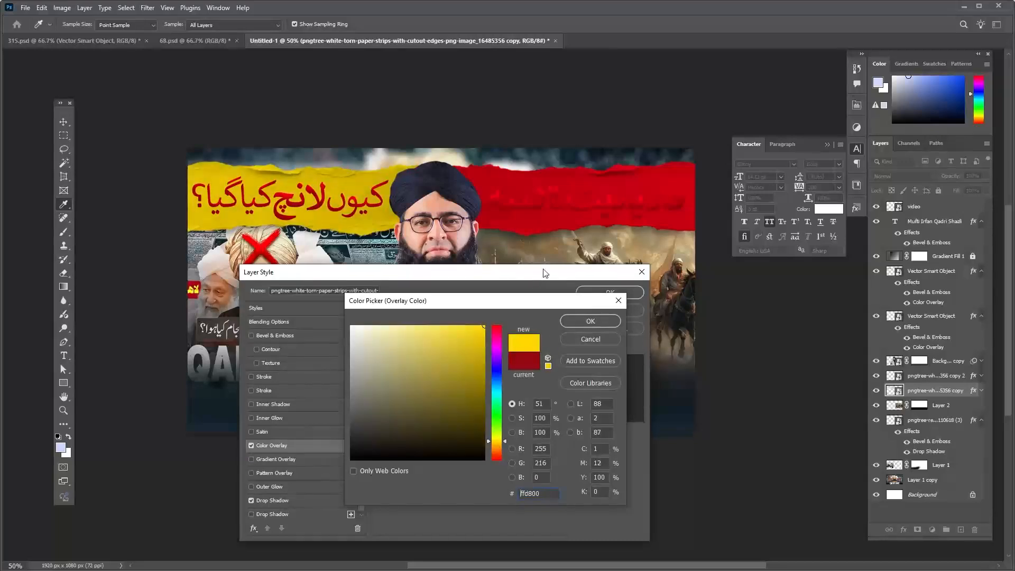
left_click_drag(497, 443, 498, 441)
left_click_drag(502, 448, 503, 435)
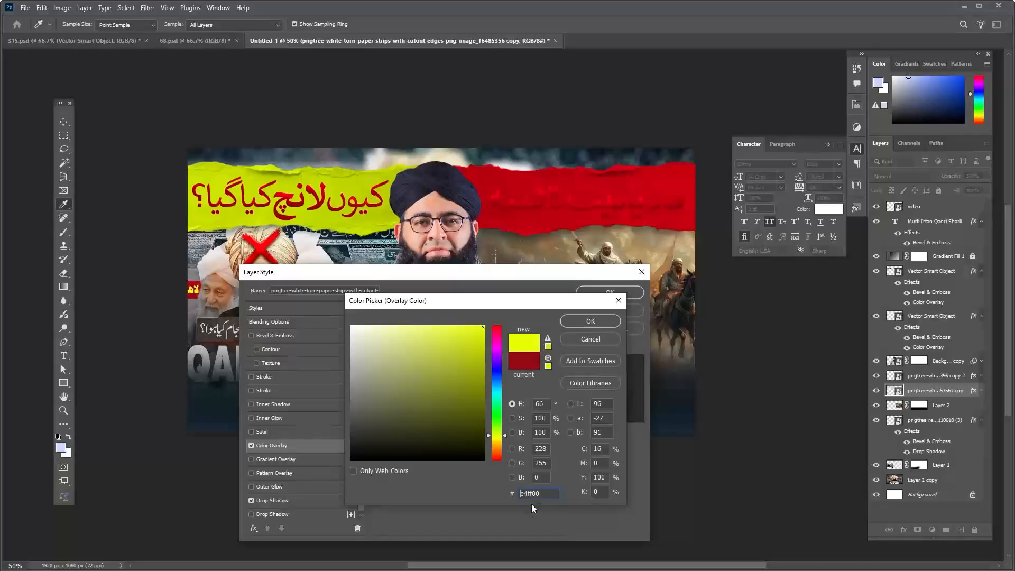
- Set the left paper strip's overlay colour to #e50012 and apply its layer style
key("ctrl+v")
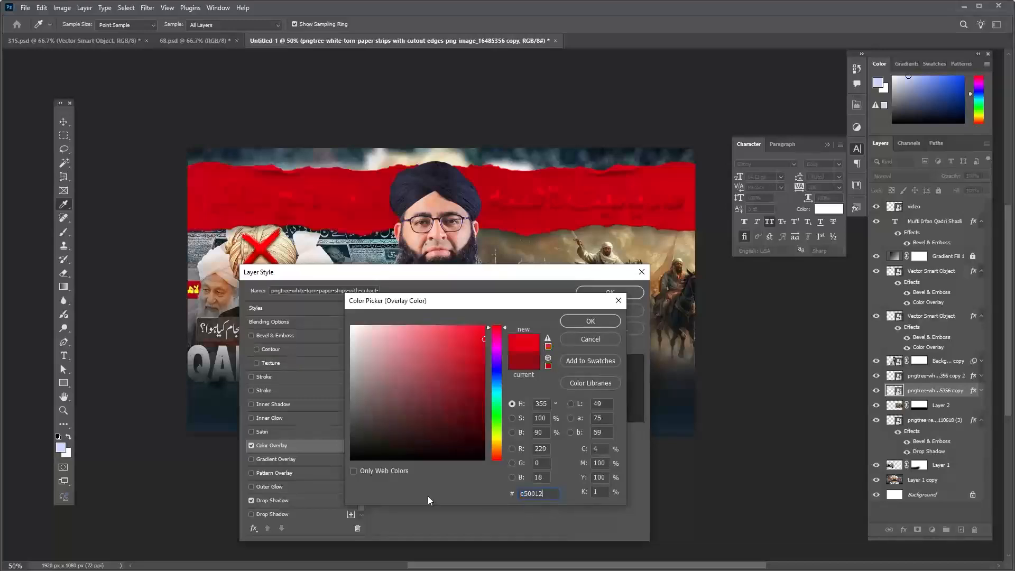
key("Return")
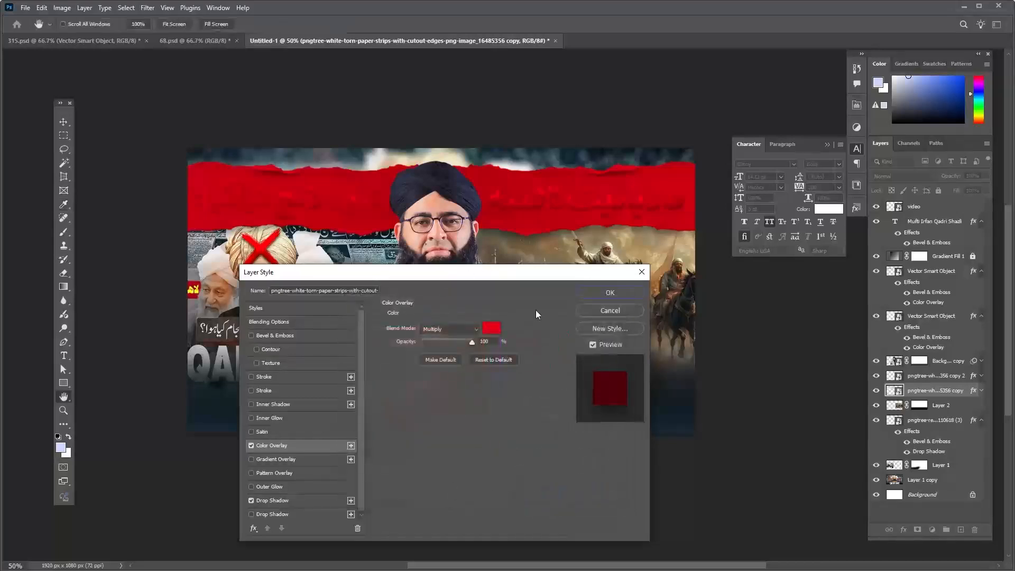
left_click(614, 295)
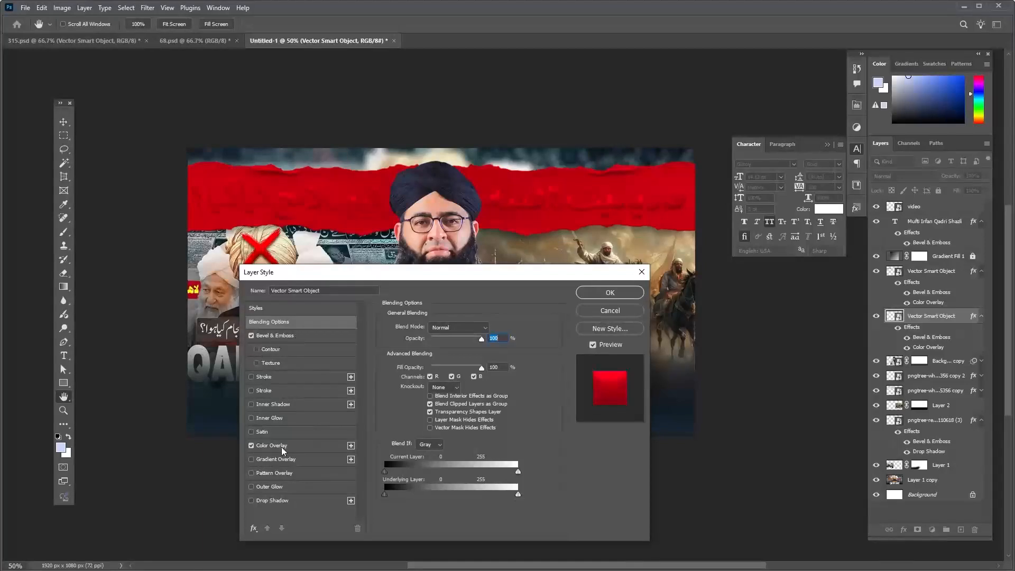
- Change the right headline's Color Overlay to white (#ffffff)
left_click(324, 450)
left_click(491, 328)
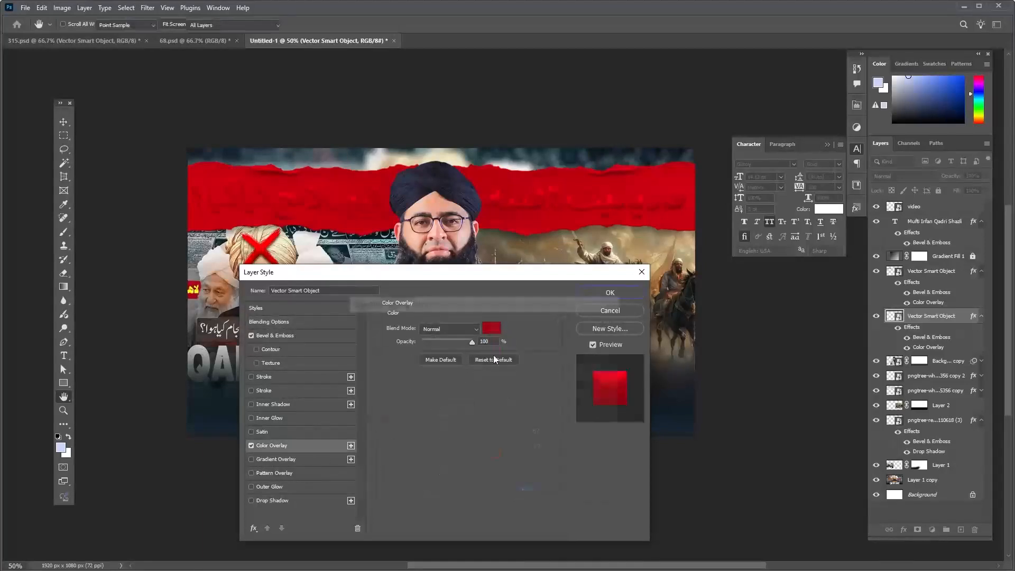
left_click(351, 326)
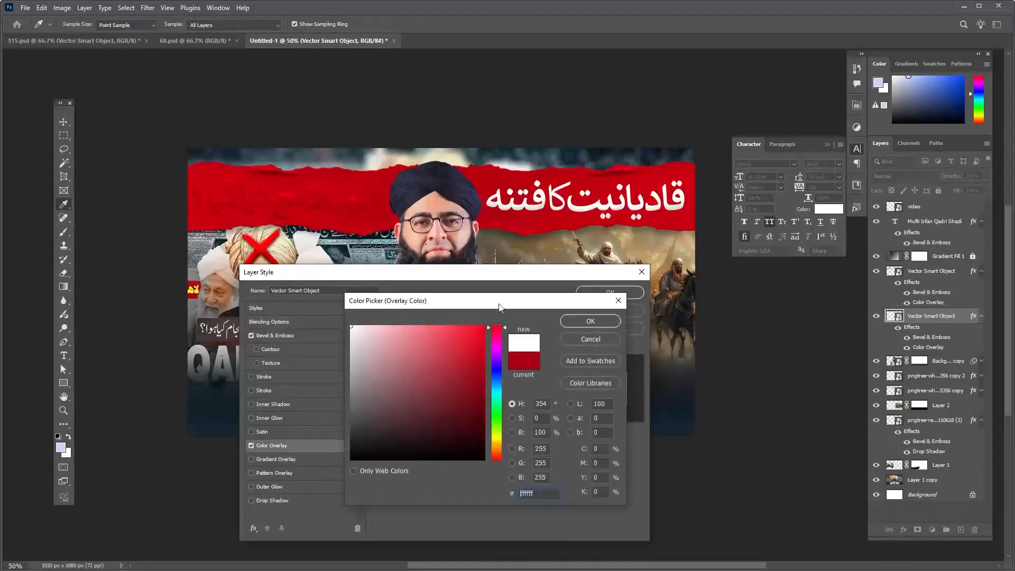
left_click(591, 321)
- Add a Drop Shadow to the right headline with 46% opacity, 9 px distance and 7 px size, without global light
left_click(285, 501)
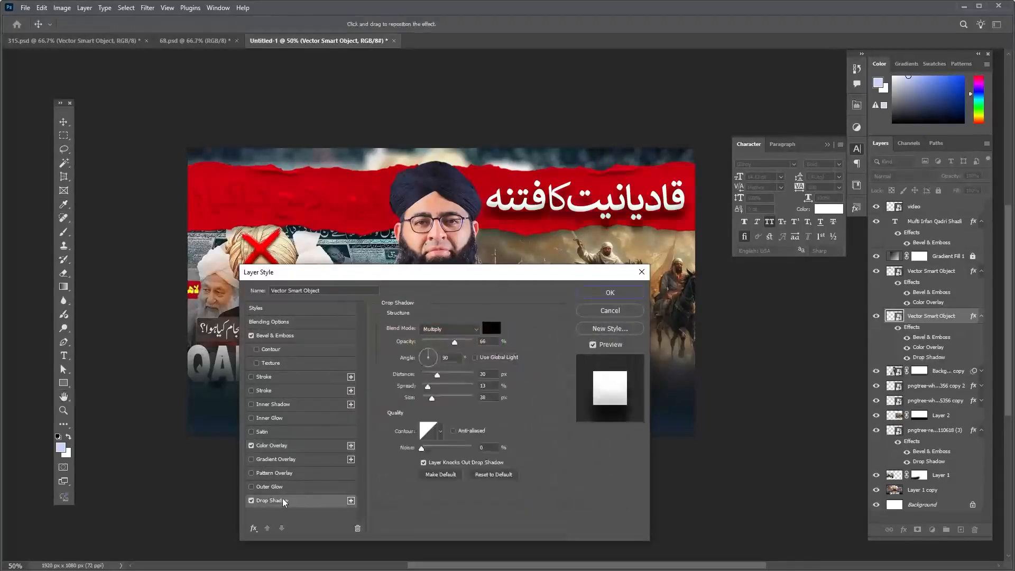
left_click(493, 474)
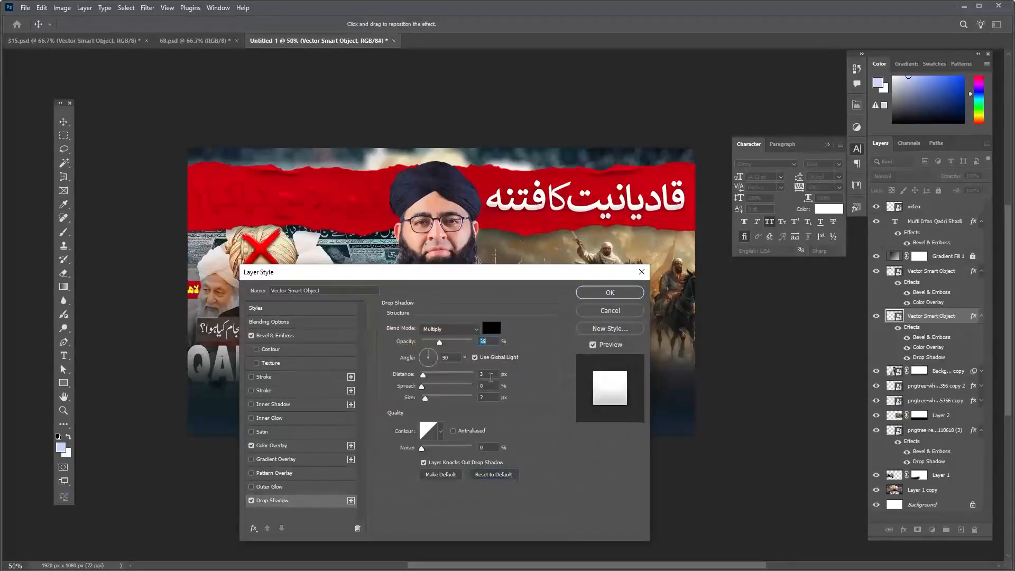
left_click(474, 361)
left_click_drag(427, 378, 429, 377)
left_click(428, 377)
left_click(609, 293)
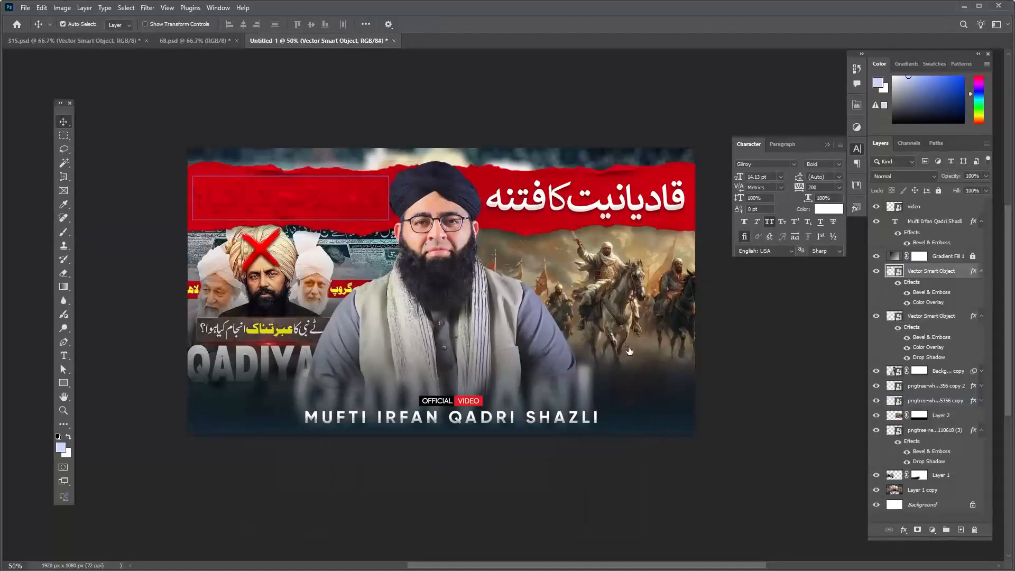
- Change the left headline's Color Overlay to bright yellow, #eaff00, after trying white and #ffde00
double_click(971, 272)
left_click(306, 445)
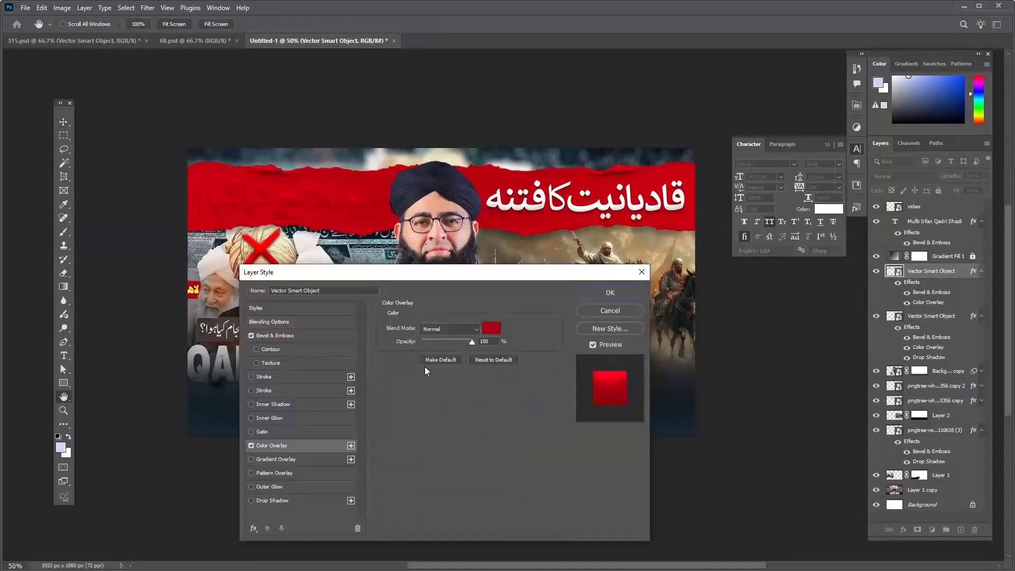
left_click(494, 330)
type("ffffff")
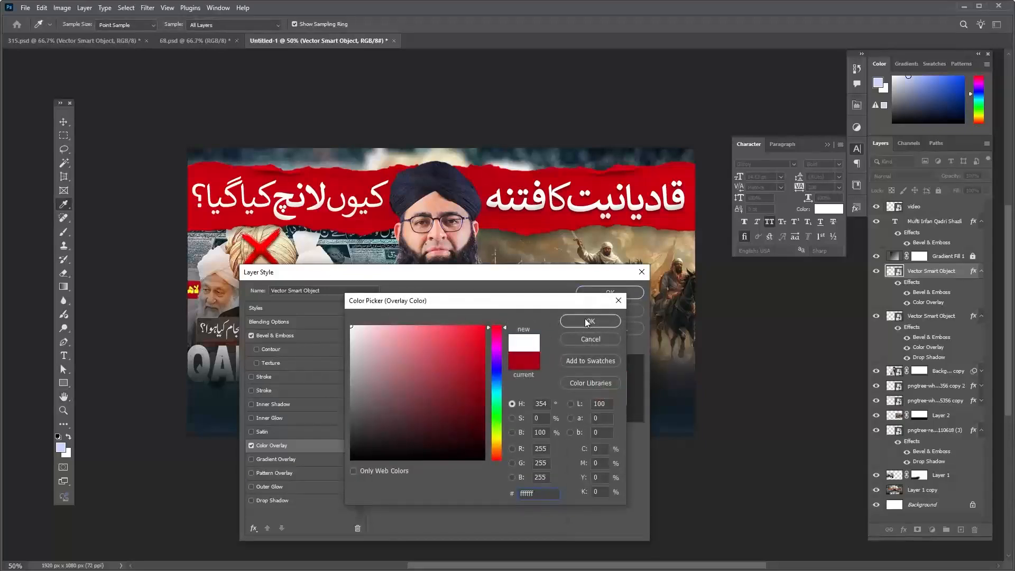
type("ffde00")
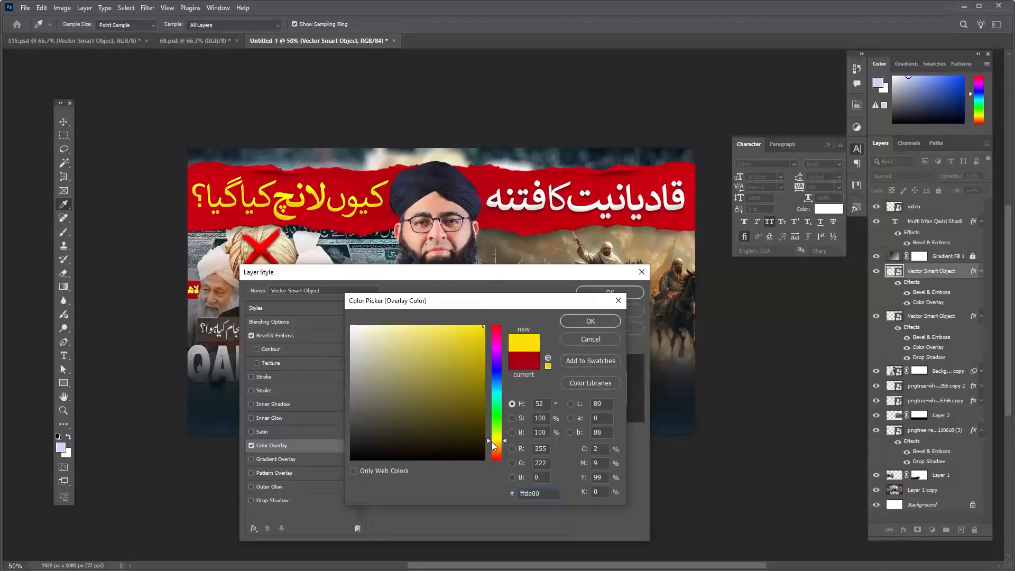
left_click(497, 436)
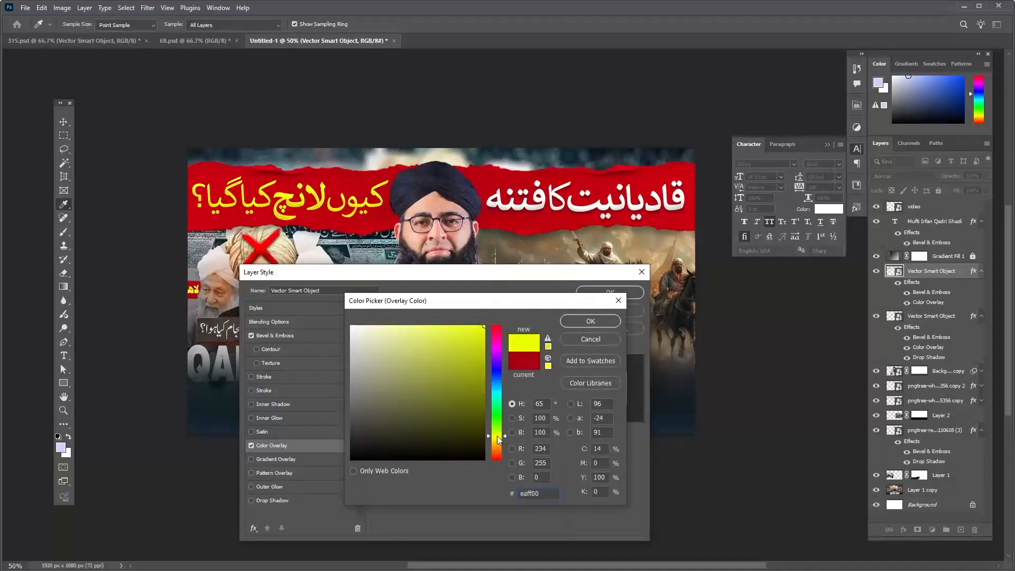
left_click(591, 322)
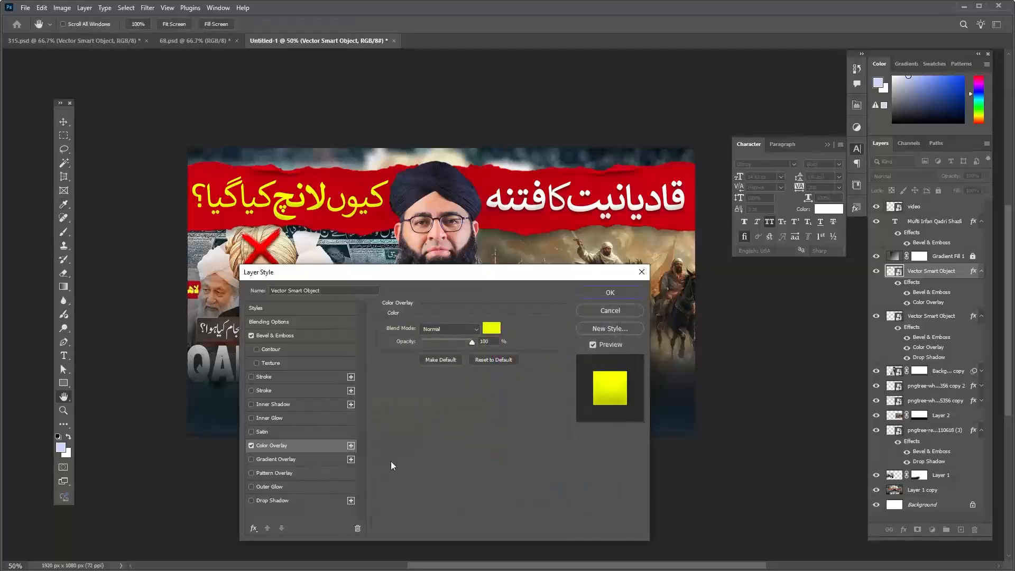
- Add a Drop Shadow with 46% opacity, 9 px distance and 7 px size to the left yellow headline and collapse the character settings
left_click(251, 336)
left_click(251, 336)
left_click(297, 501)
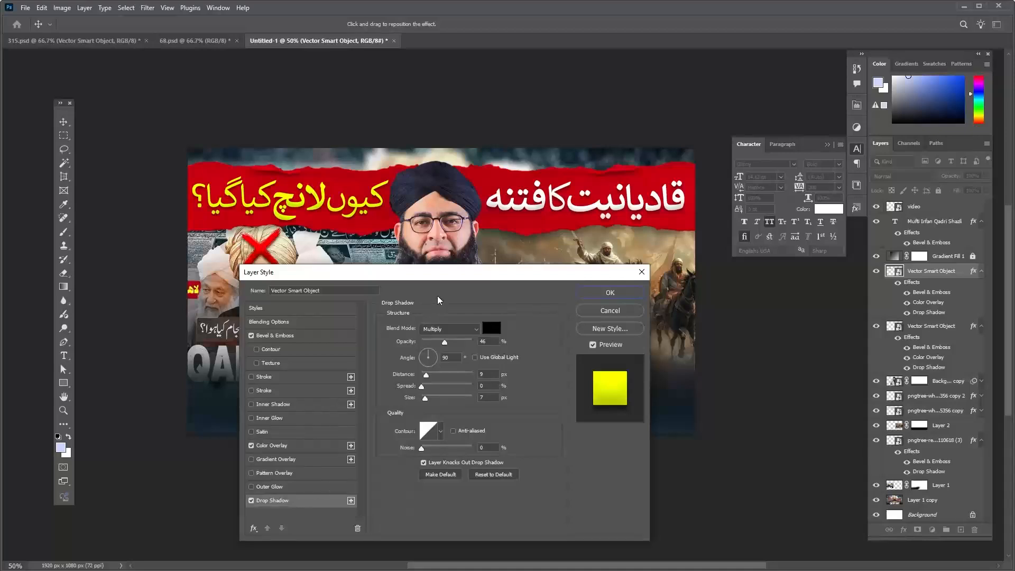
left_click_drag(443, 276, 503, 252)
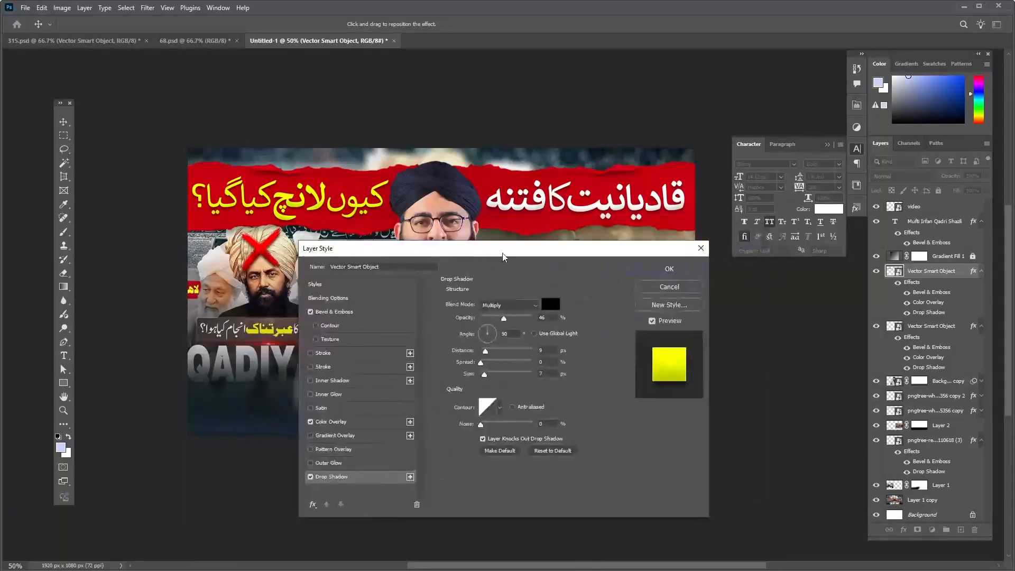
left_click(669, 269)
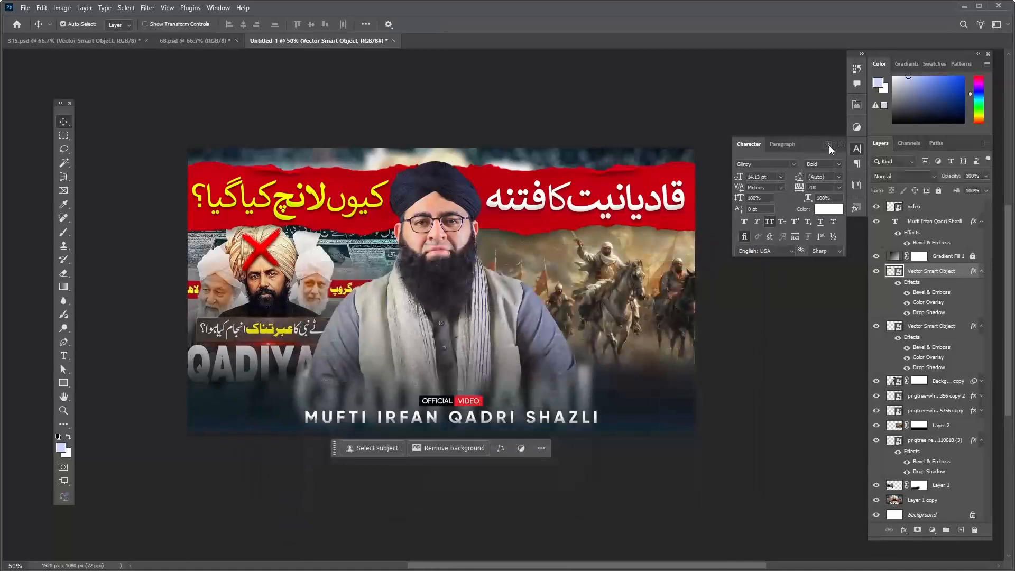
left_click(828, 144)
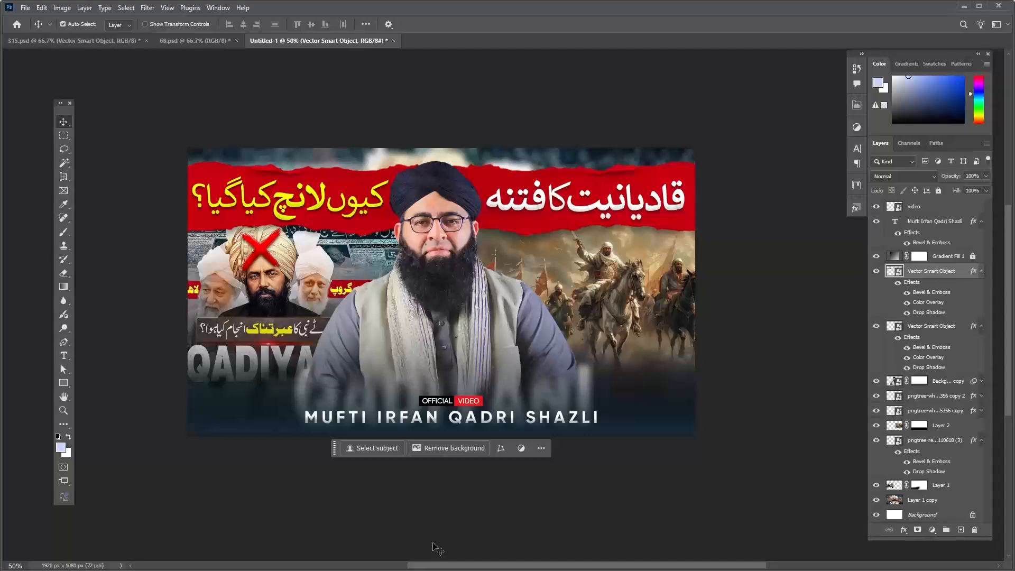
- Stamp all visible layers into a new merged layer at the top of the layer stack
key("ctrl")
key("ctrl+shift+alt+e")
key("ctrl+z")
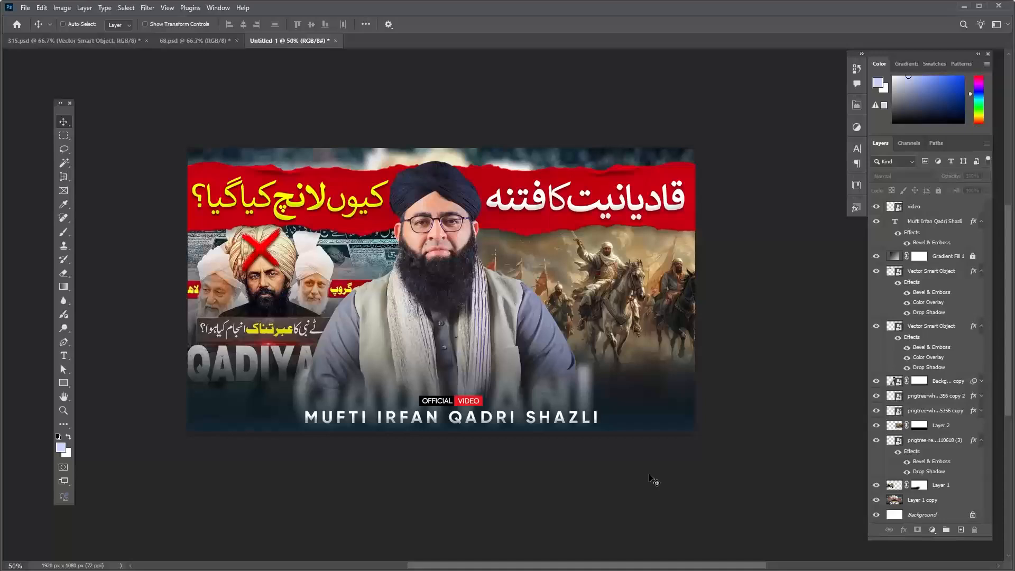
key("ctrl+shift+z")
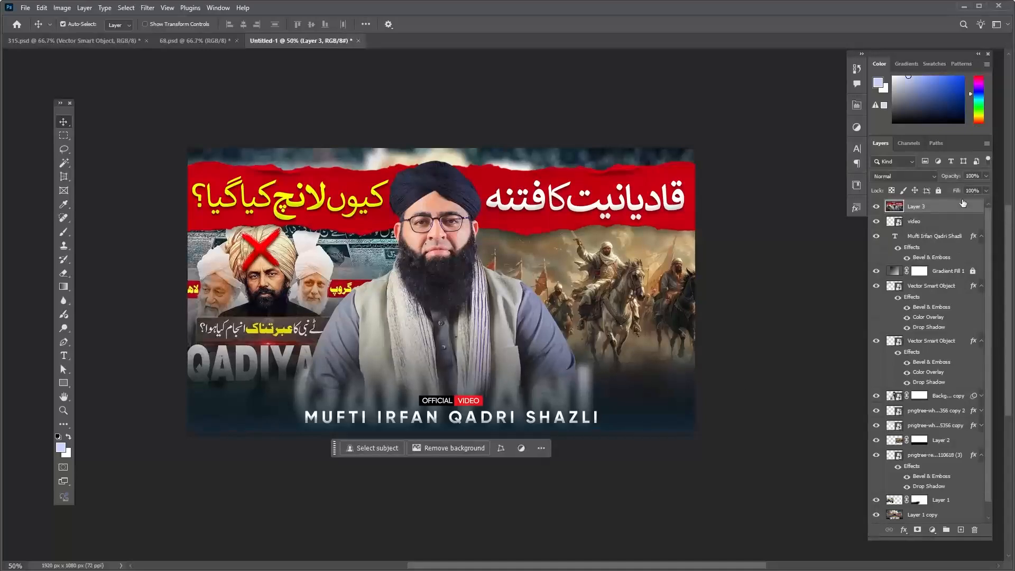
- Open the merged layer in the Camera Raw Filter and set exposure +0.20, contrast +18, shadows +26 and blacks -20
left_click(147, 7)
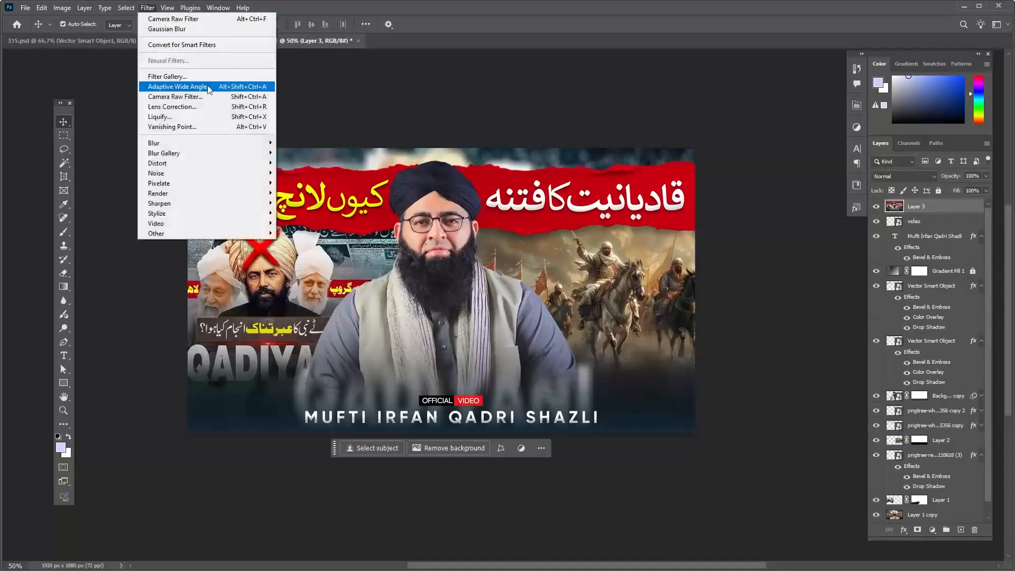
left_click(206, 98)
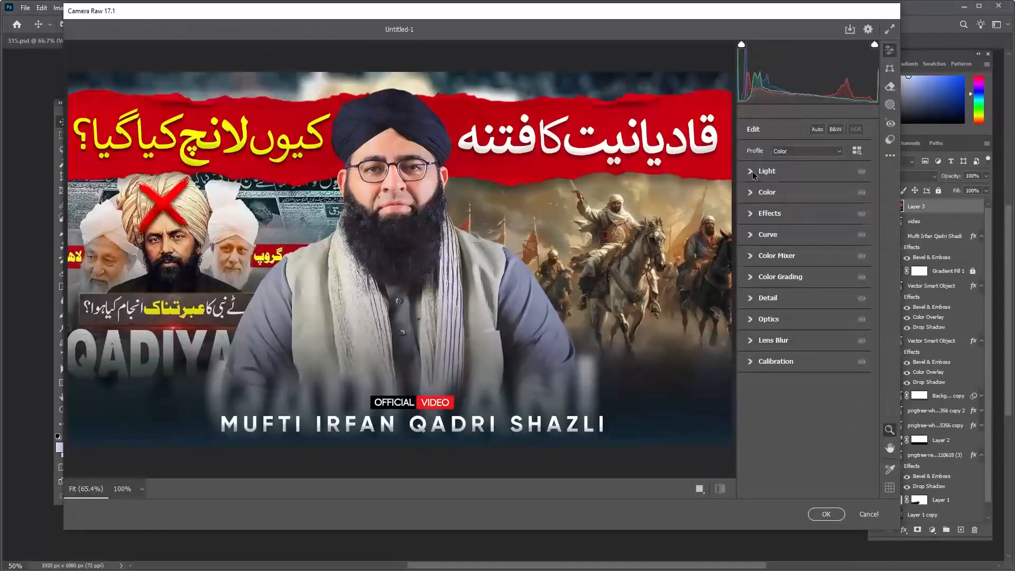
left_click(753, 172)
left_click_drag(810, 211, 839, 194)
type("00.")
left_click_drag(849, 187, 829, 191)
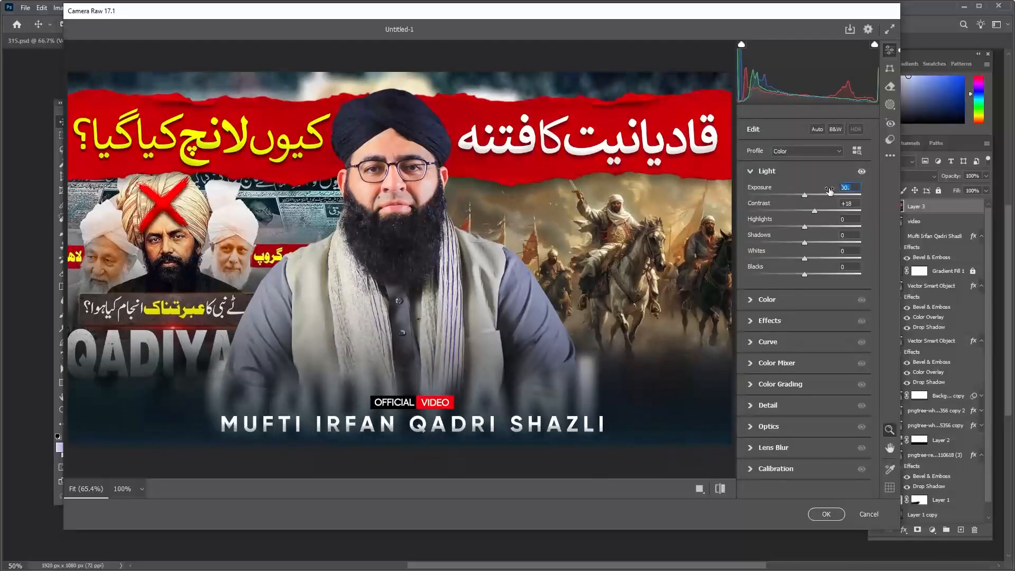
type("3")
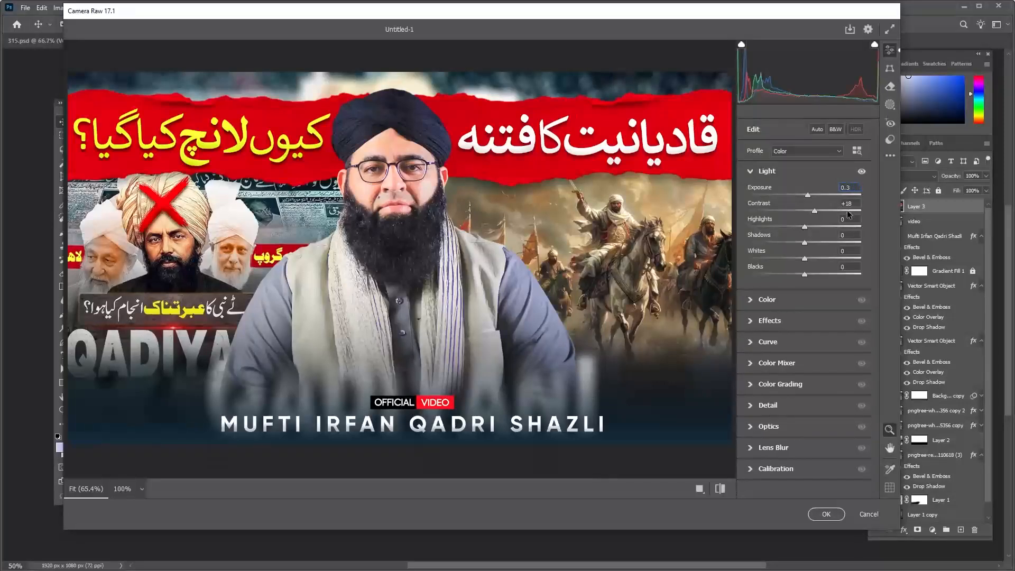
type("0.")
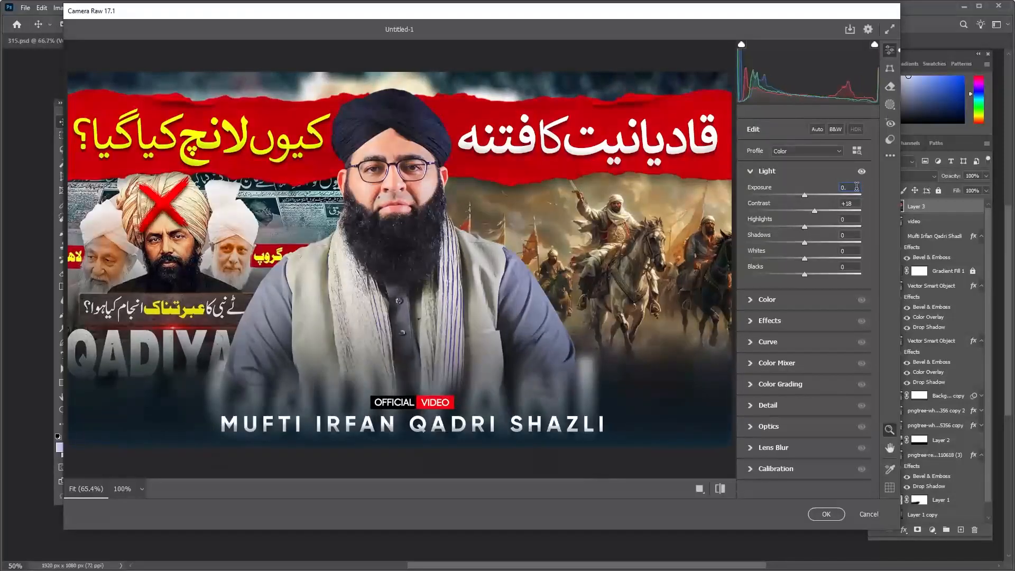
type("2")
left_click_drag(804, 242, 795, 279)
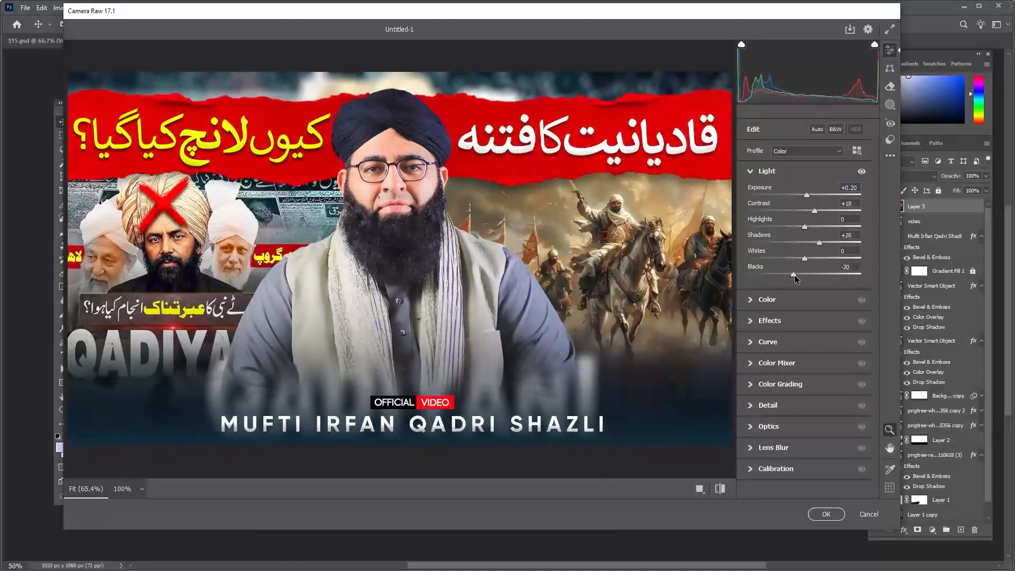
- Set the Camera Raw vibrance to +30 and saturation to +5
left_click(762, 300)
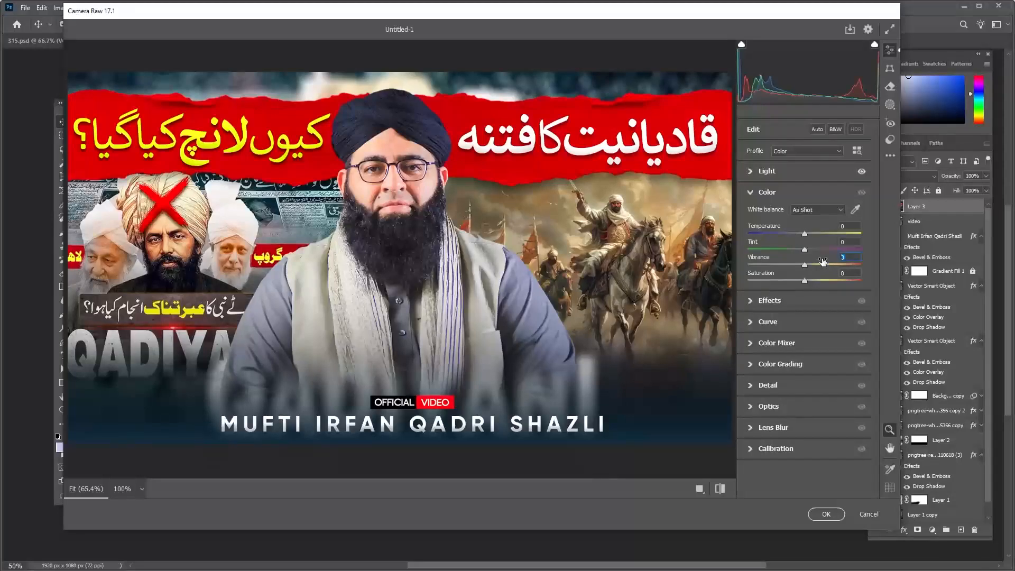
left_click_drag(812, 264, 828, 264)
key("Tab")
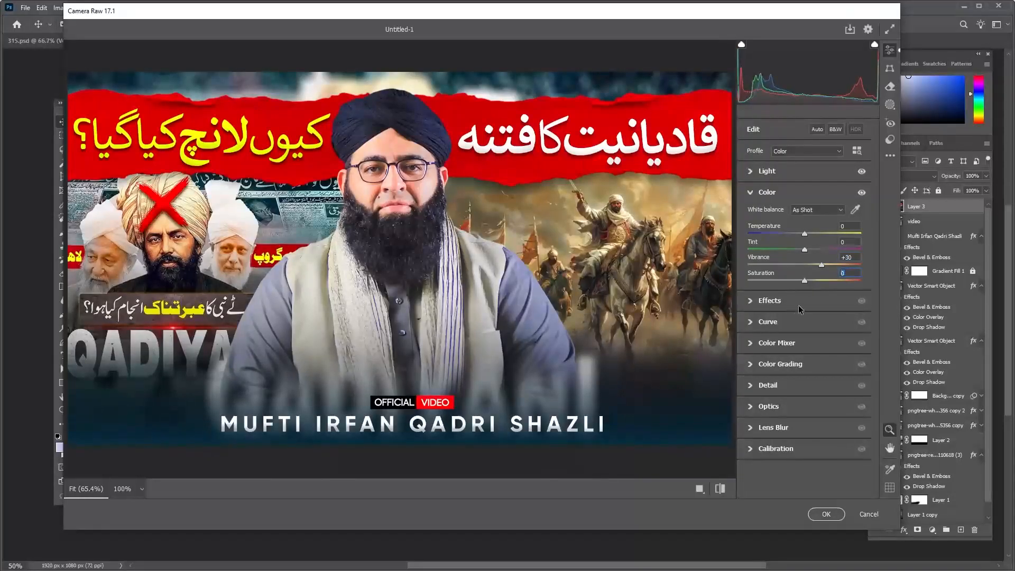
type("5")
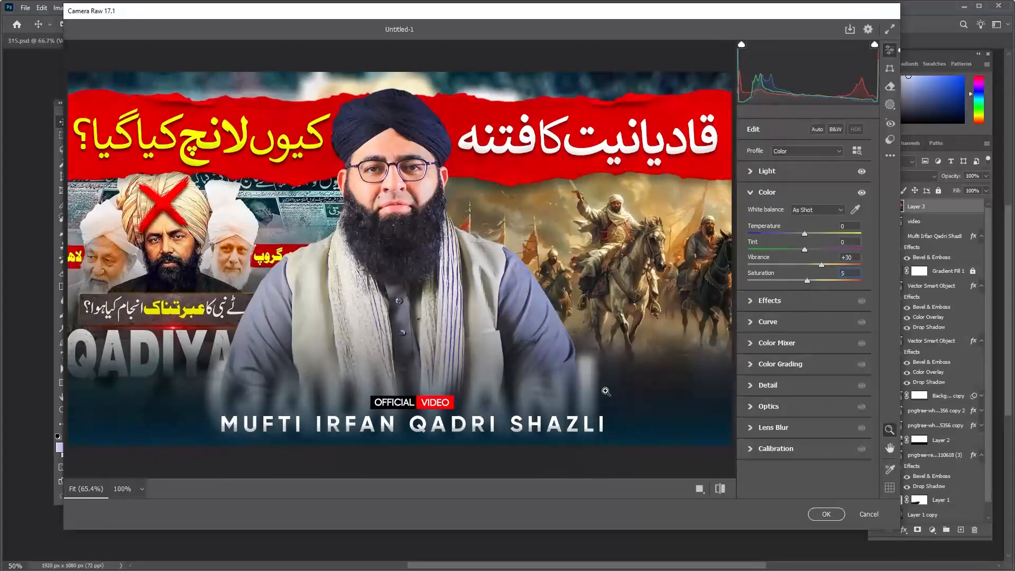
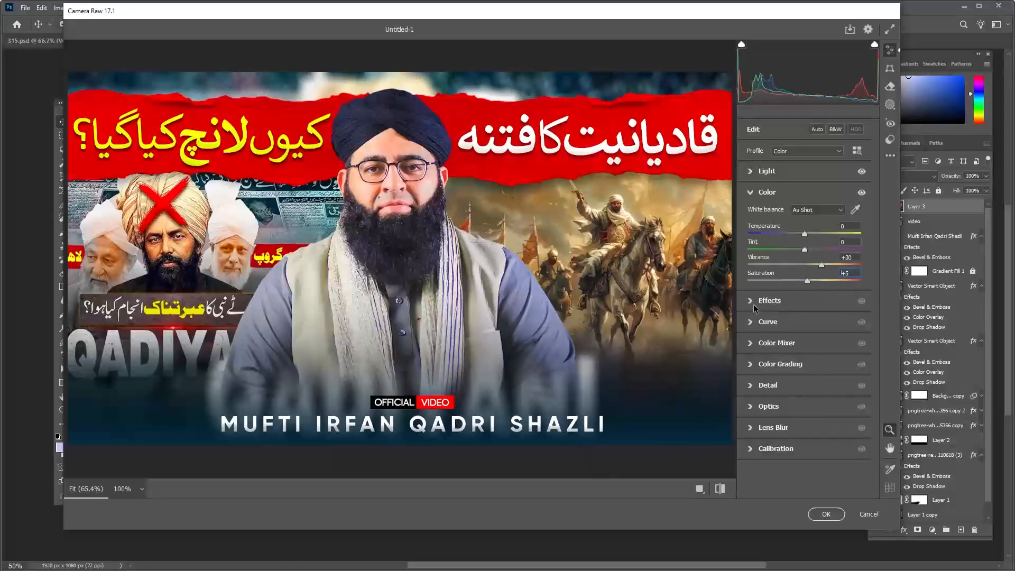
- Set the Camera Raw texture and clarity effects to 50 each
left_click(750, 302)
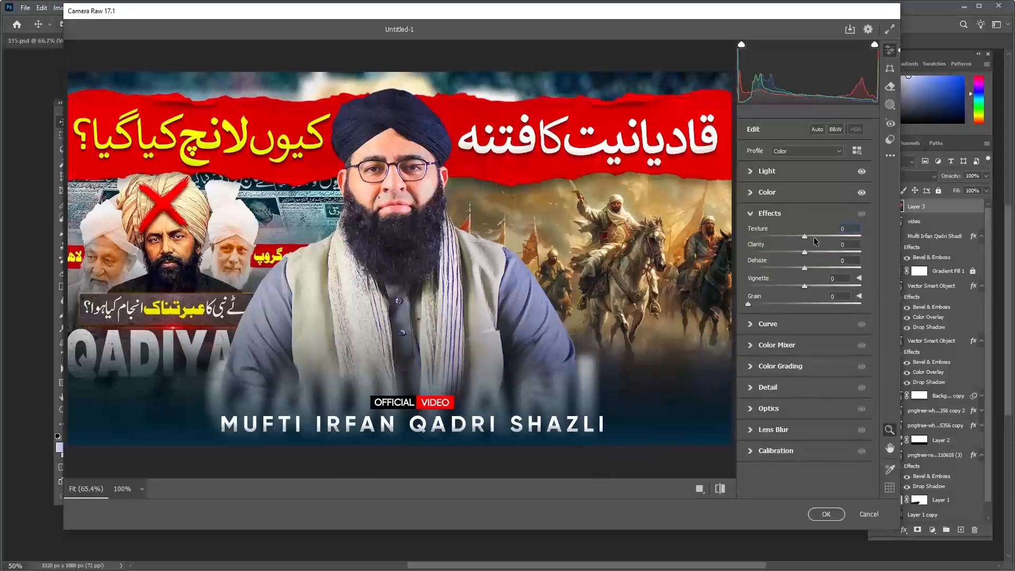
left_click_drag(807, 238, 838, 236)
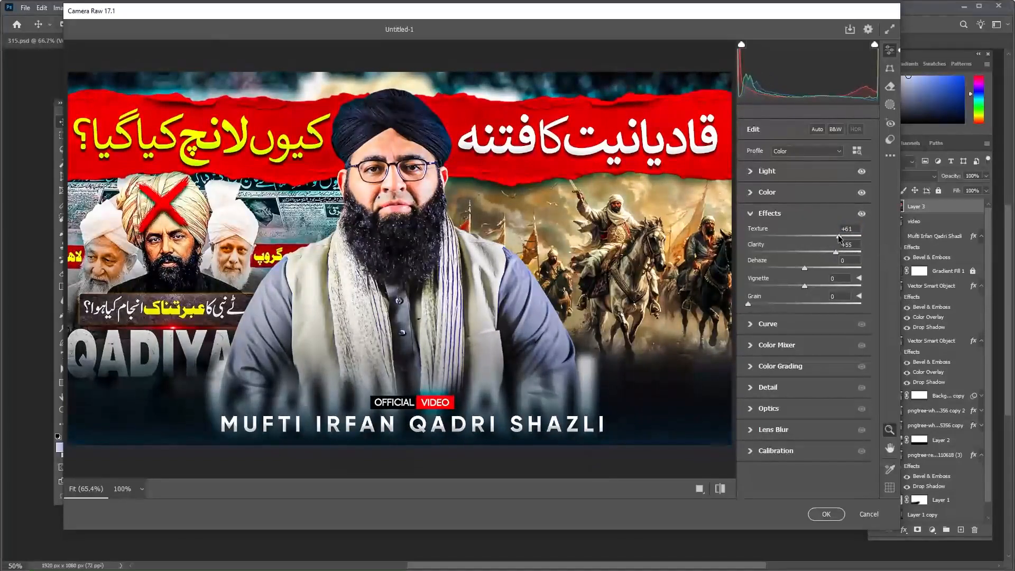
type("50")
left_click(858, 244)
type("50")
- Raise the point curve's midtones to input 118, output 132, and move its black point to input 9, output 0
left_click(754, 327)
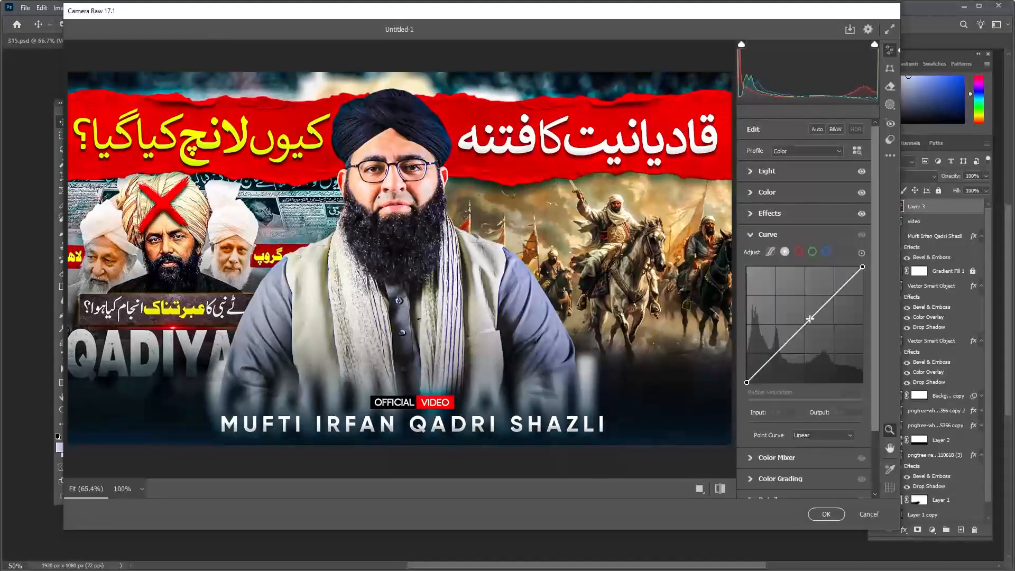
left_click_drag(803, 325, 801, 323)
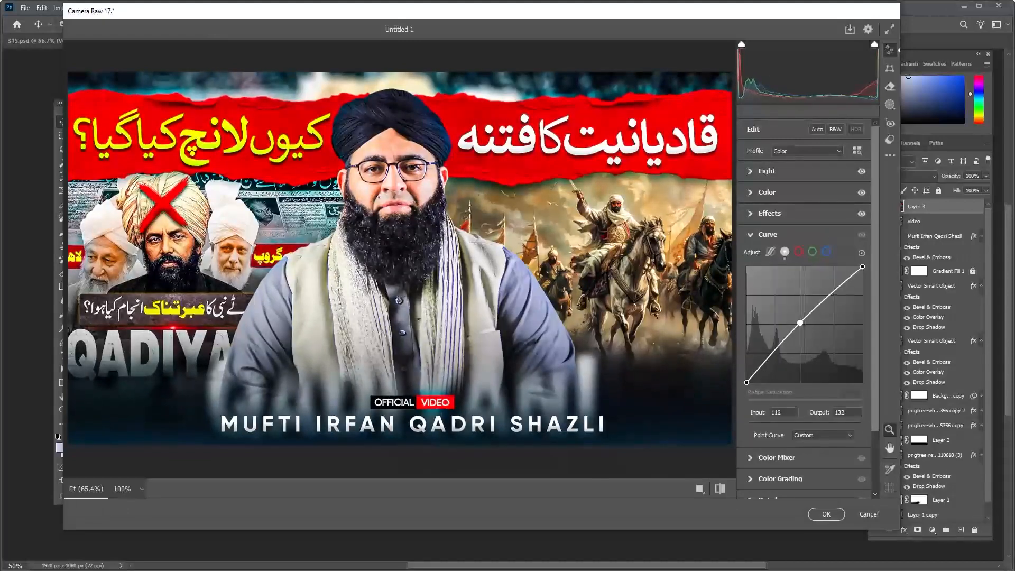
left_click_drag(746, 382, 750, 382)
scroll(750, 393, "down", 3)
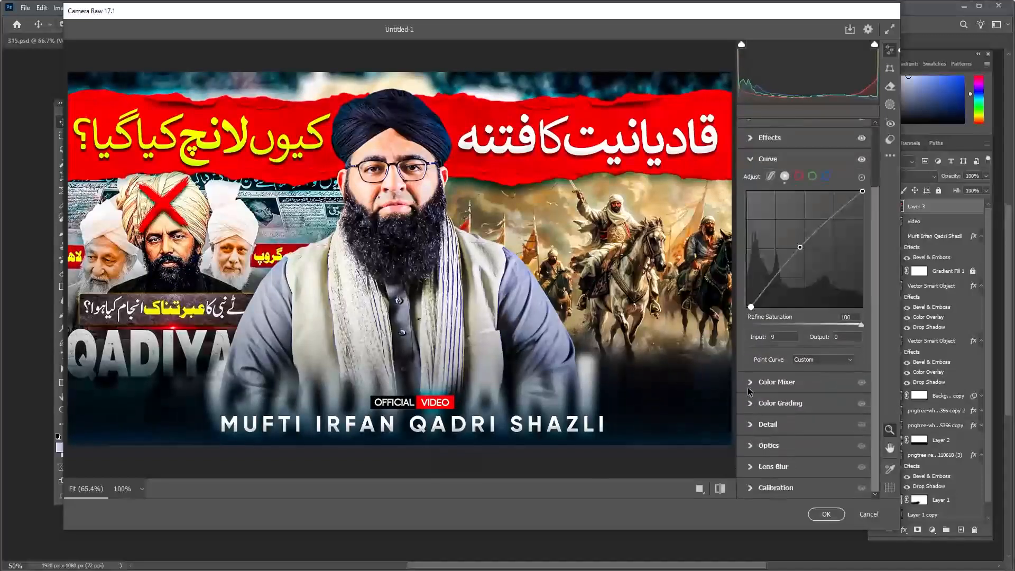
left_click(749, 385)
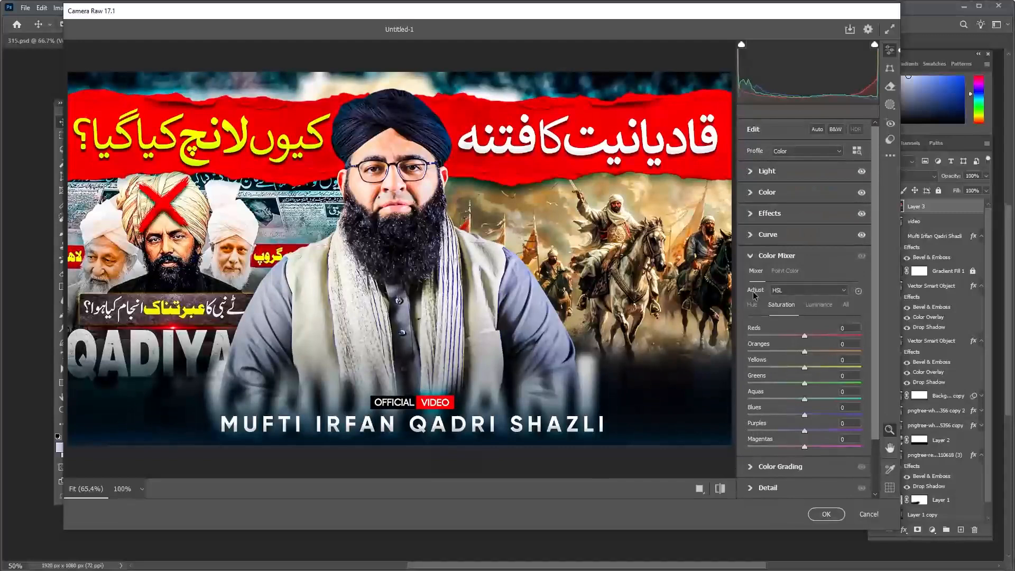
left_click(751, 256)
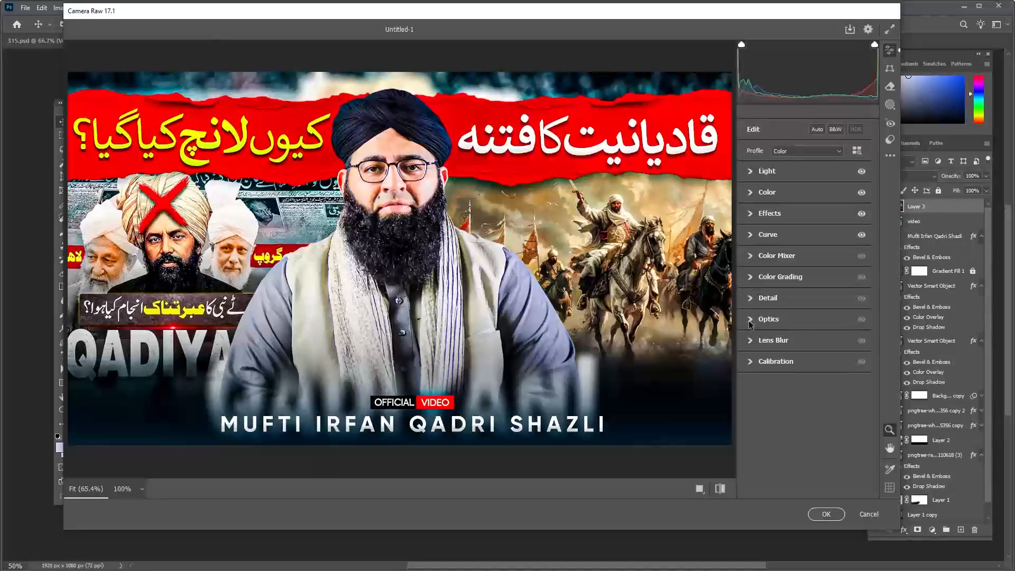
- Set the Sharpening in the Camera Raw Detail settings to 10
left_click(750, 298)
left_click(841, 316)
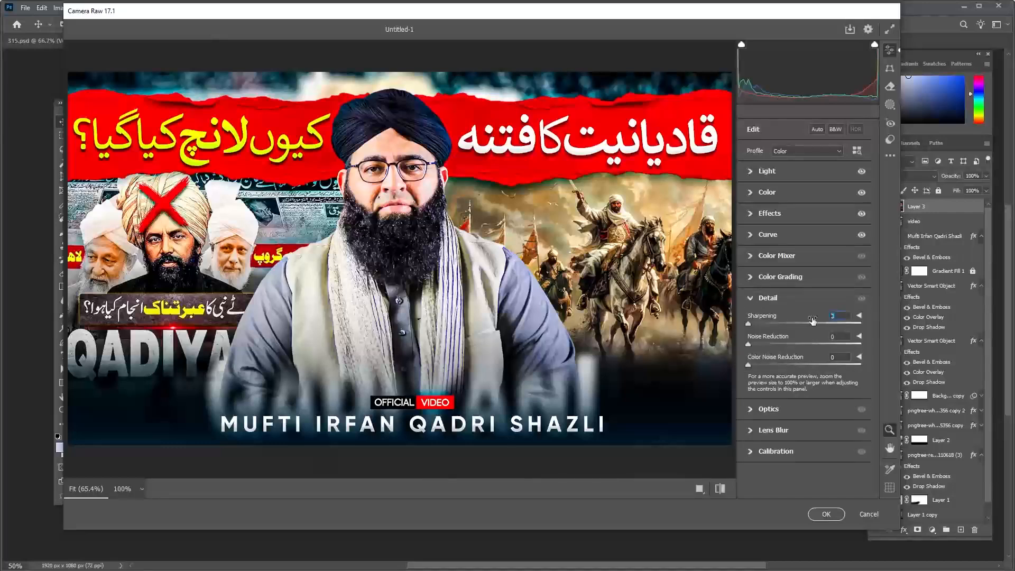
type("10")
- Try a negative Optics vignette of -12 and reset it to 0
left_click(749, 412)
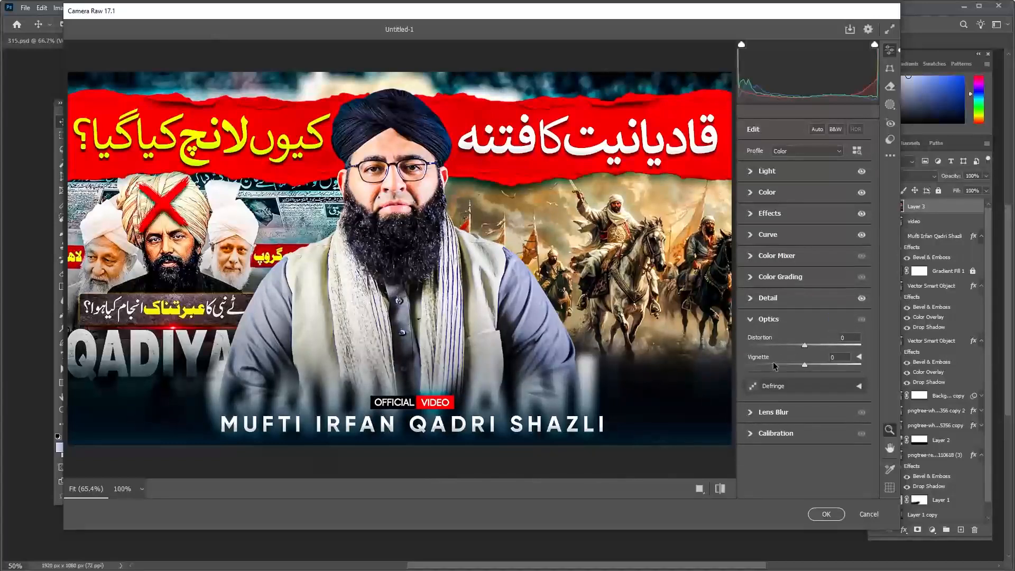
left_click(767, 365)
left_click_drag(766, 365, 799, 364)
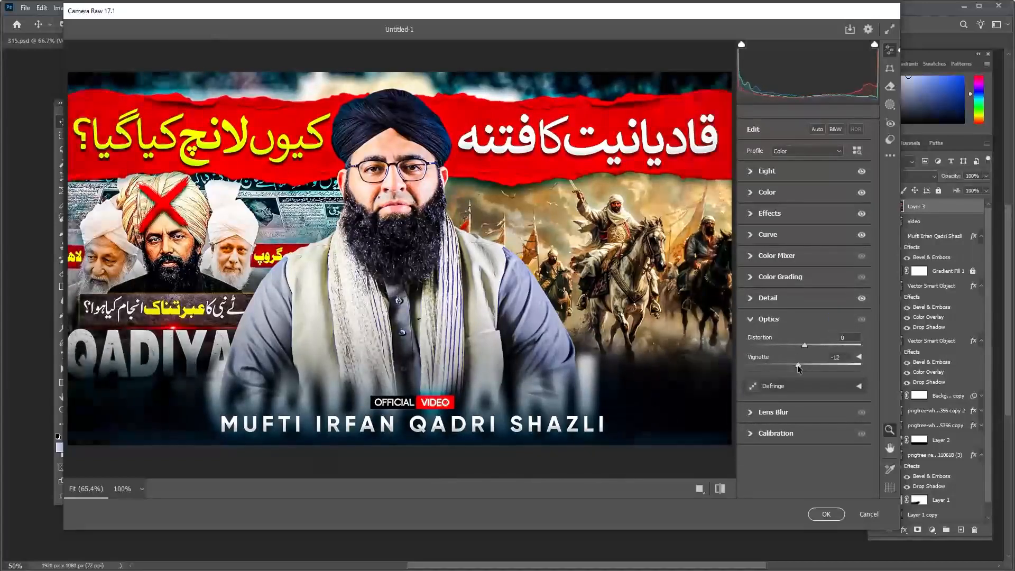
left_click(842, 358)
type("0")
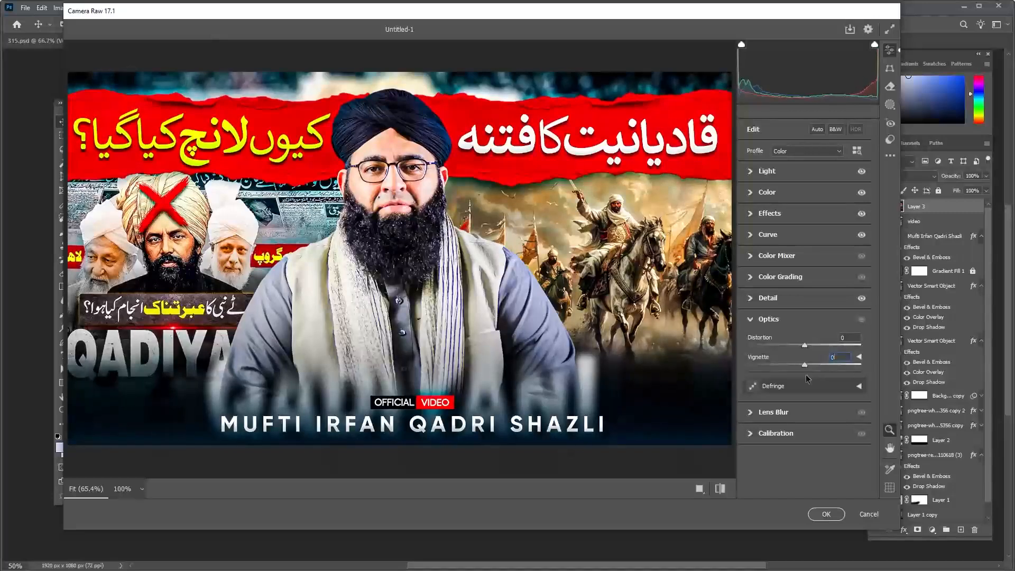
- Apply the Camera Raw adjustments to the merged thumbnail layer
left_click(826, 514)
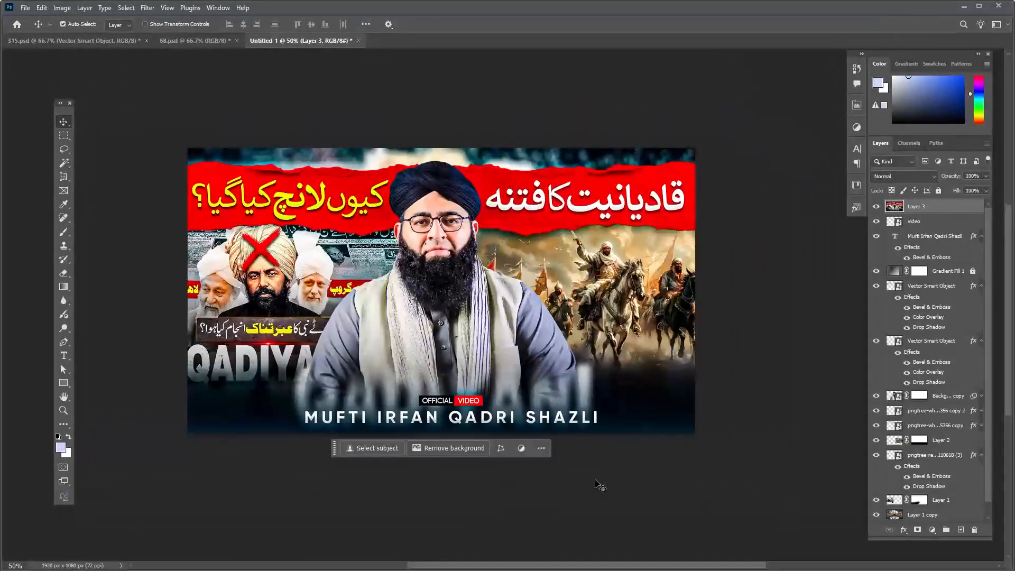
key("ctrl+minus")
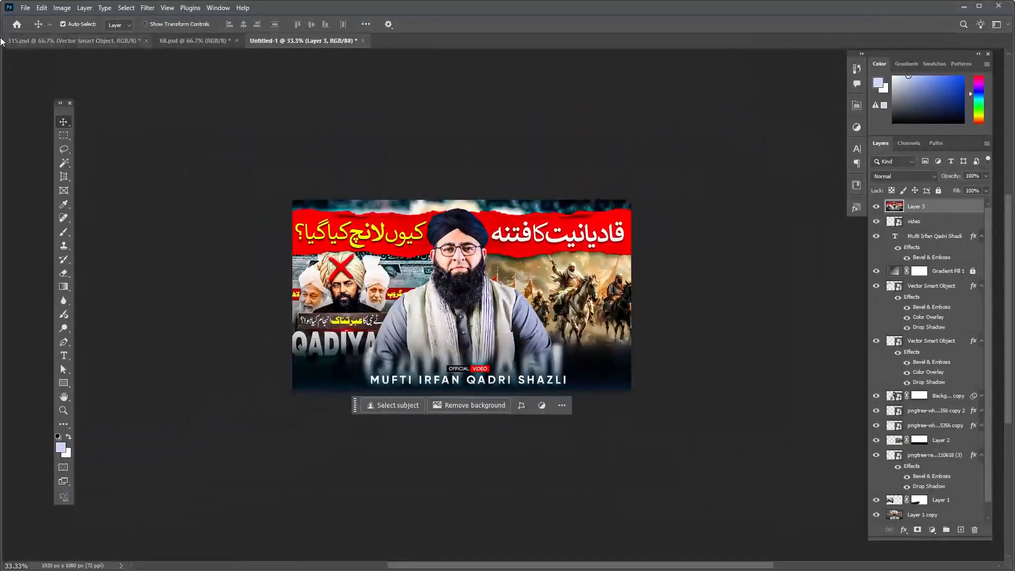
- Show the hidden portrait layer in 315.psd and reorder the open documents so Untitled-1 sits beside it
left_click(24, 42)
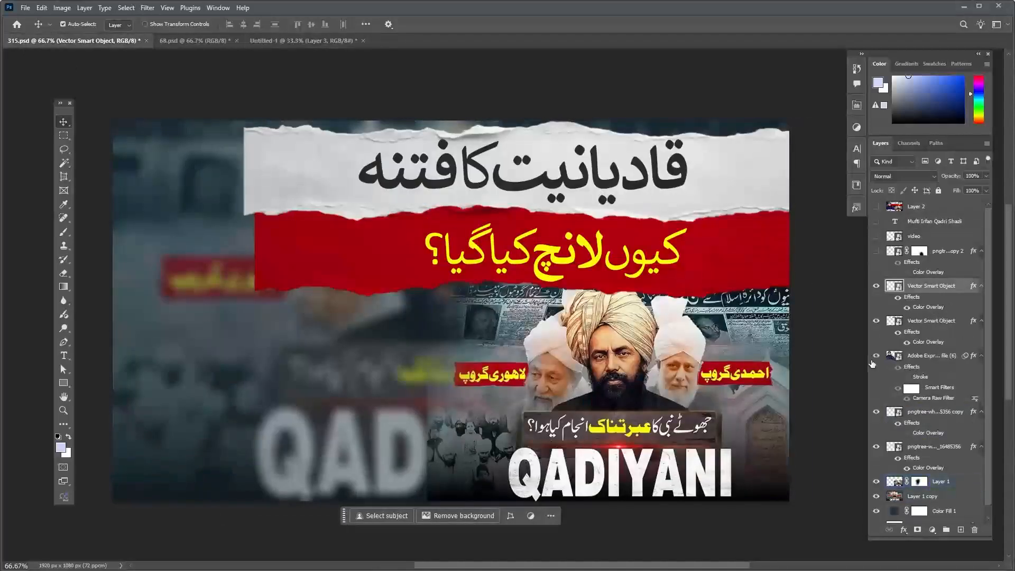
left_click(876, 355)
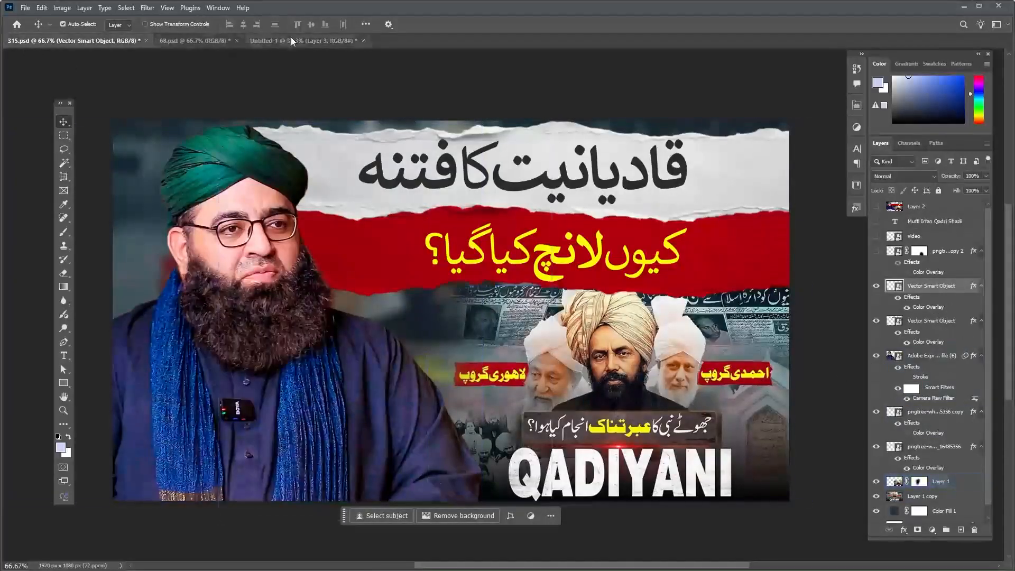
left_click(251, 40)
left_click_drag(250, 34, 205, 41)
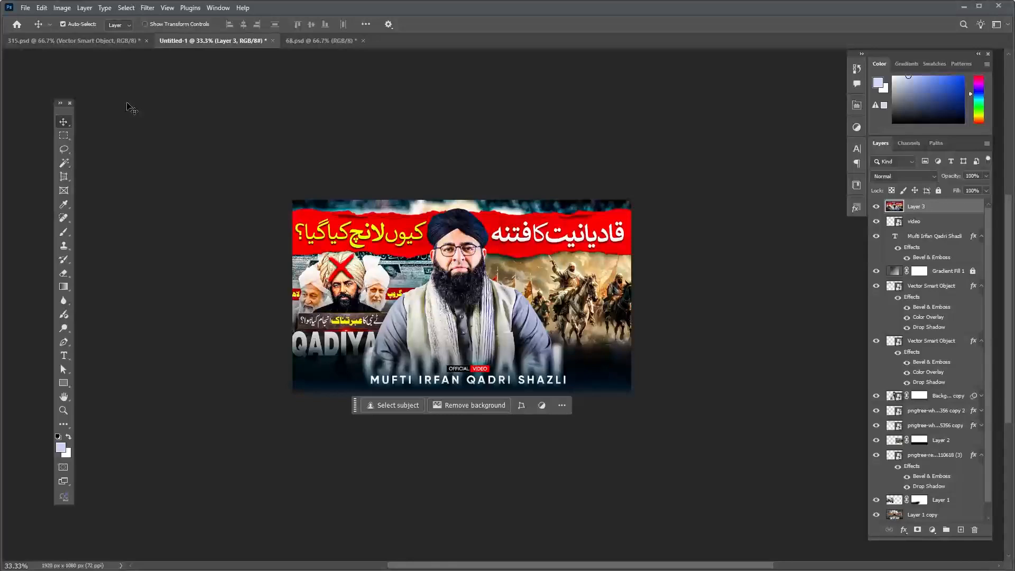
- Create a new 1920 x 1080 px RGB document at 72 pixels/inch with a white background
key("ctrl+n")
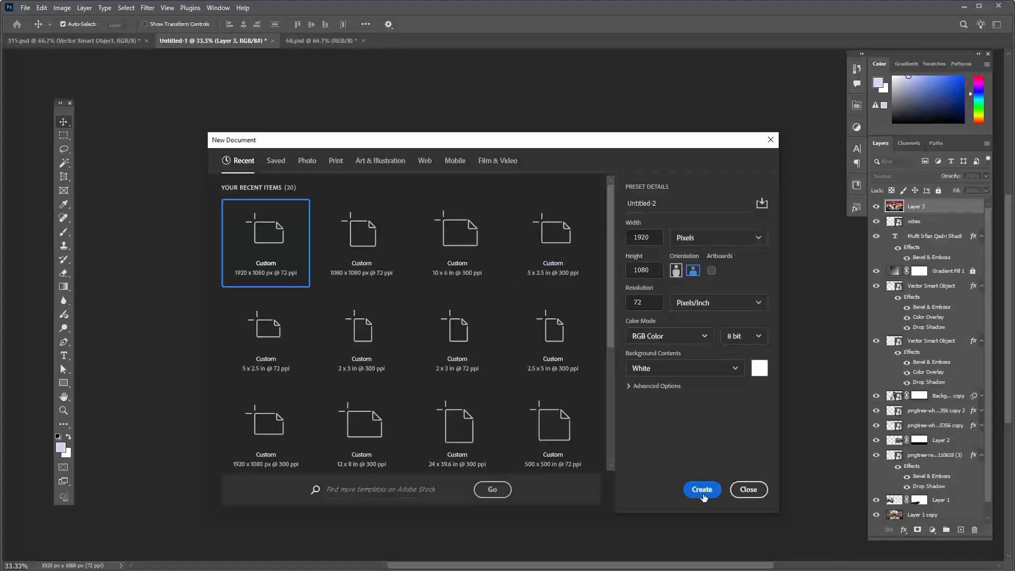
left_click(702, 490)
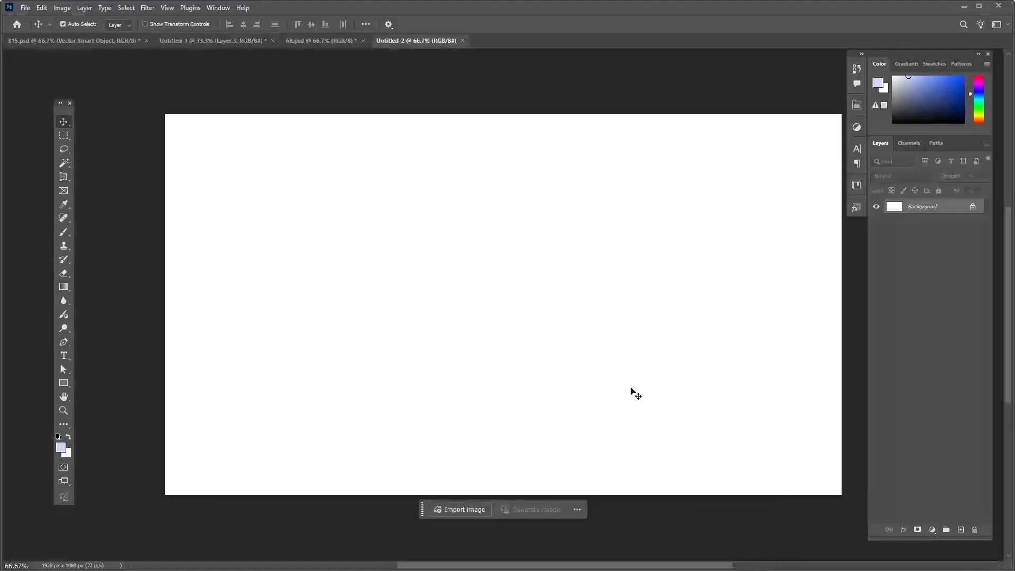
- Copy the green-turban portrait layer from 315.psd into Untitled-2 and place it along the canvas's left side
left_click(49, 41)
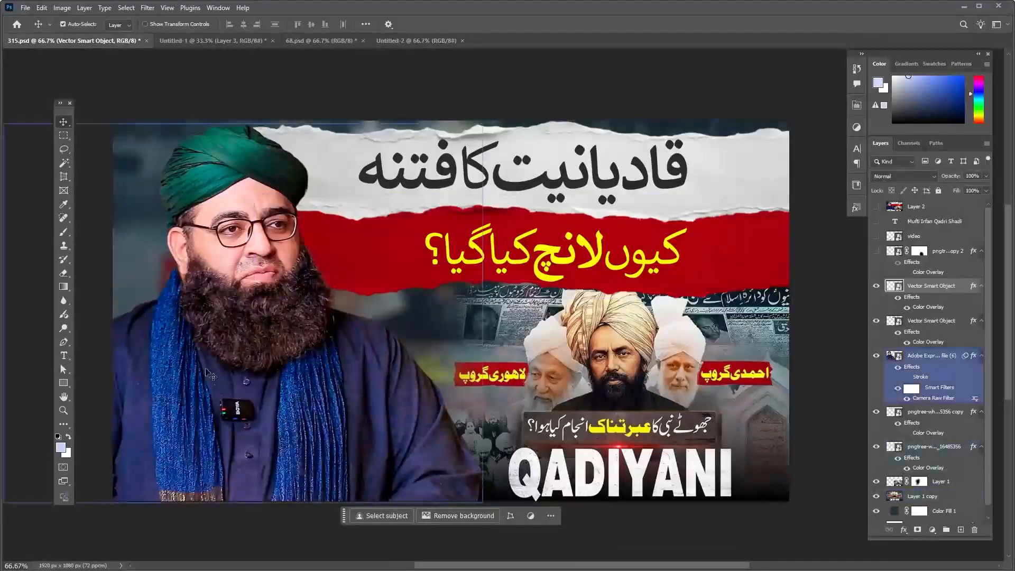
left_click(159, 42)
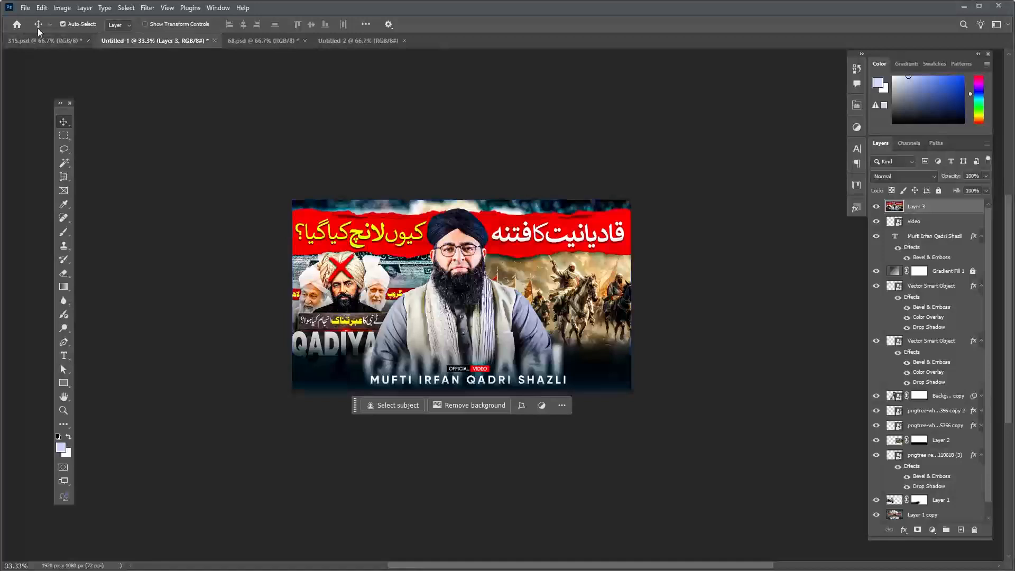
left_click(45, 41)
left_click(353, 117)
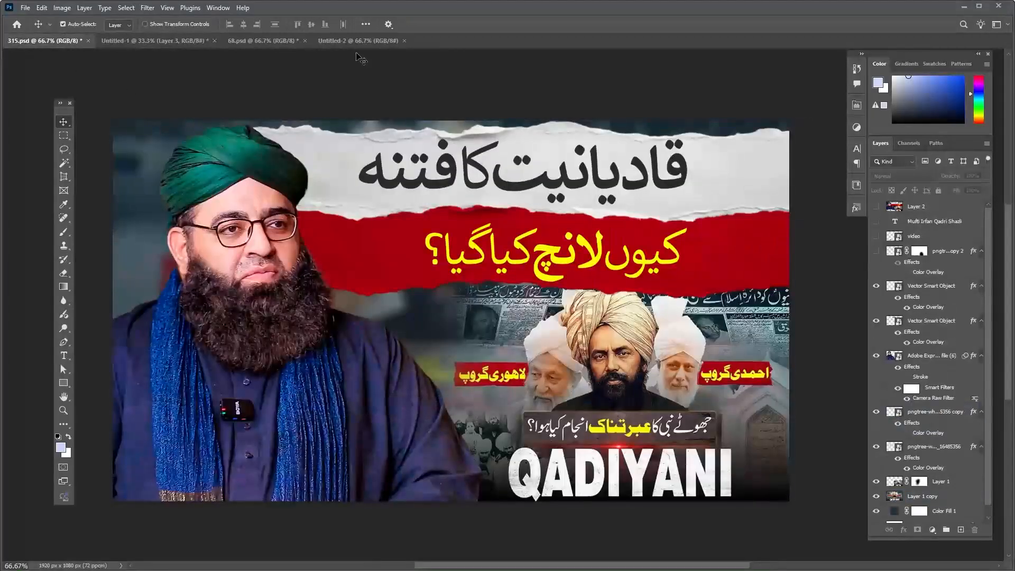
left_click(359, 42)
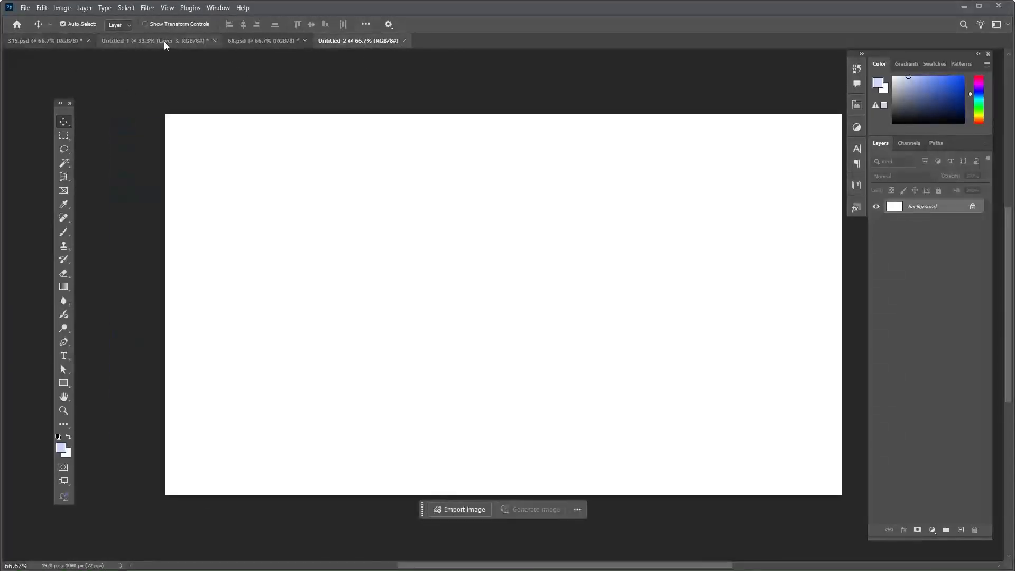
left_click(51, 42)
left_click_drag(253, 285, 304, 280)
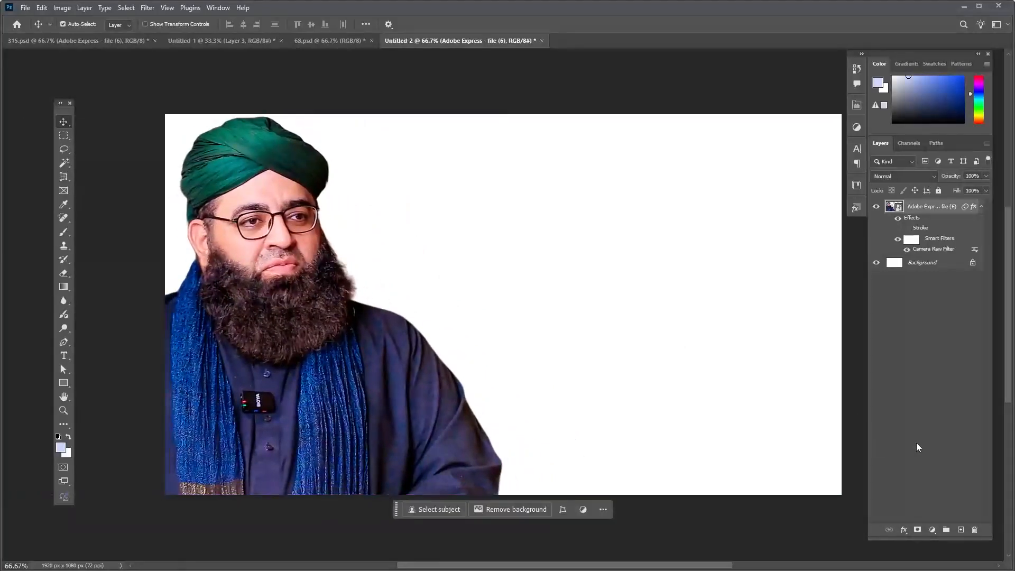
left_click(392, 497)
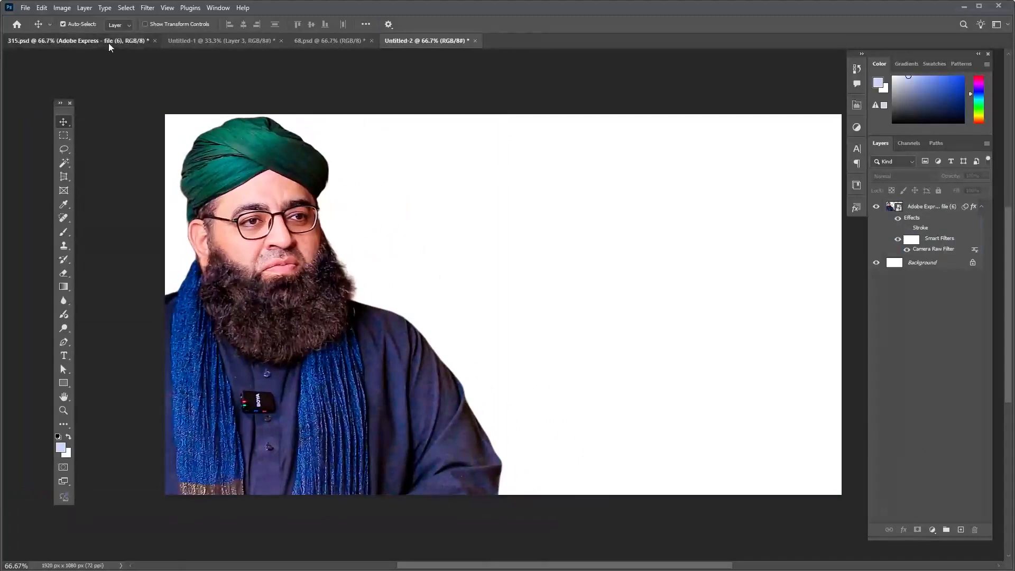
- Copy the QADIYANI image layer from 315.psd into Untitled-2, delete its layer mask and position it beside the portrait
left_click(95, 41)
left_click_drag(619, 386, 632, 349)
left_click(919, 207)
key("Delete")
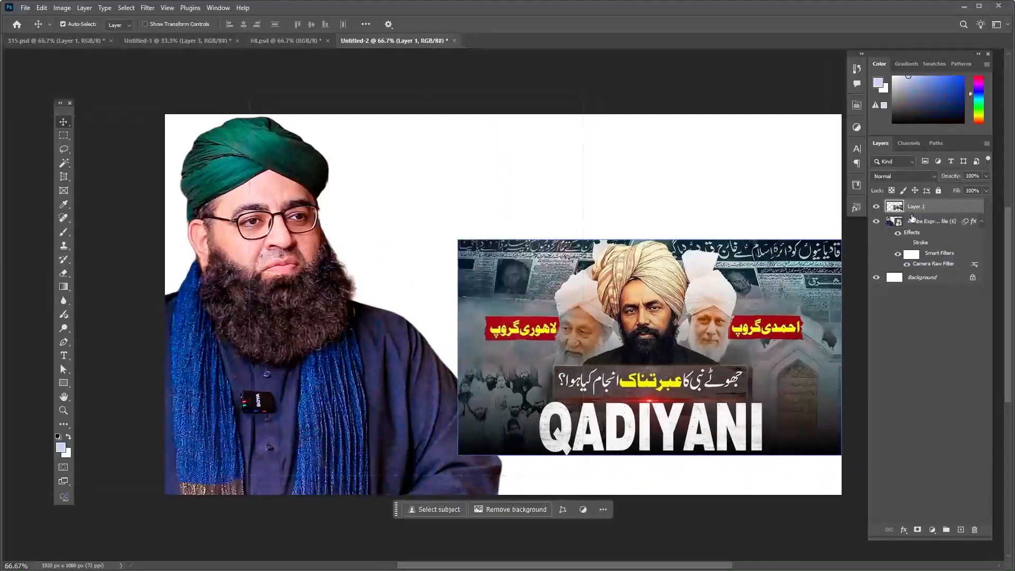
left_click_drag(647, 352, 649, 345)
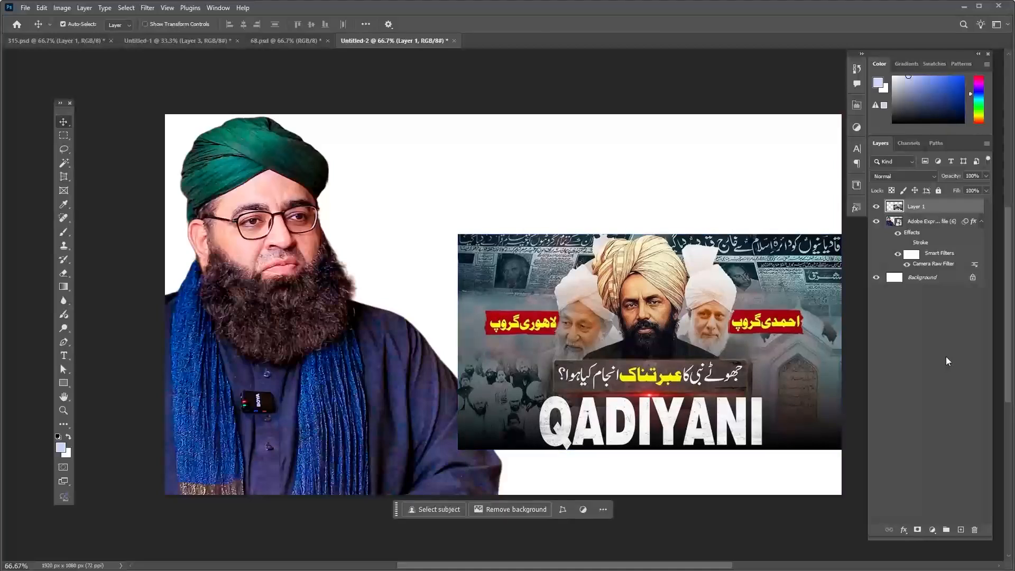
- Add a linear gradient fill layer with the Gray_09 preset and move it directly above the Background layer
left_click(932, 530)
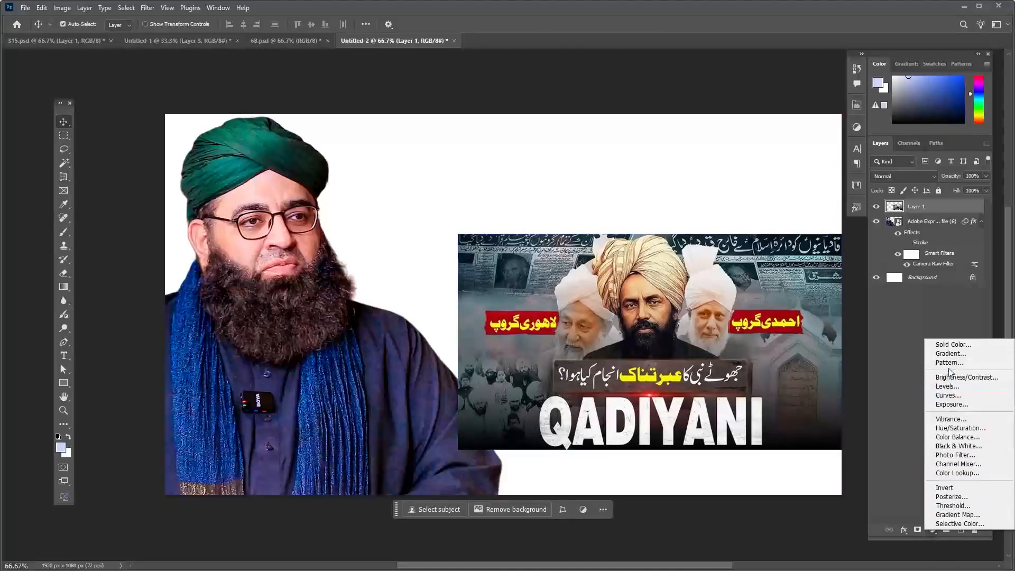
left_click(949, 353)
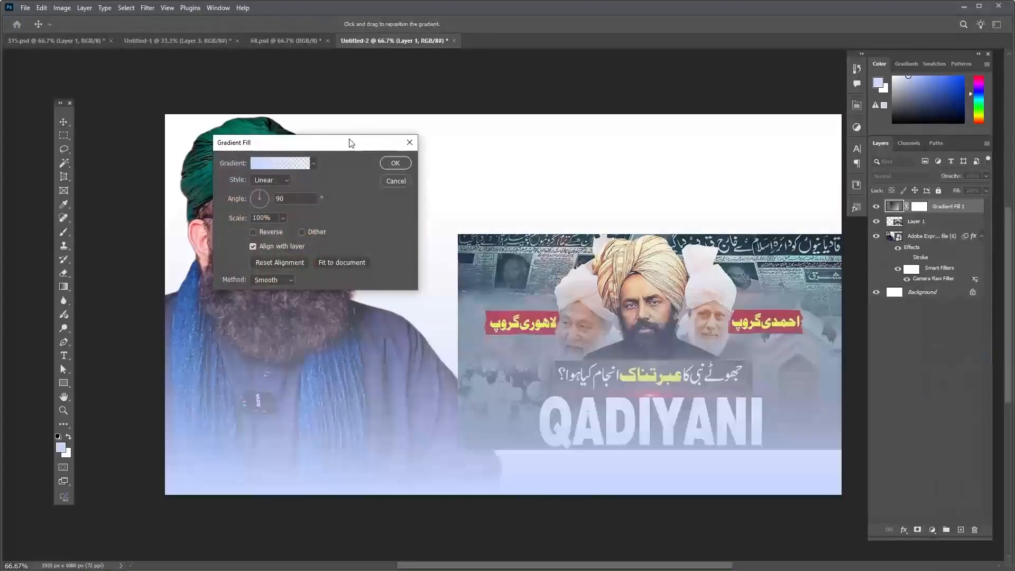
left_click(291, 164)
scroll(731, 315, "down", 2)
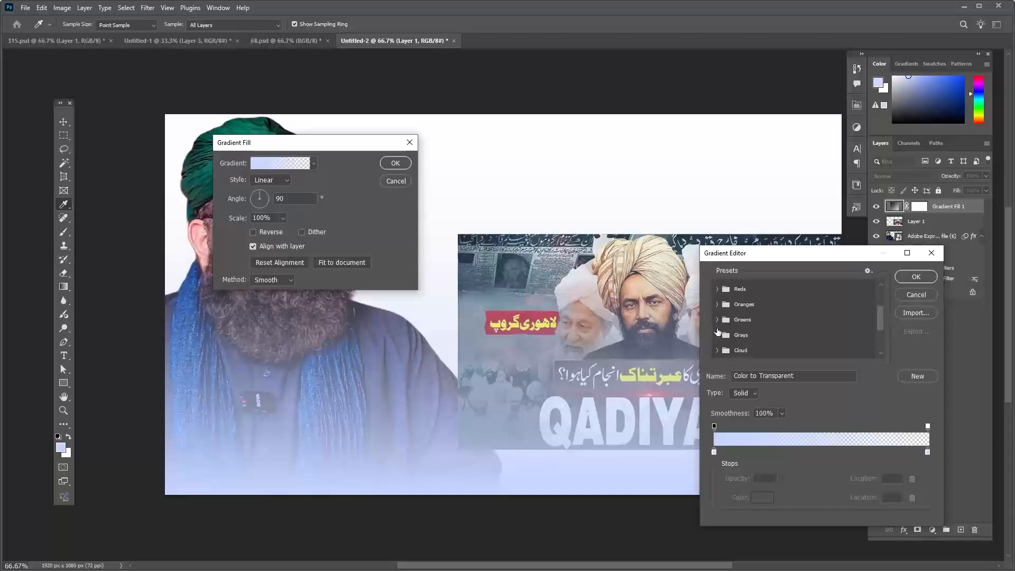
left_click_drag(745, 258, 470, 194)
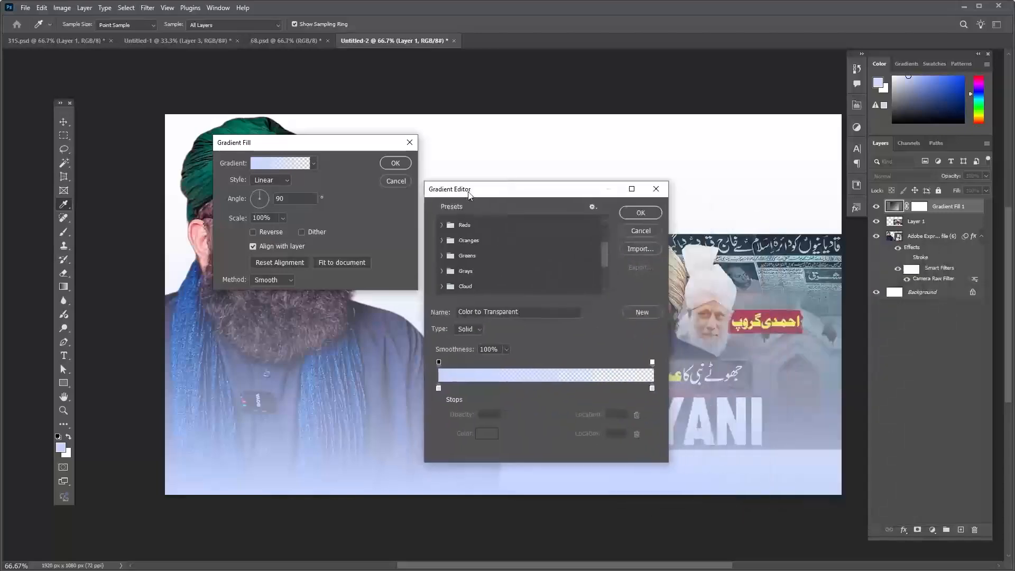
left_click_drag(665, 466, 737, 520)
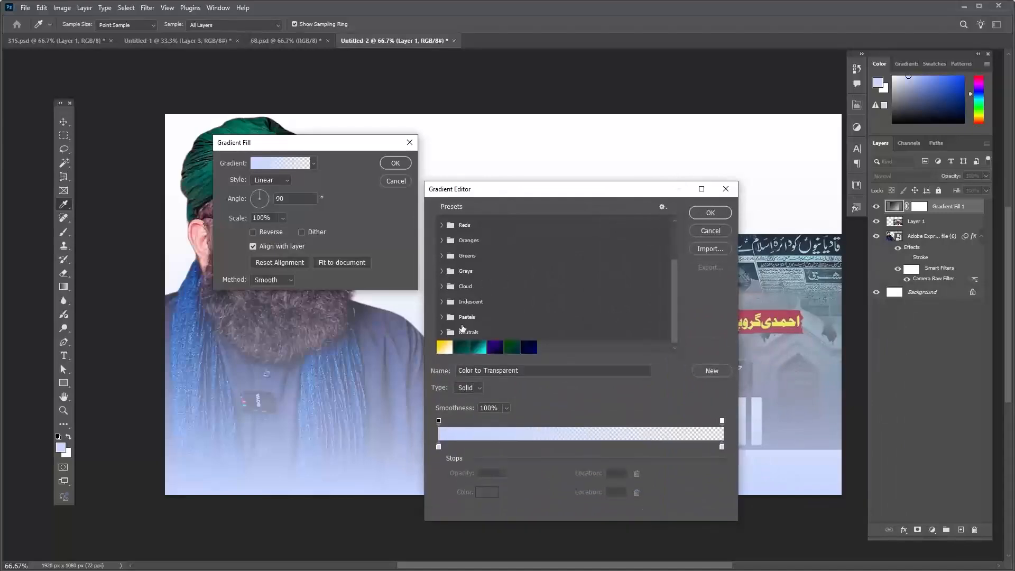
left_click(463, 347)
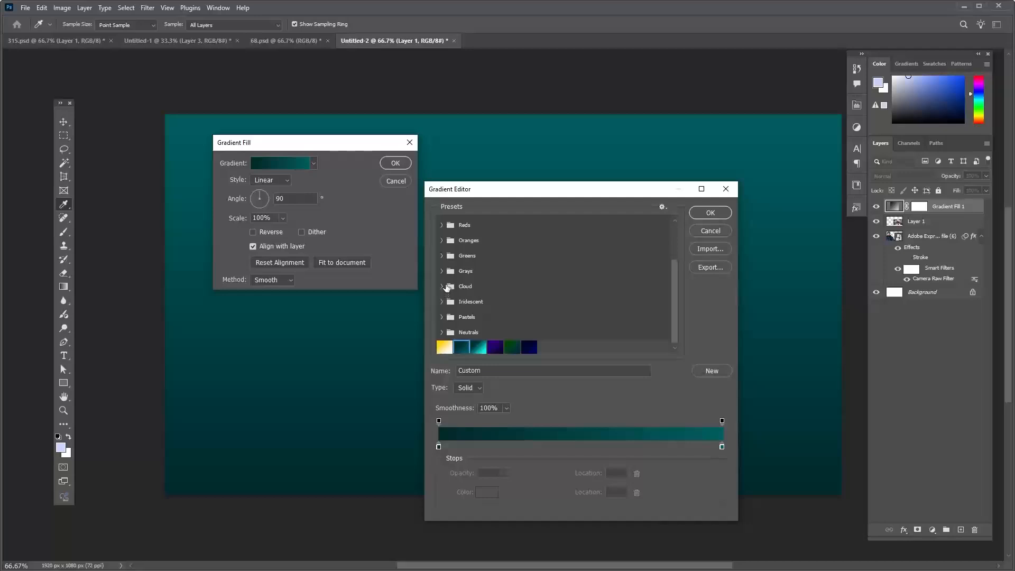
left_click(442, 271)
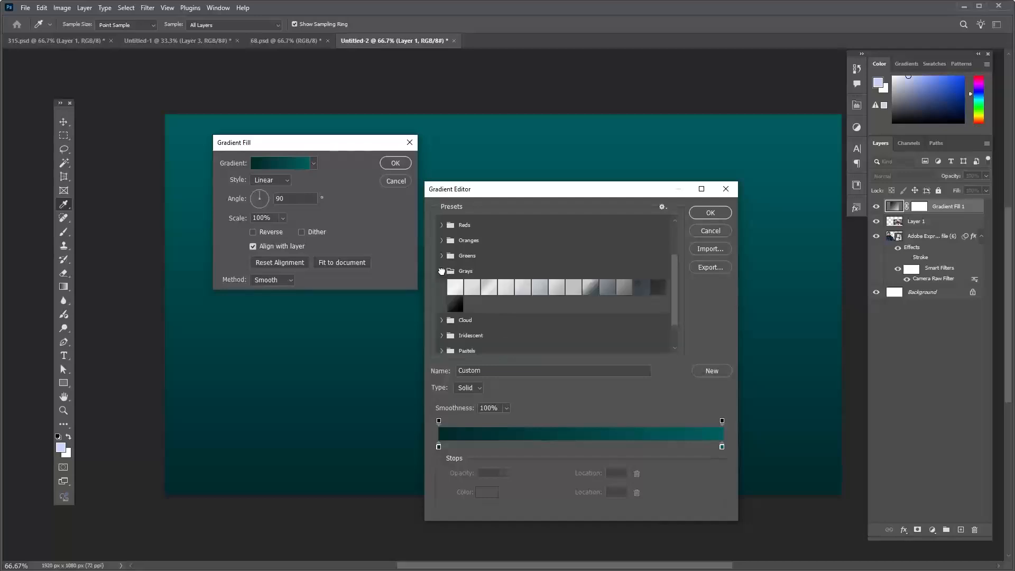
left_click(586, 287)
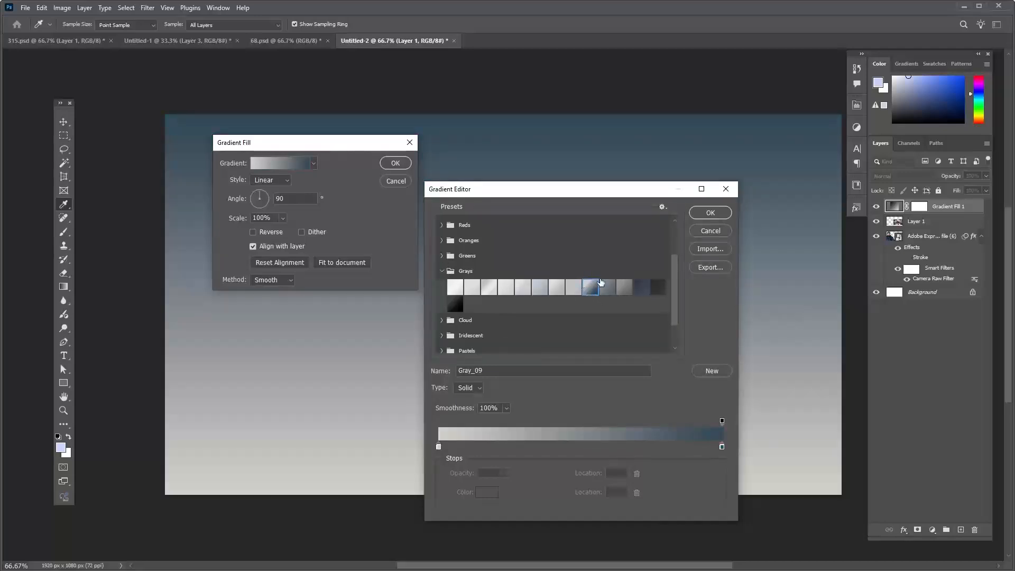
left_click(711, 212)
left_click(395, 162)
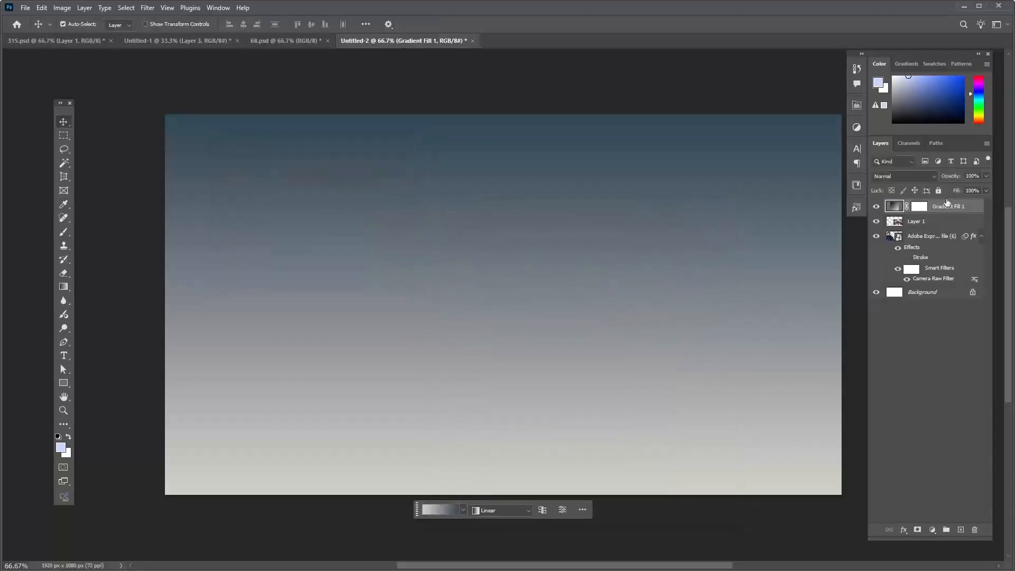
left_click_drag(972, 206, 961, 285)
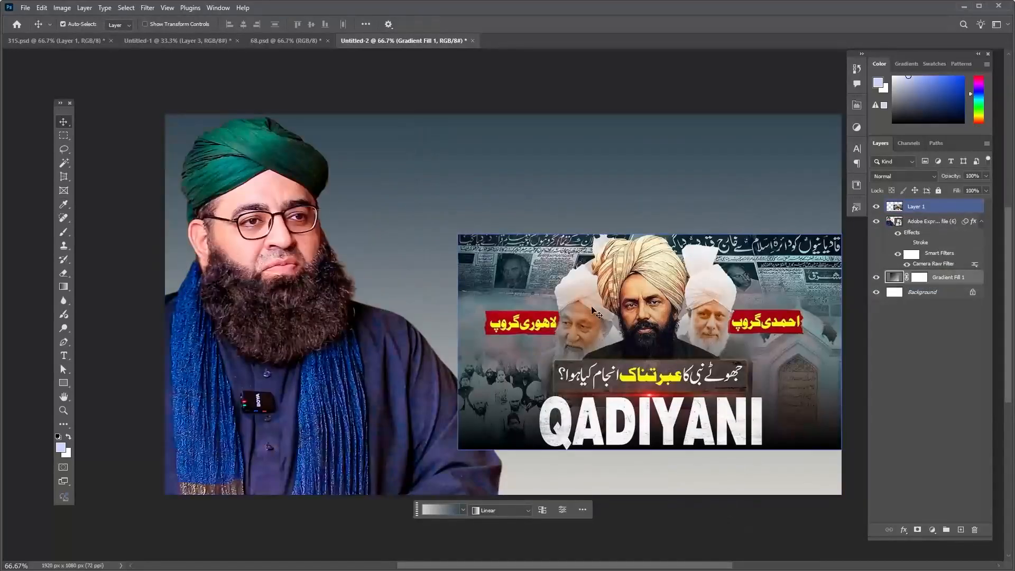
- Change the gradient fill layer to the Gray_14 preset and reverse the gradient
left_click(893, 279)
double_click(893, 280)
left_click(292, 167)
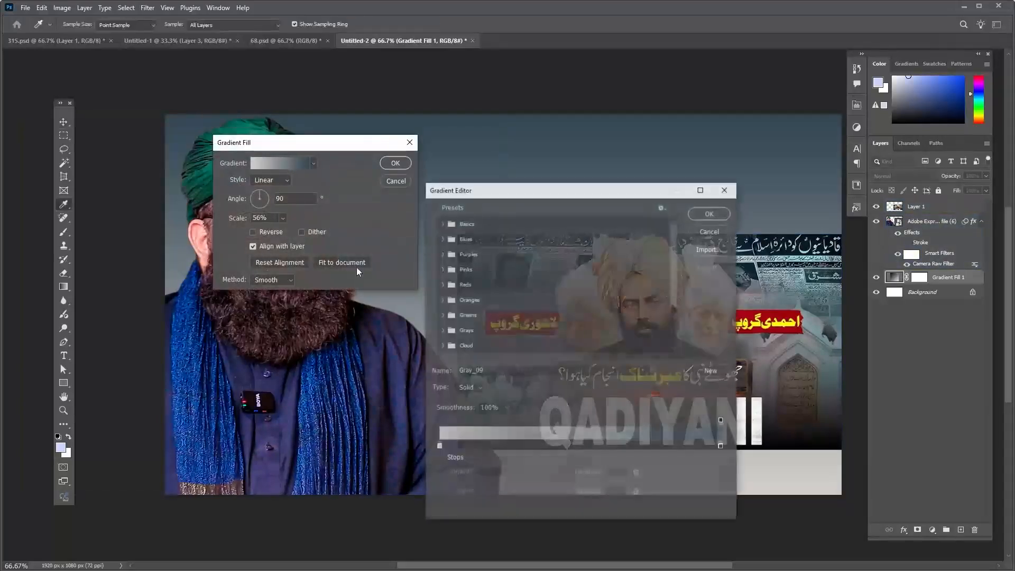
left_click(442, 331)
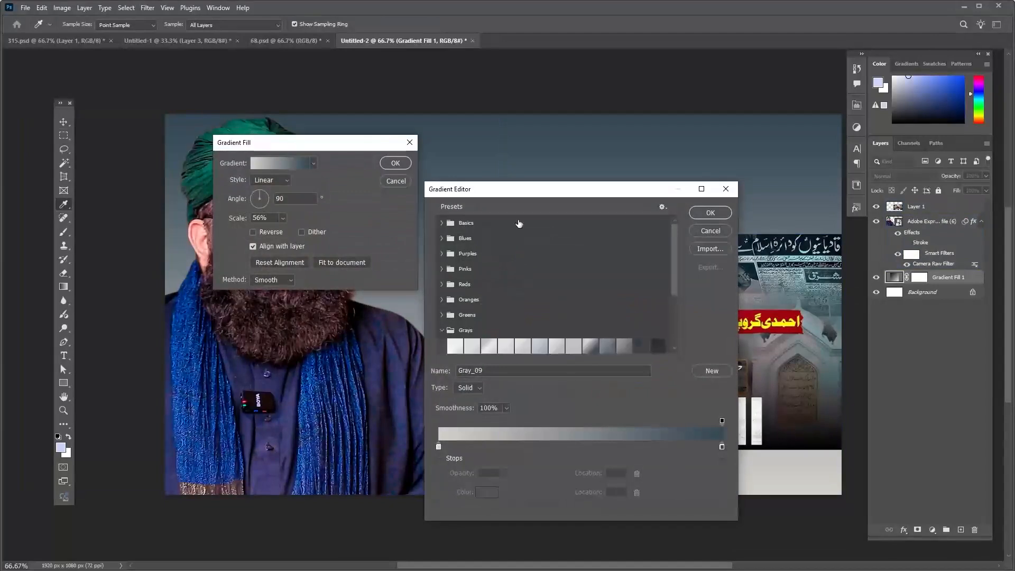
left_click(573, 346)
left_click_drag(617, 193, 367, 199)
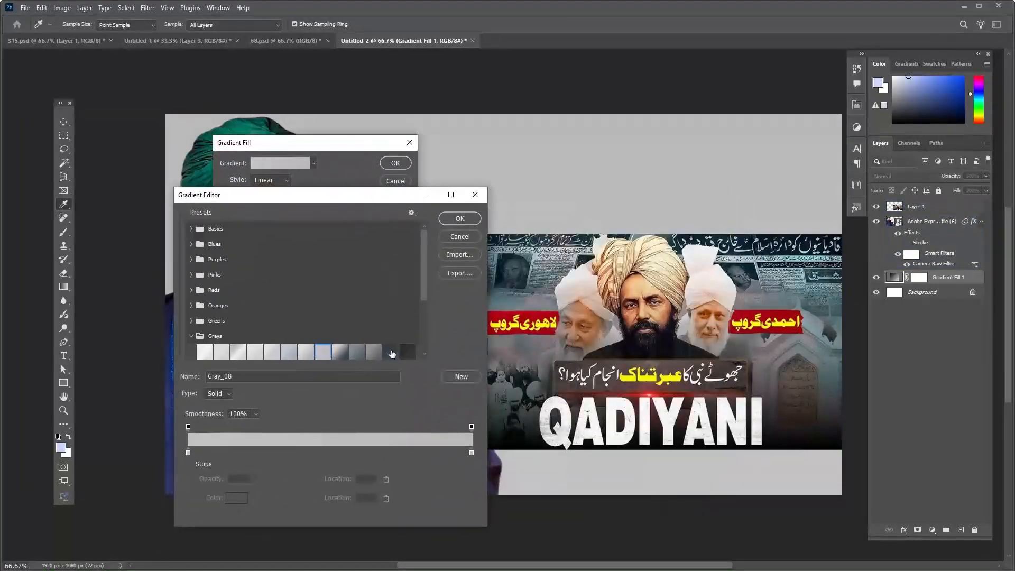
left_click(391, 354)
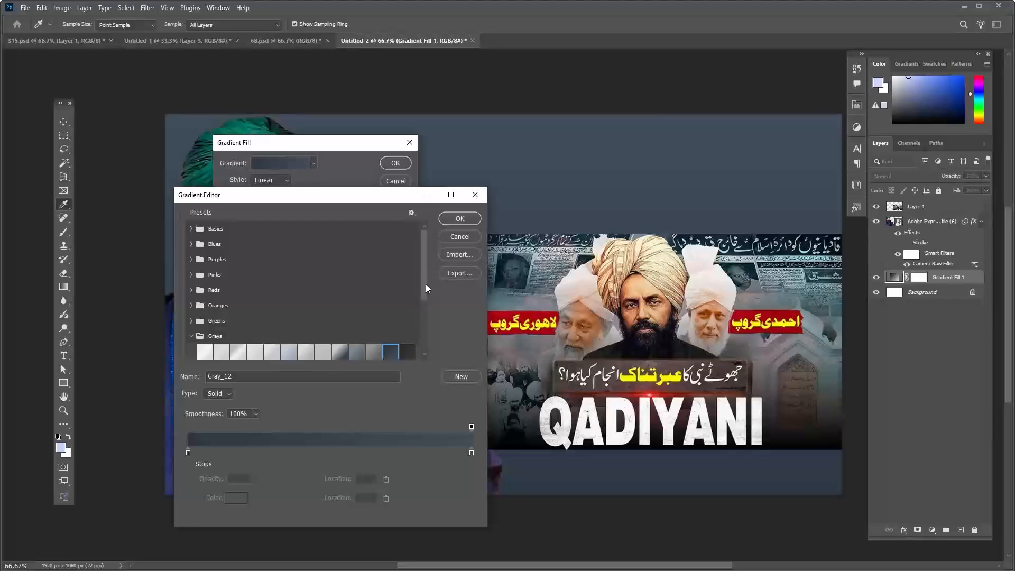
left_click_drag(426, 288, 422, 304)
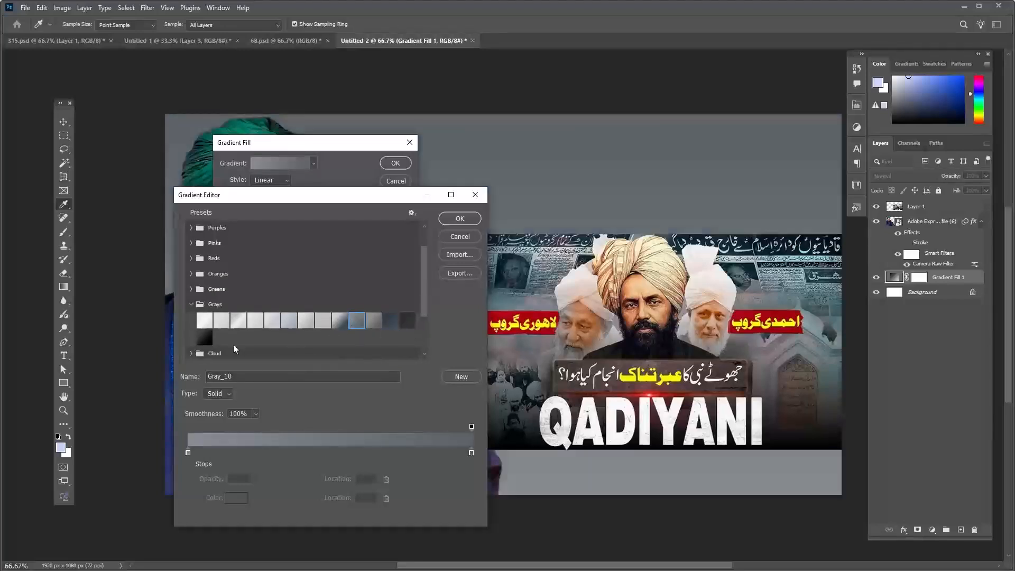
left_click(205, 338)
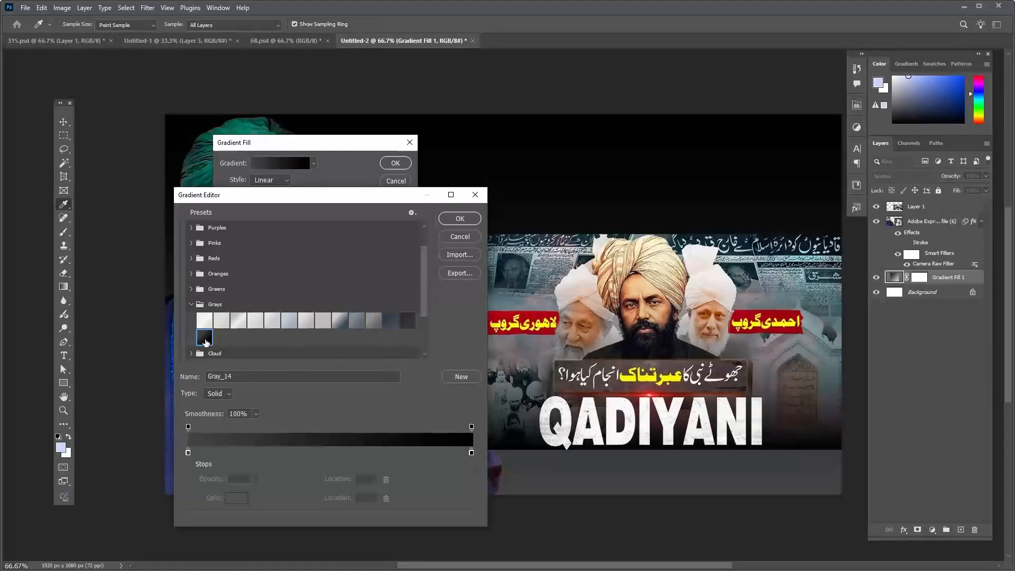
left_click(453, 222)
left_click(253, 234)
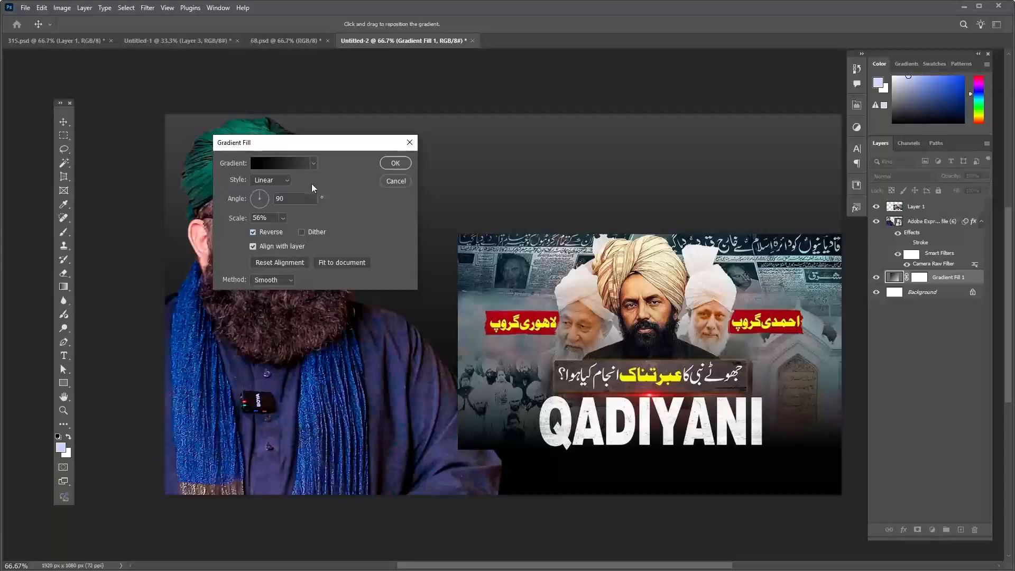
- Switch the gradient fill to the Gray_11 preset from the Grays group
left_click(270, 162)
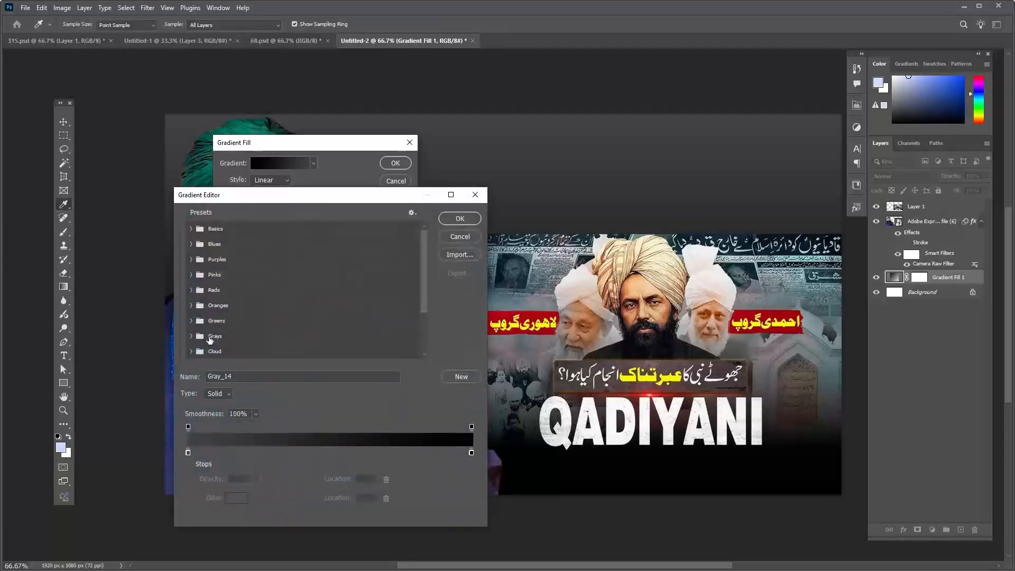
left_click(191, 336)
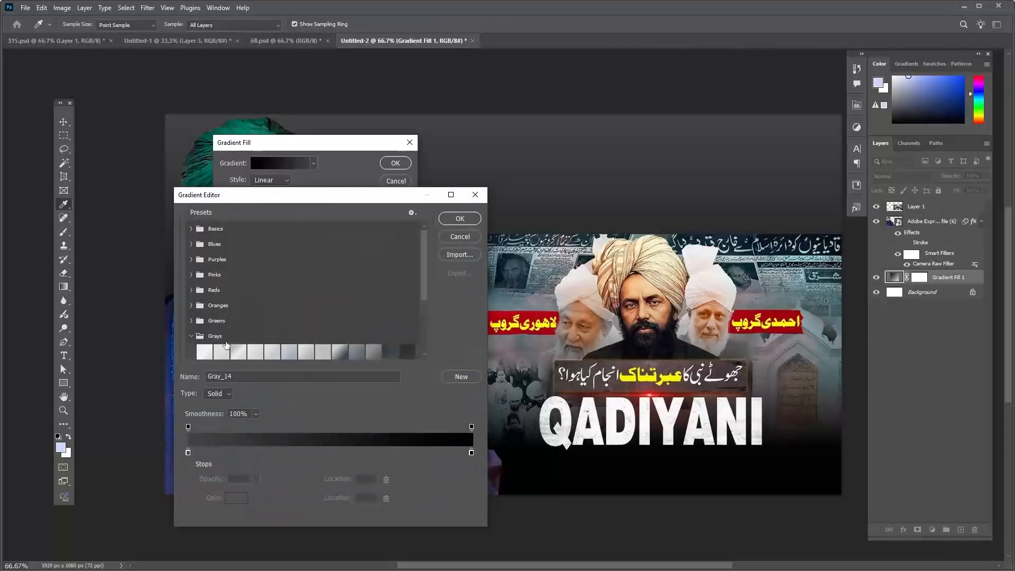
left_click(337, 351)
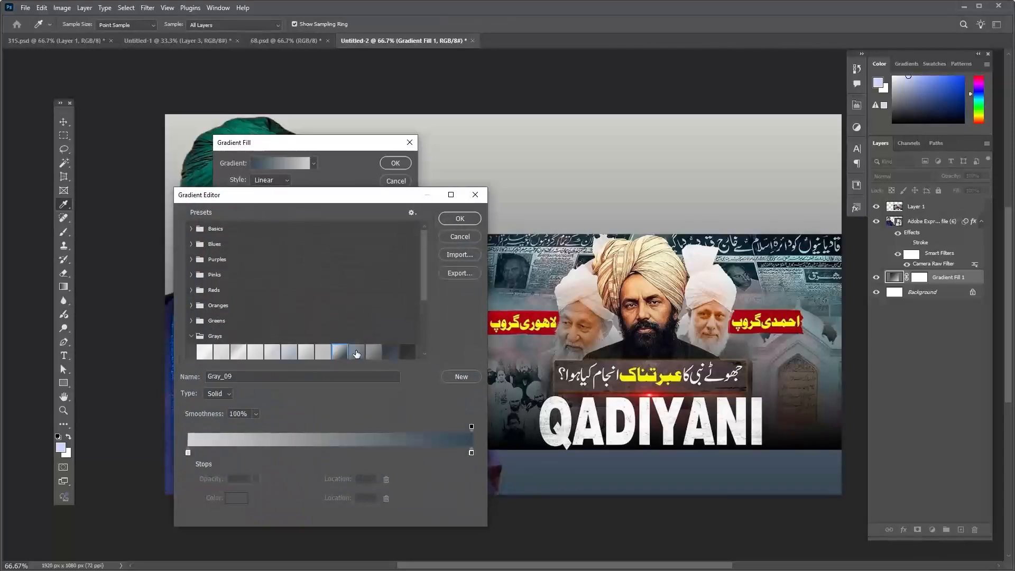
left_click(370, 349)
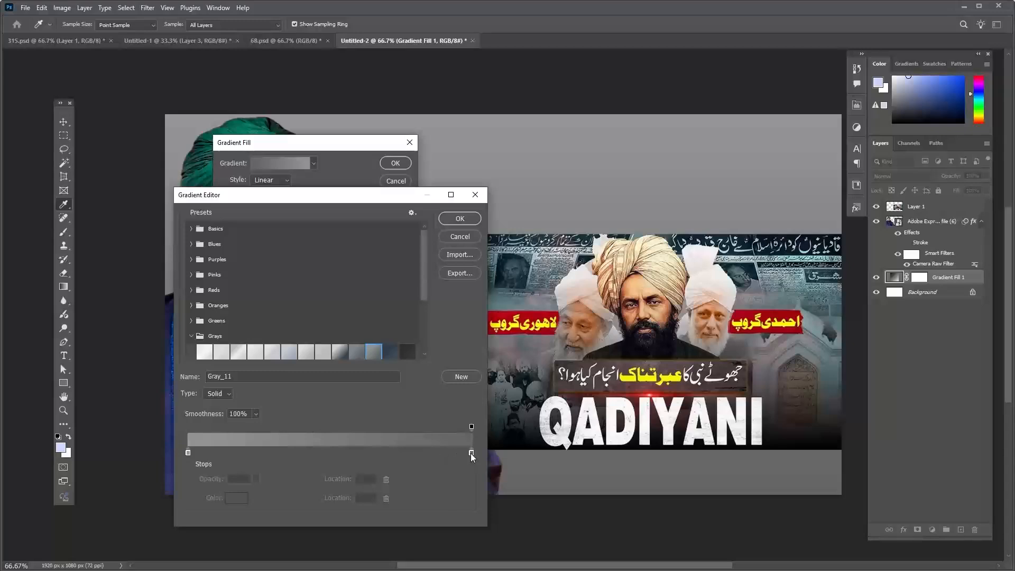
- Recolour the gradient's starting colour stop to light grey #d5d4d3 and apply the gradient fill
left_click(188, 452)
left_click(237, 498)
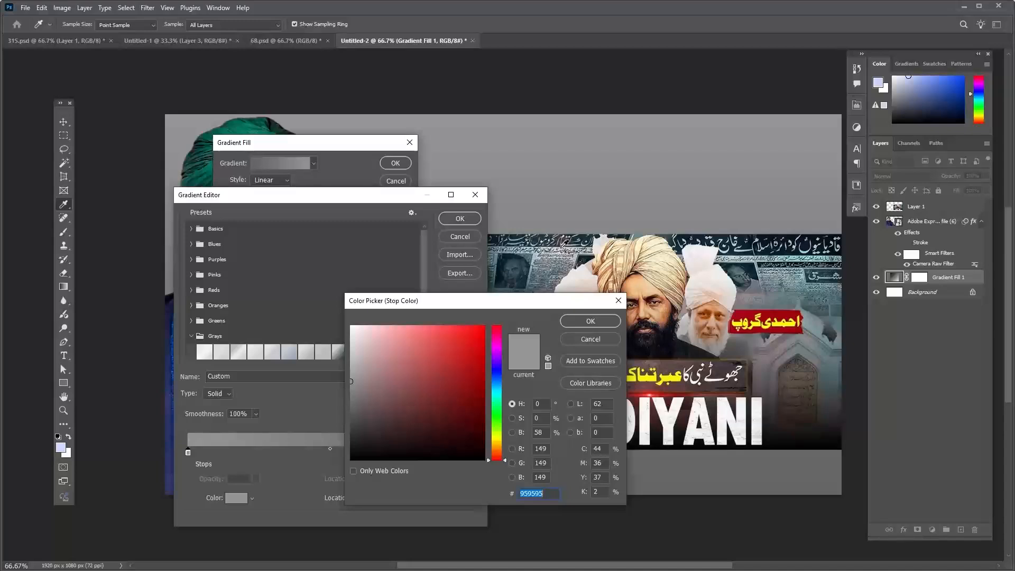
left_click(562, 247)
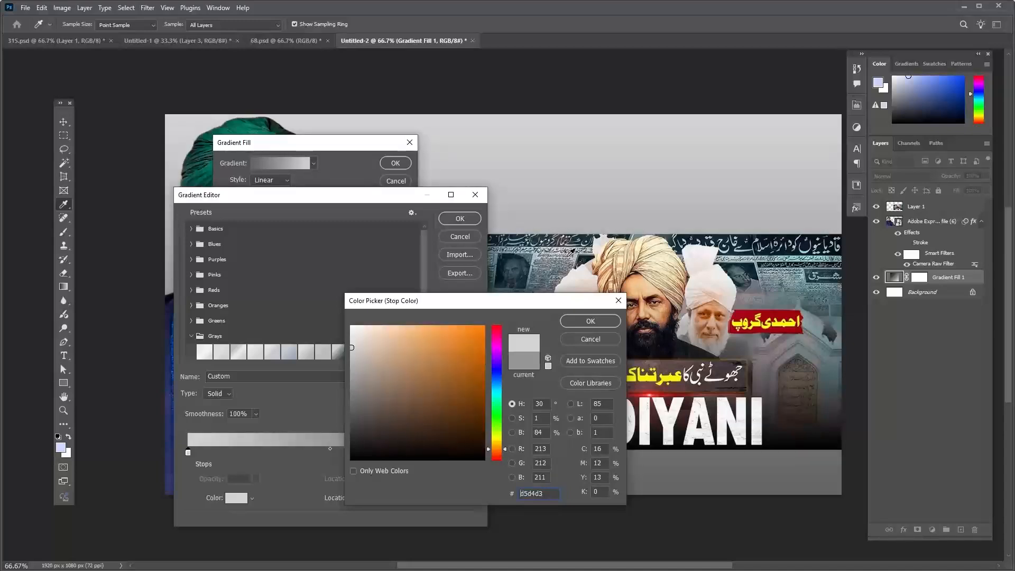
left_click(590, 321)
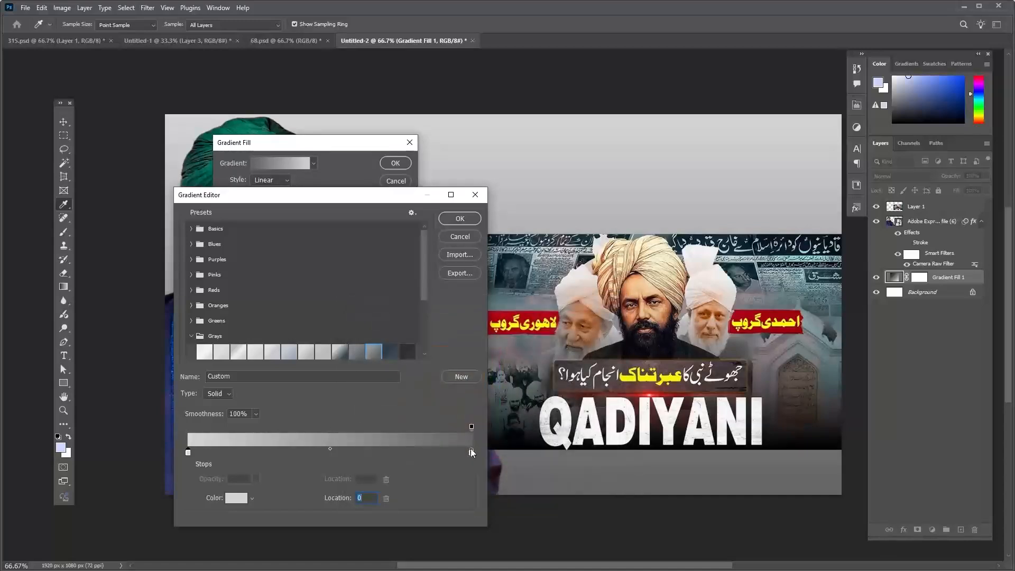
left_click(470, 221)
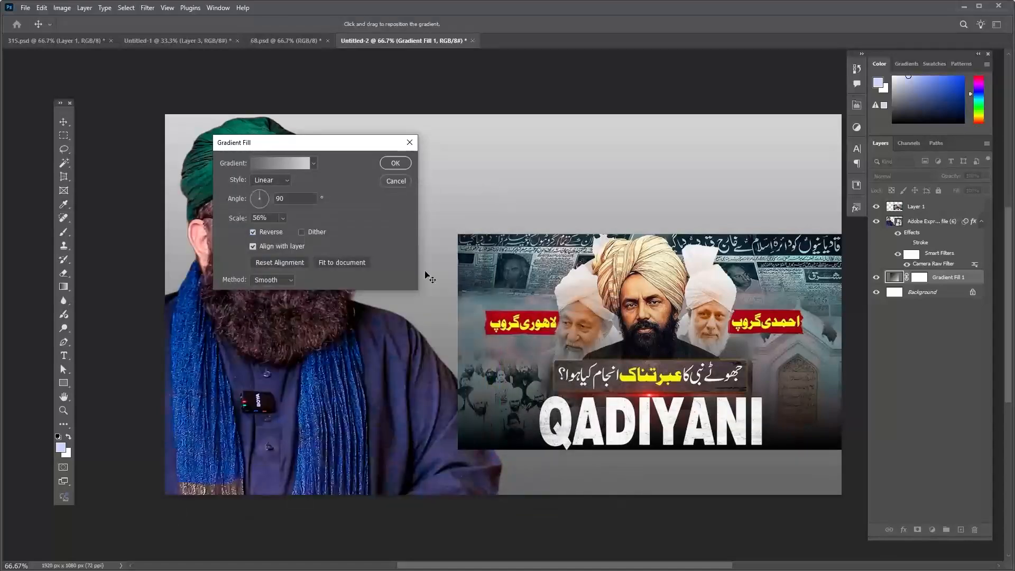
left_click(403, 160)
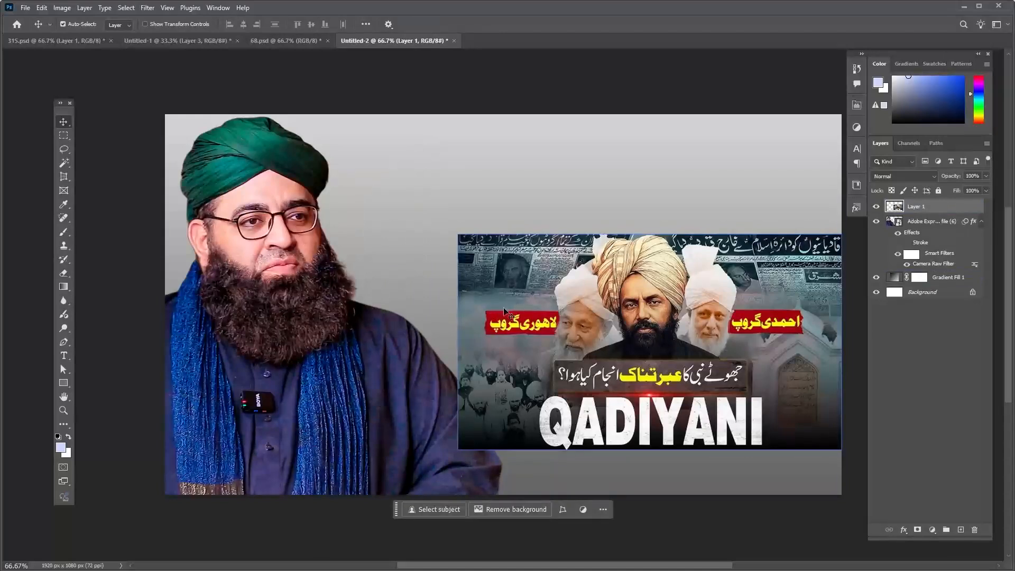
- Move the QADIYANI artwork layer below the portrait layer, directly above the gradient fill, and clear the layer selection
left_click_drag(947, 208, 945, 269)
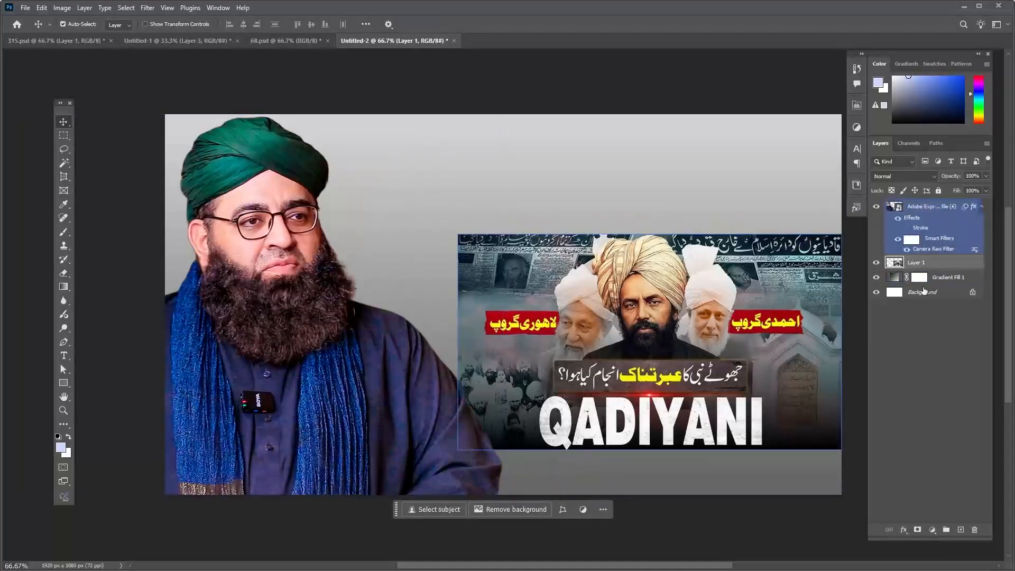
left_click(903, 381)
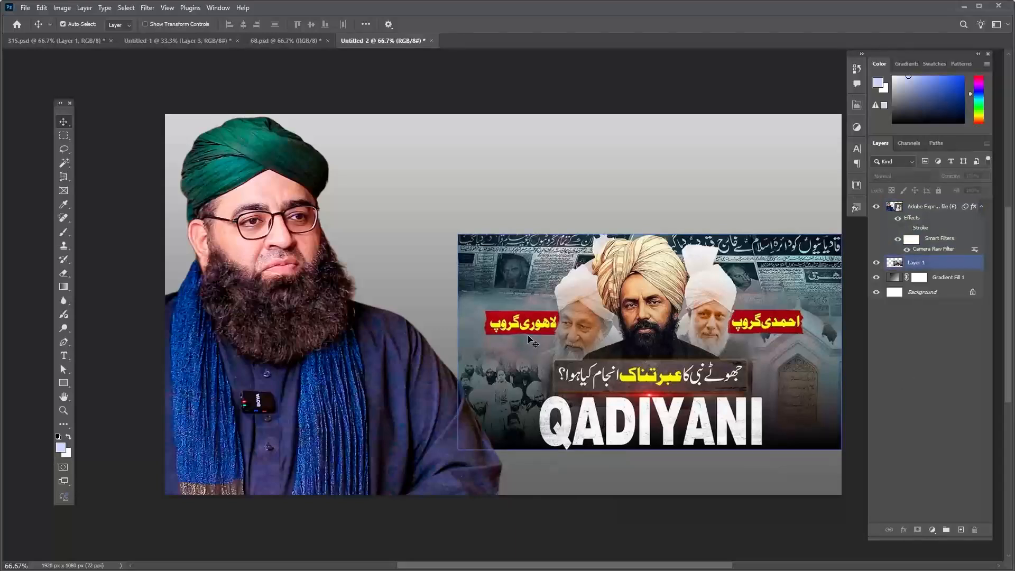
left_click(566, 213)
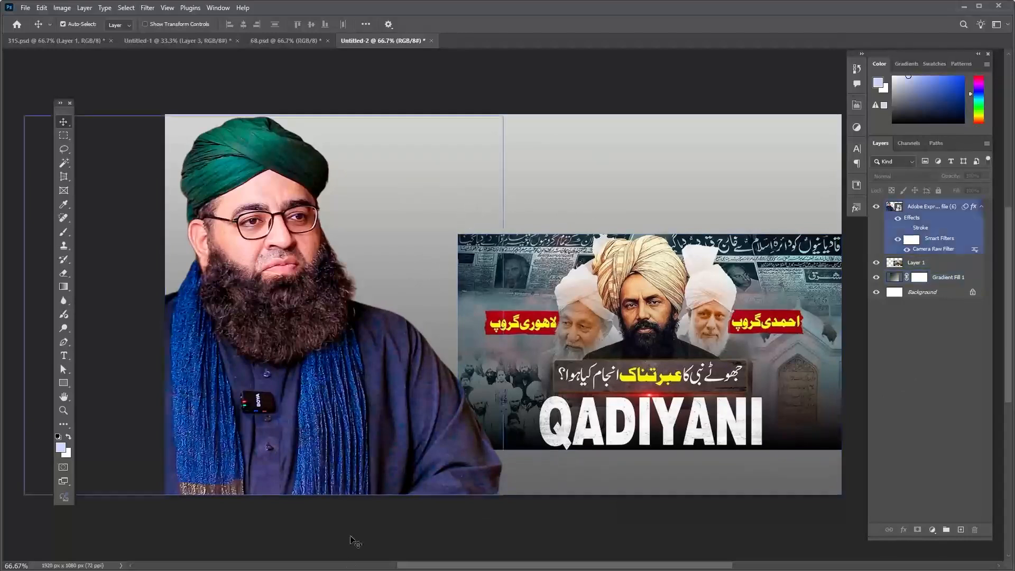
- Switch to Chrome and search Google Images for "urdu news paper"
key("alt+Tab")
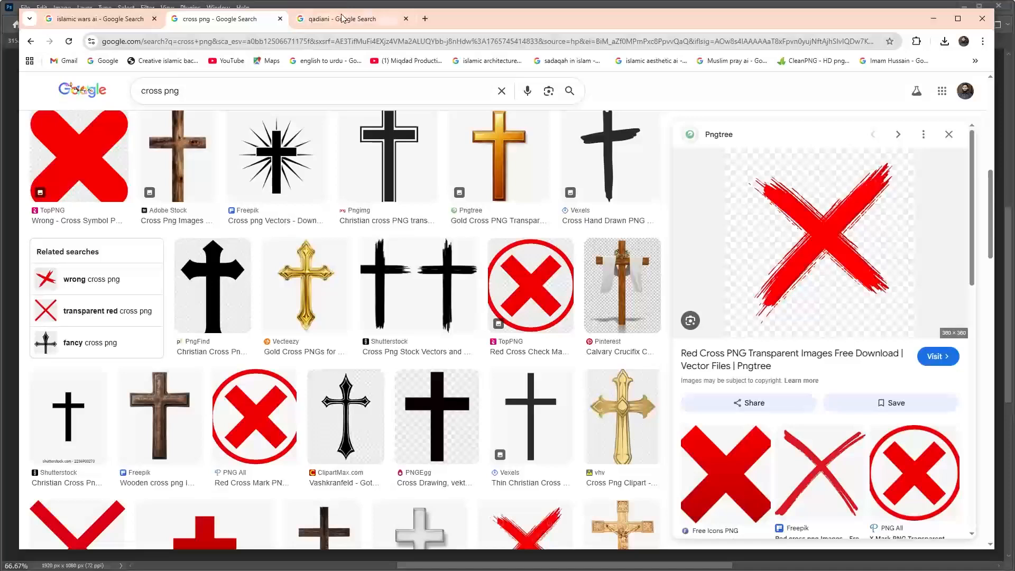
left_click(344, 21)
left_click_drag(263, 90, 90, 103)
key("BackSpace")
type("urdu")
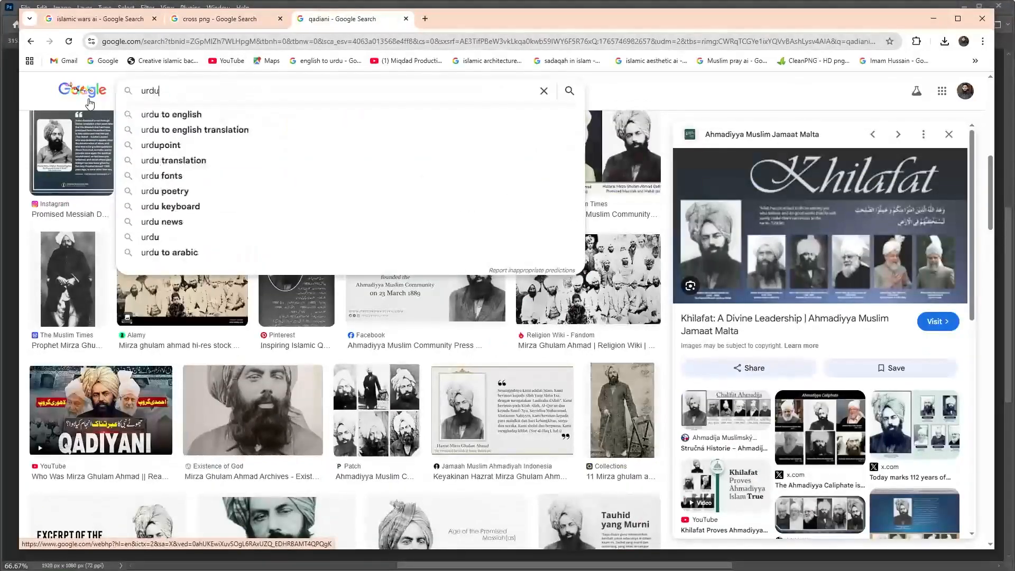
key("Down")
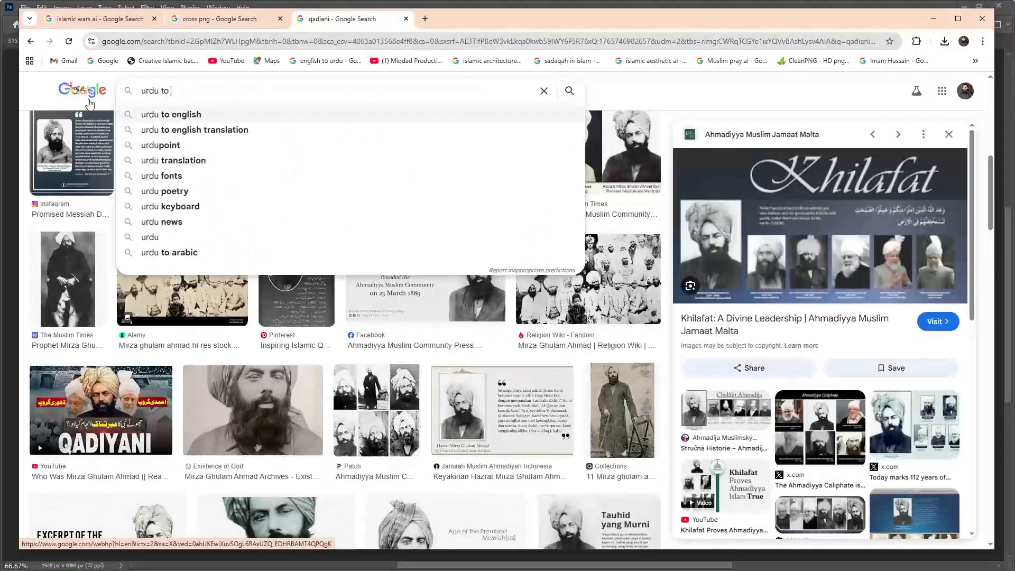
type("m")
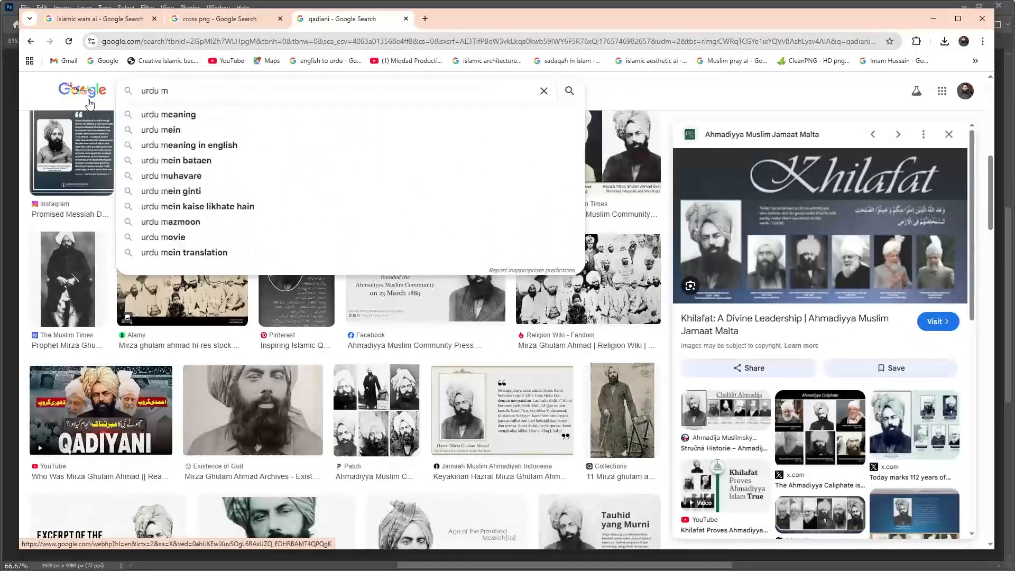
key("BackSpace")
type("new")
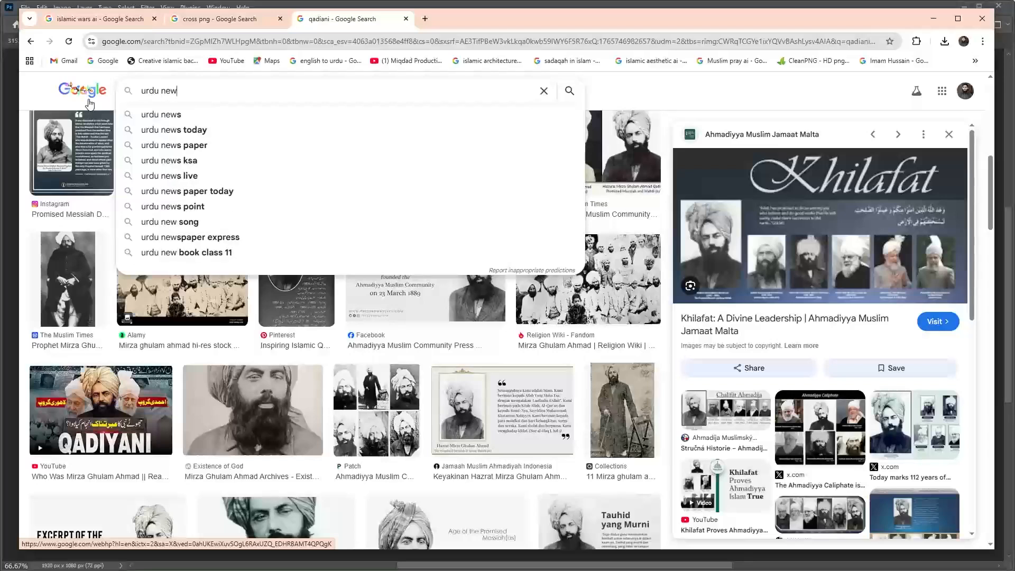
key("Down")
key("Down")
key("Down")
key("Return")
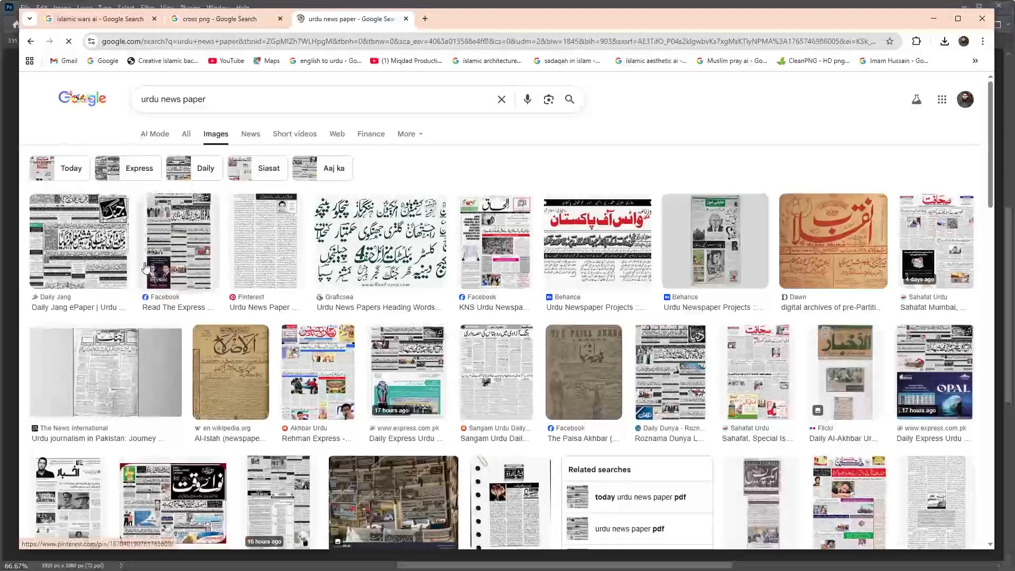
- Preview the Daily Jang ePaper result and limit the image results to Large size
left_click(79, 238)
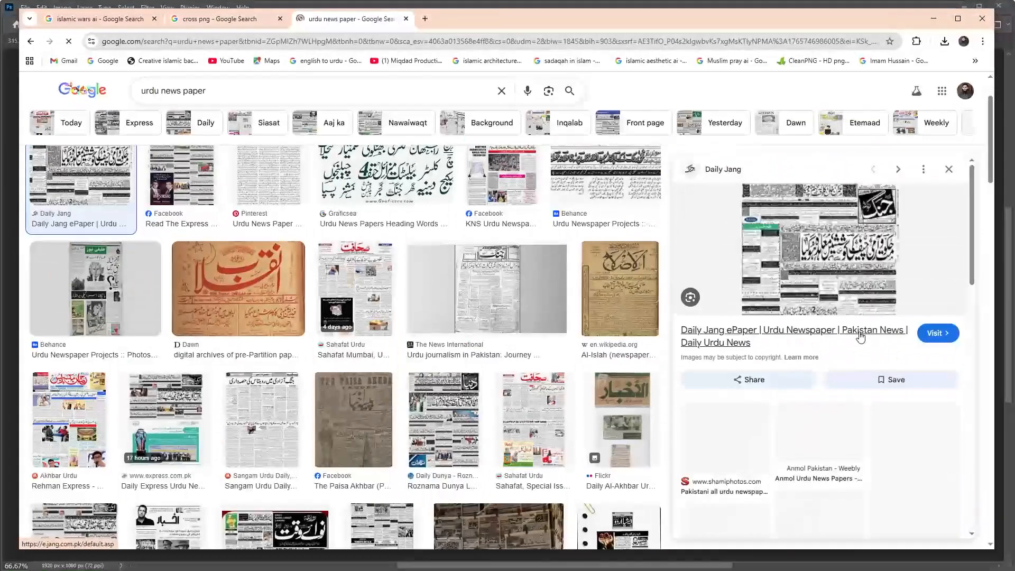
scroll(846, 318, "down", 2)
scroll(555, 137, "up", 3)
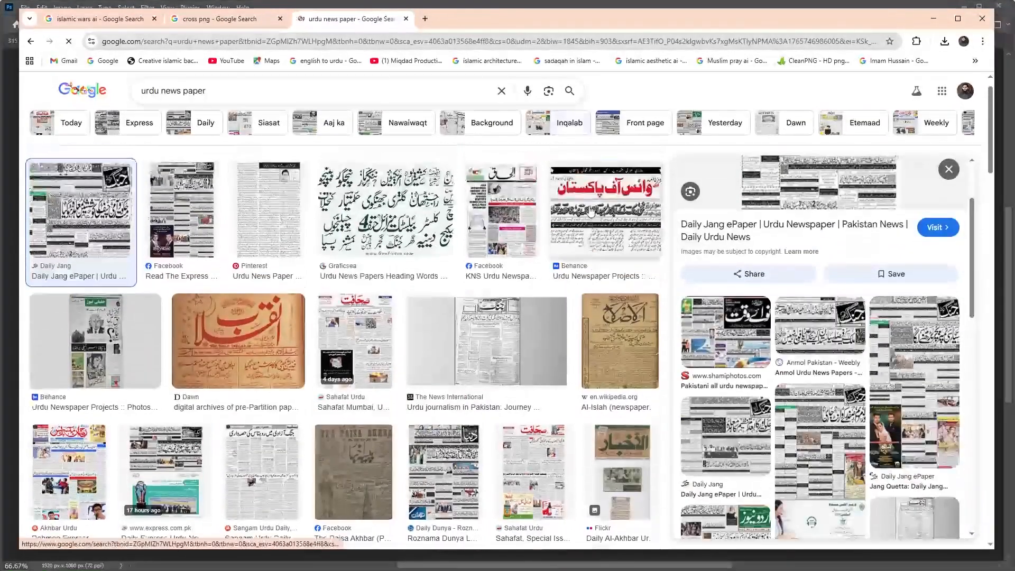
left_click(569, 134)
mouse_move(608, 157)
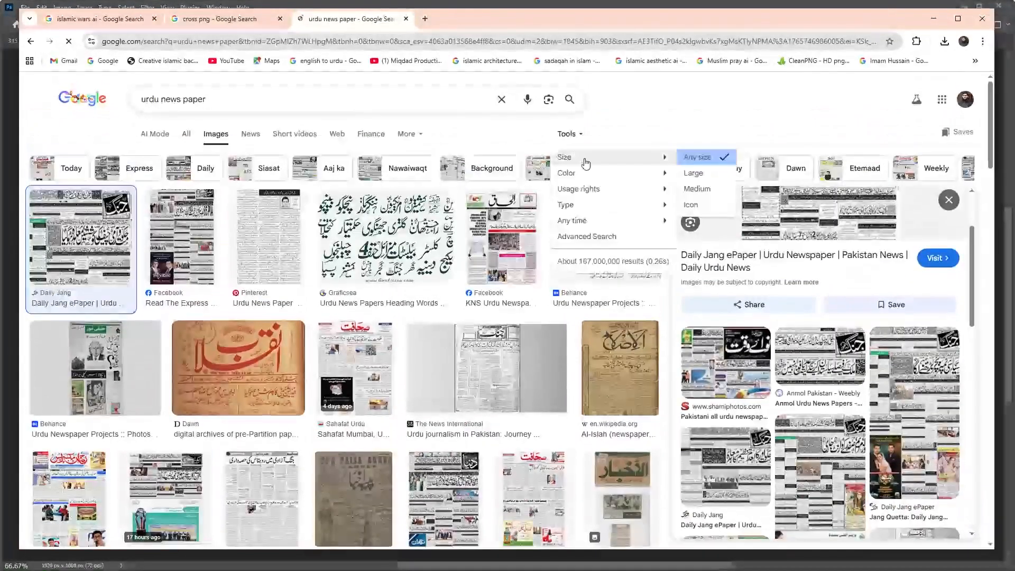
left_click(712, 178)
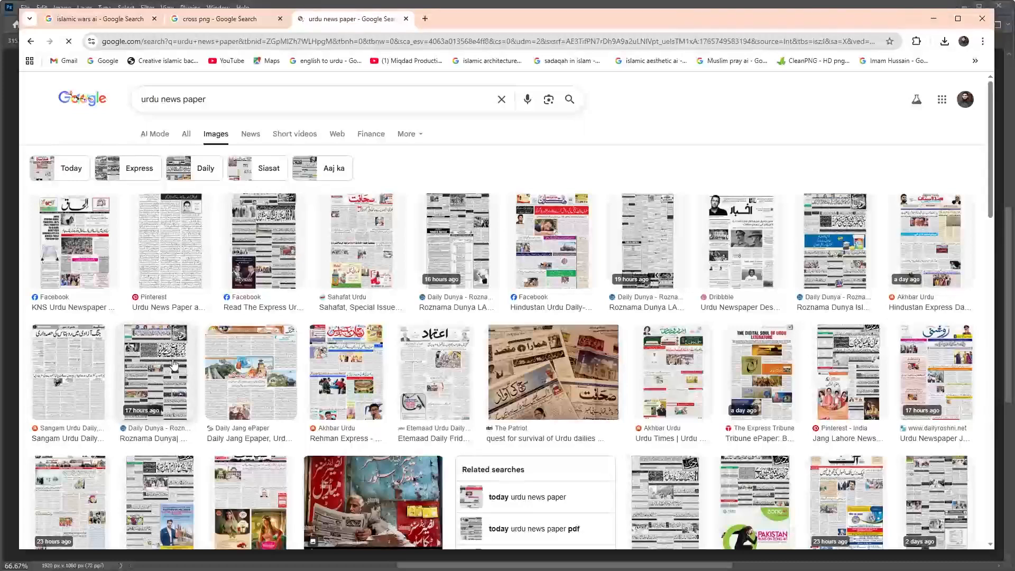
- Preview the Roznama Dunya Faisalabad edition of 14 December 2025 and look through its related newspaper images
scroll(660, 361, "down", 2)
scroll(624, 387, "up", 2)
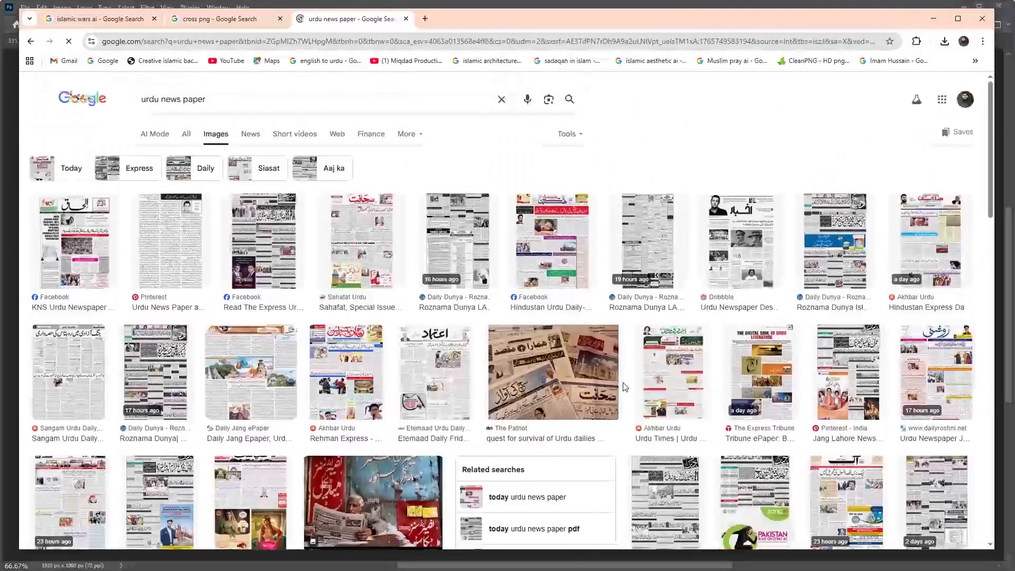
left_click(172, 374)
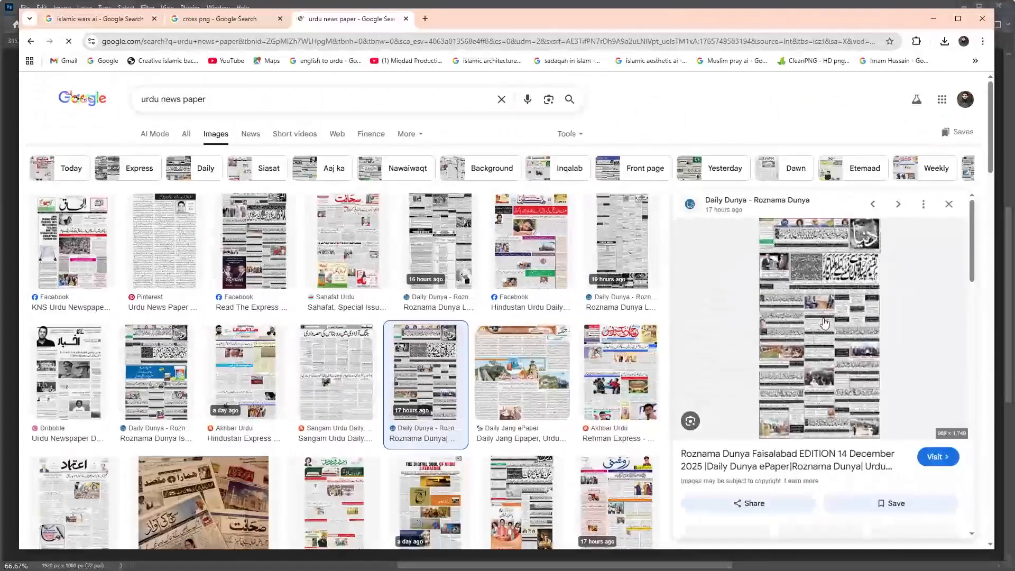
scroll(808, 303, "down", 4)
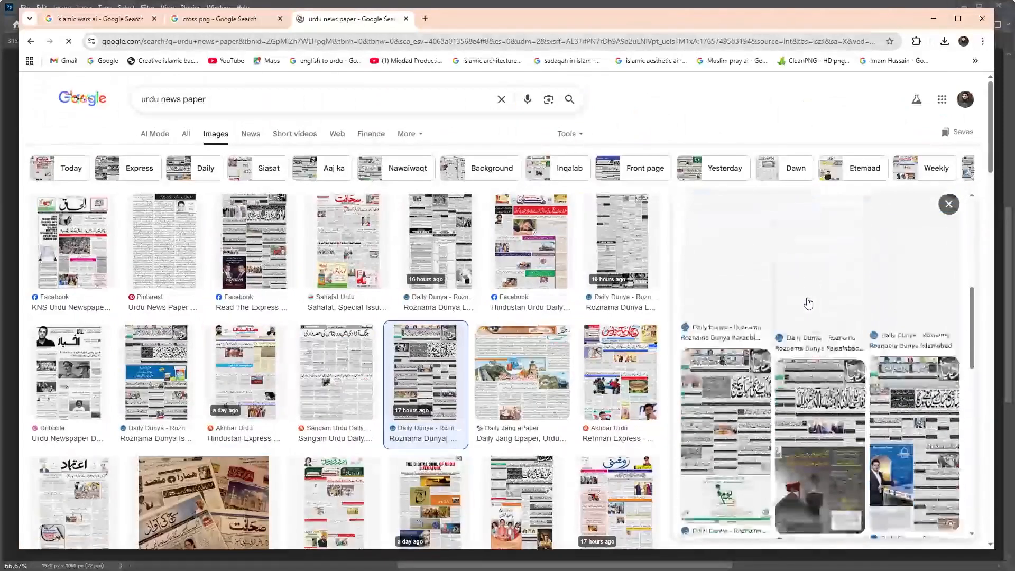
scroll(812, 380, "down", 1)
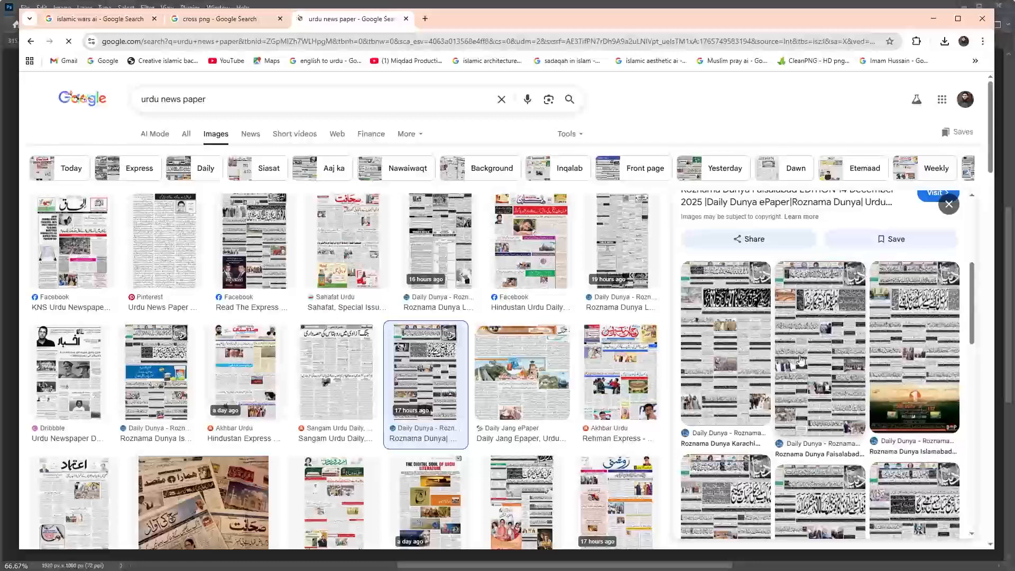
scroll(806, 375, "up", 4)
scroll(796, 366, "down", 4)
- Preview the related Roznama Dunya Faisalabad edition of 24 November 2023 and check the images listed under it
left_click(817, 397)
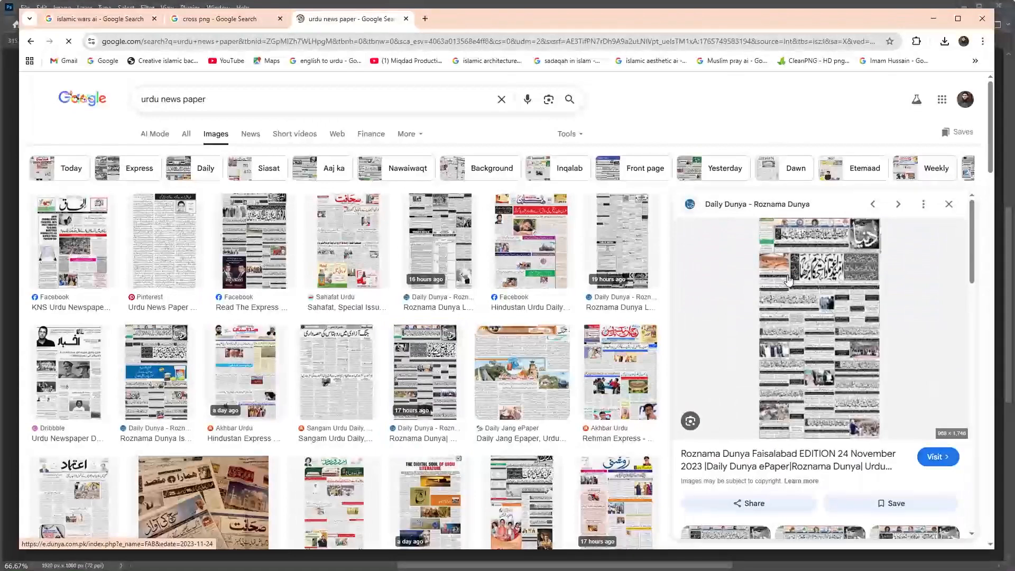
scroll(788, 280, "down", 4)
scroll(772, 327, "up", 4)
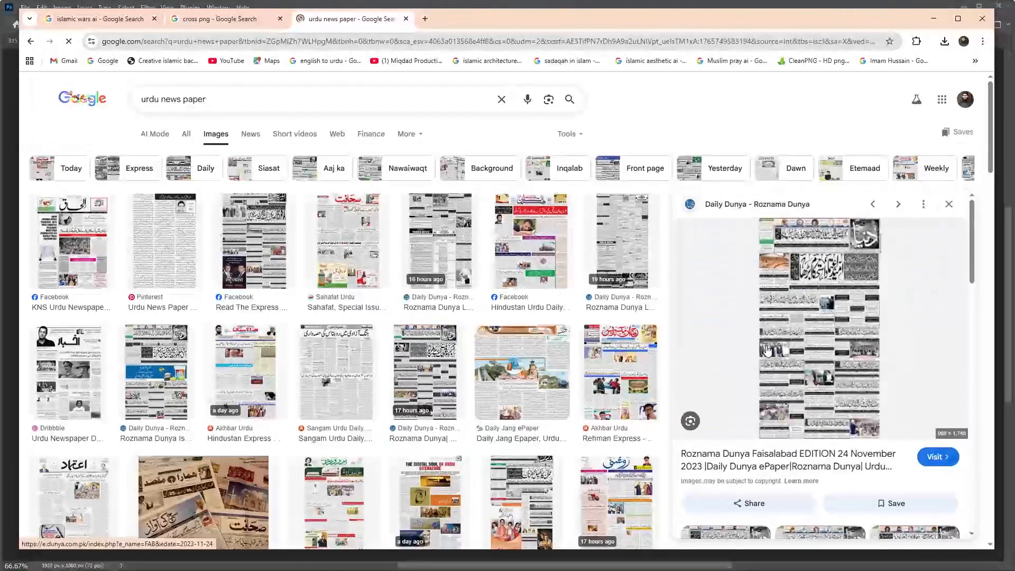
- Preview The Patriot's image of Urdu dailies and look through the related newspaper images
scroll(210, 349, "down", 3)
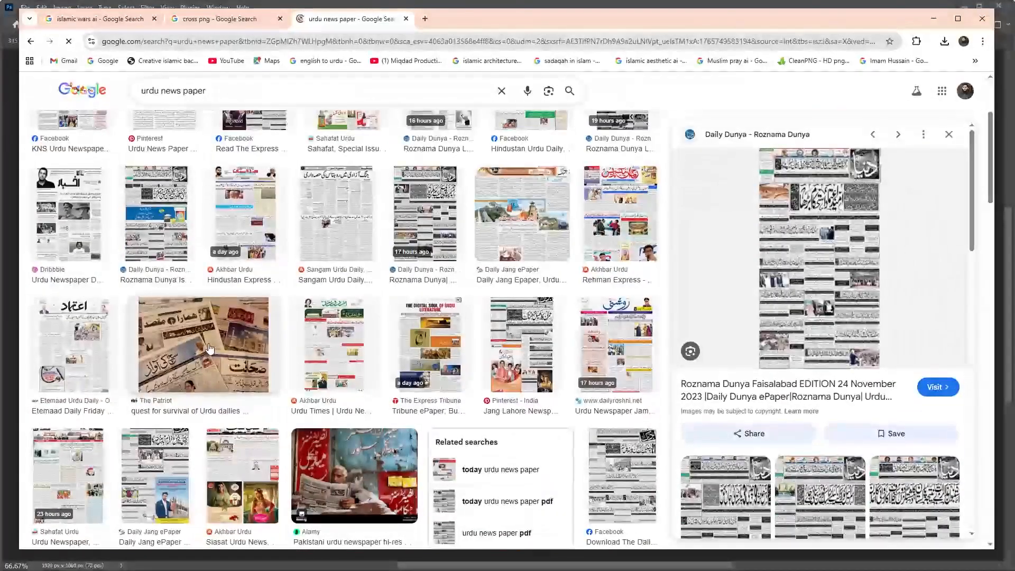
left_click(187, 347)
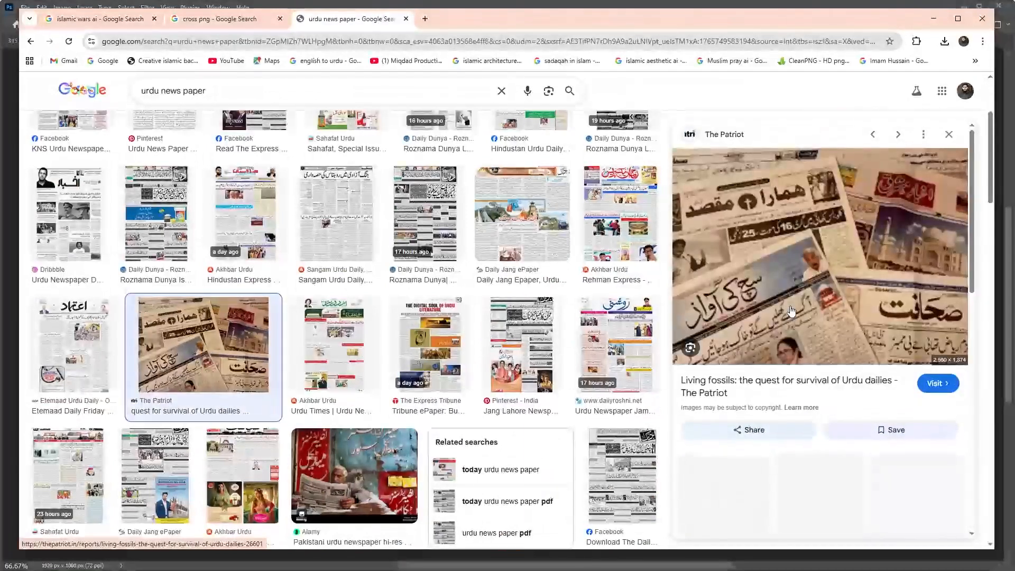
scroll(794, 294, "down", 5)
scroll(795, 294, "up", 5)
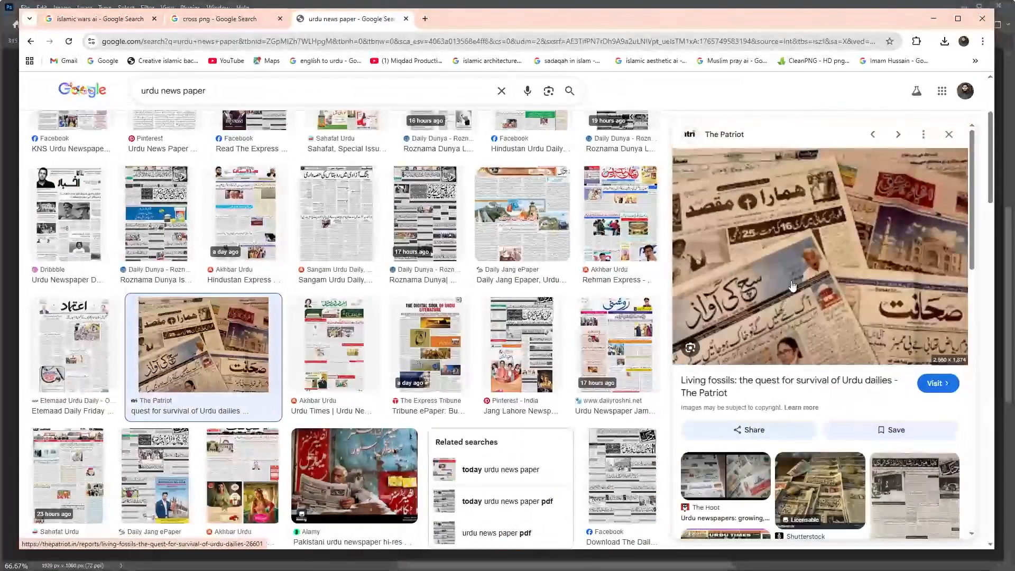
scroll(790, 275, "down", 8)
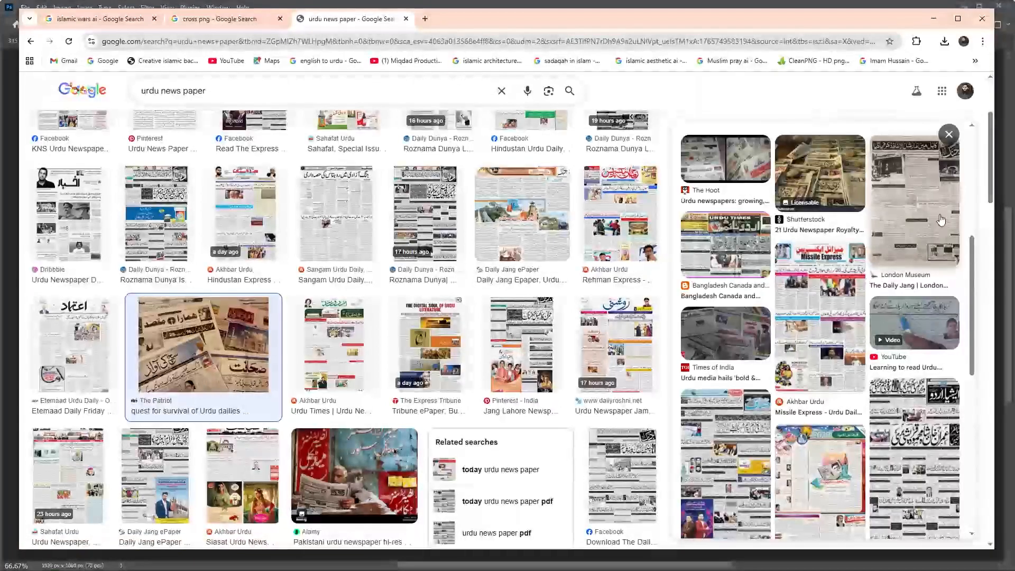
- Preview The Daily Jang image from London Museum and check the images listed under it
left_click(940, 220)
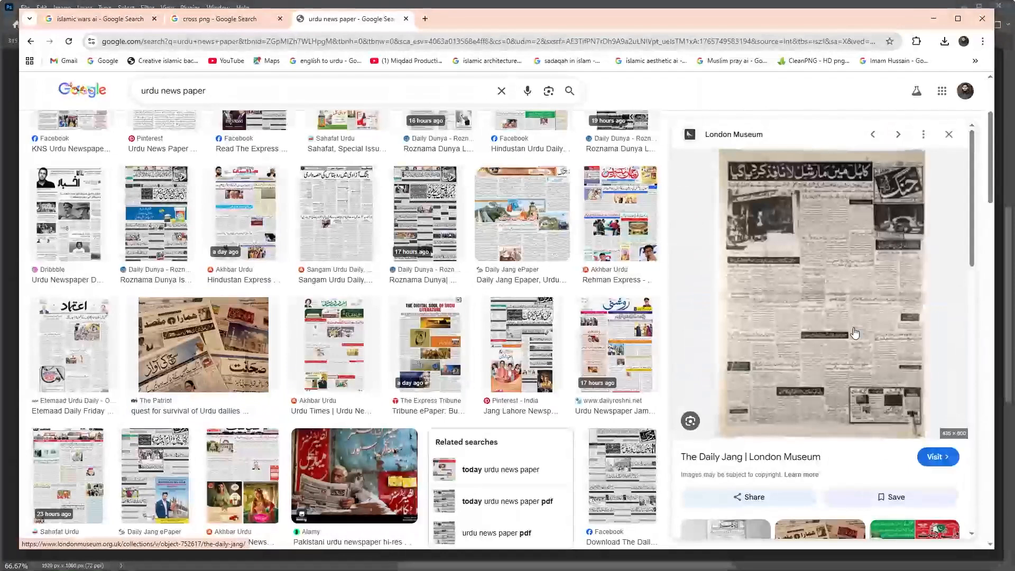
scroll(833, 323, "down", 1)
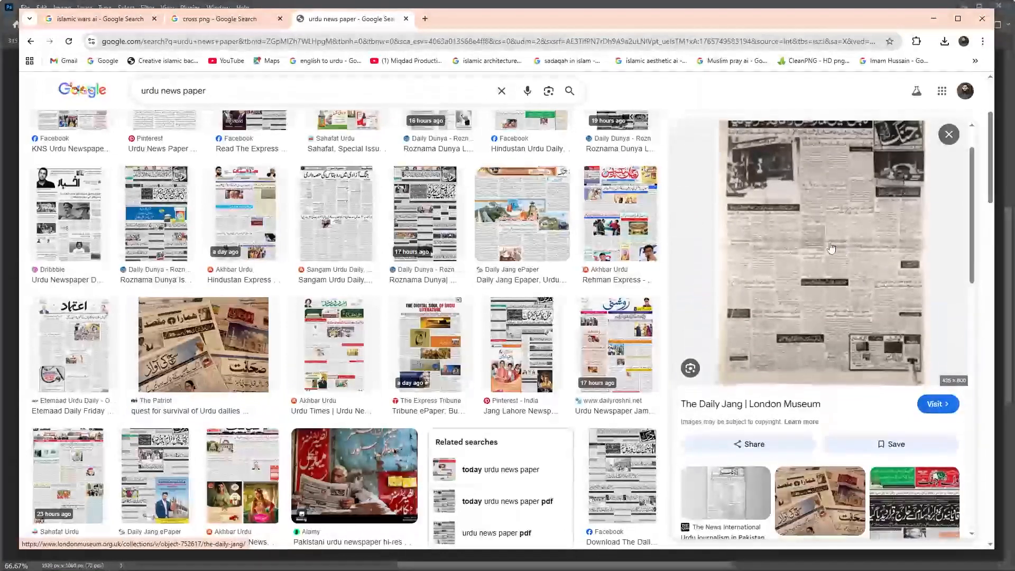
scroll(850, 251, "down", 2)
scroll(820, 283, "up", 4)
scroll(820, 283, "down", 6)
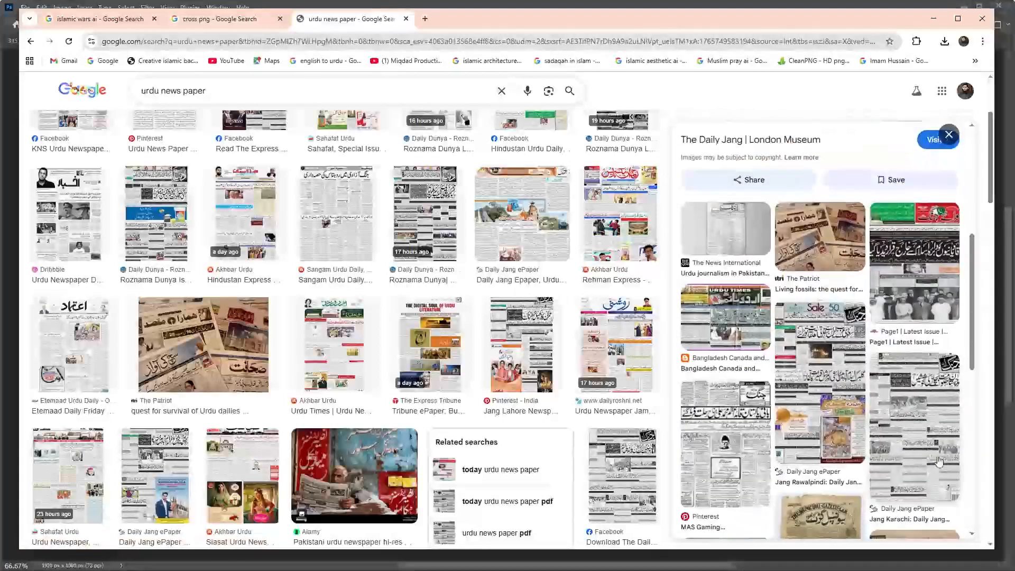
- Open the related Jang Karachi newspaper image and the London Museum page for The Daily Jang in new tabs
right_click(907, 416)
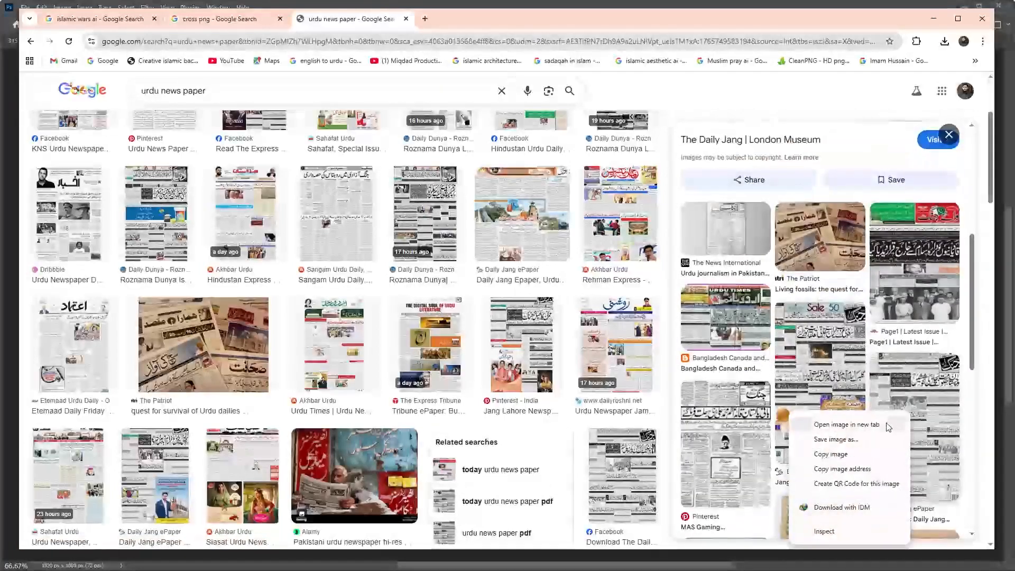
left_click(846, 424)
scroll(809, 276, "up", 6)
left_click(809, 275)
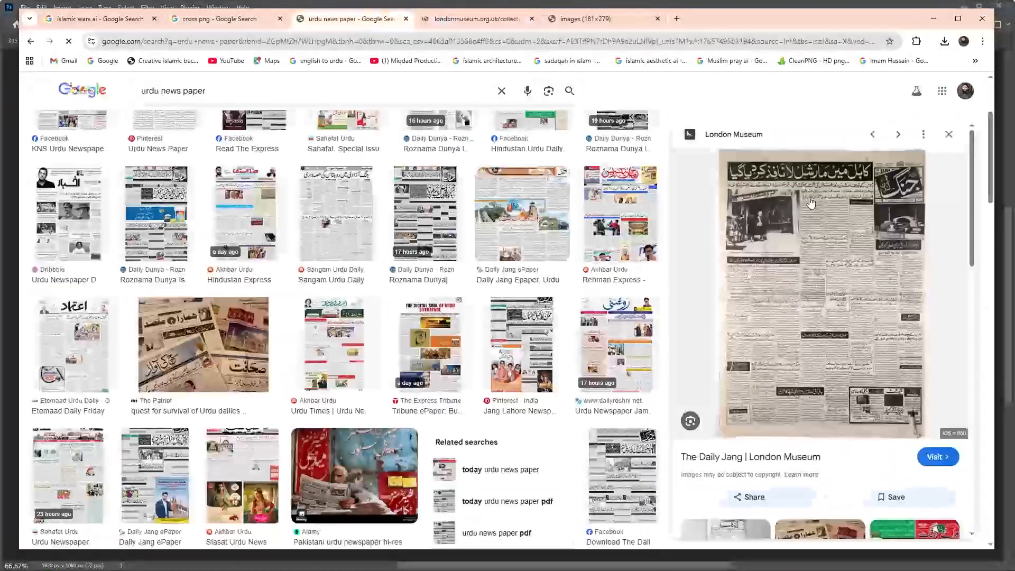
- Copy the London Museum Daily Jang image and paste it into the Photoshop thumbnail as a new layer
right_click(803, 210)
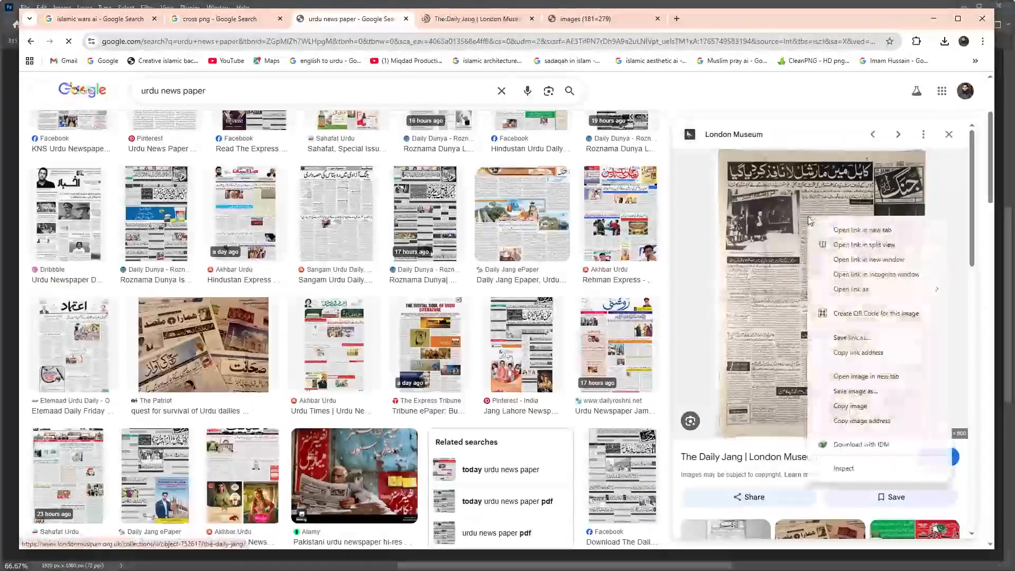
left_click(867, 405)
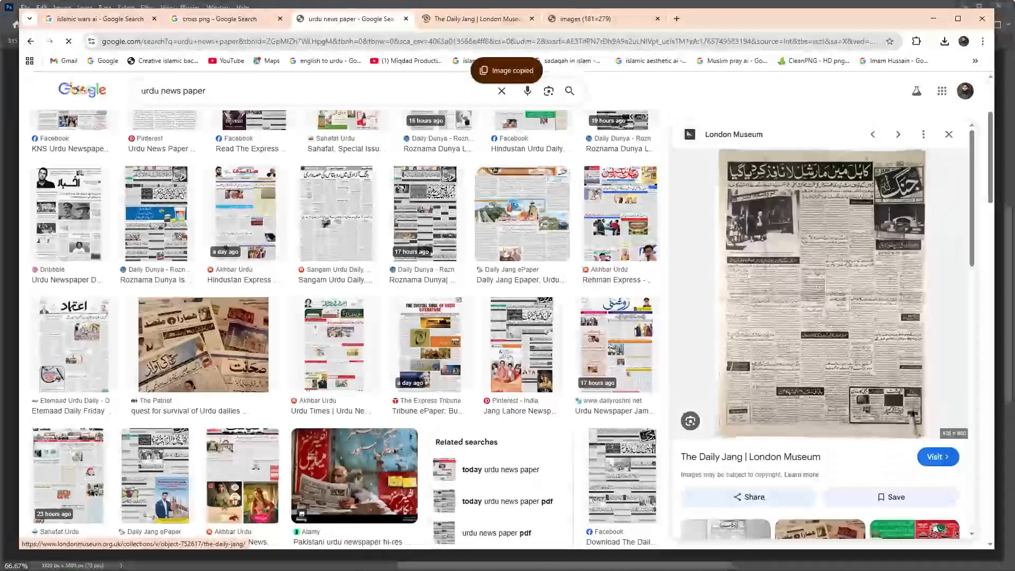
key("alt+Tab")
key("ctrl+v")
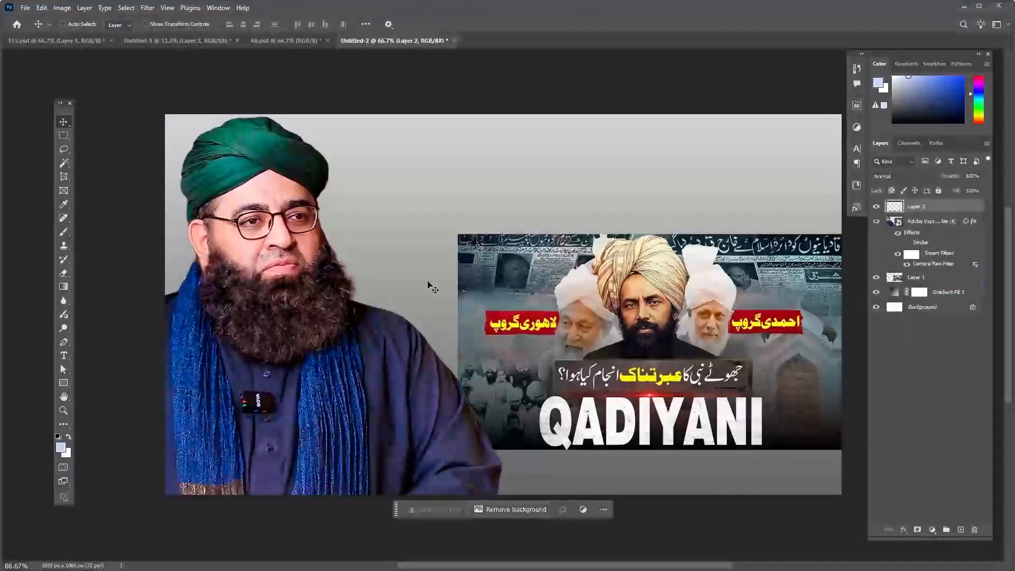
- Scale the pasted newspaper to about 462% and position it so that it covers the whole canvas
key("ctrl+t")
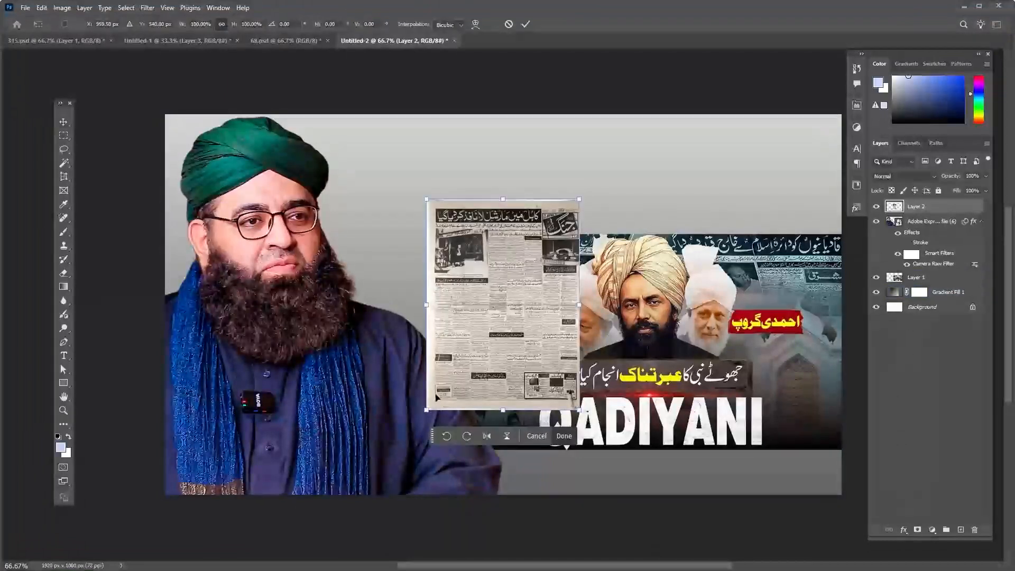
key("ctrl+minus")
key("ctrl+minus")
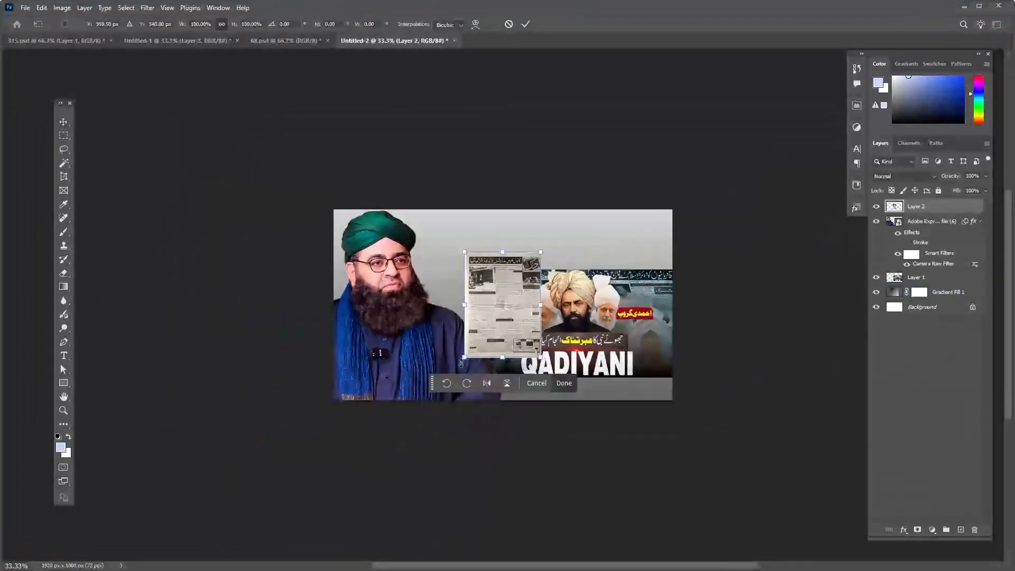
left_click_drag(463, 362, 297, 526)
left_click_drag(518, 256, 517, 290)
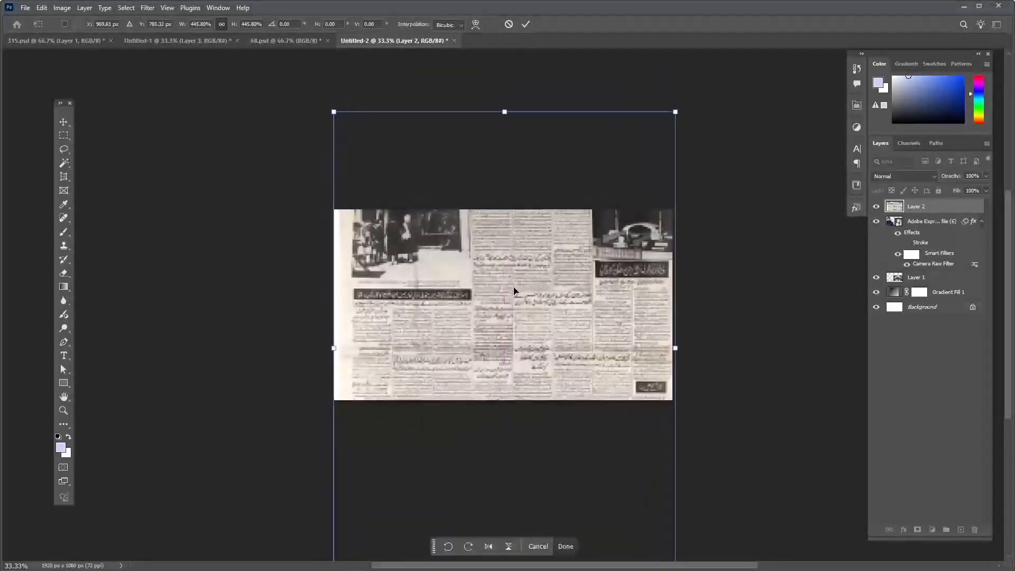
left_click_drag(334, 111, 321, 94)
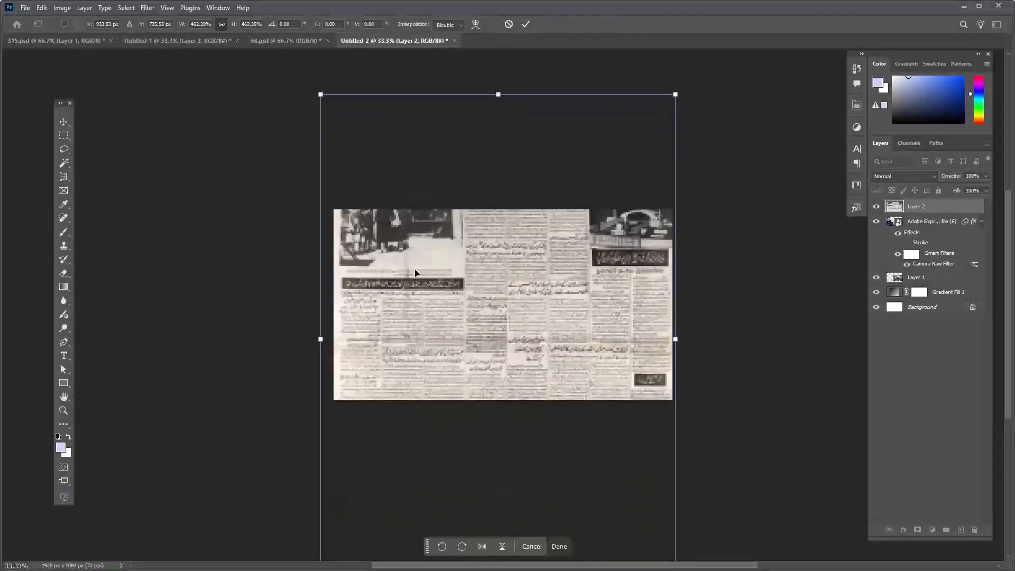
key("Return")
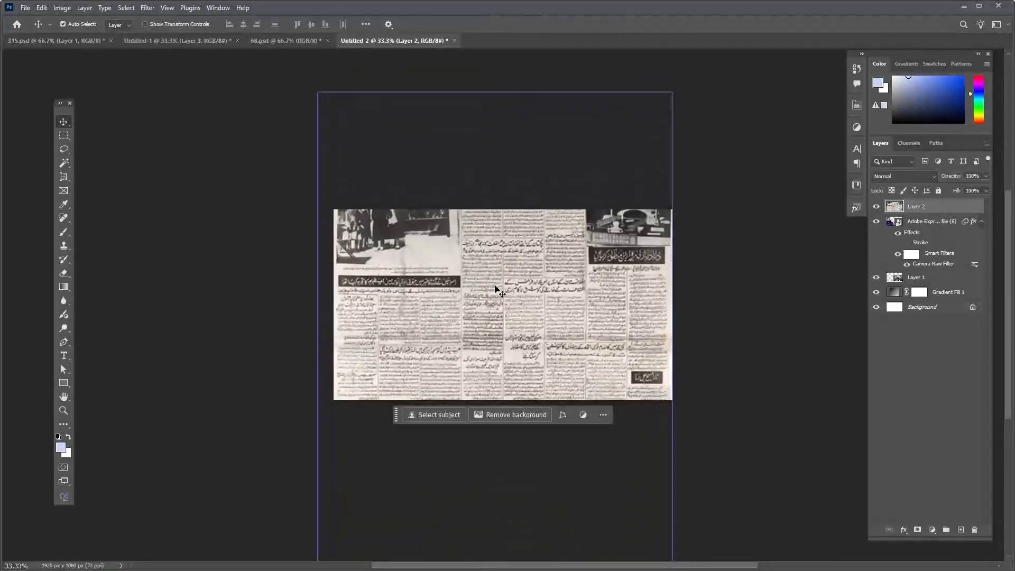
key("ctrl+plus")
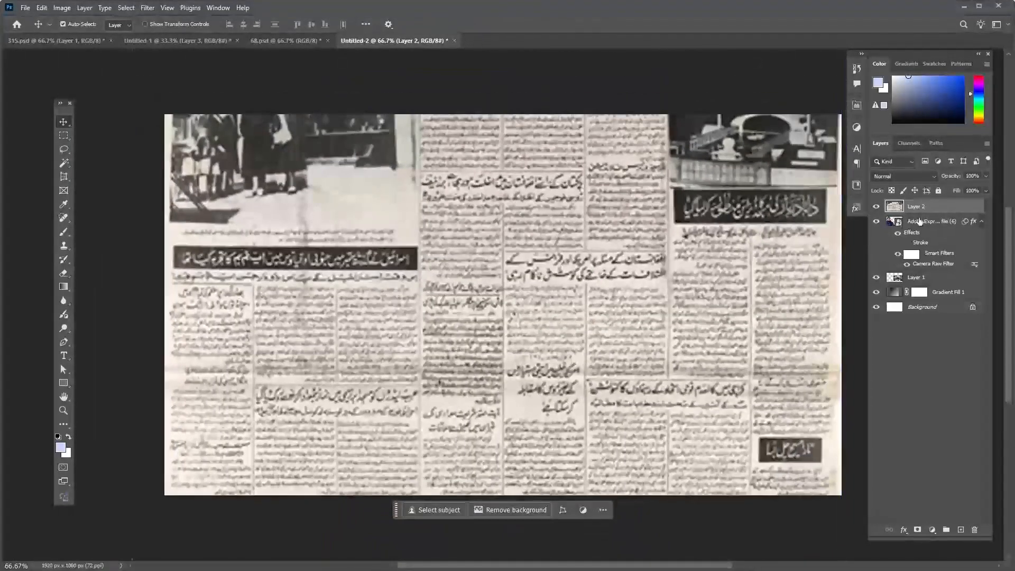
- Move the newspaper layer directly above the gradient fill, beneath the portrait and QADIYANI artwork, and set its blend mode to Multiply
left_click_drag(942, 226, 937, 286)
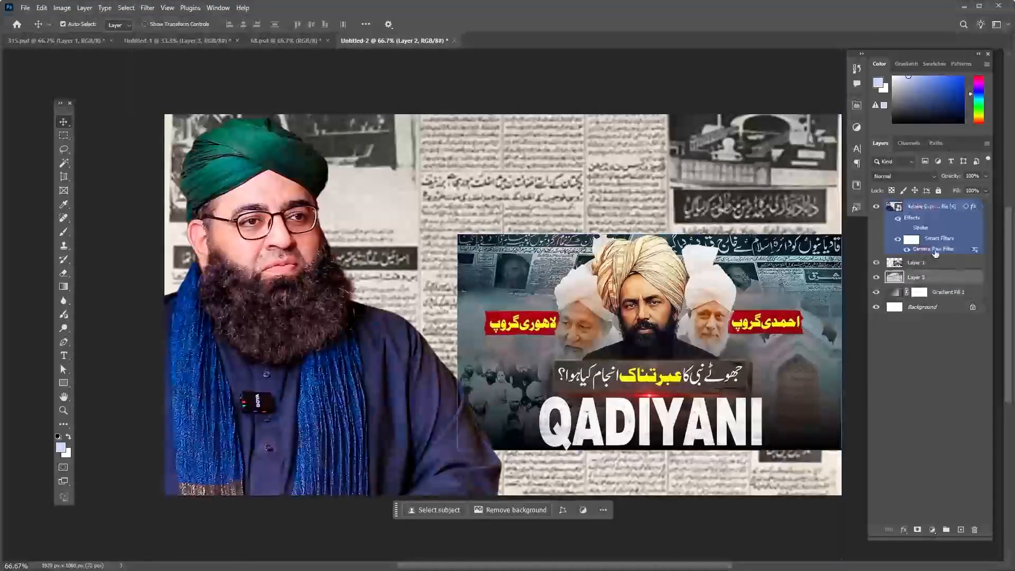
left_click(924, 176)
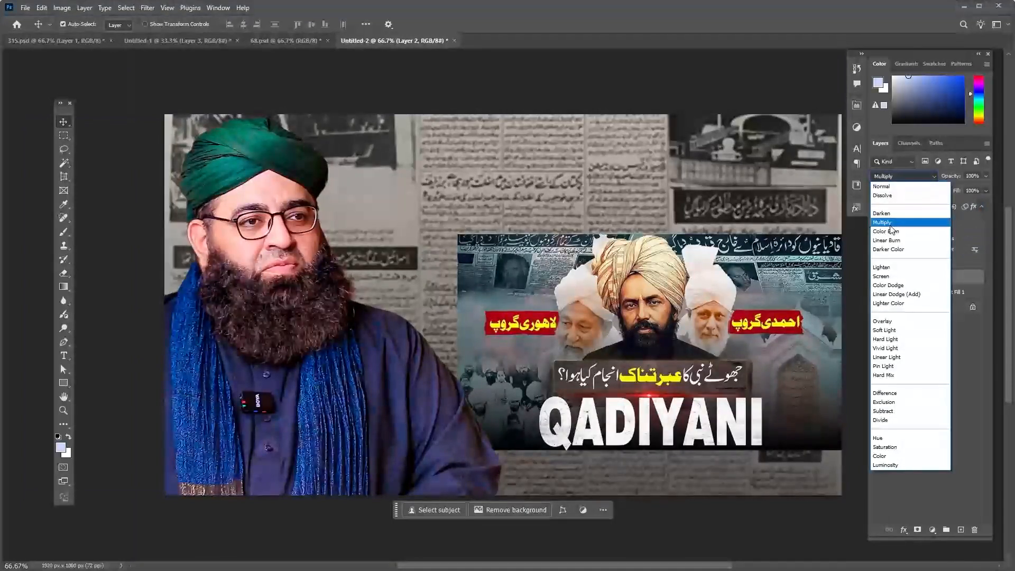
left_click(891, 225)
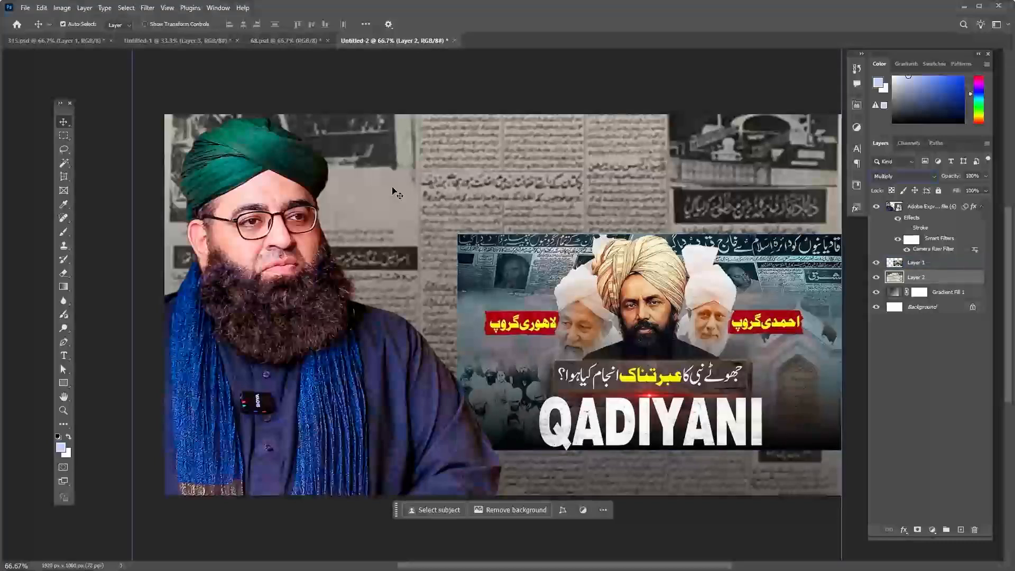
- Switch to Chrome, preview the Jang Karachi page of 8 January 2018 with its related images, and return to Photoshop
key("alt+Tab")
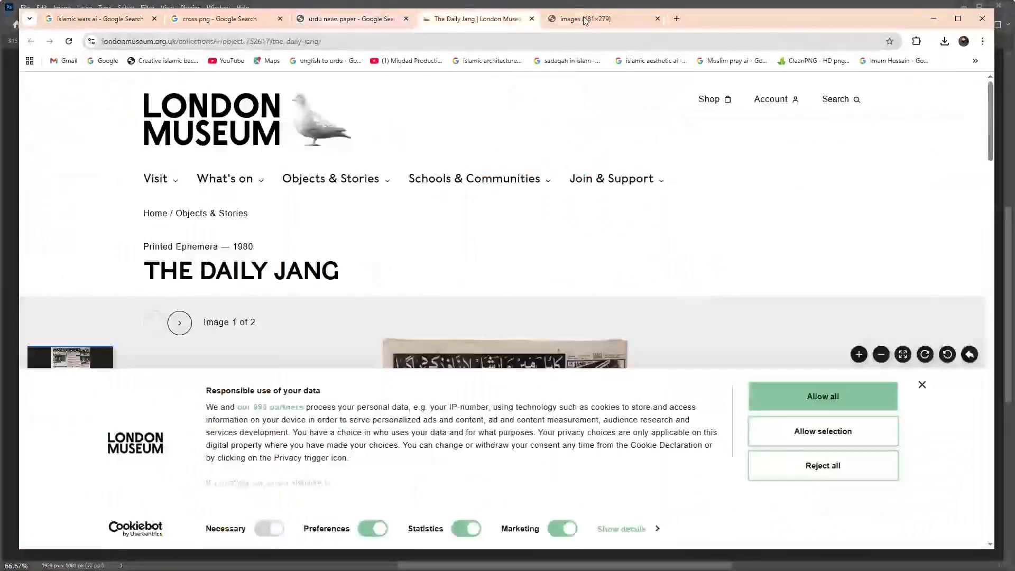
left_click(584, 19)
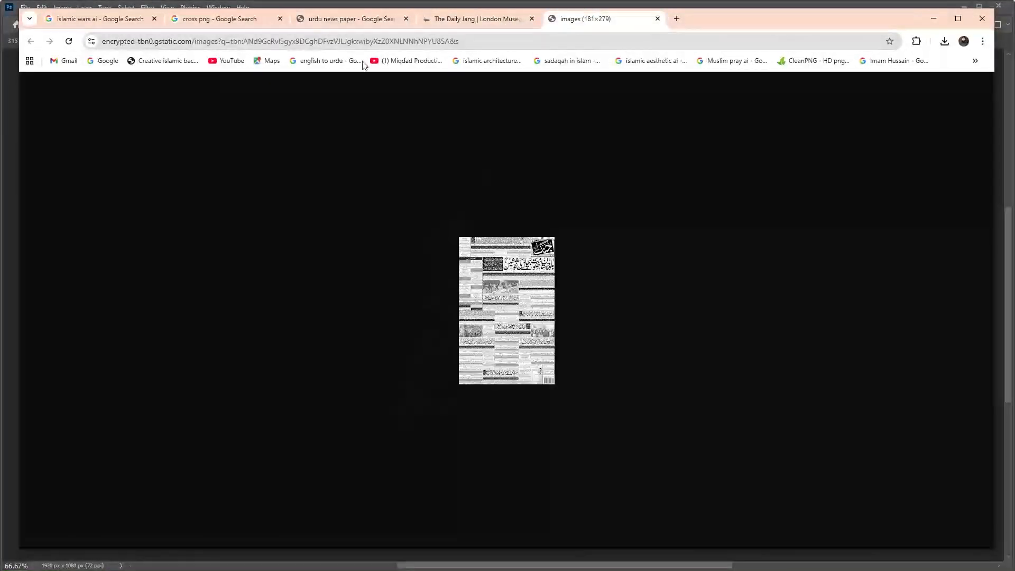
left_click(337, 25)
scroll(932, 355, "down", 5)
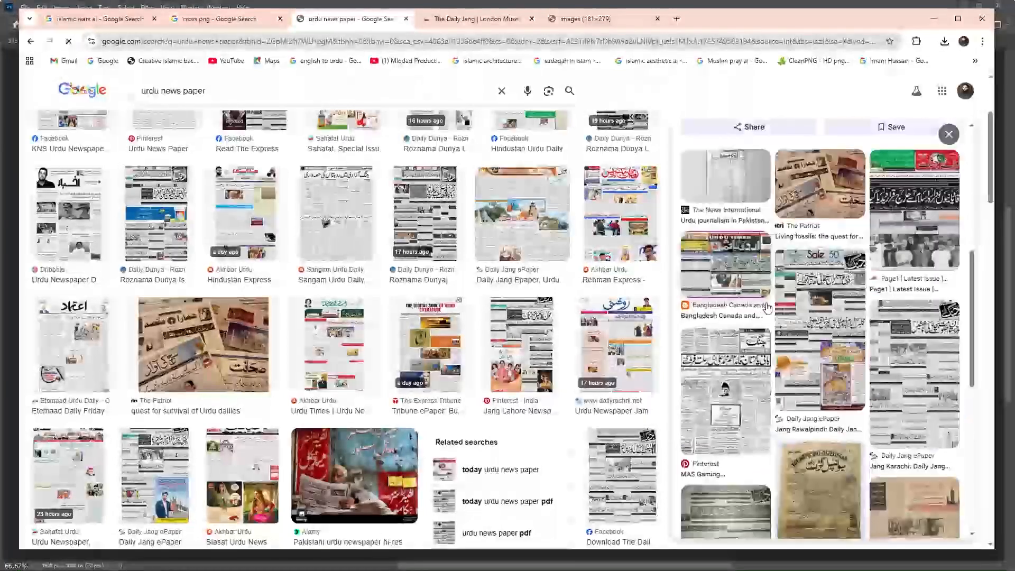
left_click(932, 355)
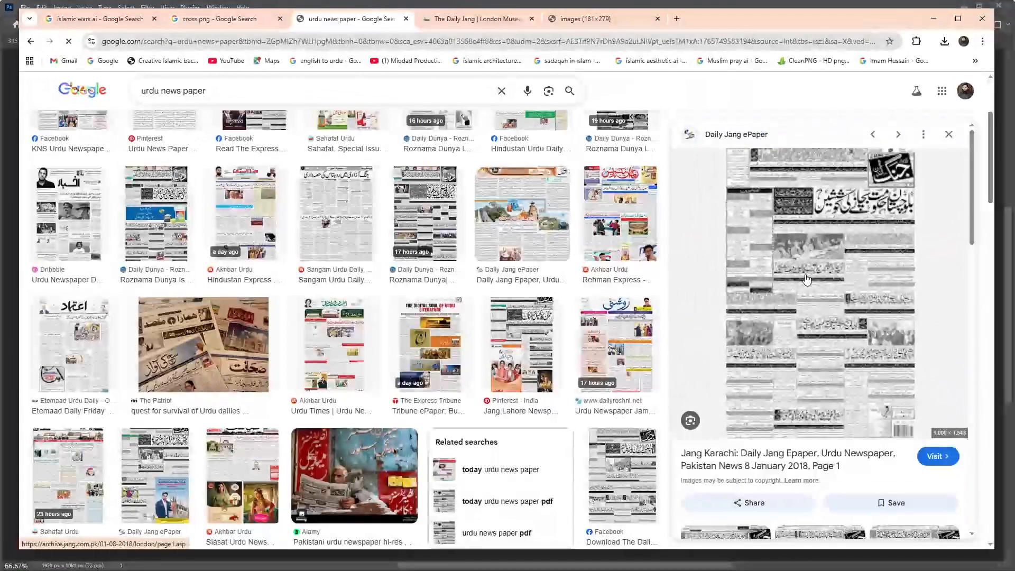
scroll(809, 273, "down", 2)
scroll(815, 257, "up", 2)
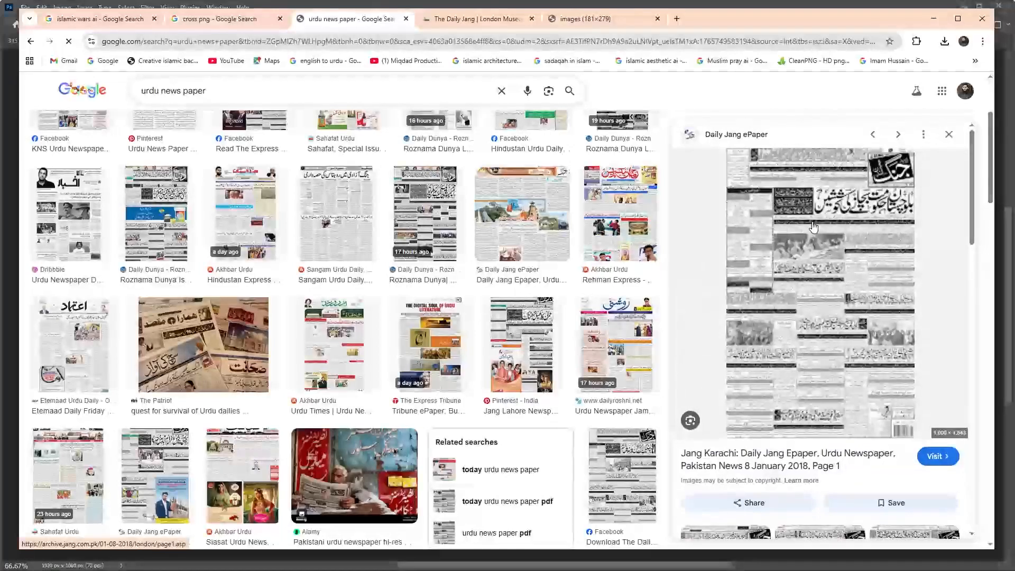
scroll(814, 227, "down", 5)
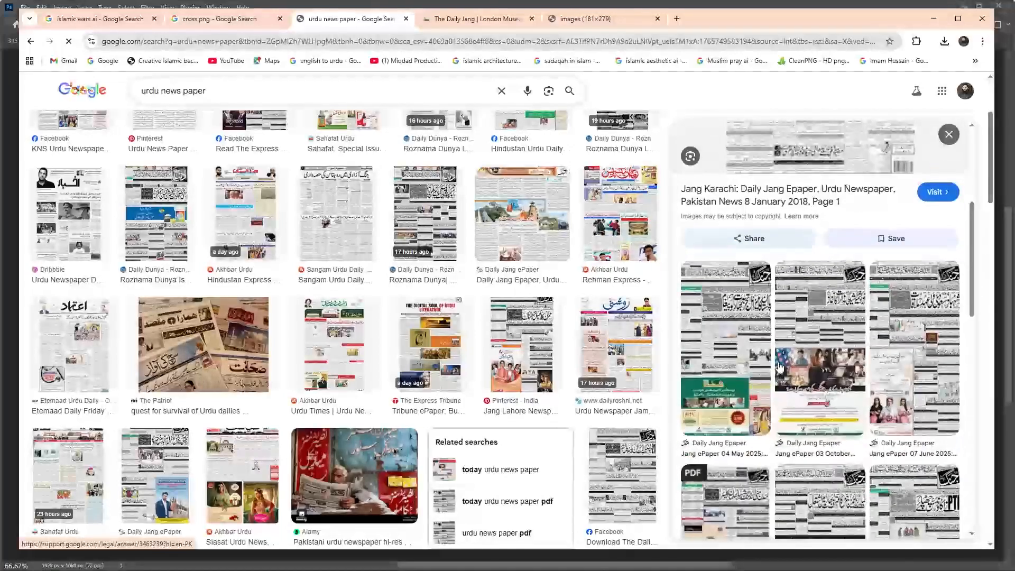
scroll(781, 342, "up", 5)
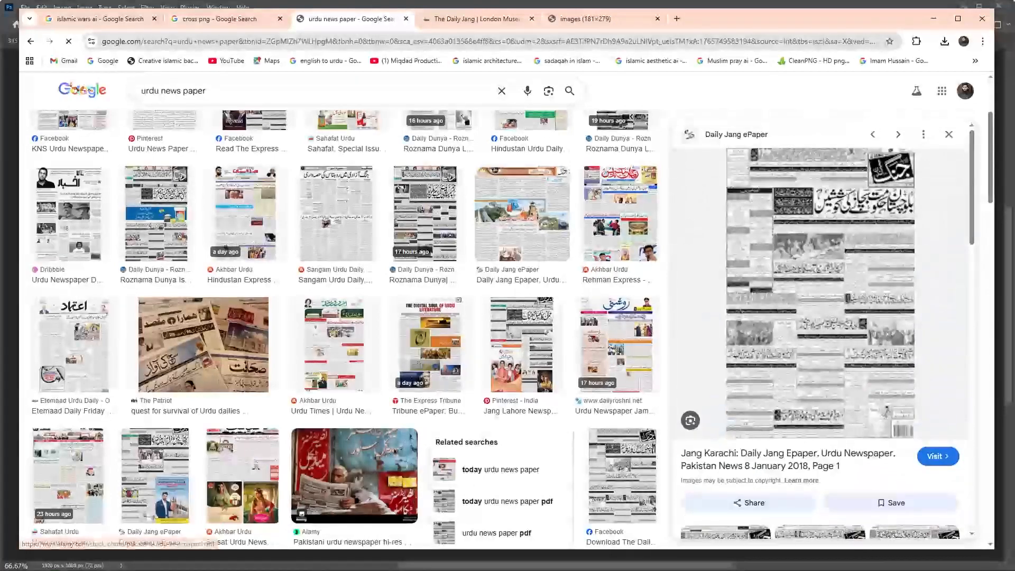
left_click(226, 570)
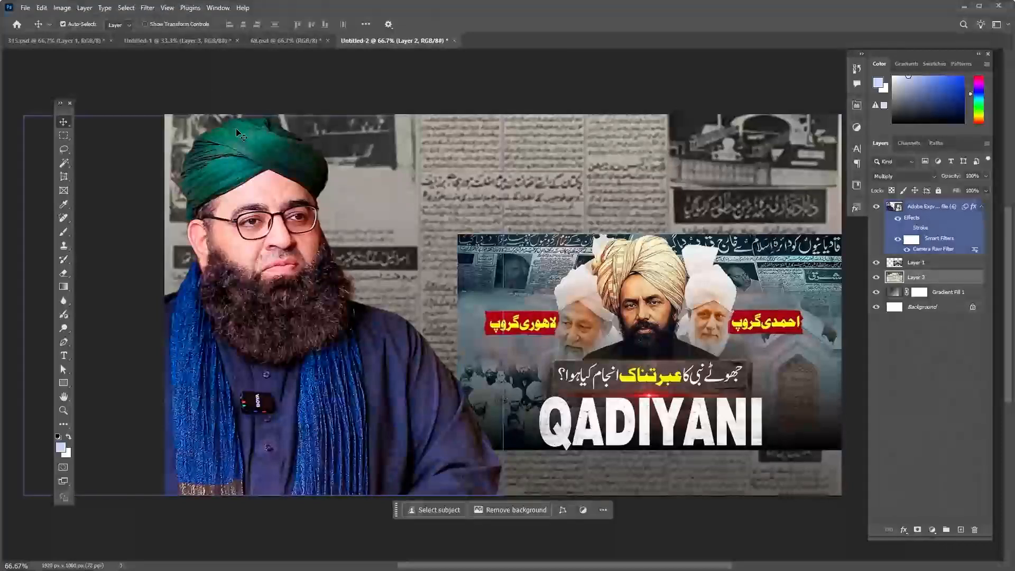
- Open Curves for the newspaper layer and raise the Blue channel's midtones to about input 117, output 147
key("ctrl+m")
left_click(668, 285)
left_click(666, 325)
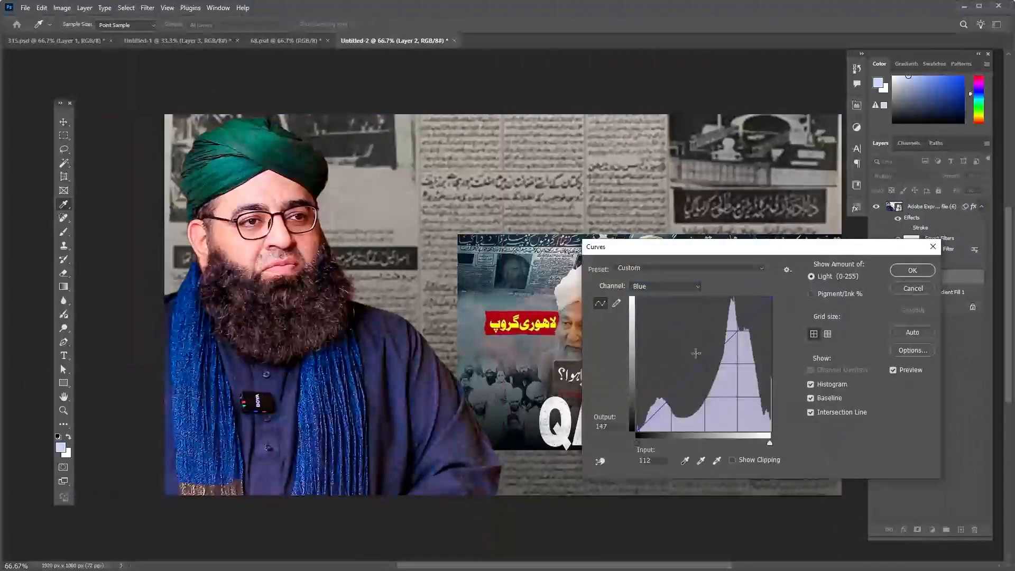
left_click(696, 353)
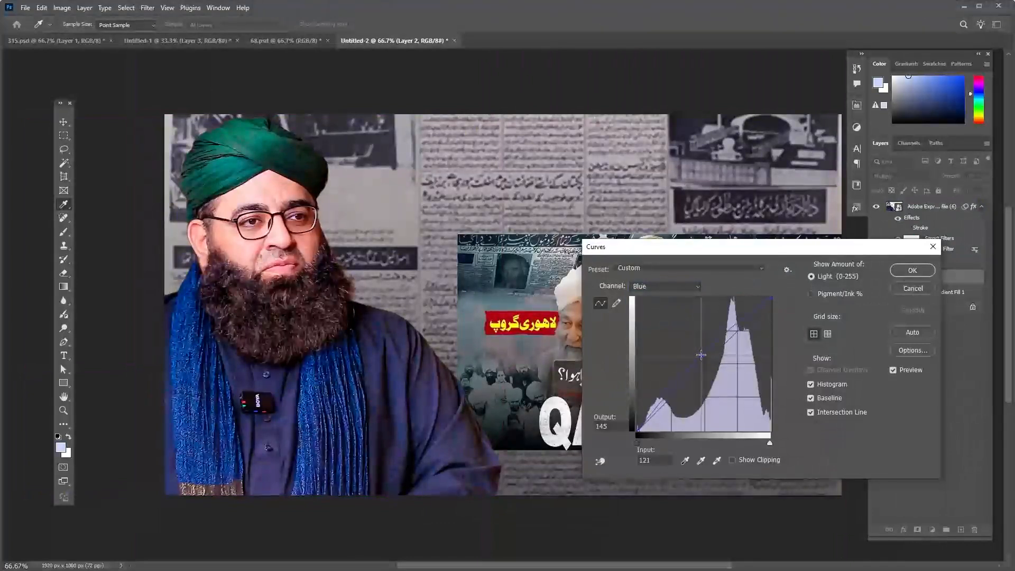
- Lower the Green channel's midtones in the newspaper's Curves adjustment to about input 137, output 123
left_click(666, 288)
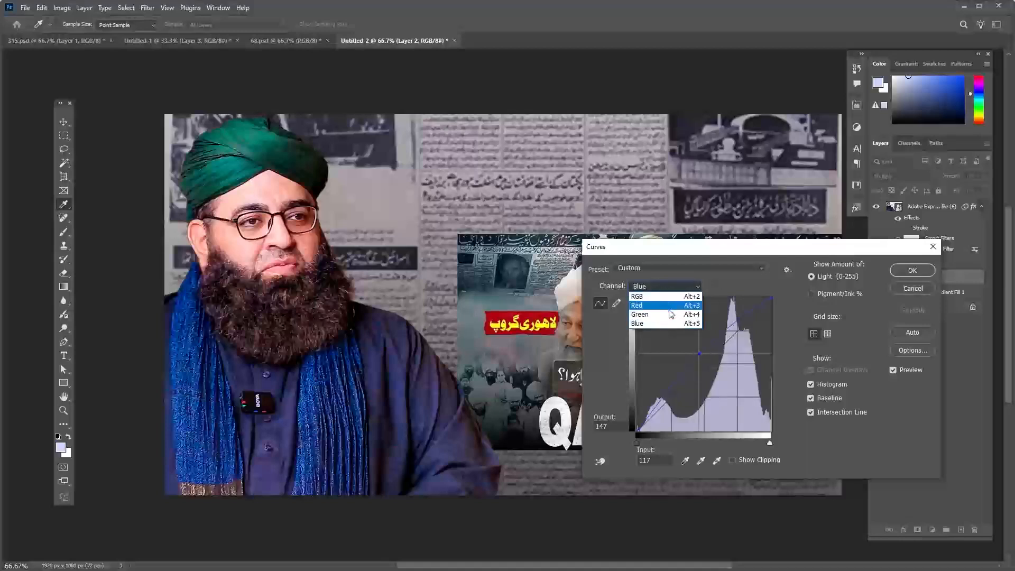
left_click(670, 314)
left_click(707, 364)
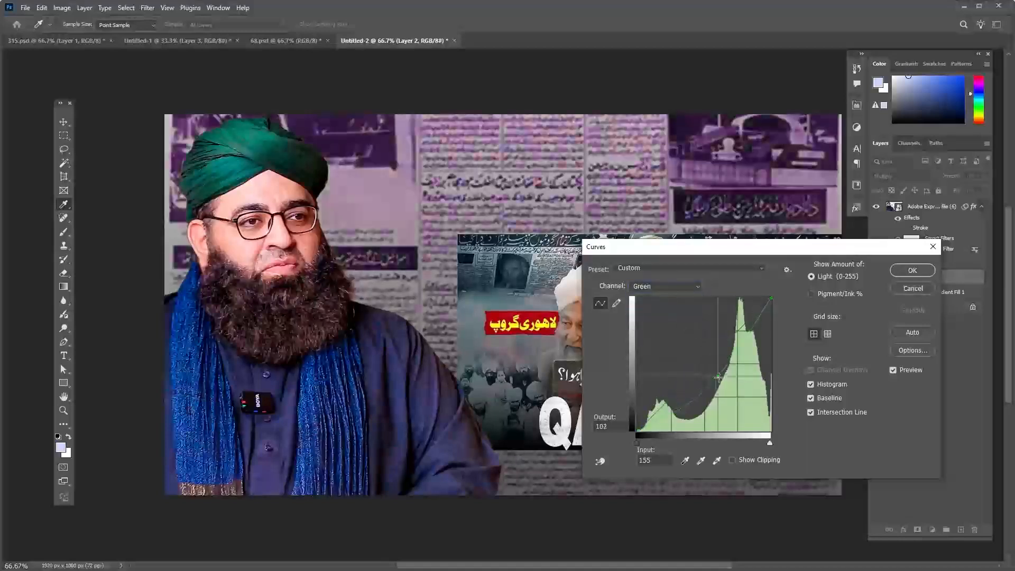
mouse_move(707, 364)
left_mouse_down()
mouse_move(695, 355)
mouse_move(709, 366)
left_mouse_up()
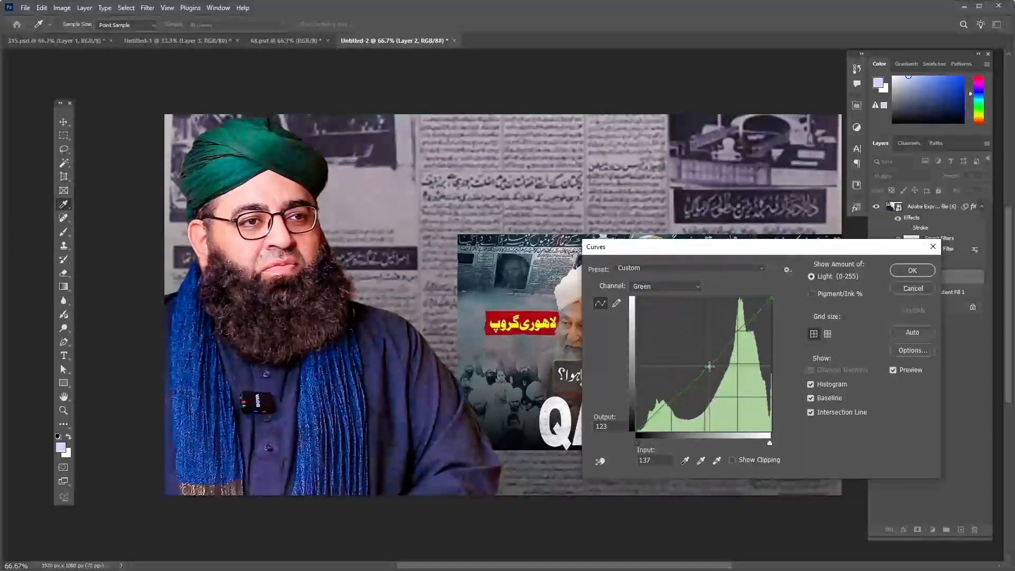
- Raise the Red channel's midtones in the newspaper's Curves adjustment to about input 128, output 130, and apply the adjustment
left_click(666, 288)
left_click(687, 299)
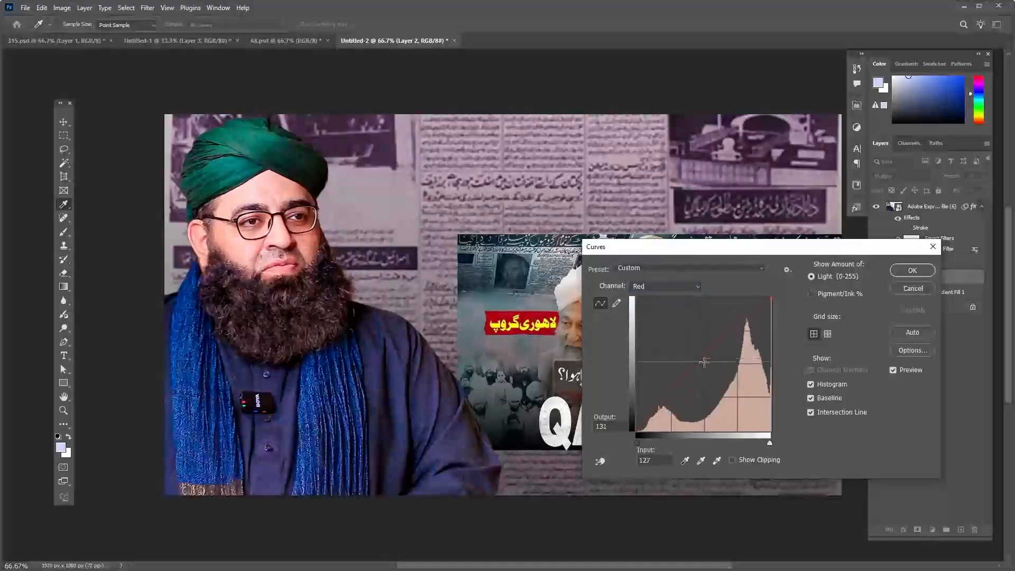
left_click_drag(712, 256, 445, 297)
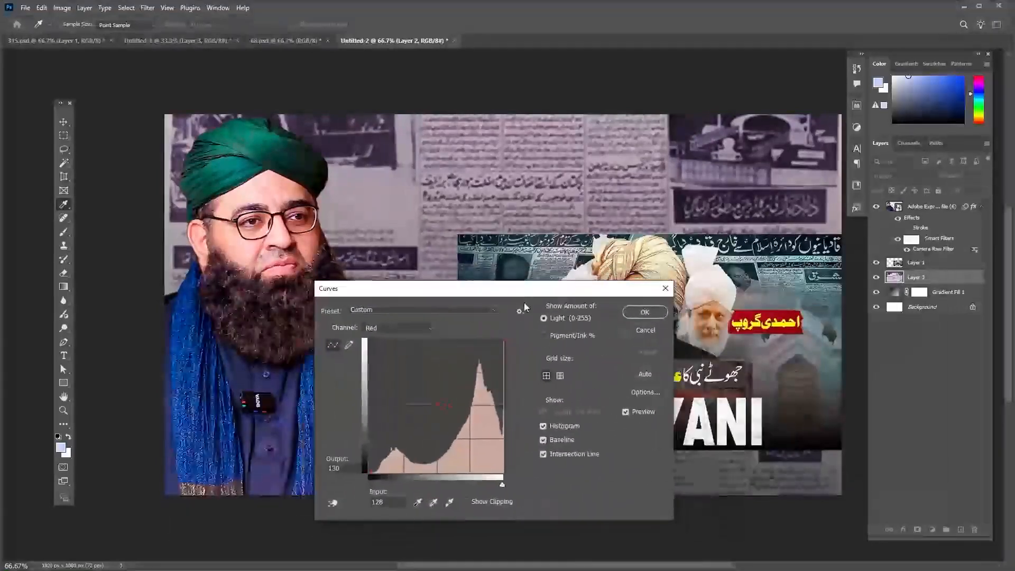
left_click(640, 313)
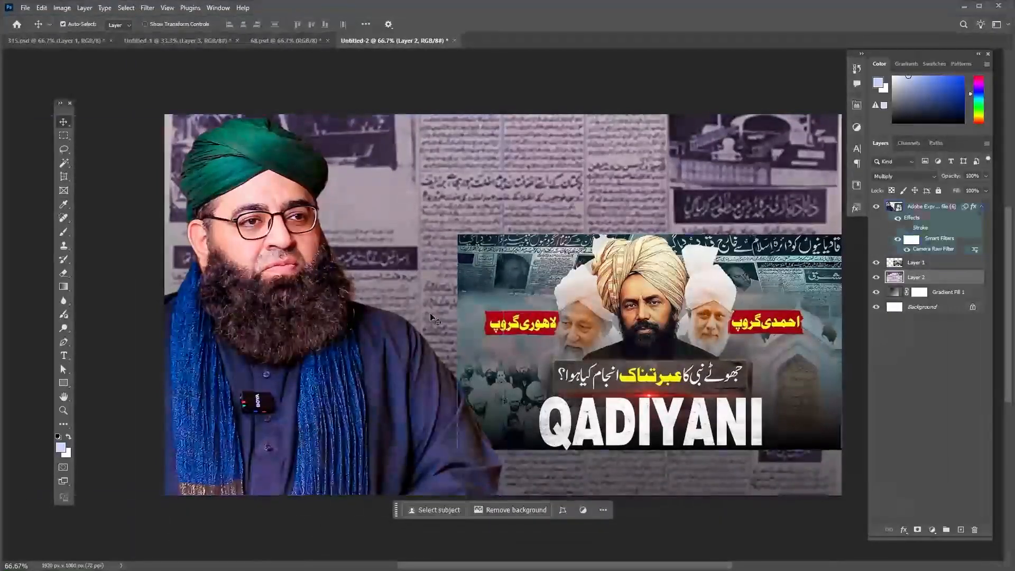
- Switch to Chrome and copy the Jang Karachi newspaper page image of 8 January 2018
key("ctrl+shift+a")
key("alt+Tab")
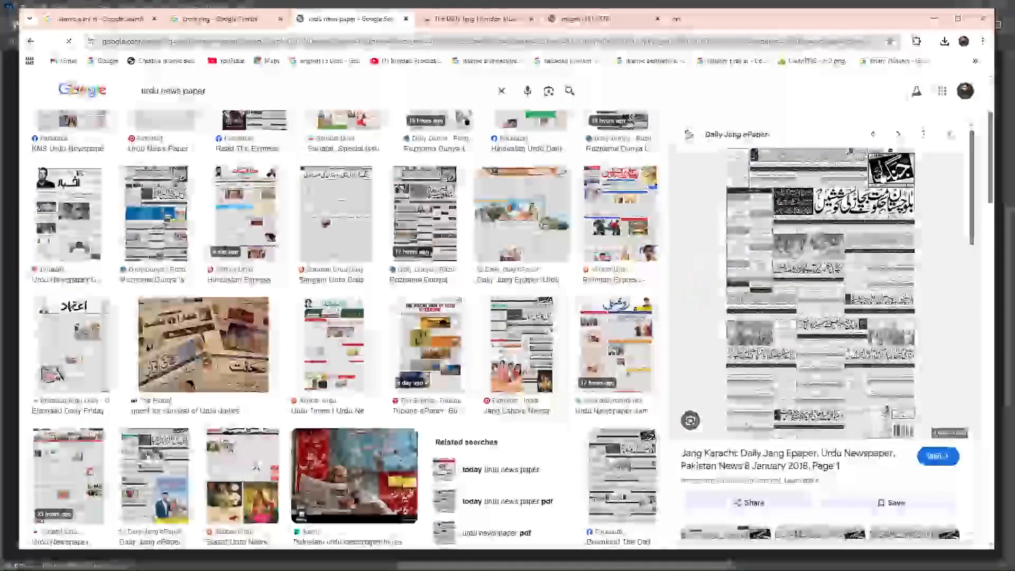
right_click(802, 231)
left_click(841, 418)
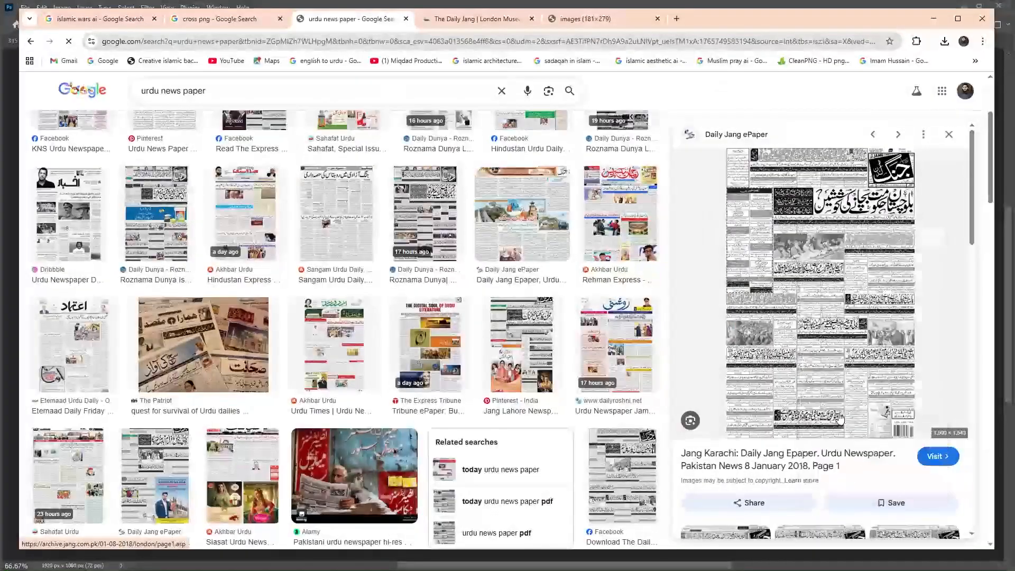
- Return to Photoshop, delete the old newspaper layer and paste the copied Jang page above the gradient fill
key("alt+Tab")
key("Delete")
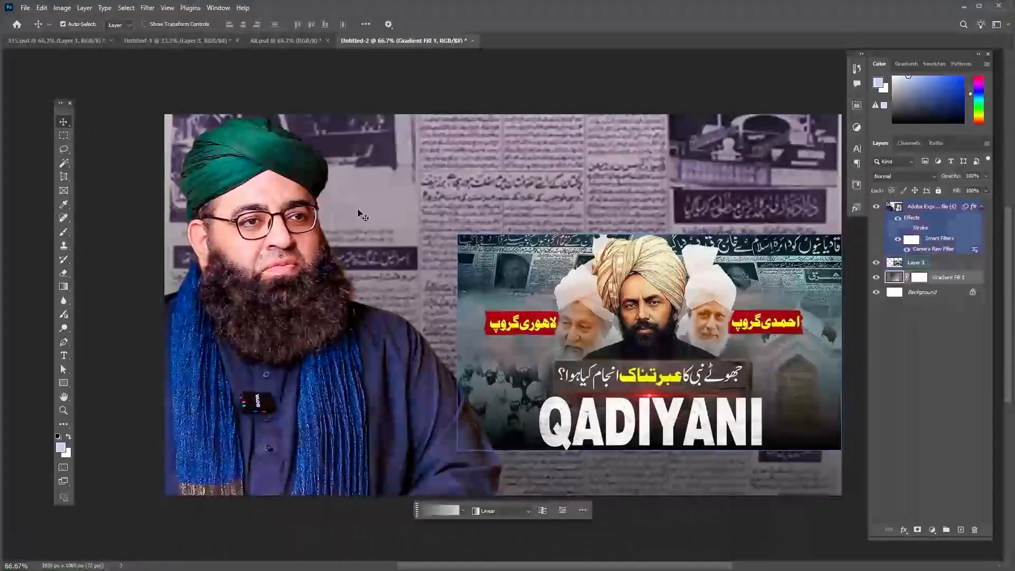
key("ctrl+v")
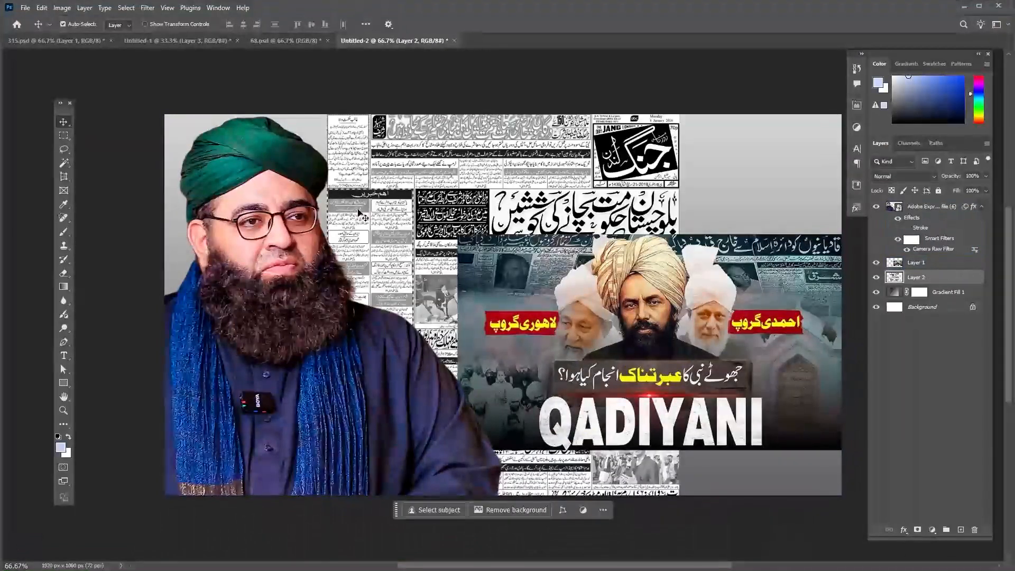
- Scale the pasted newspaper page to about 200% and centre it horizontally so it covers the canvas
key("ctrl+minus")
left_click_drag(433, 270, 438, 207)
key("ctrl+t")
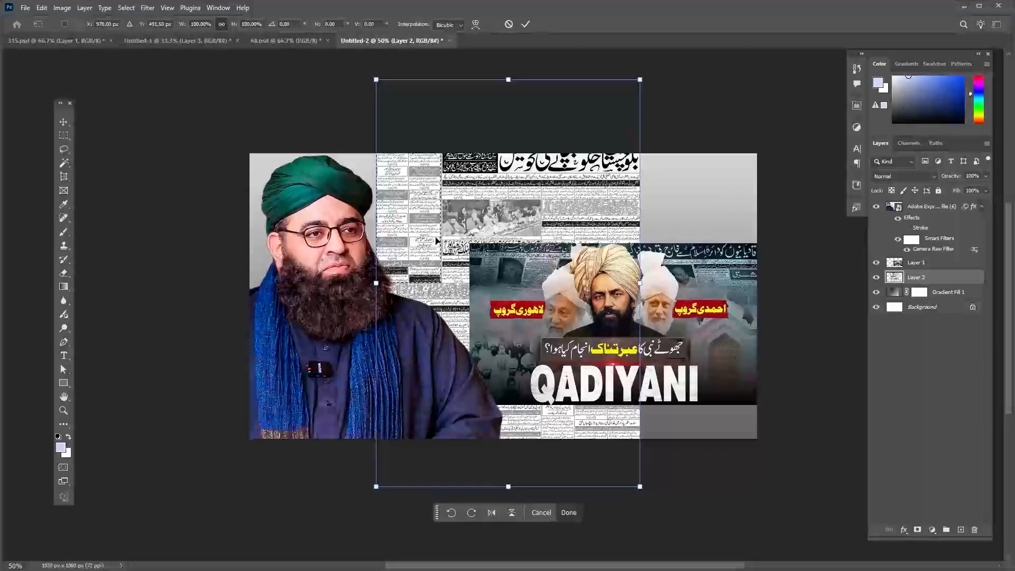
left_click_drag(376, 486, 265, 563)
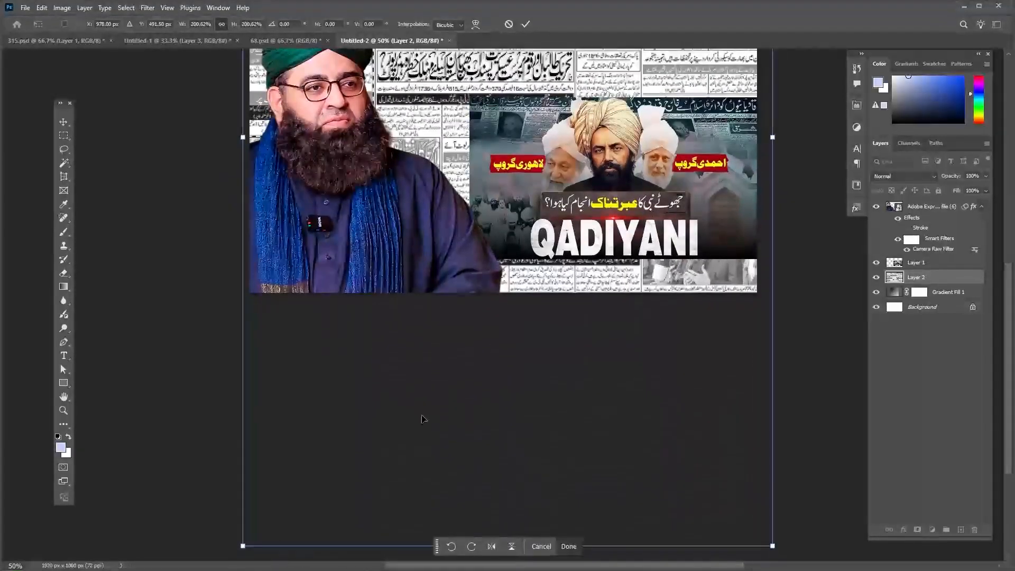
scroll(423, 419, "down", 3)
left_click_drag(477, 279, 477, 258)
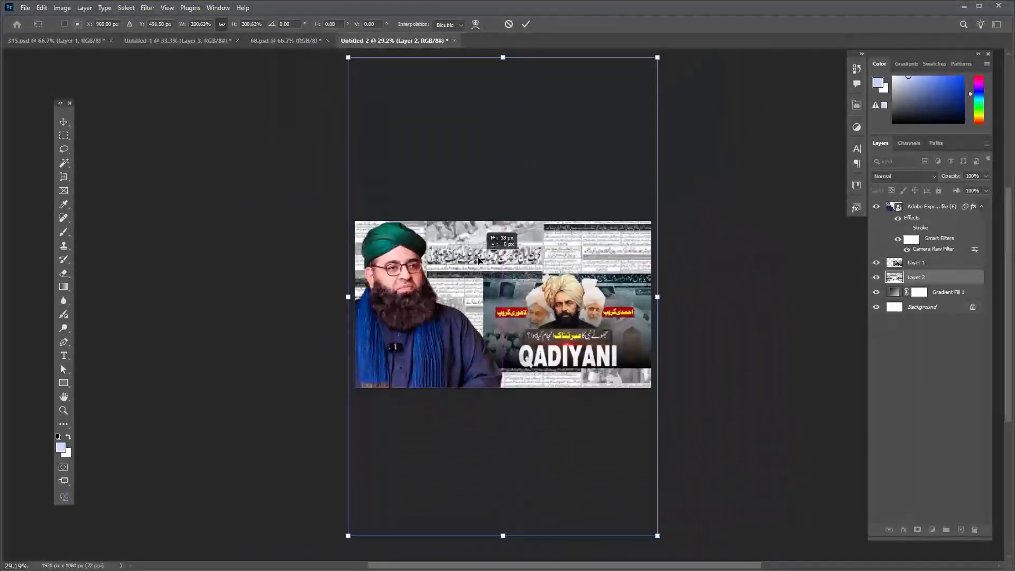
key("Return")
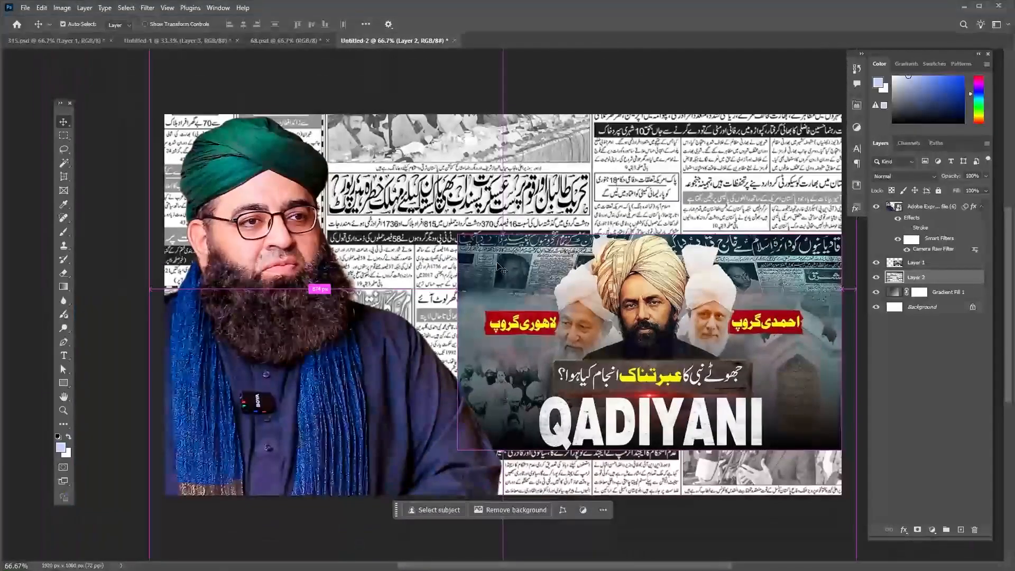
- Apply a Gaussian Blur with a 6.4-pixel radius to the newspaper page layer
left_click(148, 8)
mouse_move(235, 160)
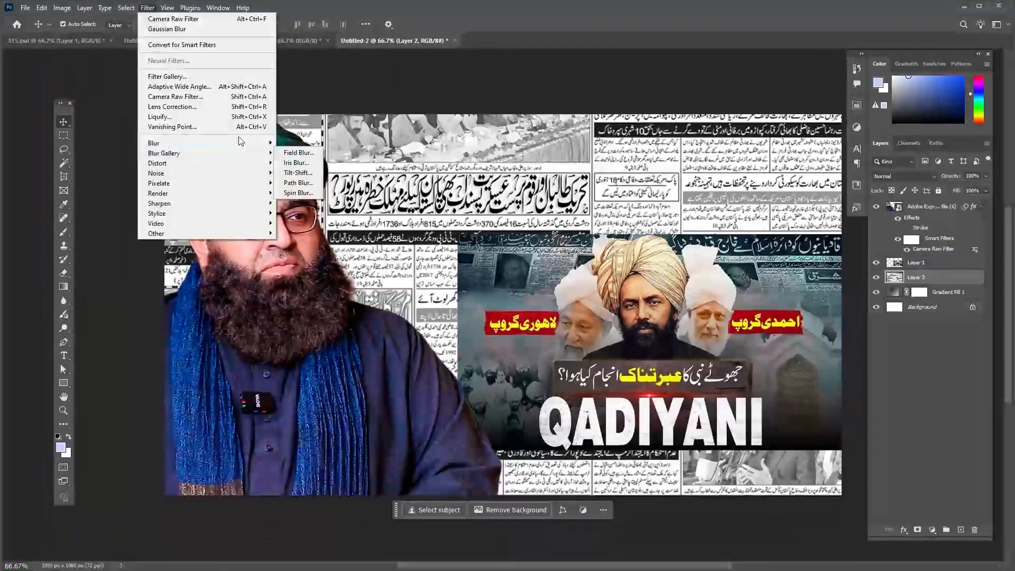
mouse_move(253, 144)
left_click(303, 183)
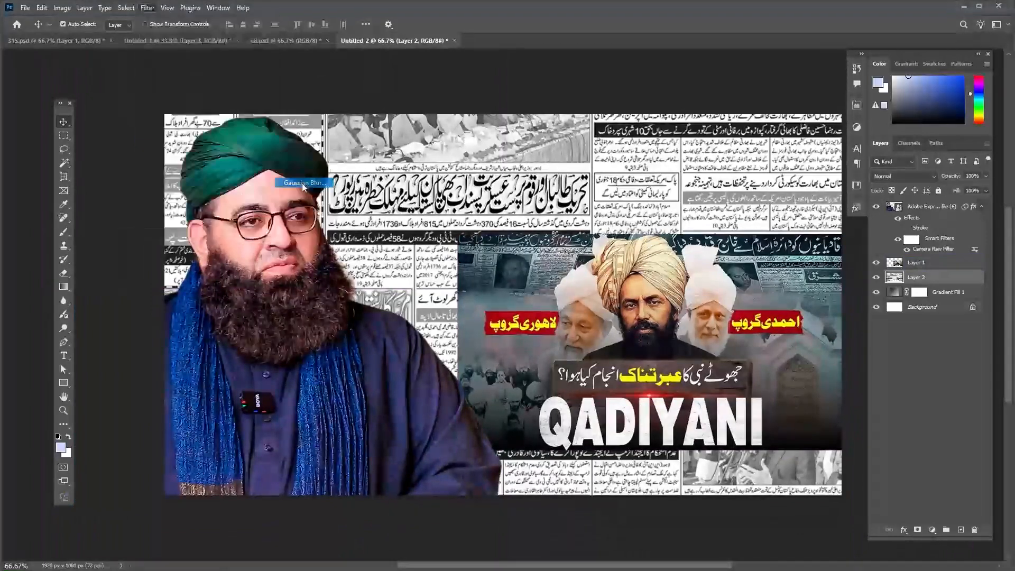
left_click_drag(130, 398, 154, 397)
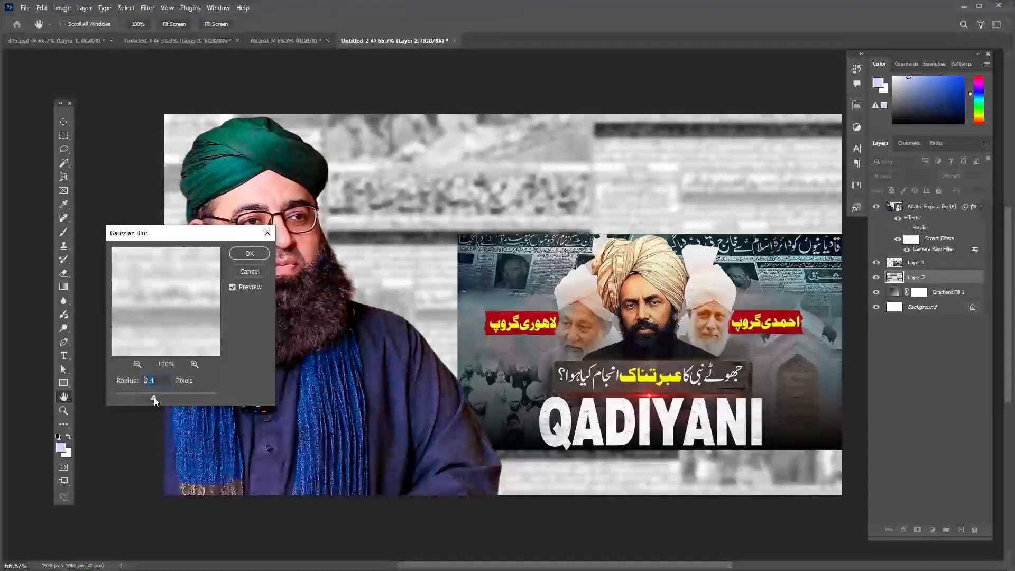
left_click(146, 397)
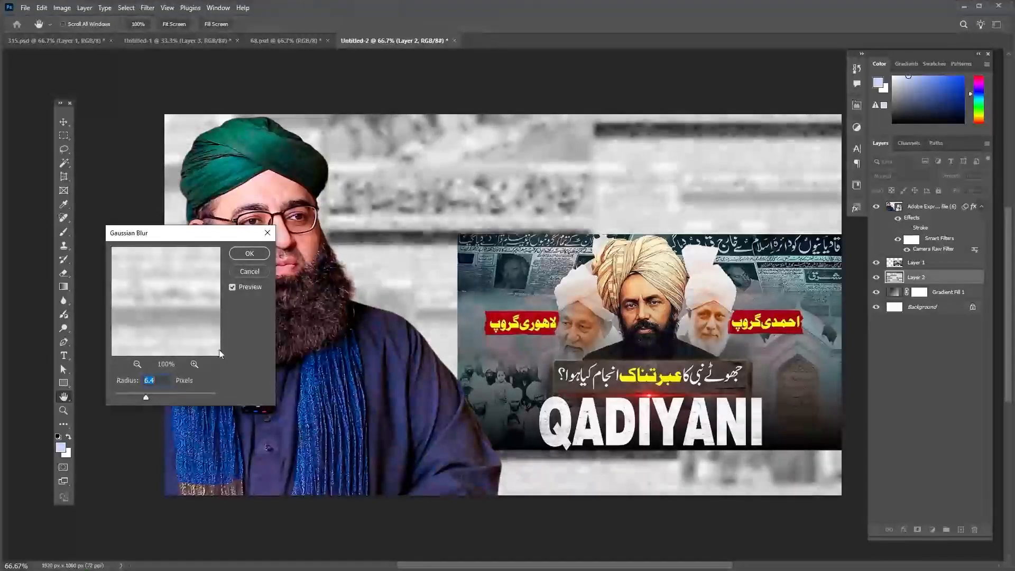
left_click(250, 254)
key("v")
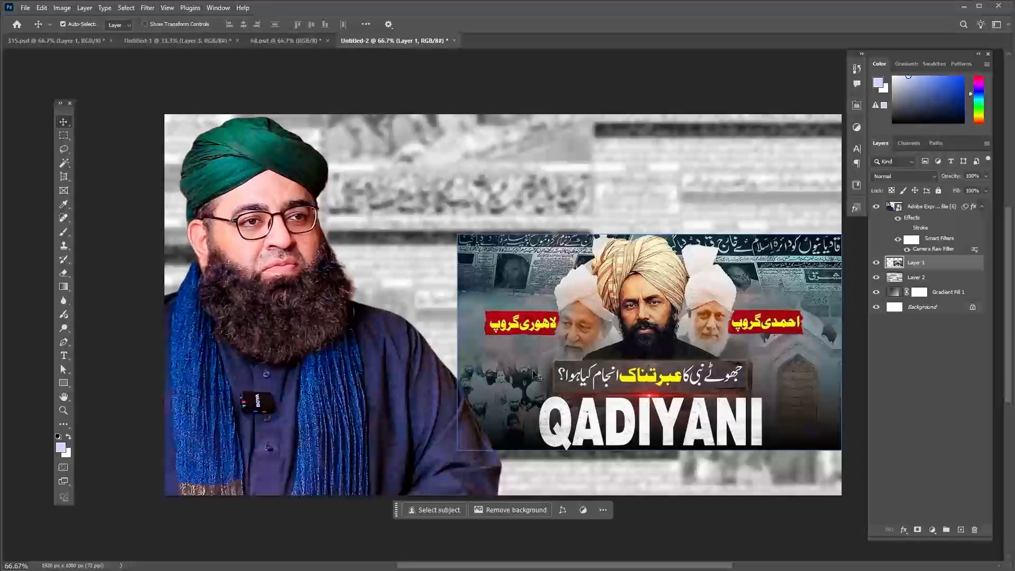
- Set the blurred newspaper layer's blend mode to Multiply over the gradient fill
left_click(923, 250)
left_click(924, 276)
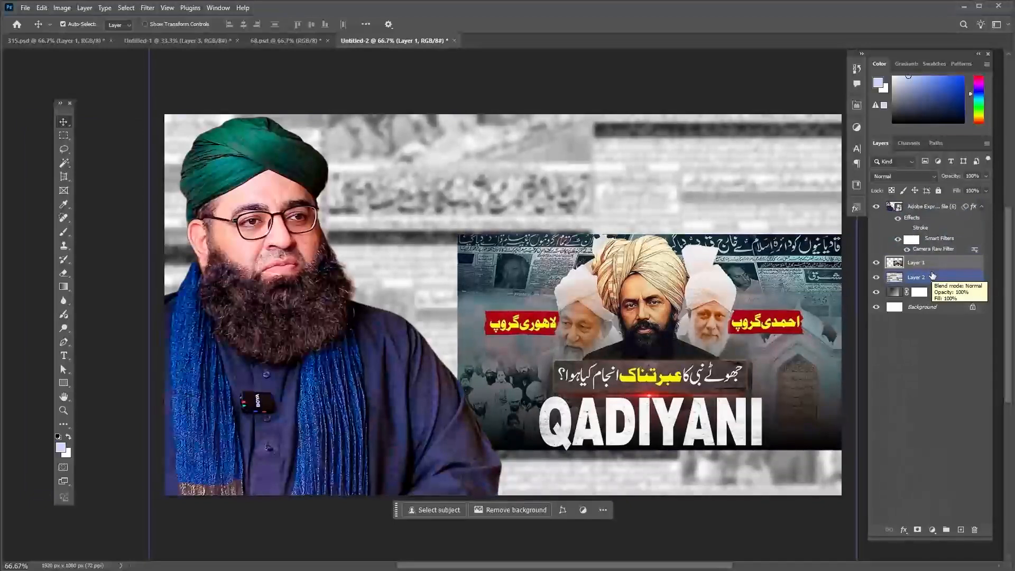
left_click(895, 291)
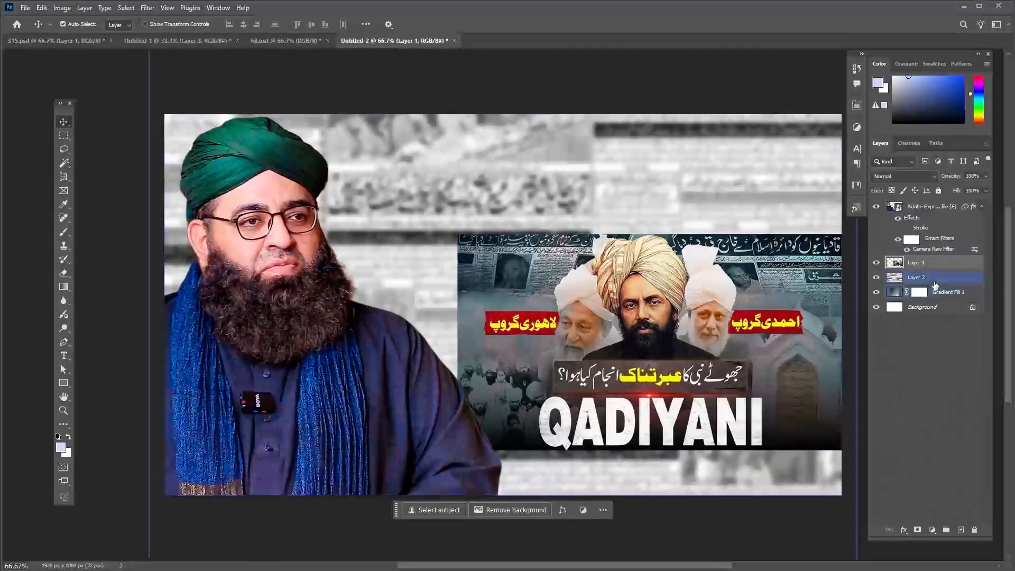
left_click(916, 276)
left_click(903, 176)
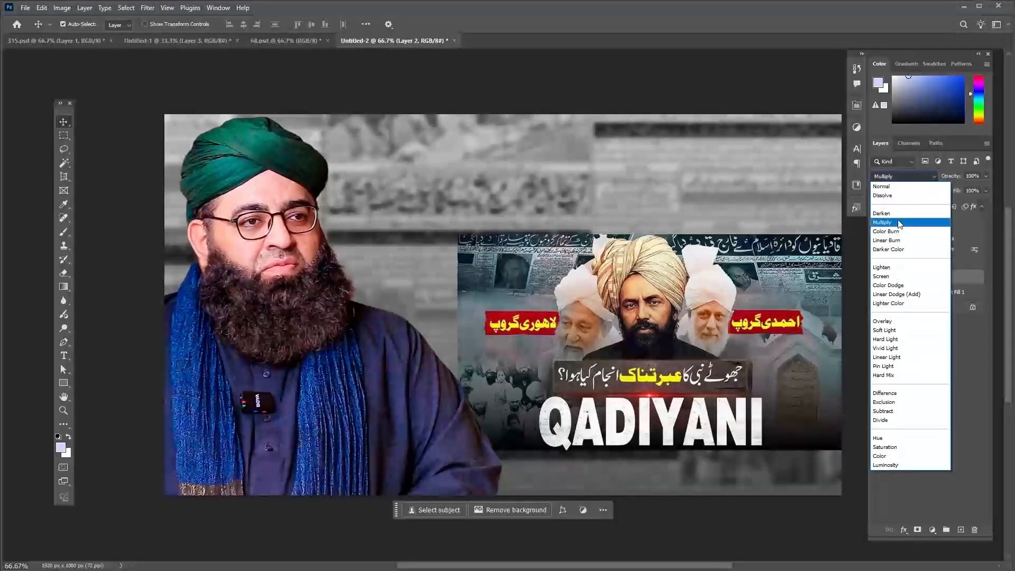
left_click(899, 223)
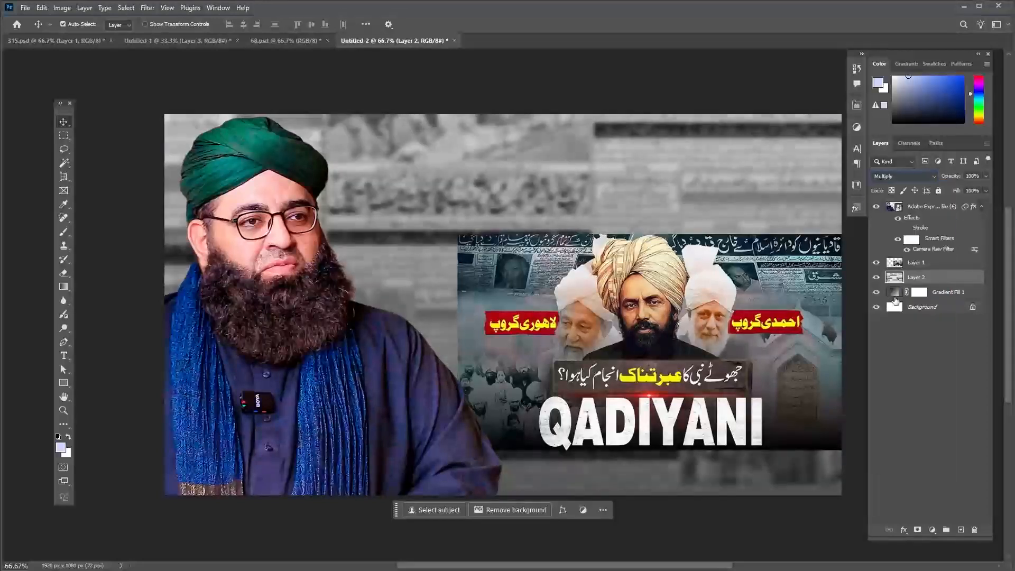
- Open the gradient fill's gradient for editing and set its dark end stop to colour 09111c
double_click(894, 292)
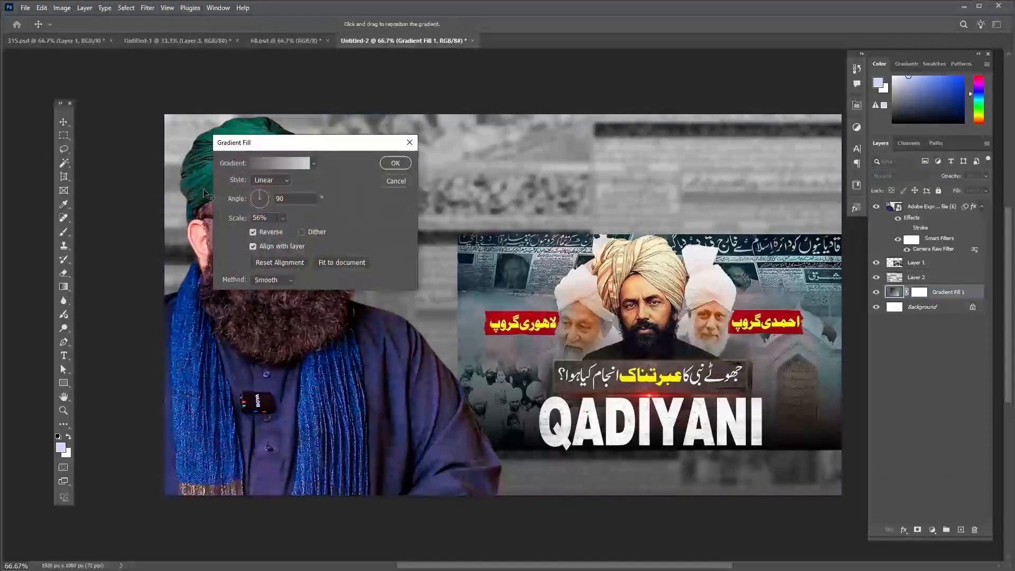
left_click(271, 163)
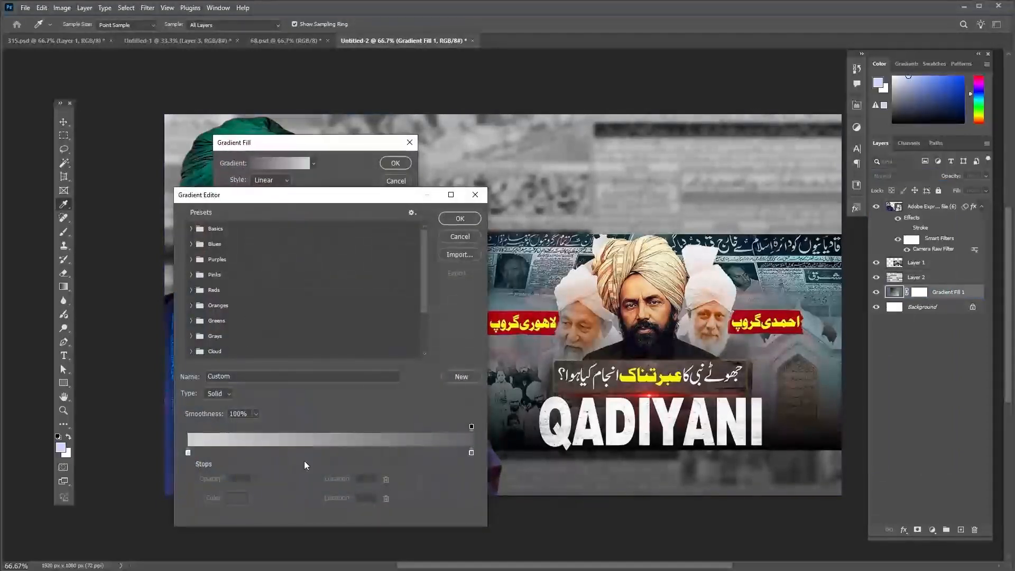
left_click(471, 453)
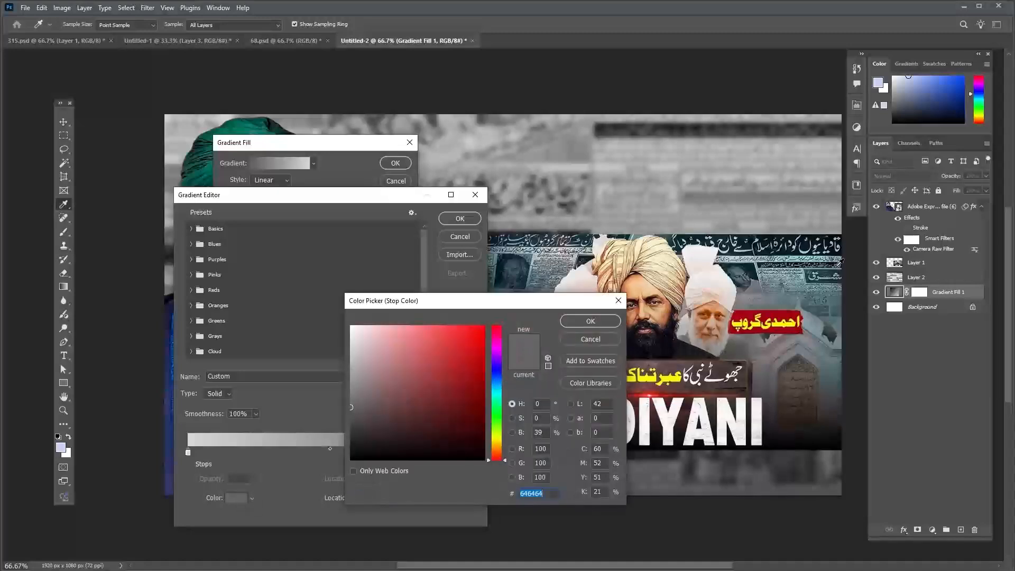
type("09111c")
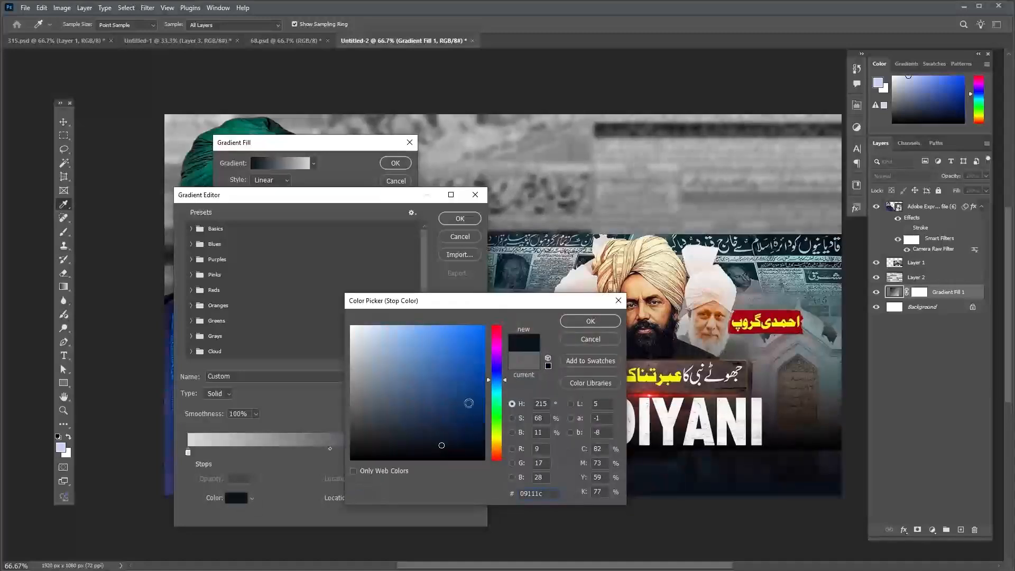
left_click(578, 323)
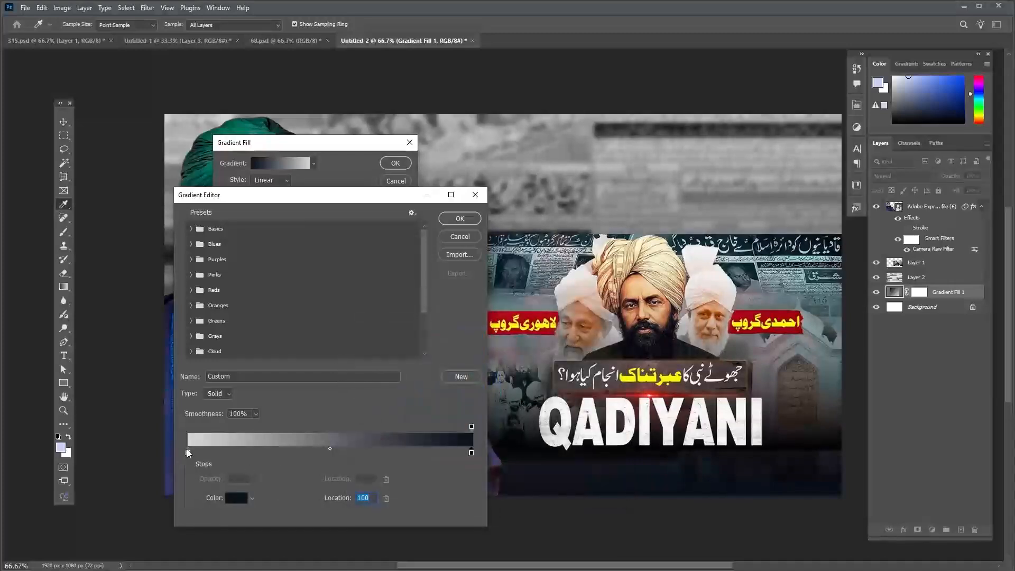
- Set the gradient's light start stop to colour e2e6e9 and apply the edited gradient fill
left_click(187, 453)
left_click(238, 499)
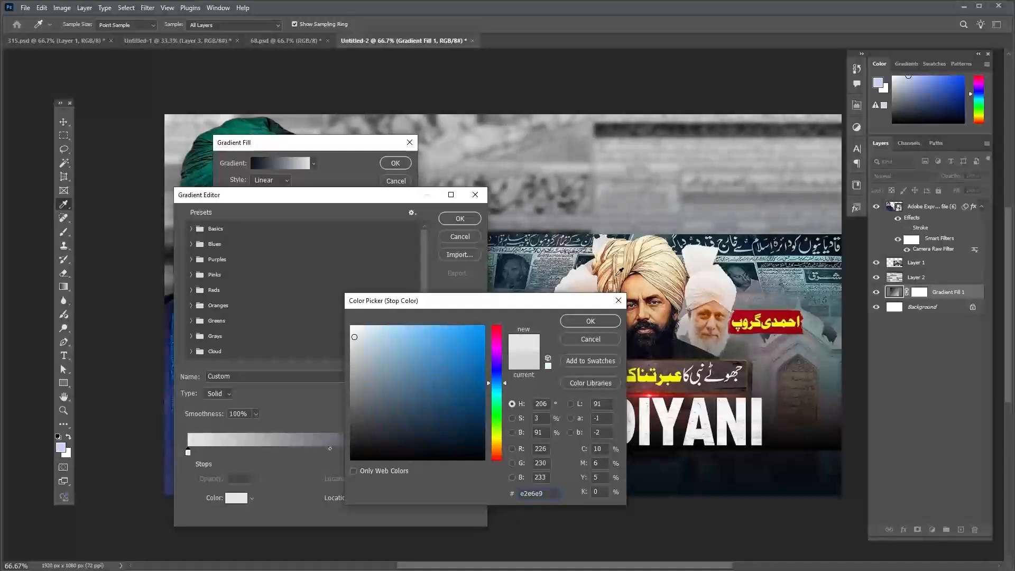
left_click(586, 325)
left_click(455, 220)
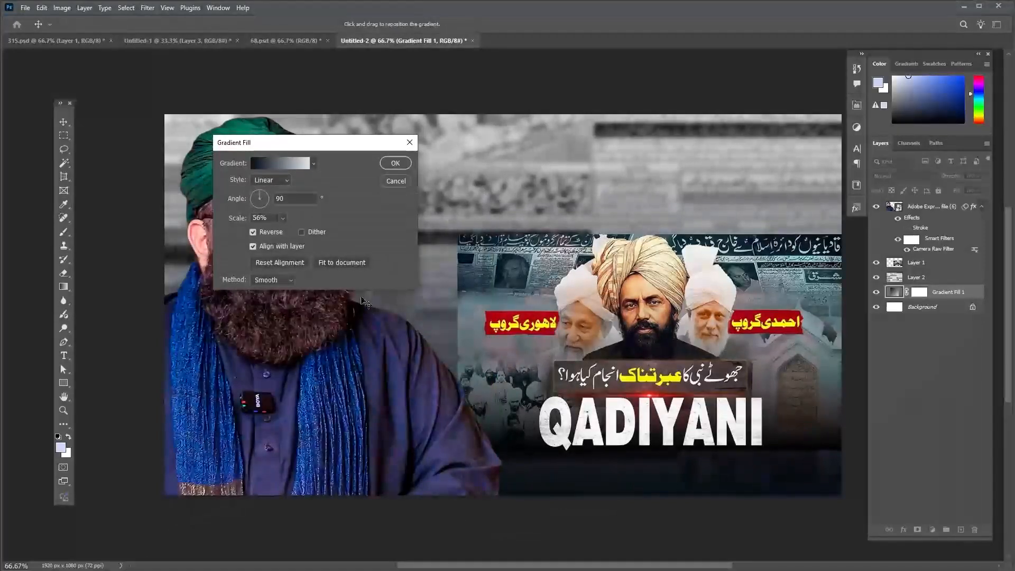
left_click(396, 167)
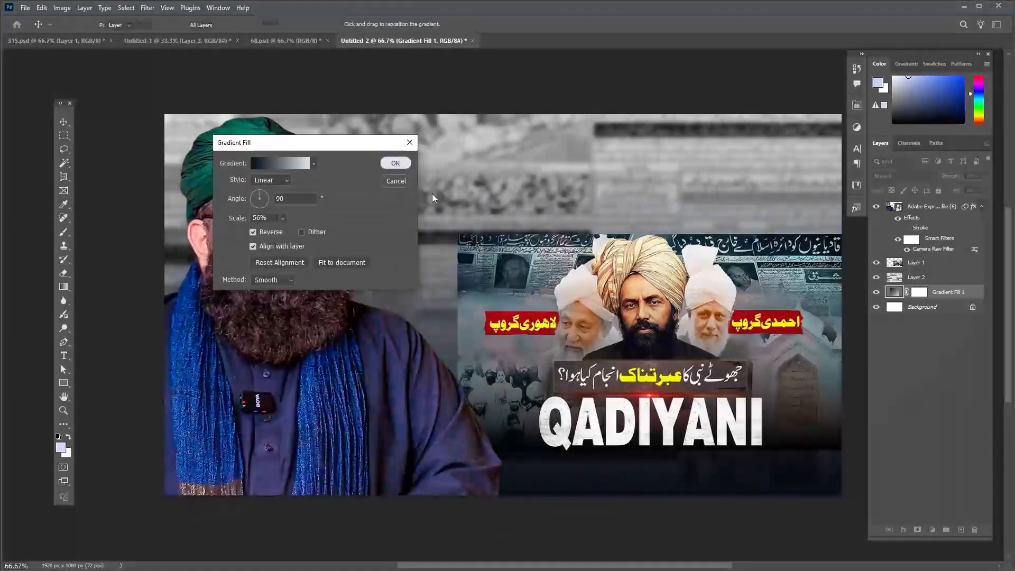
- Enlarge the QADIYANI artwork to about 105% and shift it down and right, slightly past the canvas's right edge
left_click(515, 272)
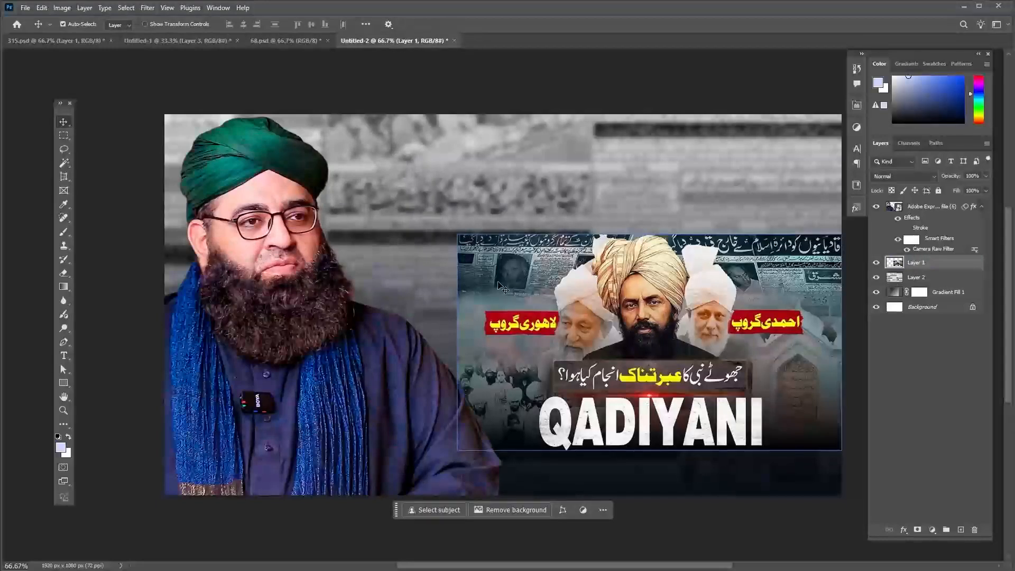
key("ctrl+t")
left_click_drag(462, 456, 443, 466)
left_click_drag(490, 429, 509, 436)
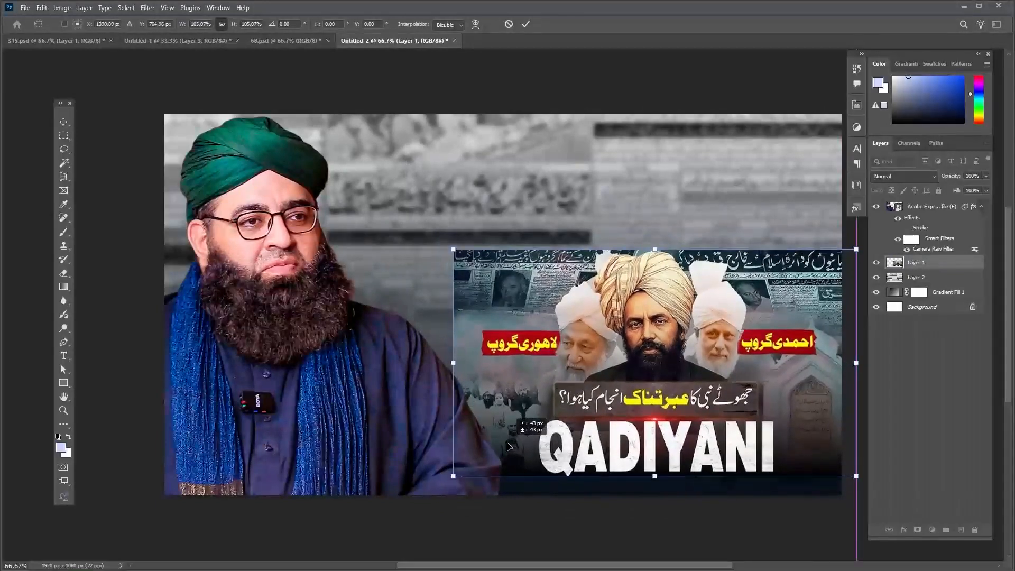
key("Return")
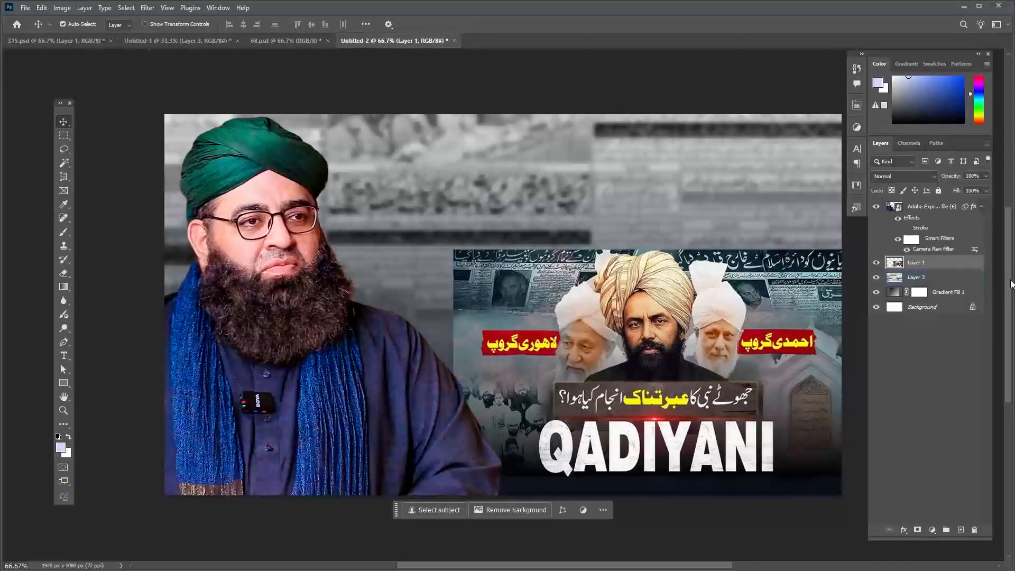
- Add a layer mask to the QADIYANI artwork and fade its left and upper-left edges with a soft black brush at 30% opacity
left_click(961, 279)
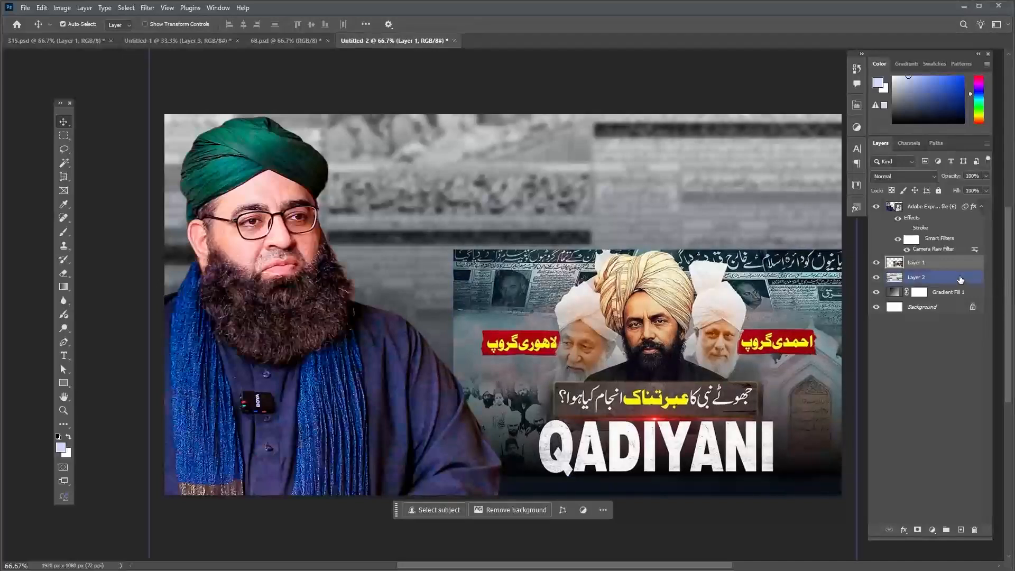
left_click(928, 266)
left_click(916, 530)
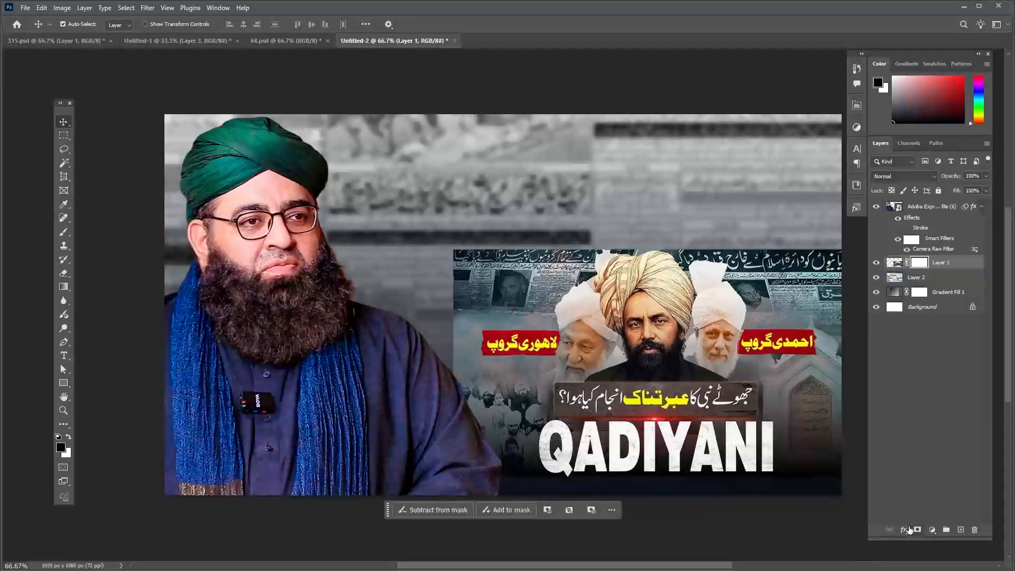
key("b")
mouse_move(414, 286)
left_mouse_down()
mouse_move(426, 362)
mouse_move(437, 272)
mouse_move(416, 459)
mouse_move(419, 324)
mouse_move(510, 239)
mouse_move(511, 224)
mouse_move(531, 234)
mouse_move(476, 234)
mouse_move(503, 254)
mouse_move(517, 233)
left_mouse_up()
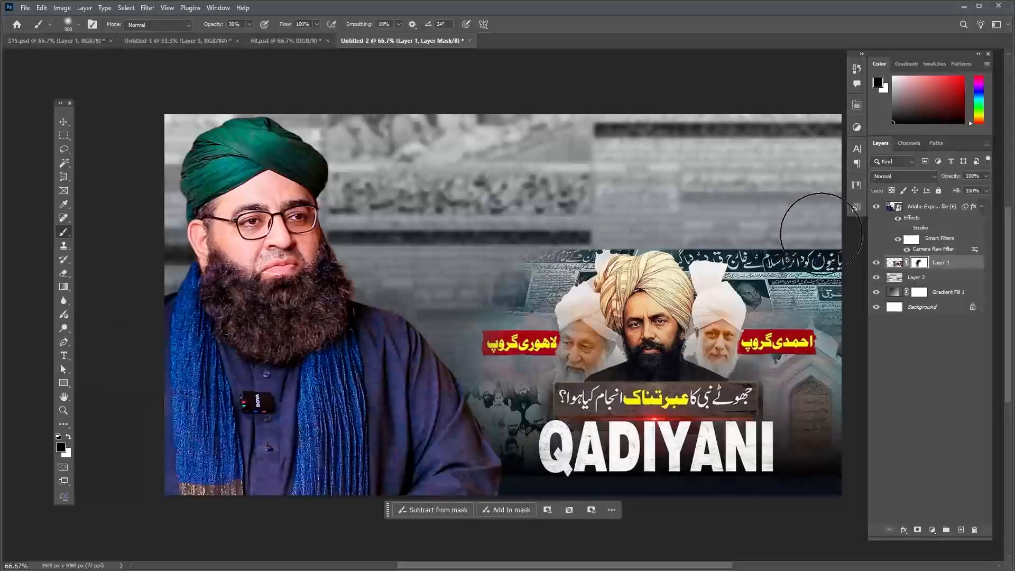
left_click(64, 122)
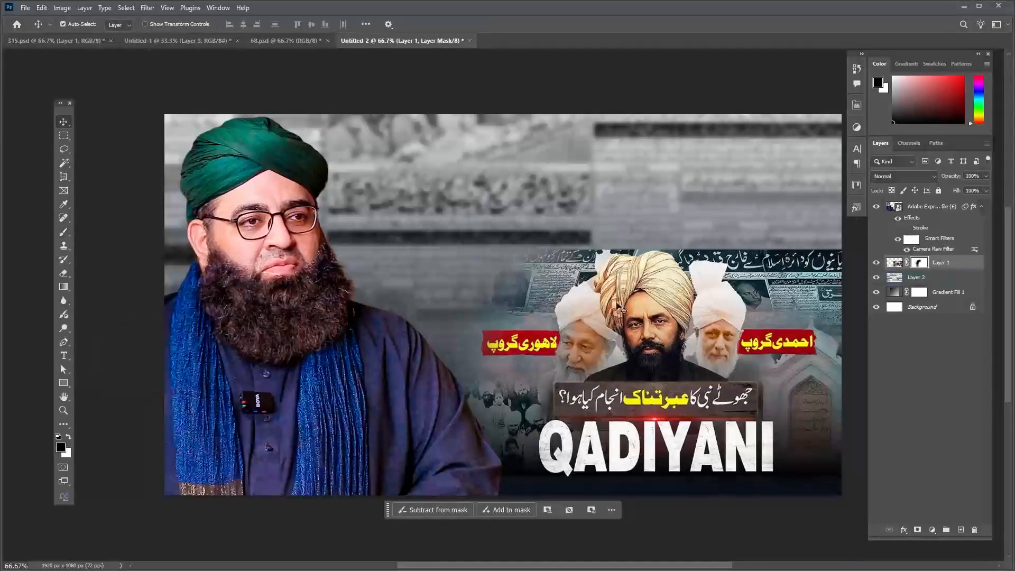
- Nudge the portrait slightly right and draw a blue rectangle banner about 1135 x 214 px across the canvas's upper right, above the QADIYANI artwork
left_click(268, 289)
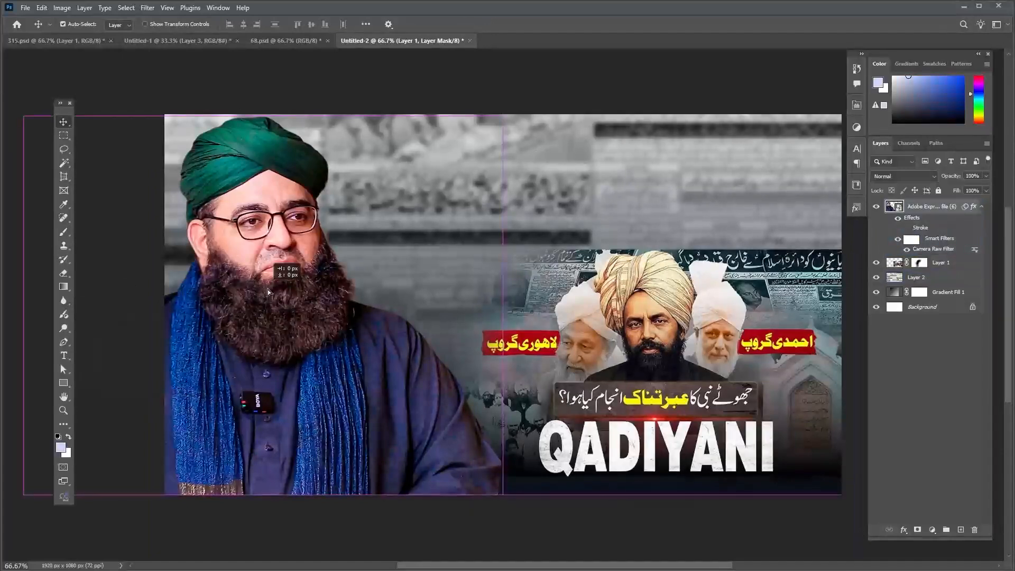
left_click_drag(268, 289, 275, 290)
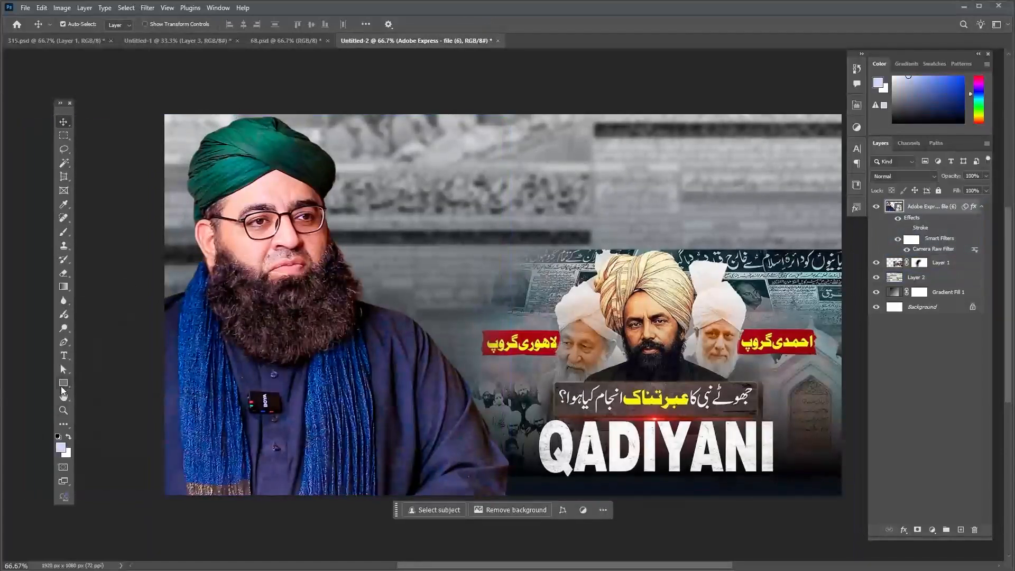
left_click(62, 384)
left_click_drag(839, 139, 439, 214)
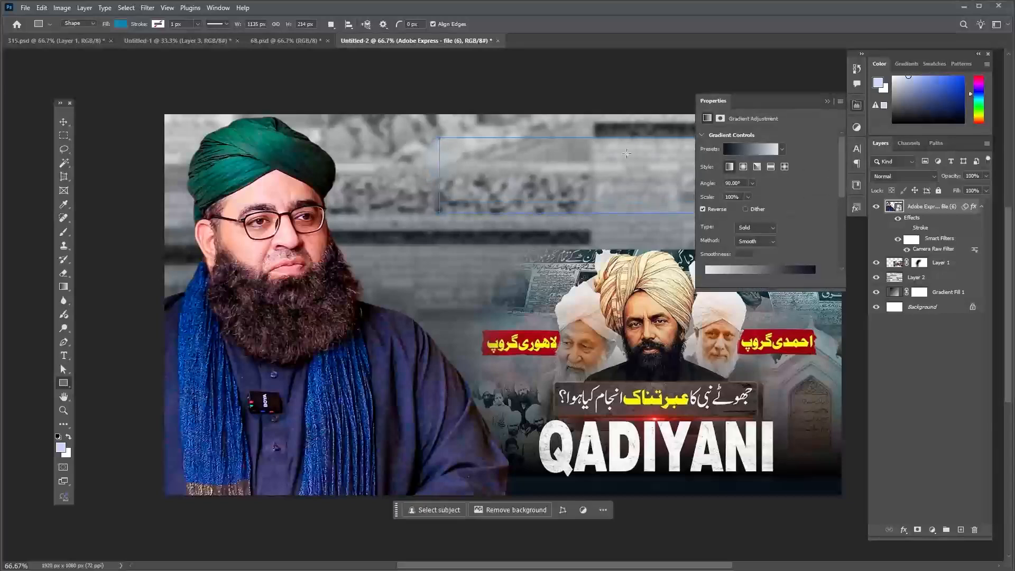
left_click(64, 122)
left_click_drag(533, 187, 529, 175)
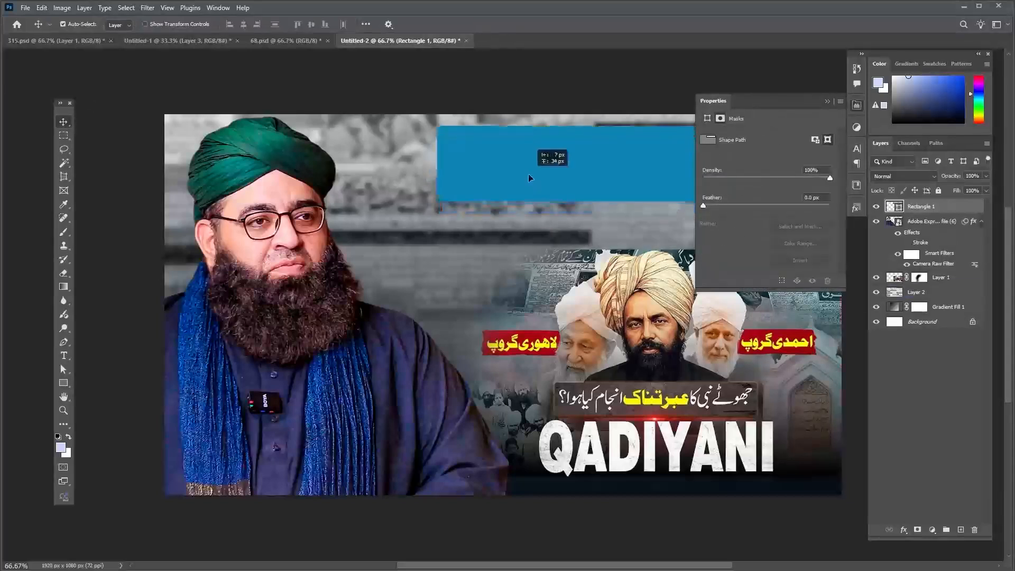
left_click(828, 101)
mouse_move(619, 153)
left_mouse_down()
mouse_move(630, 154)
mouse_move(598, 152)
mouse_move(626, 150)
mouse_move(570, 185)
mouse_move(572, 208)
mouse_move(575, 166)
left_mouse_up()
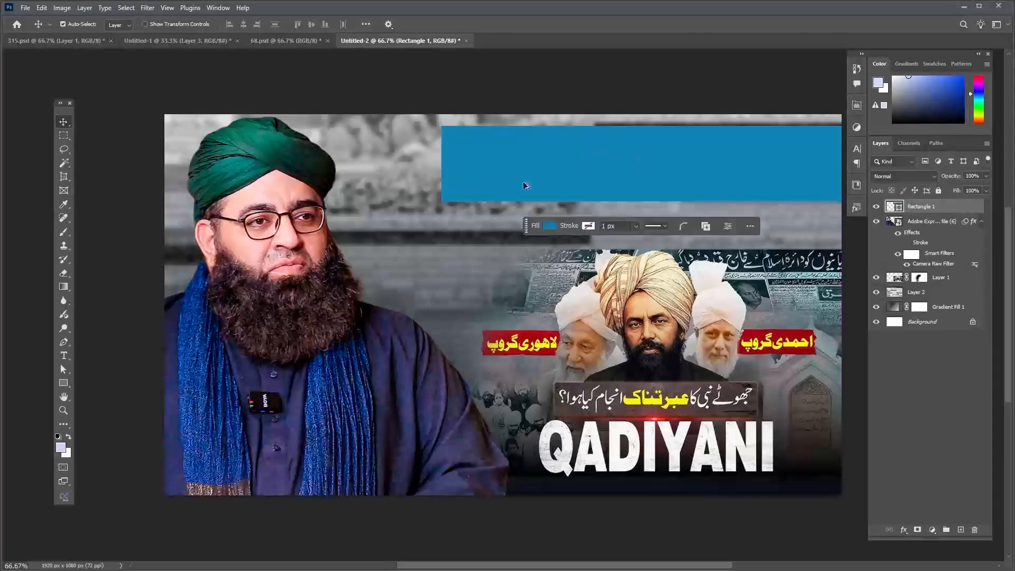
- Duplicate the blue banner directly beneath itself and skew the copy's top edge right by about 10.6°
mouse_move(513, 174)
left_mouse_down("alt")
mouse_move(505, 233)
mouse_move(513, 240)
left_mouse_up("alt")
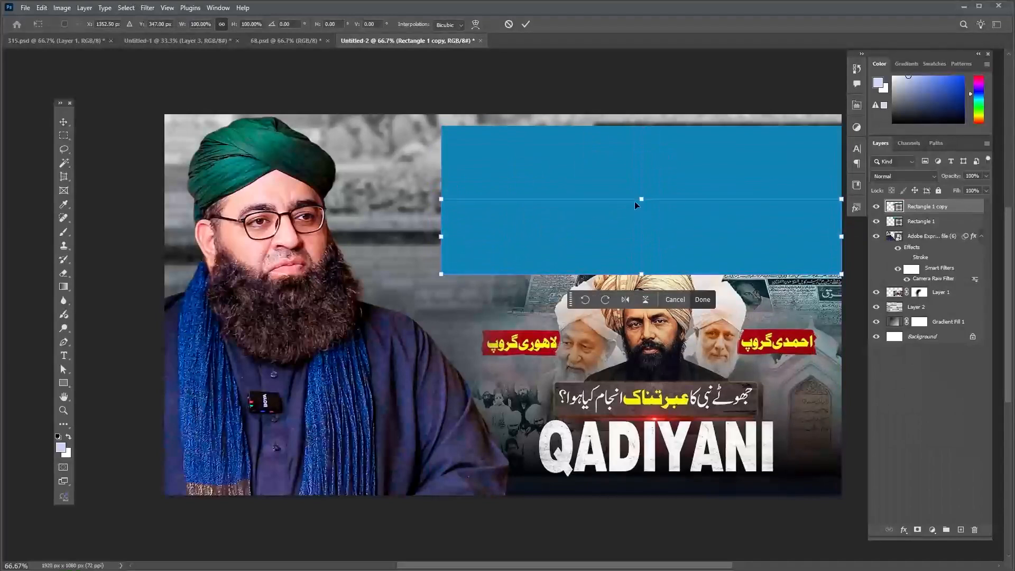
left_click_drag(642, 200, 655, 203)
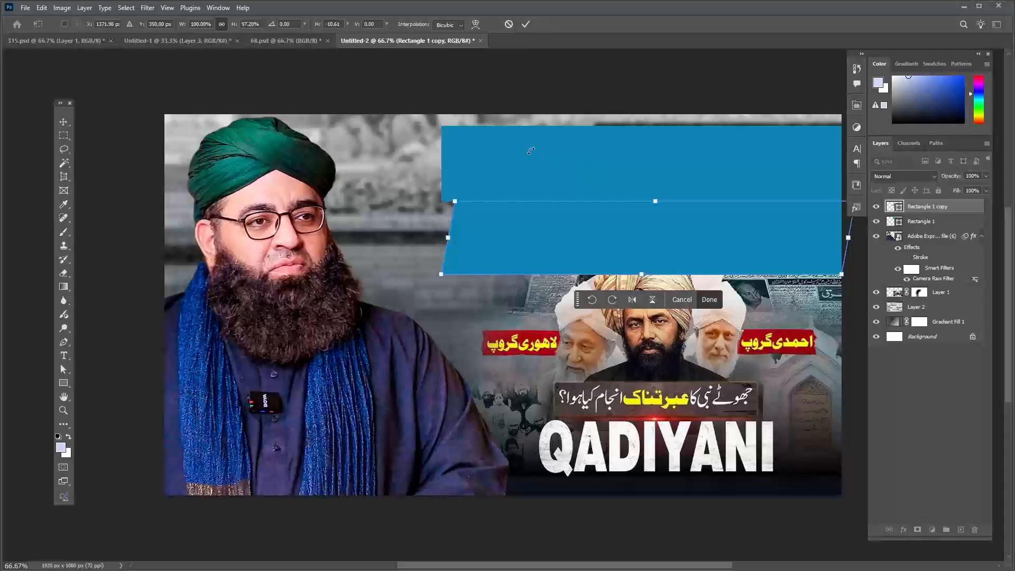
key("Return")
- Skew the upper banner's top edge left, opposite to the lower banner, and move it flush against the lower one
left_click(585, 157)
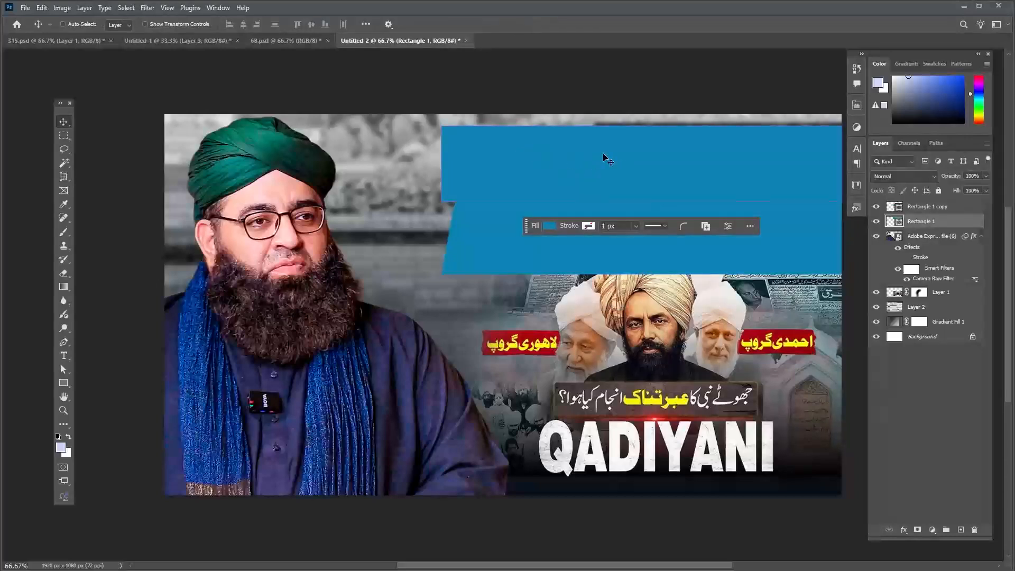
key("ctrl+t")
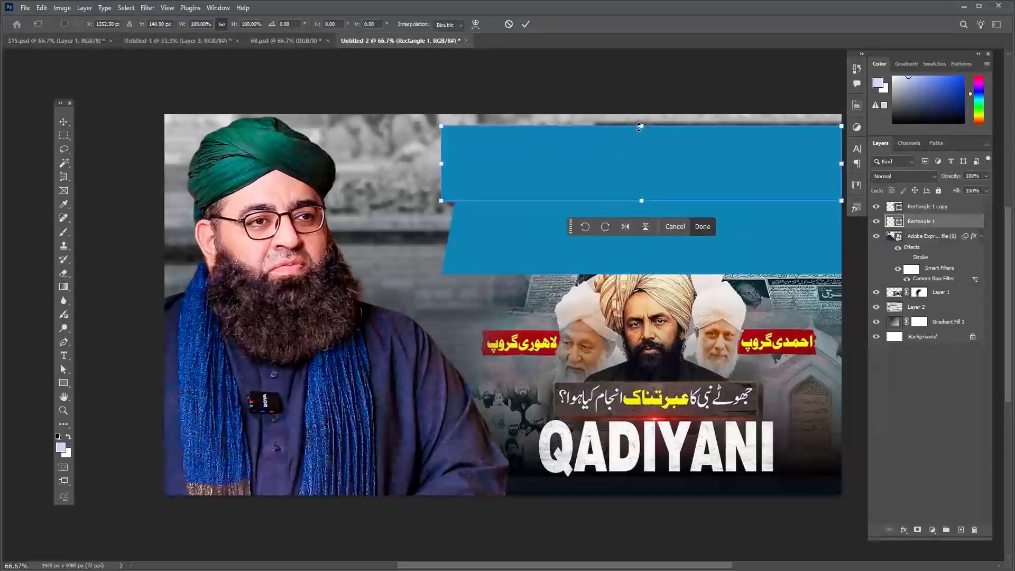
left_click_drag(640, 126, 617, 128)
key("Return")
left_click_drag(531, 169, 550, 172)
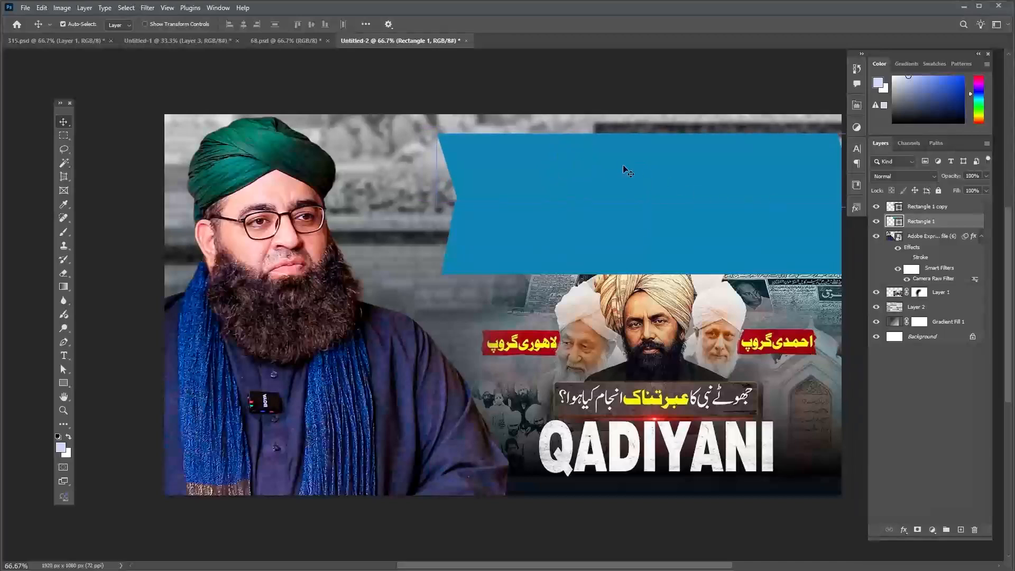
left_click_drag(627, 169, 632, 165)
- Nudge the portrait slightly right, closer to the slanted ends of the banners
left_click(285, 315)
left_click_drag(286, 316, 281, 315)
left_click(627, 230)
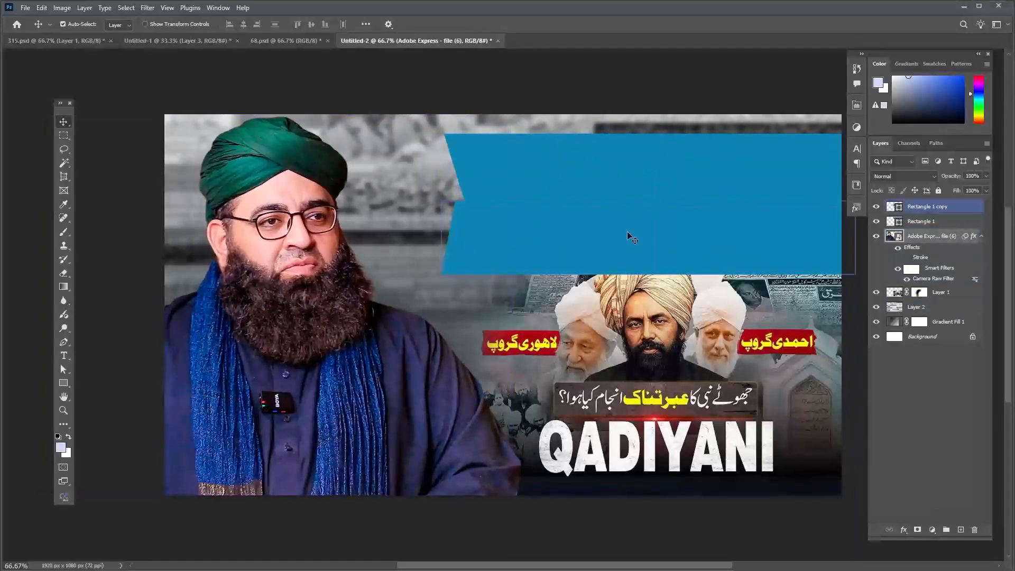
- Recolour the upper banner dark blue 002875, sampled from the portrait's blue scarf
left_click(897, 222)
double_click(898, 223)
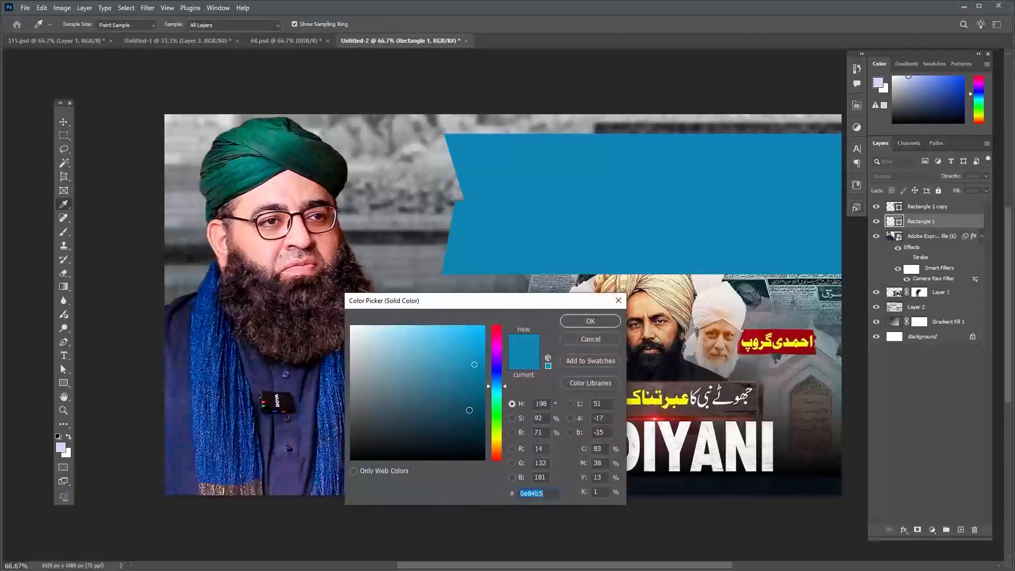
left_click(475, 409)
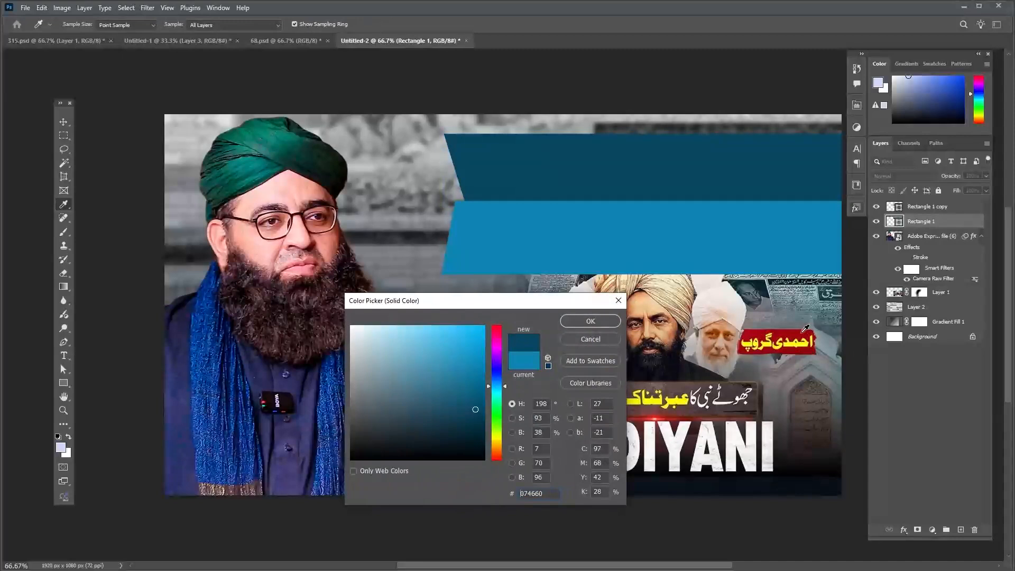
left_click(779, 332)
left_click(758, 332)
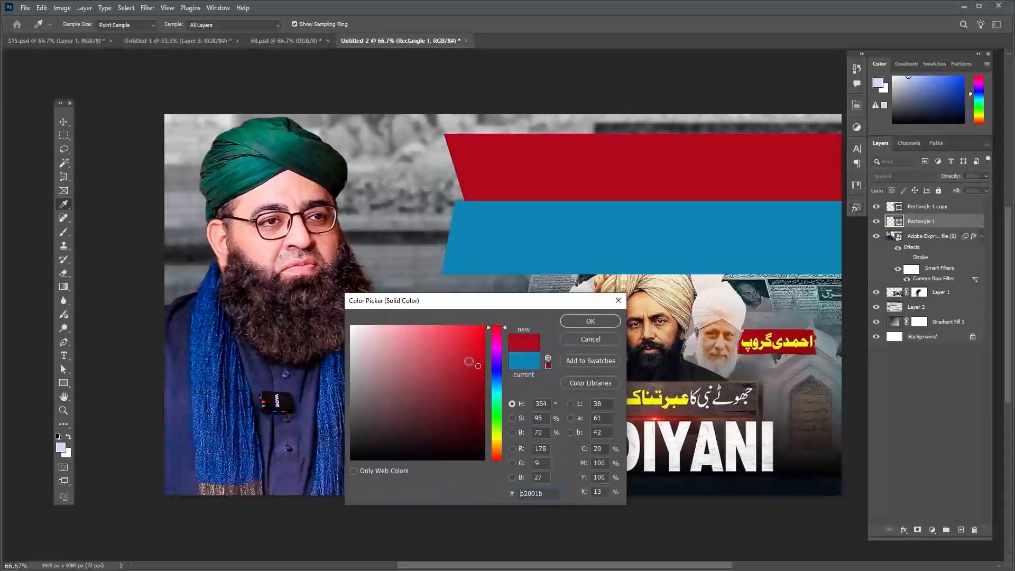
left_click(288, 449)
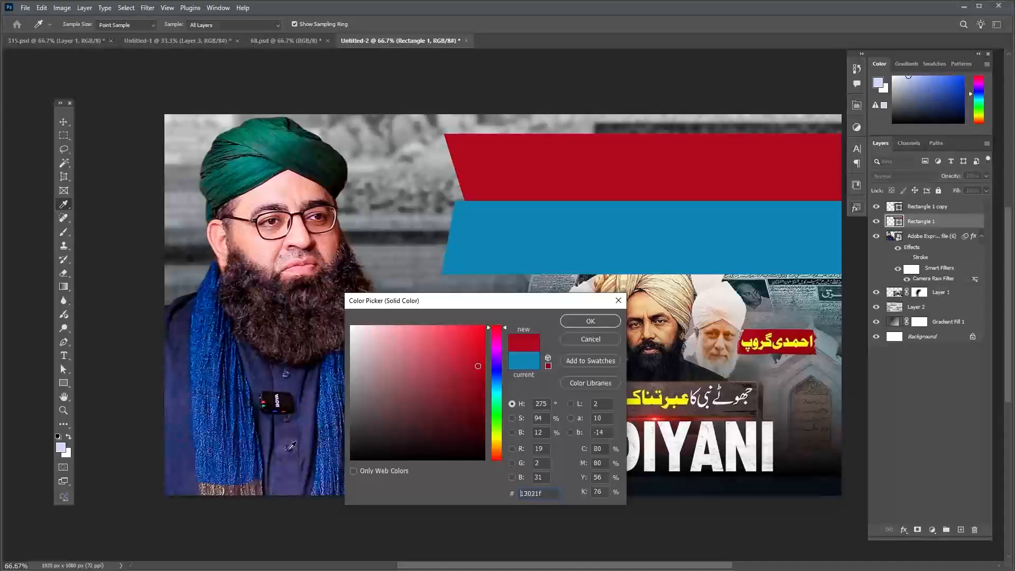
left_click(245, 456)
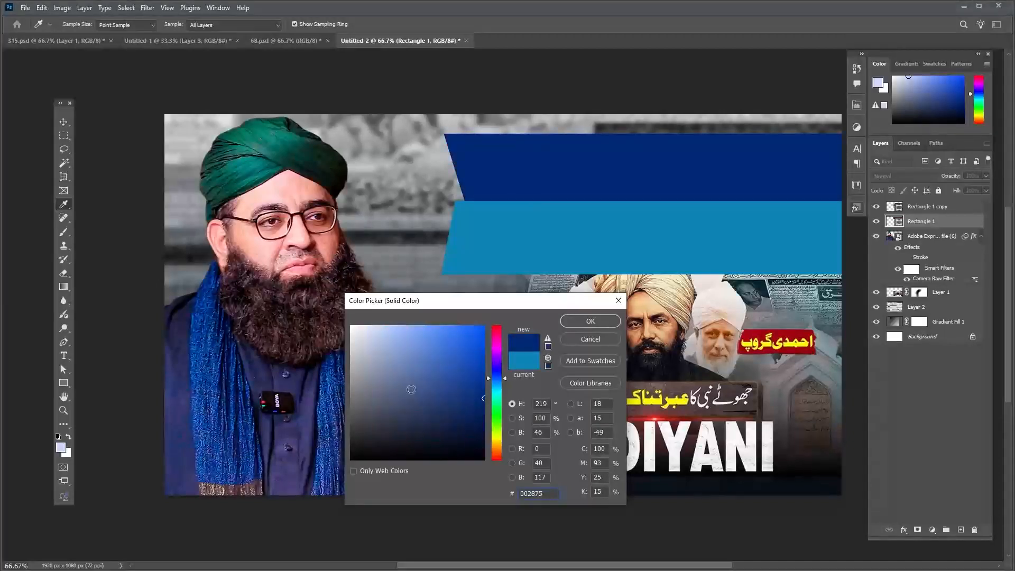
left_click(591, 321)
- Set the lower banner's fill colour to white, ffffff
left_click(600, 236)
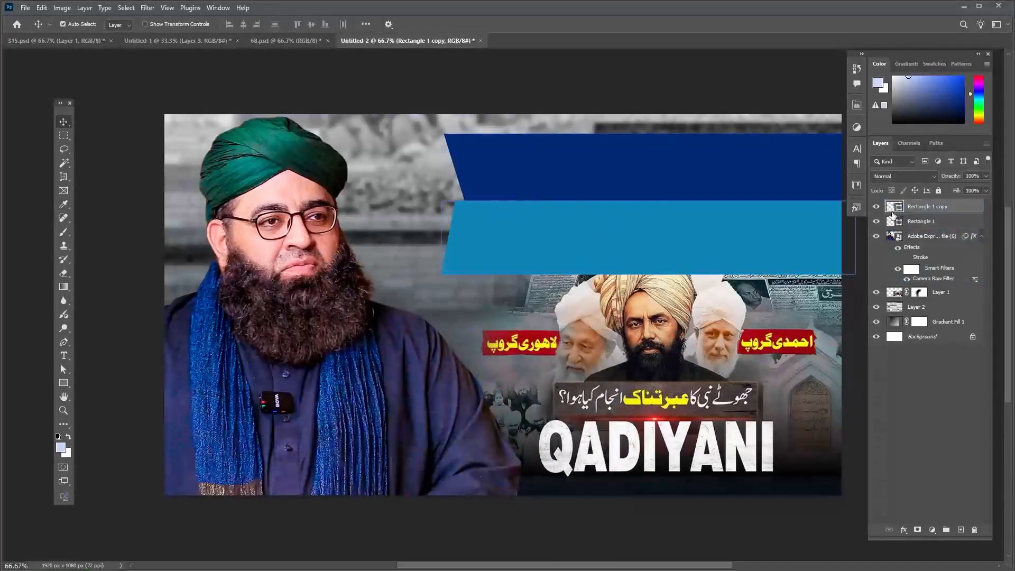
double_click(894, 206)
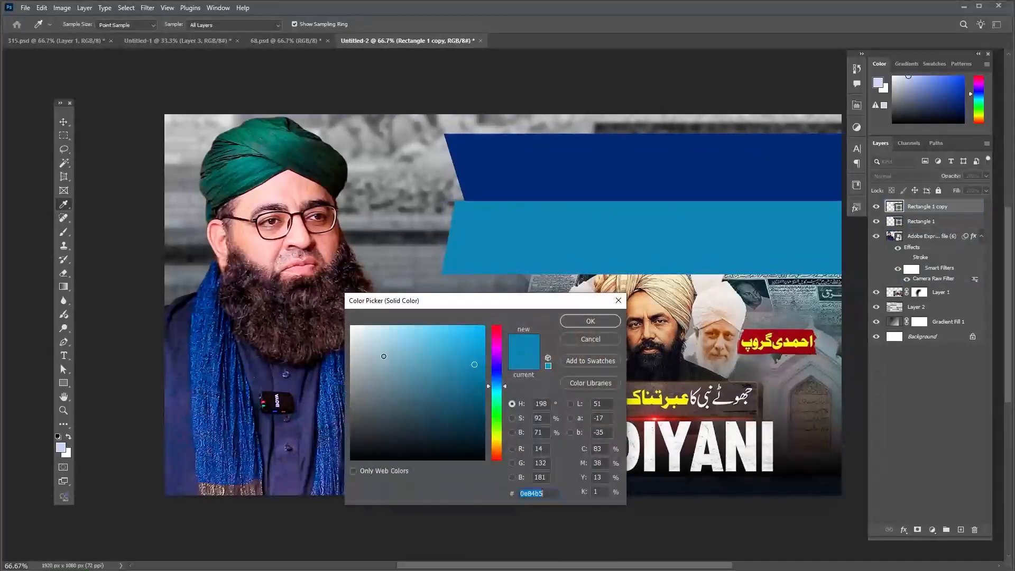
type("ffffff")
left_click(581, 321)
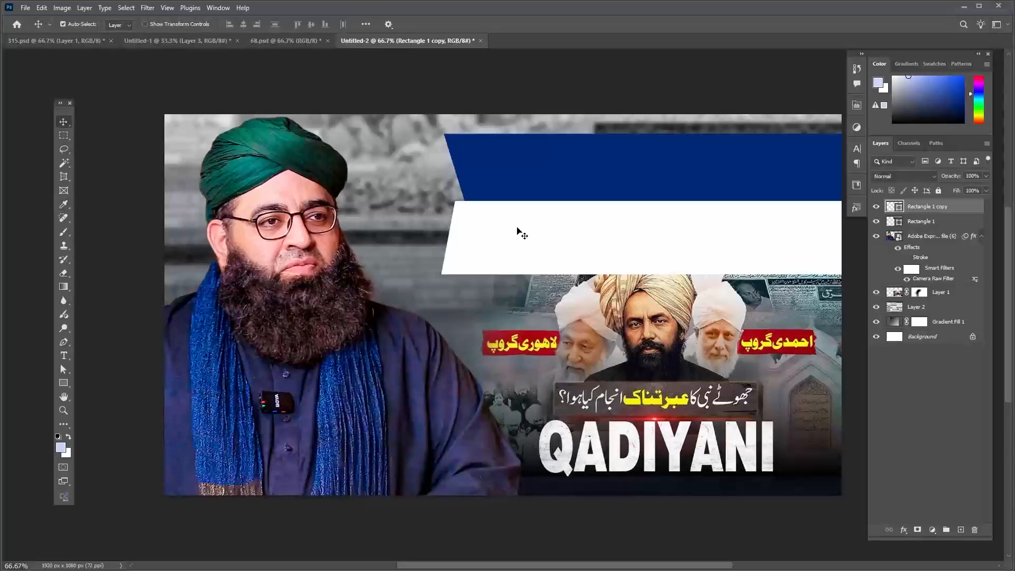
- Shift the portrait slightly right and up, and move the dark blue banner slightly up and left
left_click_drag(412, 267, 503, 267)
left_click(562, 254)
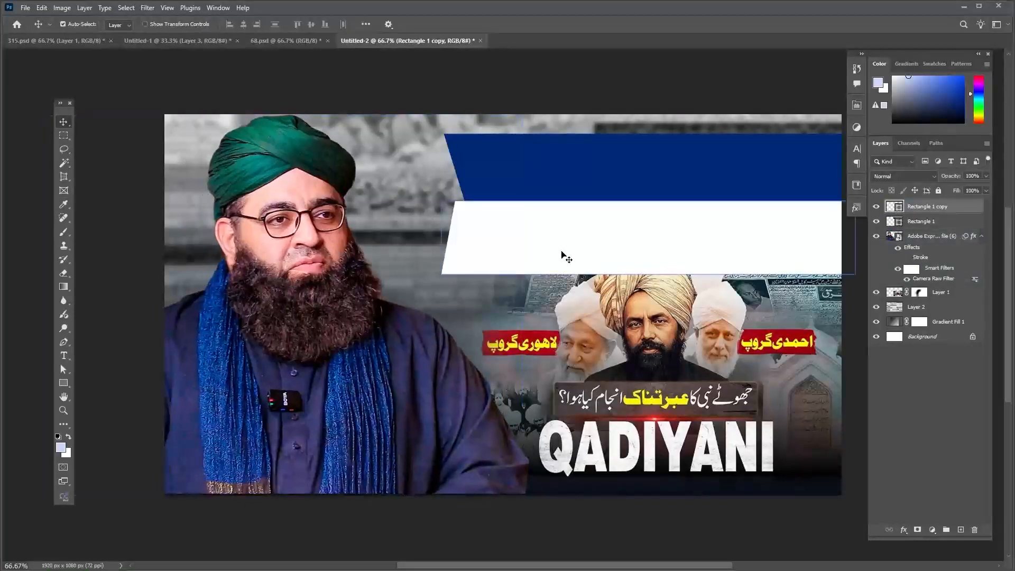
left_click_drag(548, 166, 544, 159)
- Skew the white banner's top edge about 7.7° further right so its slanted end meets the dark blue banner's lower corner
left_click(555, 236)
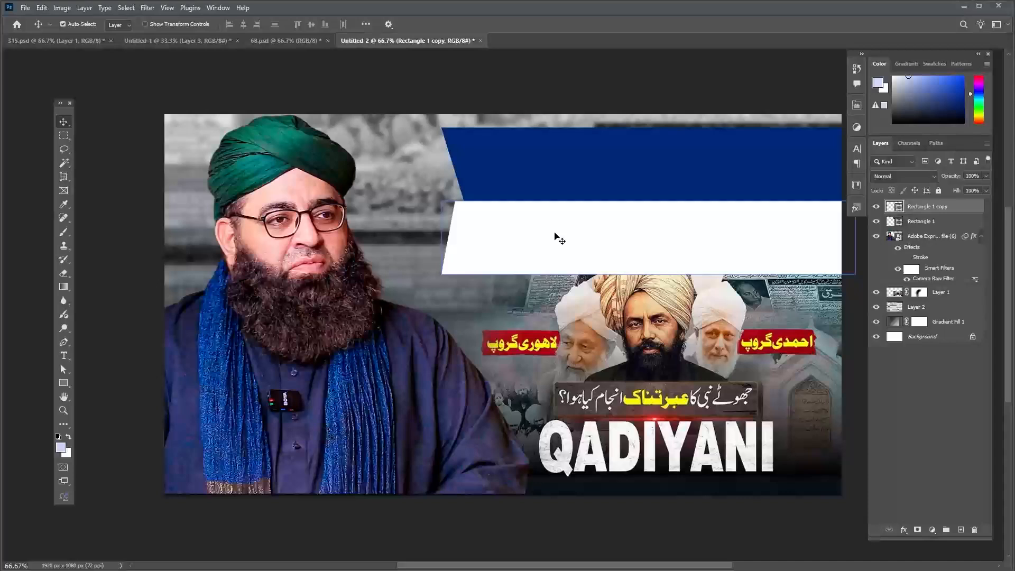
left_click(566, 192)
left_click(512, 254)
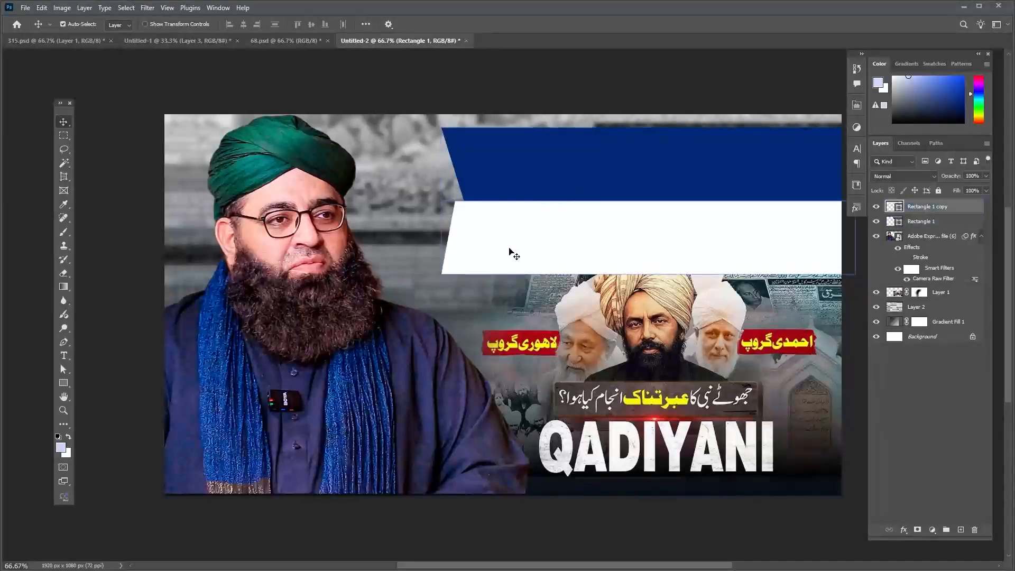
key("ctrl+t")
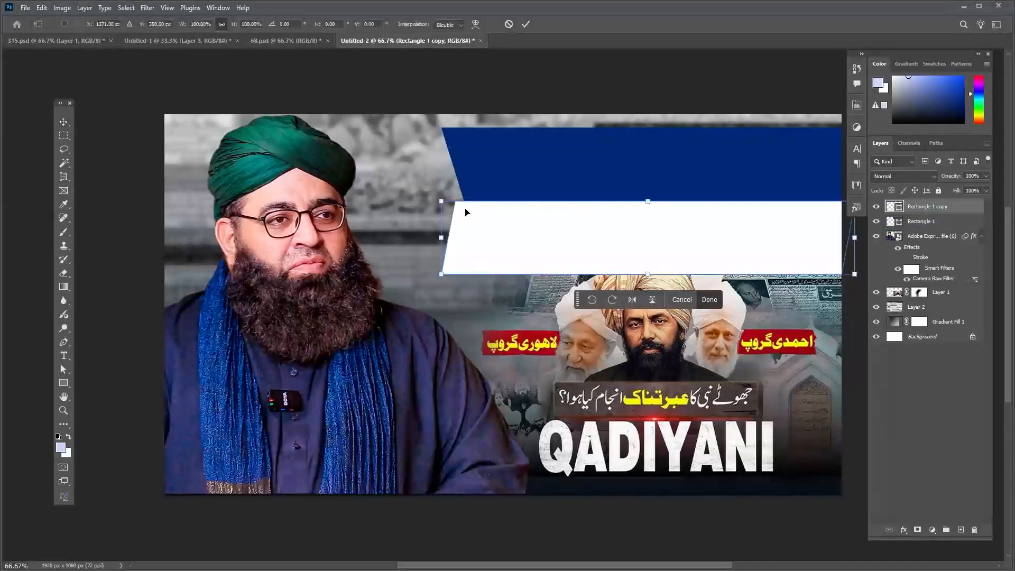
left_click_drag(648, 203, 657, 203)
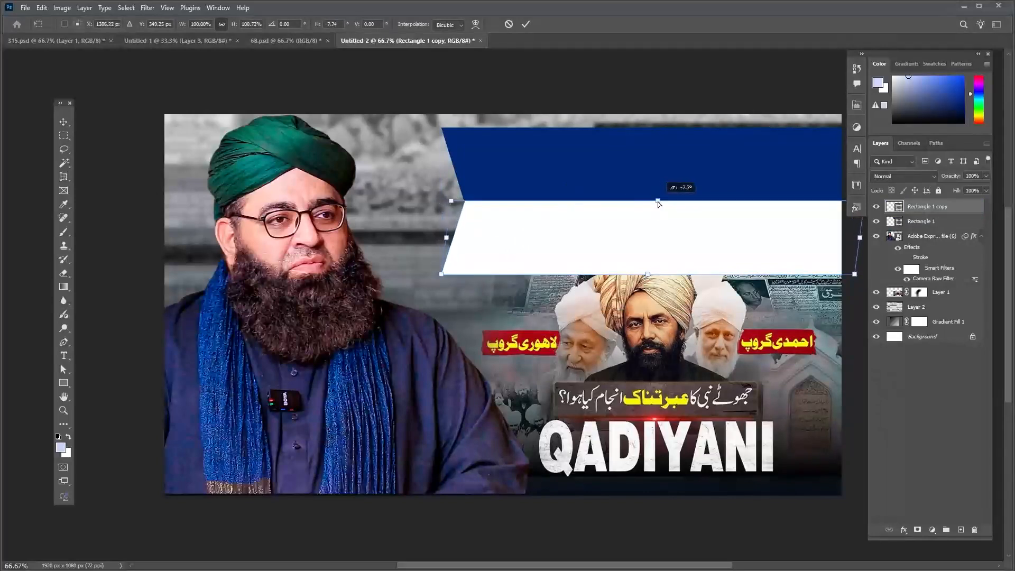
key("Return")
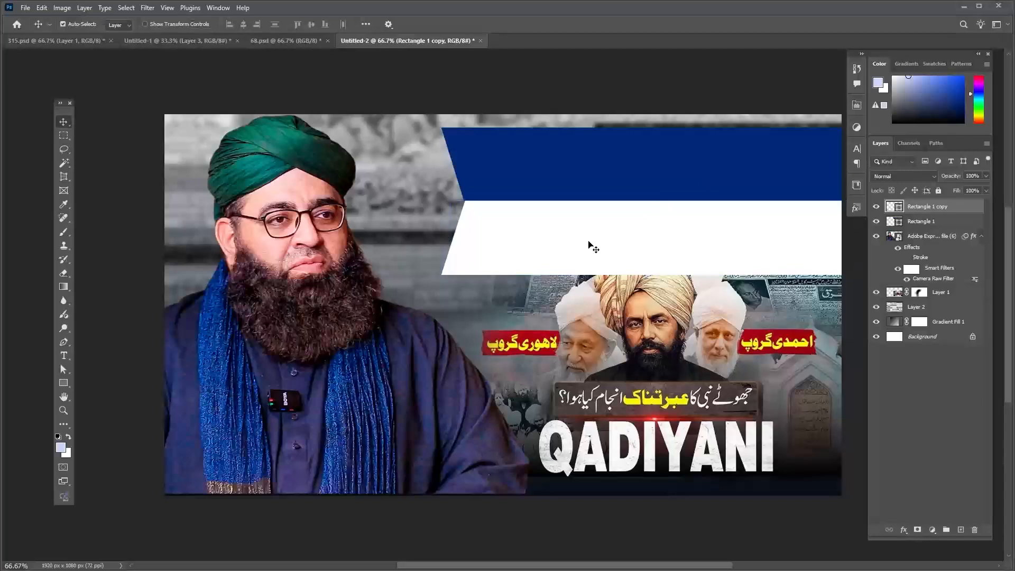
- Add a drop shadow to the white banner with 46% opacity, 45° angle, 0 px distance, 28% spread and 62 px size
double_click(966, 209)
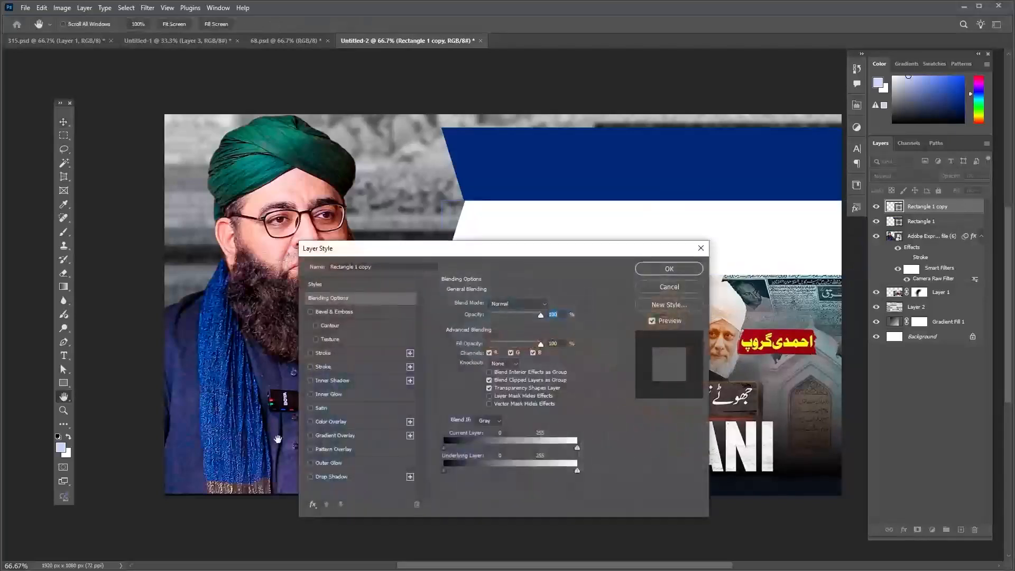
left_click(356, 473)
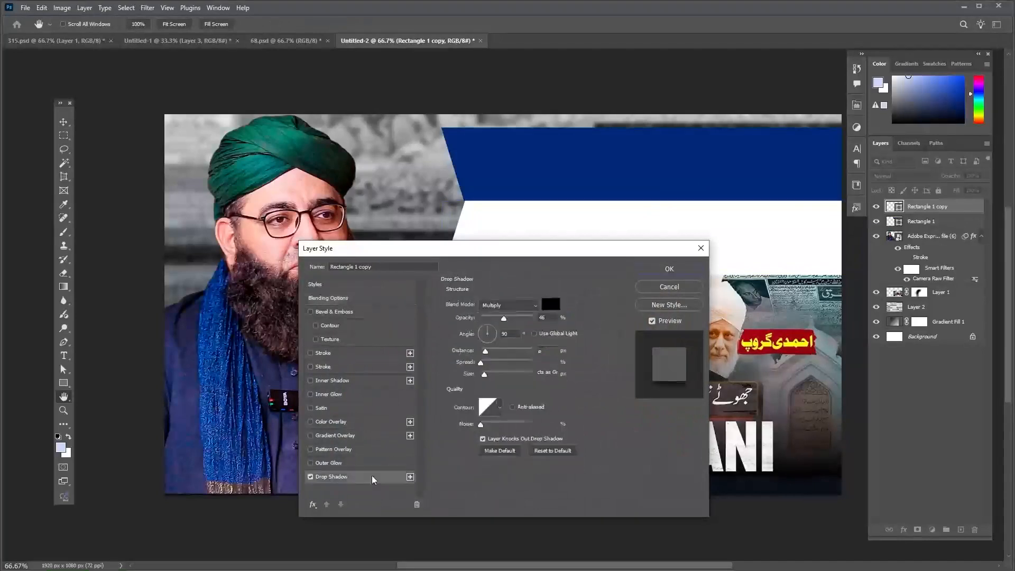
left_click_drag(537, 251, 438, 298)
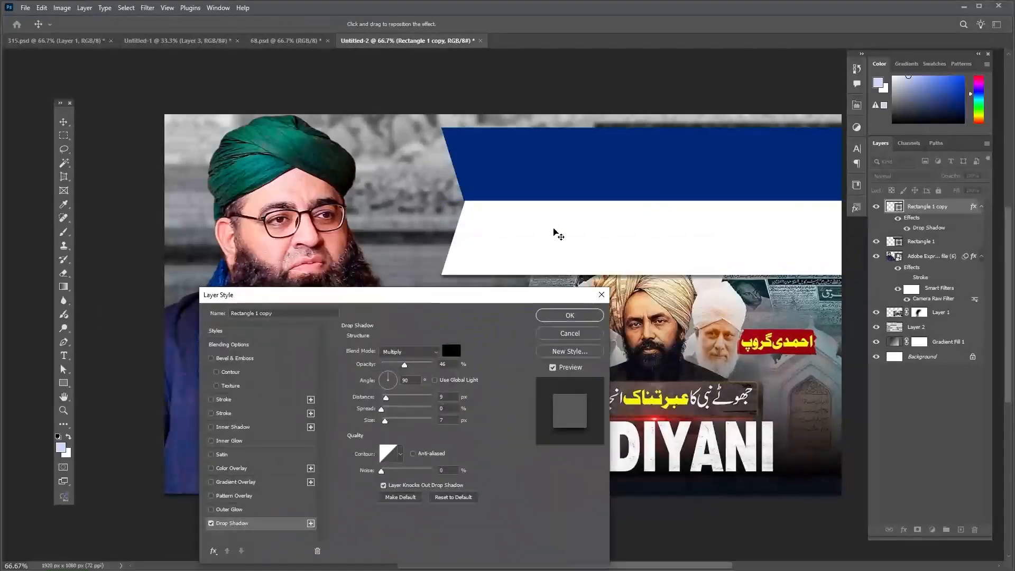
mouse_move(555, 233)
left_mouse_down()
mouse_move(551, 218)
mouse_move(549, 235)
left_mouse_up()
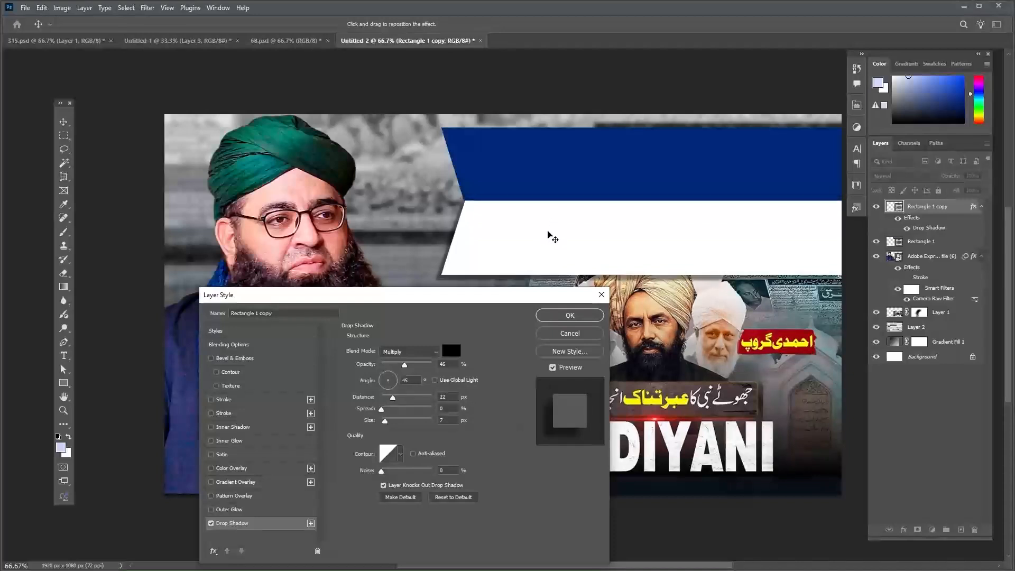
mouse_move(385, 423)
left_mouse_down()
mouse_move(376, 401)
mouse_move(341, 401)
mouse_move(398, 411)
mouse_move(400, 425)
left_mouse_up()
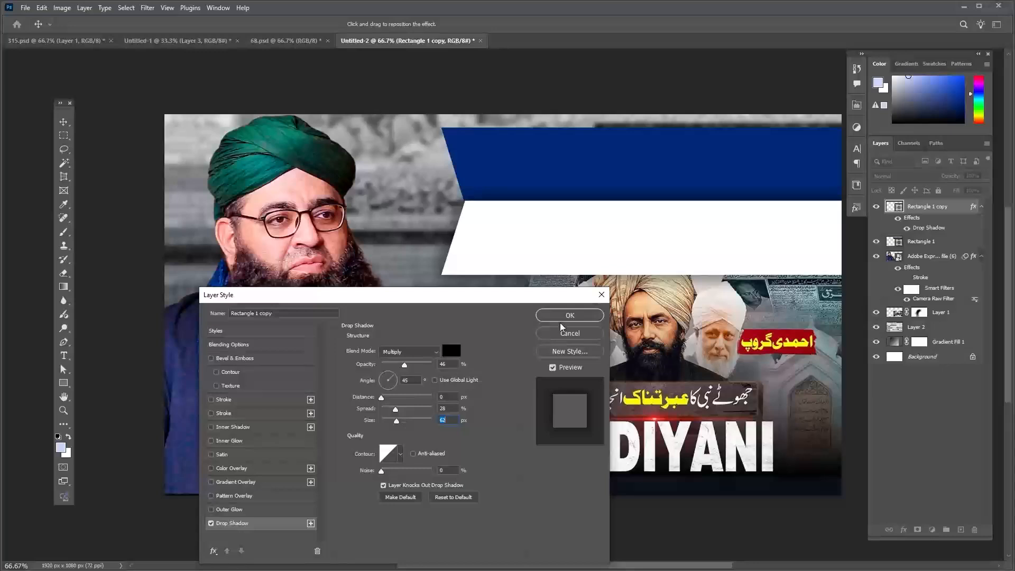
- Add Bevel & Emboss to the white banner with size 218 px, soften 15 px and 32% shadow opacity, and copy the effect to the blue banner
left_click(247, 360)
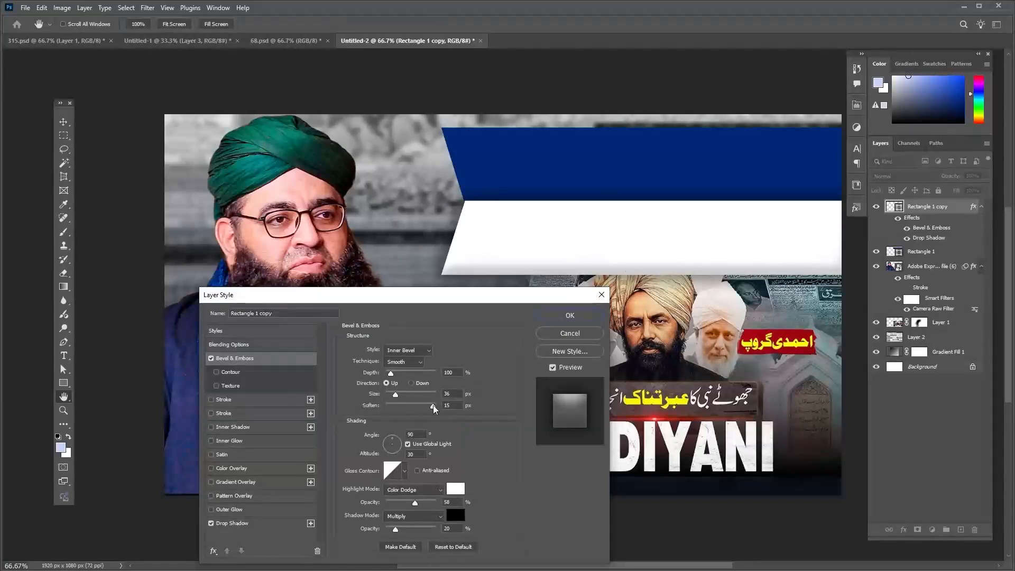
mouse_move(399, 528)
left_mouse_down()
mouse_move(416, 530)
mouse_move(402, 529)
left_mouse_up()
left_click_drag(397, 392, 433, 392)
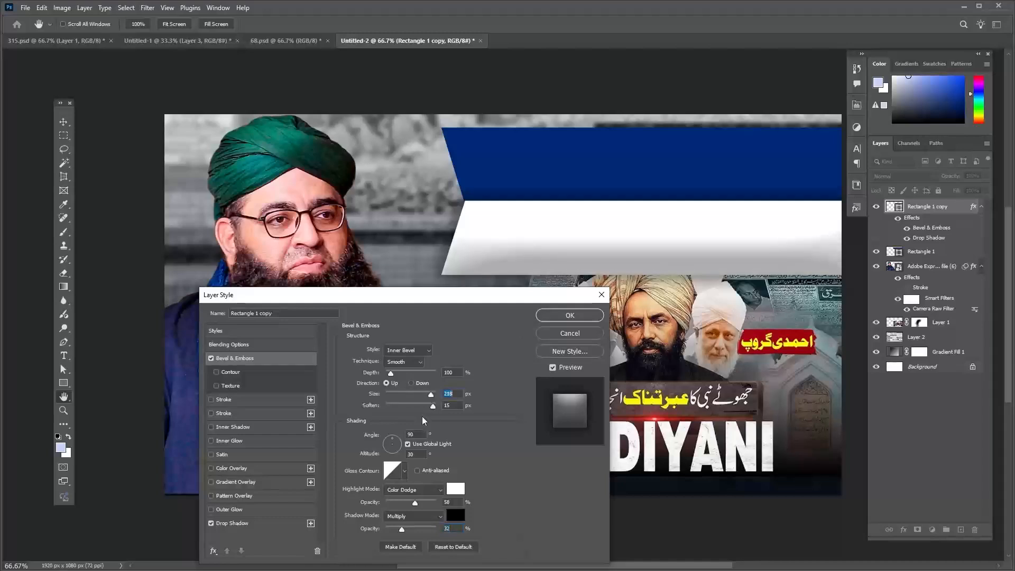
left_click(580, 319)
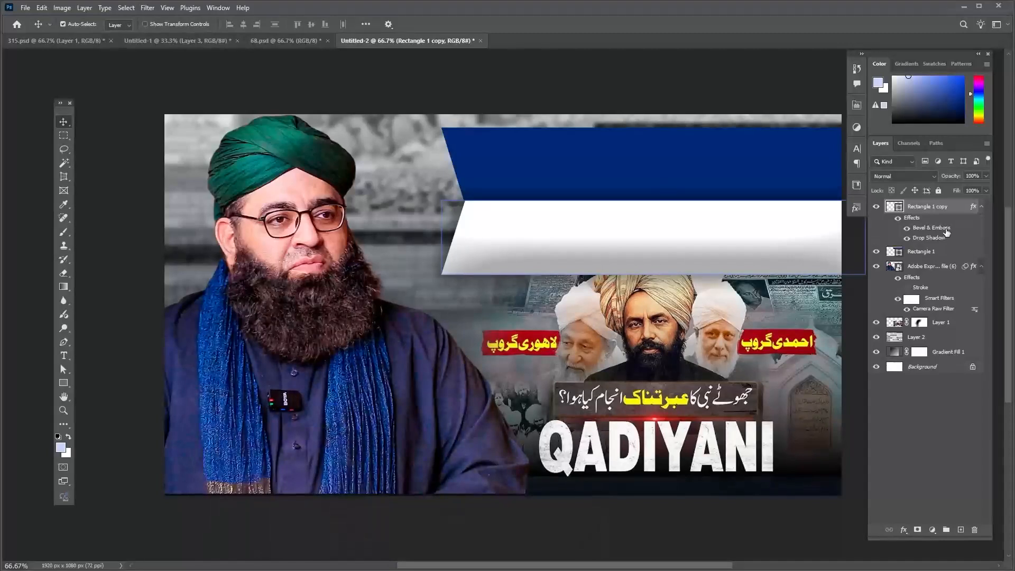
left_click_drag(946, 233, 960, 254)
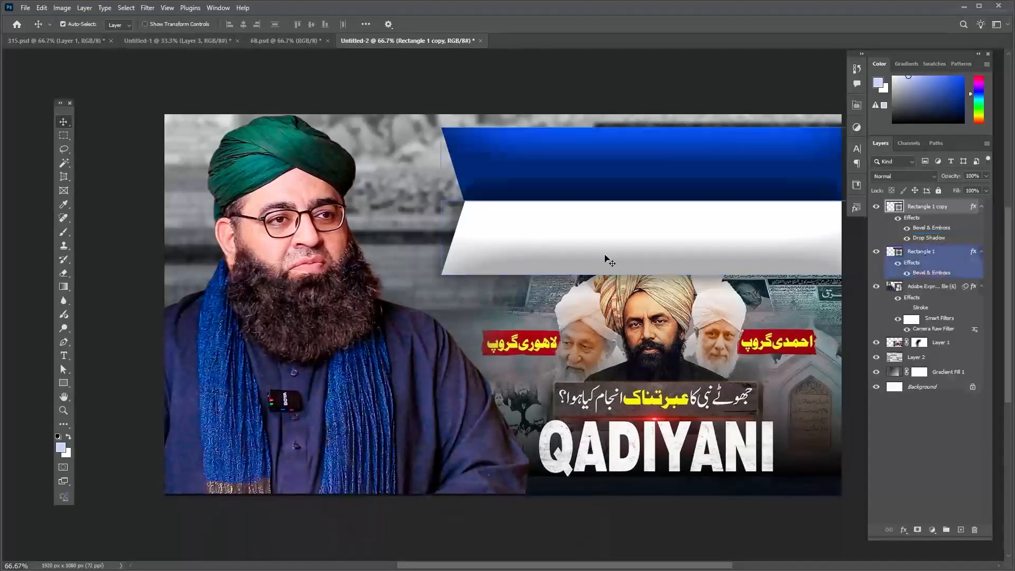
left_click(951, 472)
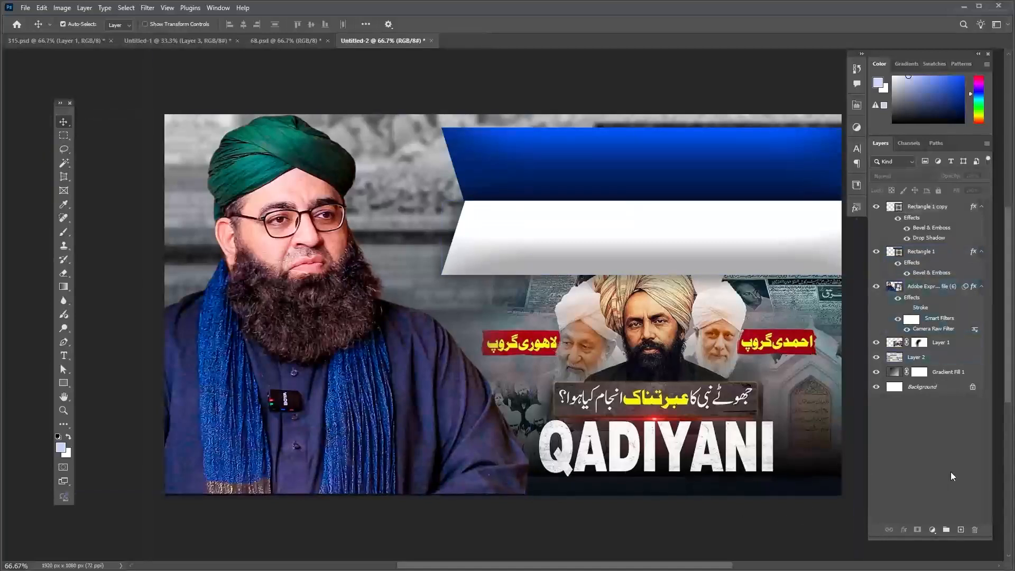
left_click(395, 339)
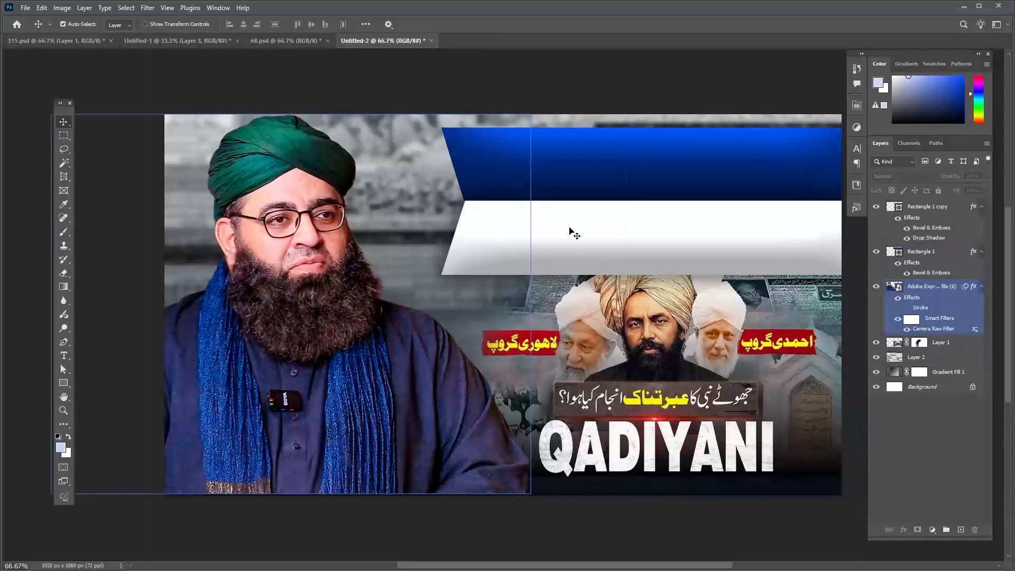
left_click(565, 335)
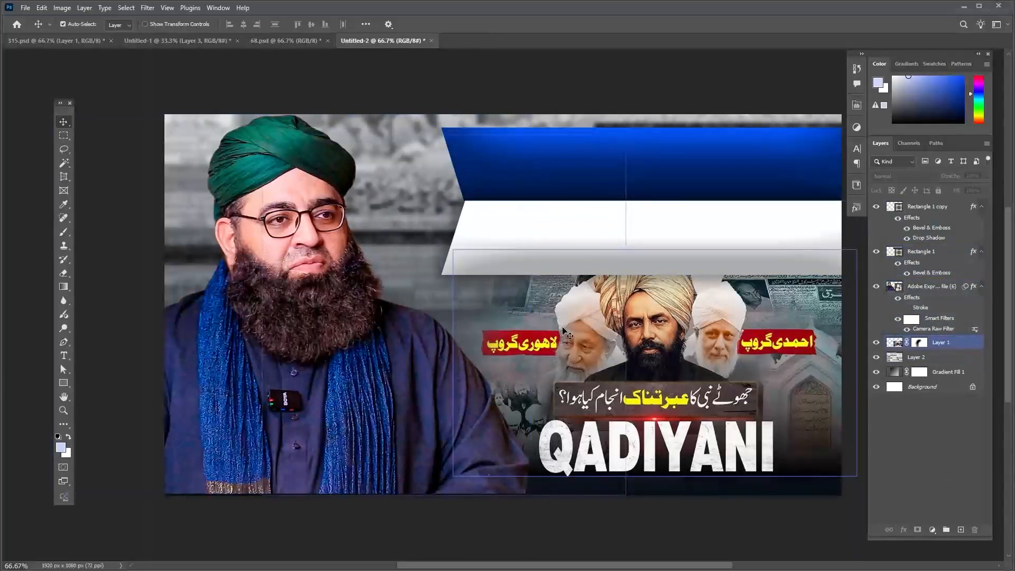
left_click(587, 243)
left_click(626, 312)
left_click(660, 213)
left_click(594, 192)
left_click(454, 355)
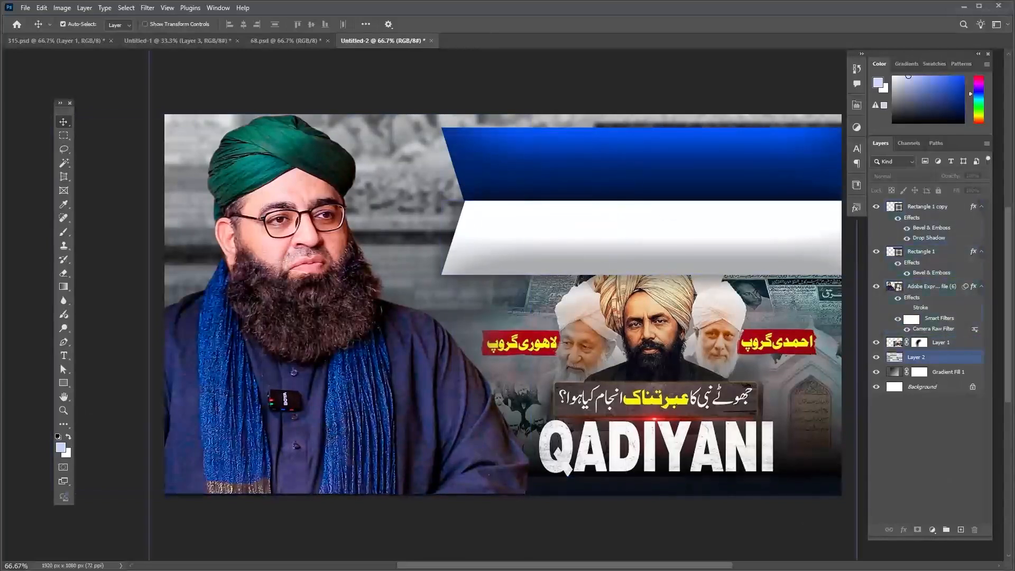
- Switch to Illustrator, move the headline phrase "کیوں لانچ کیا گیا؟" below the rest of the line, and copy "قادیانیت کا فتنہ"
key("alt+Tab")
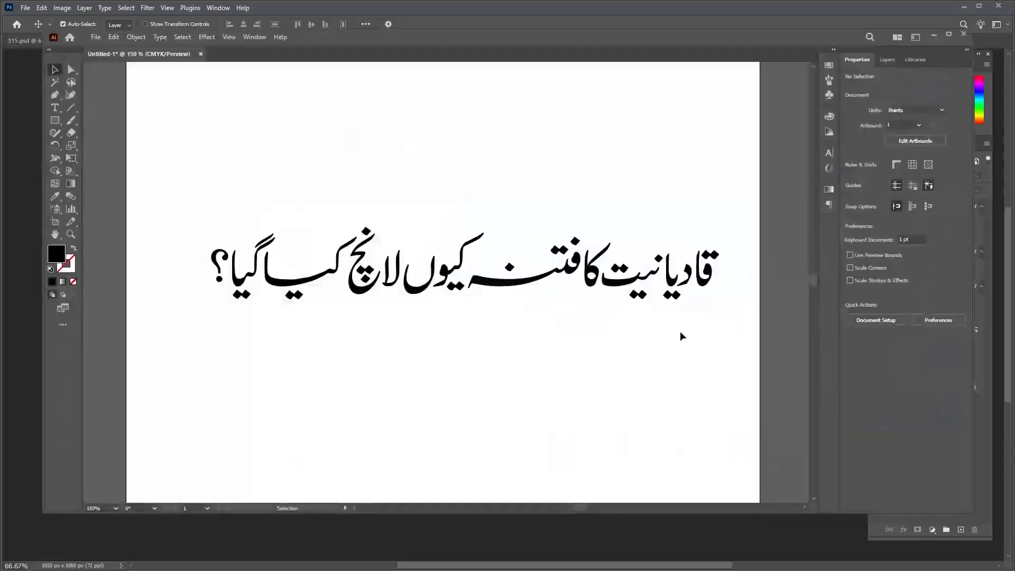
left_click_drag(180, 191, 464, 344)
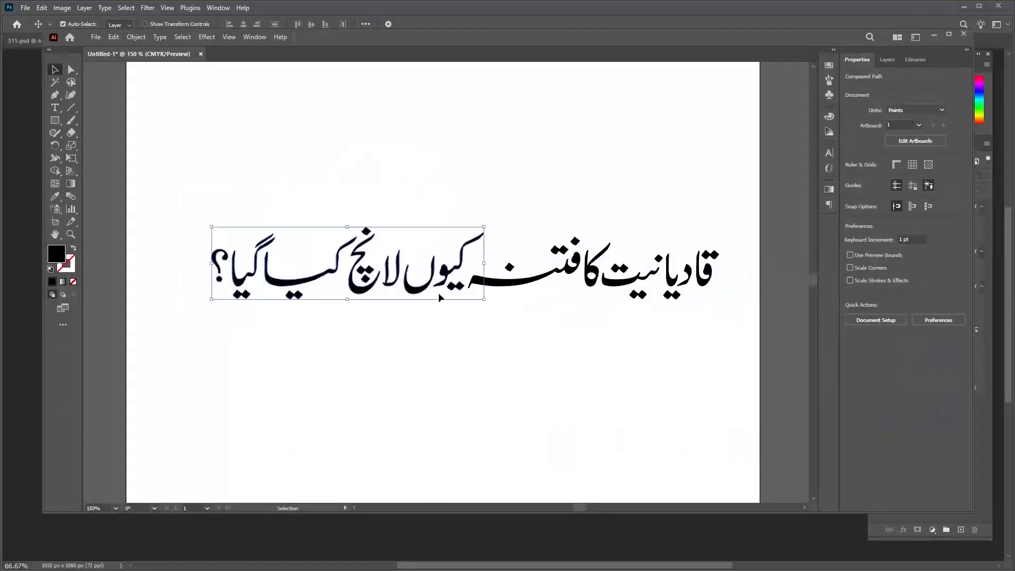
left_click_drag(422, 290, 428, 448)
left_click_drag(431, 222, 745, 331)
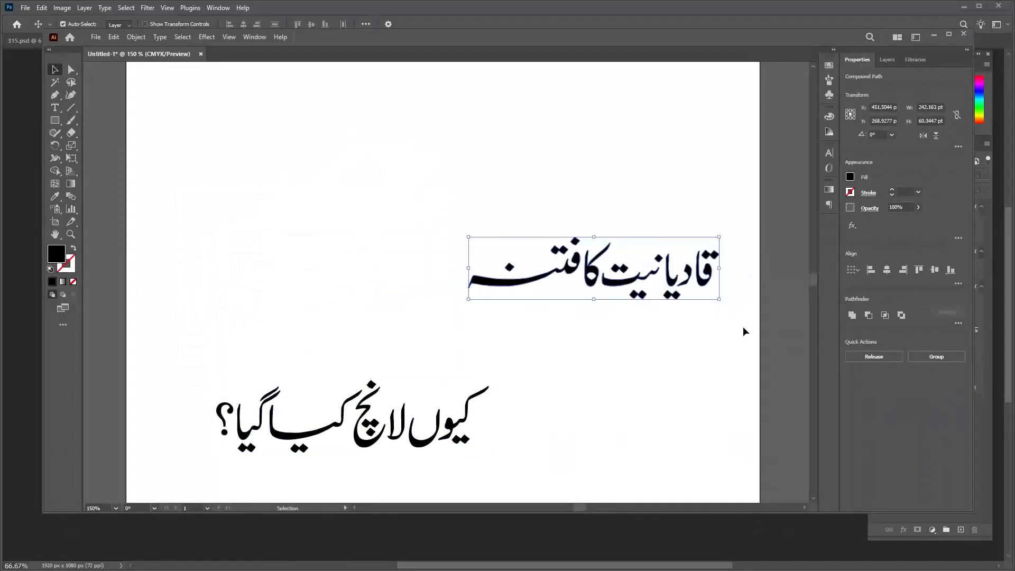
key("a")
key("v")
- Return to Photoshop, paste the copied Urdu phrase as a Smart Object, and size and position it on the blue banner
key("alt+Tab")
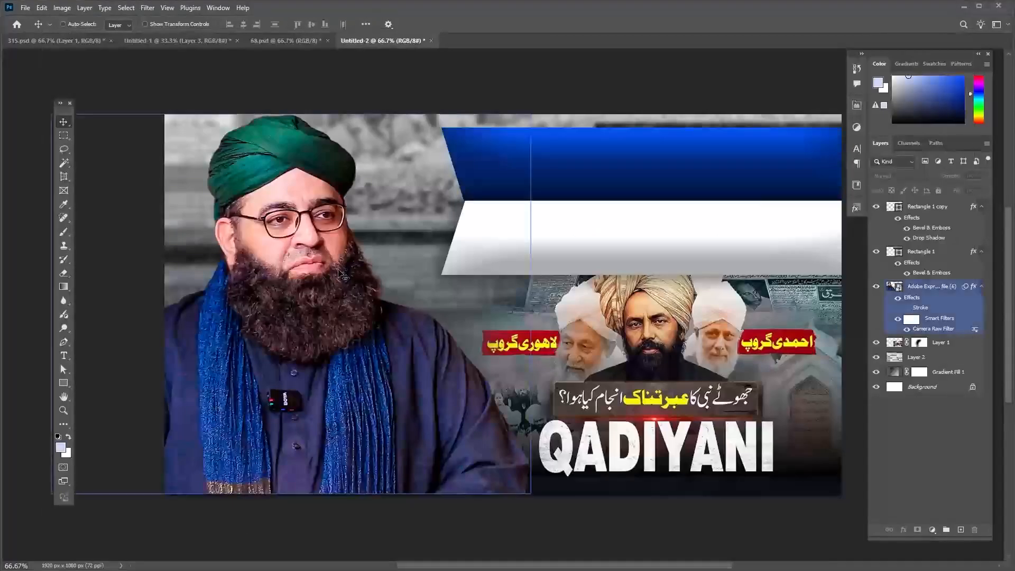
key("ctrl+v")
left_click(483, 192)
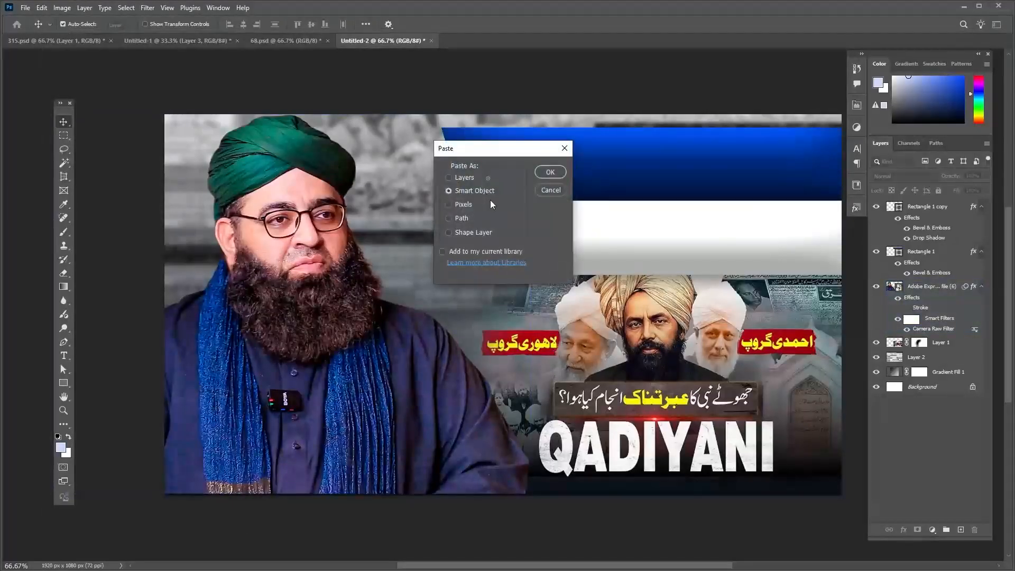
left_click(549, 173)
left_click_drag(495, 306, 580, 197)
left_click_drag(702, 173, 675, 172)
key("Return")
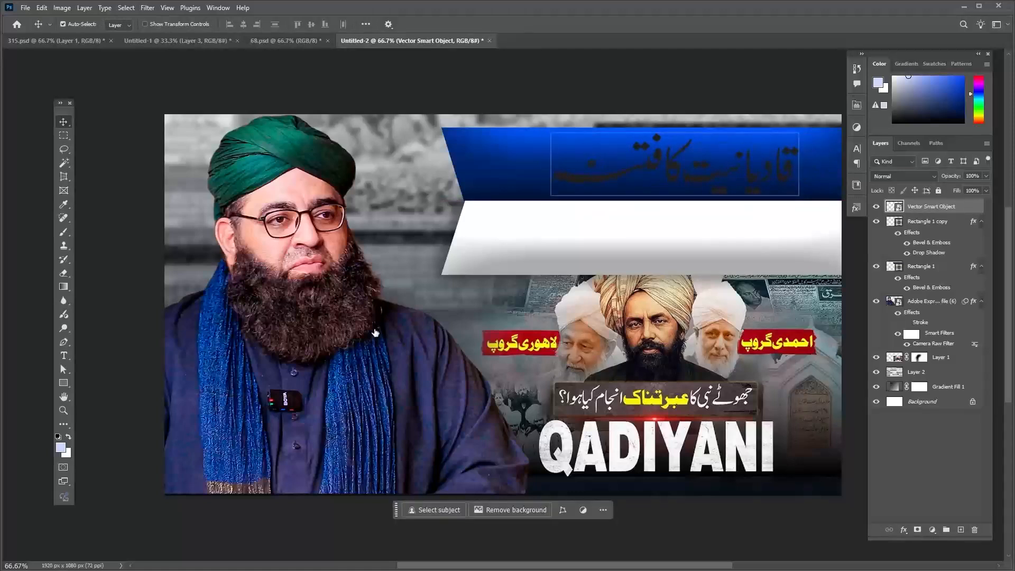
- Add a Color Overlay and a Bevel & Emboss effect to the phrase on the blue banner
left_click(254, 472)
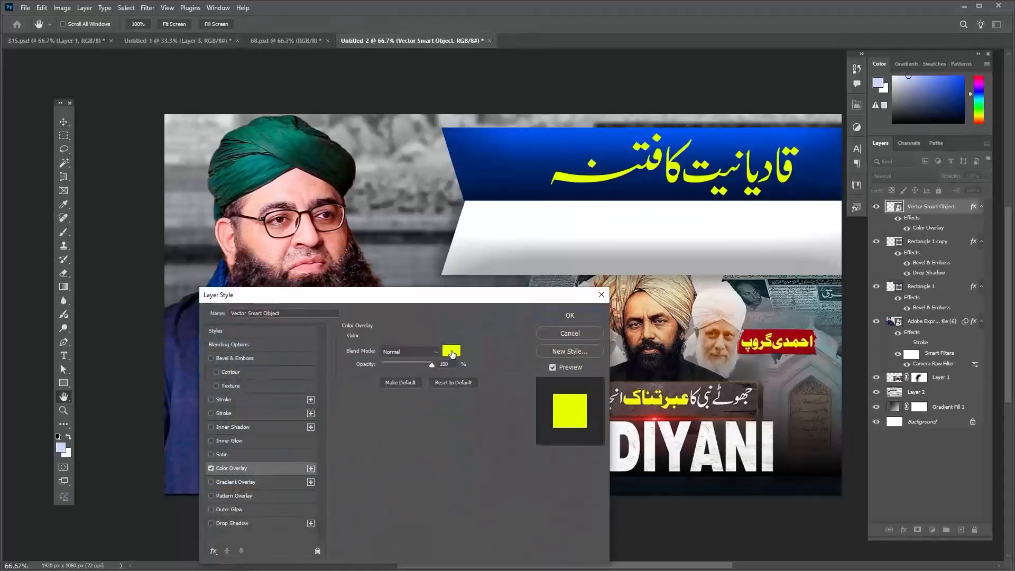
left_click(236, 359)
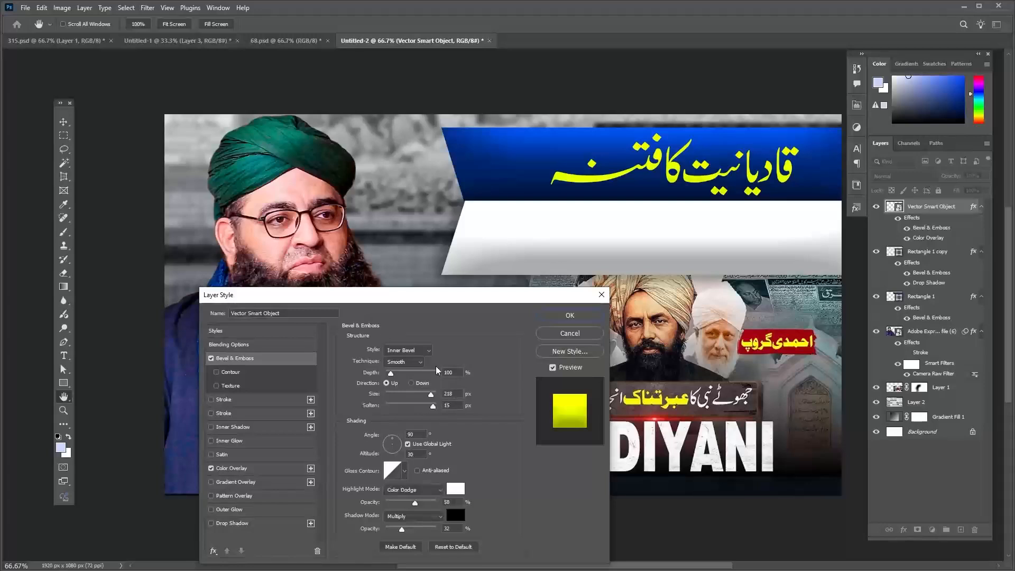
left_click(272, 468)
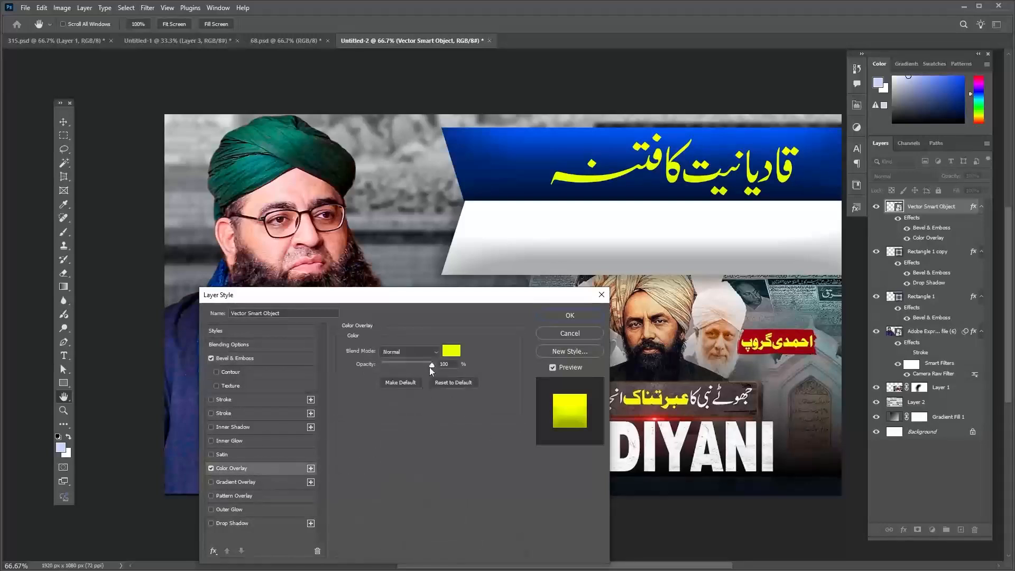
- Set the blue banner phrase's Color Overlay to warm yellow (ffea00)
left_click(456, 351)
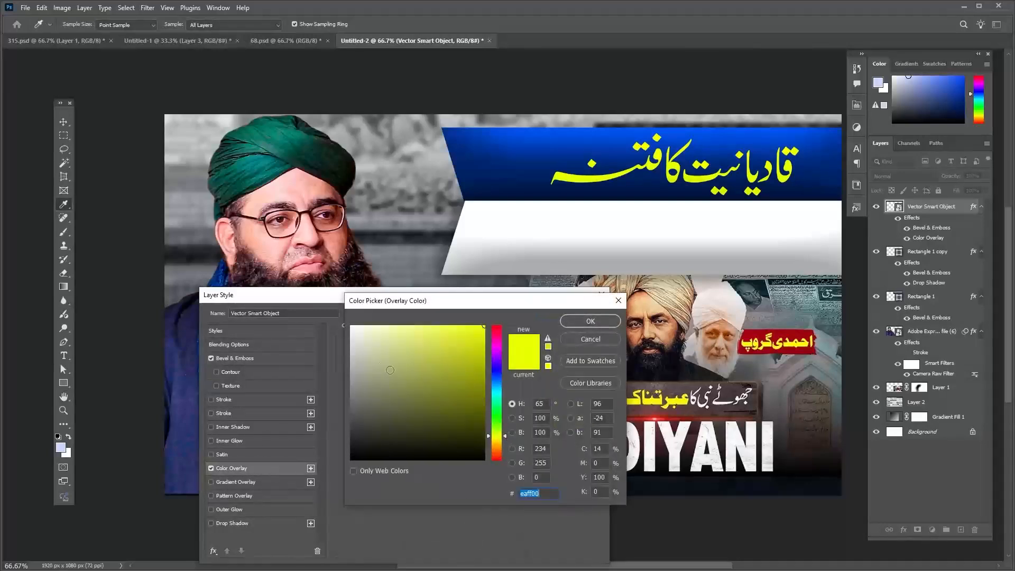
left_click_drag(381, 365, 350, 326)
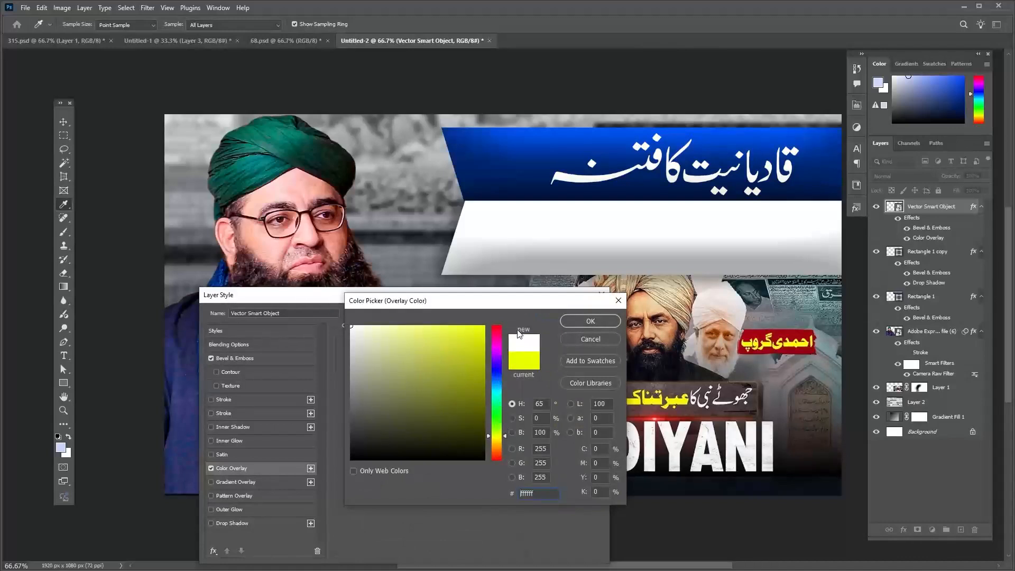
left_click(499, 440)
type("ffea00")
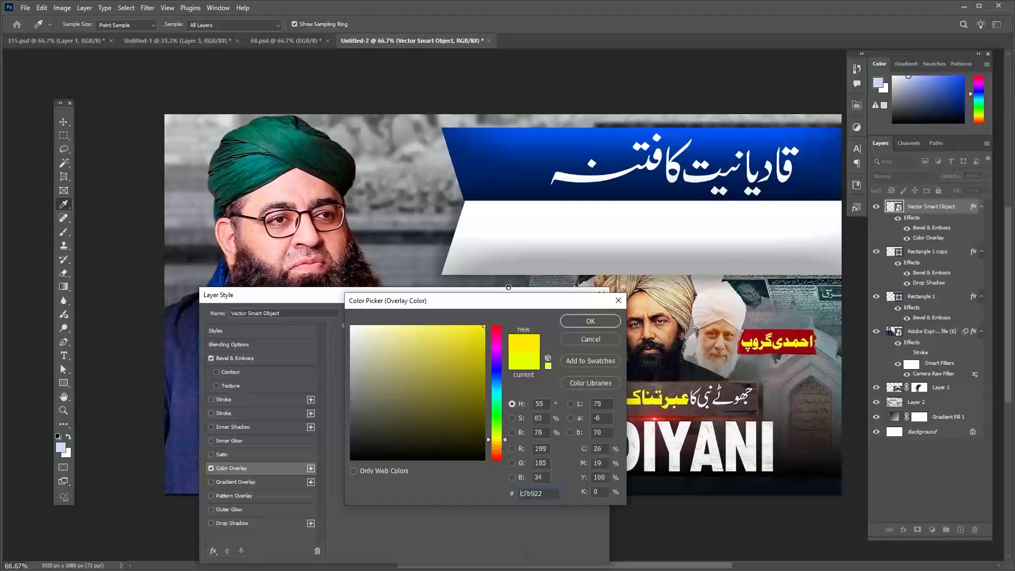
left_click(572, 317)
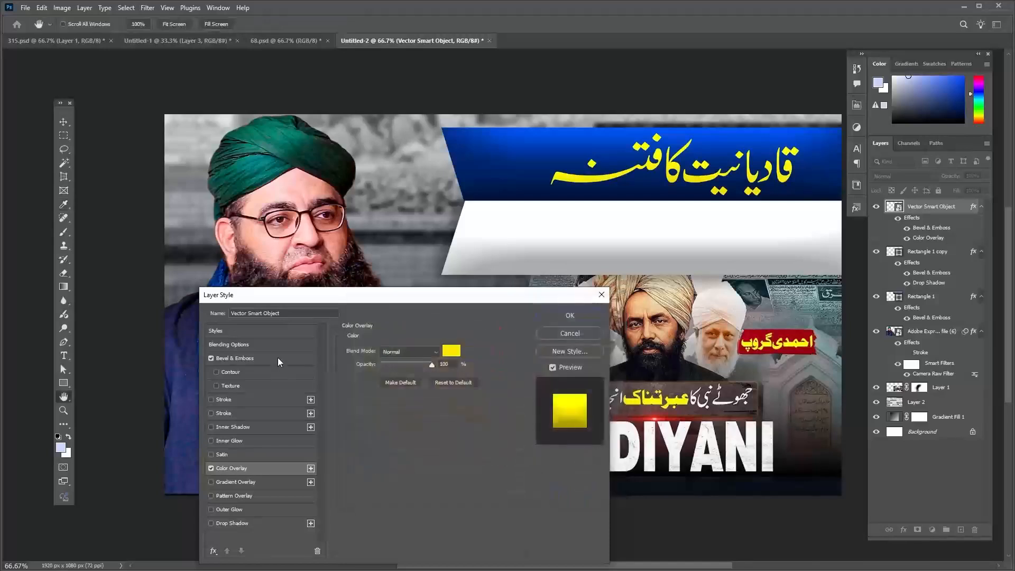
- Reset the phrase's Bevel & Emboss, and set Color Dodge highlight, 76 px size, 16 px soften and 0% shadow opacity
left_click(274, 359)
left_click(458, 546)
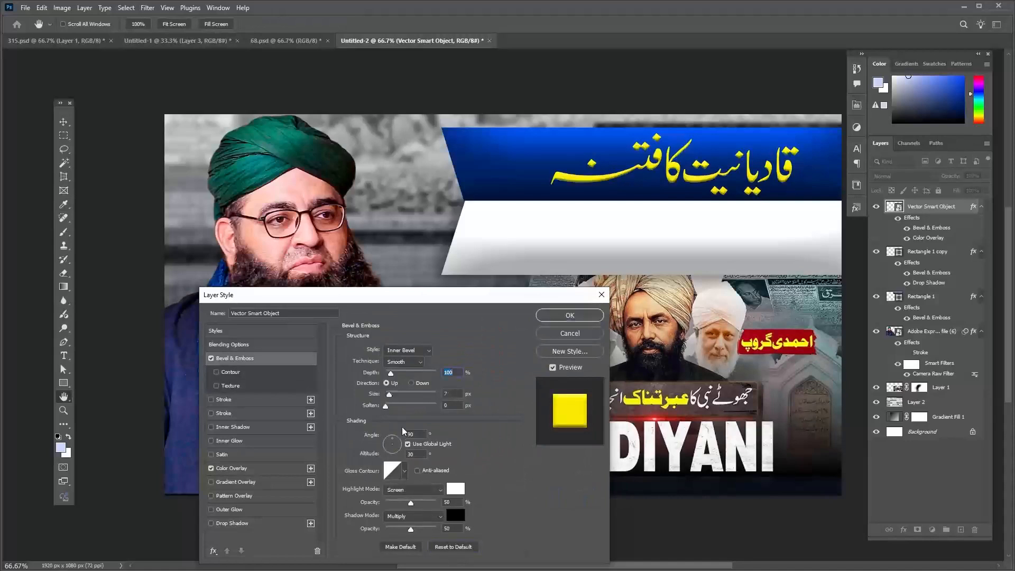
left_click(416, 489)
left_click(424, 427)
left_click_drag(386, 405, 464, 406)
left_click_drag(389, 394, 404, 395)
left_click_drag(411, 529, 388, 529)
mouse_move(279, 551)
left_mouse_down()
mouse_move(376, 542)
mouse_move(290, 555)
left_mouse_up()
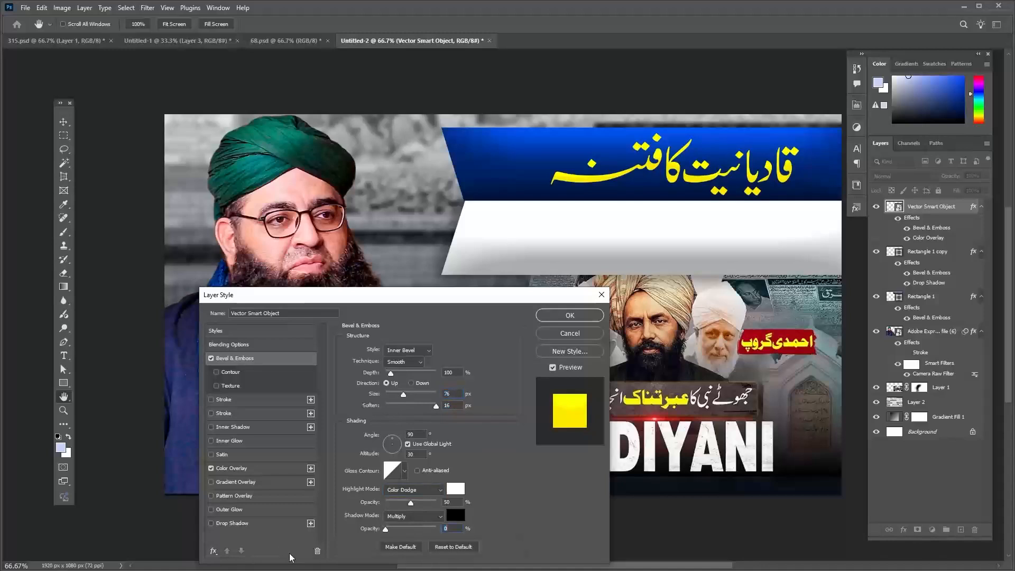
left_click_drag(409, 308, 356, 276)
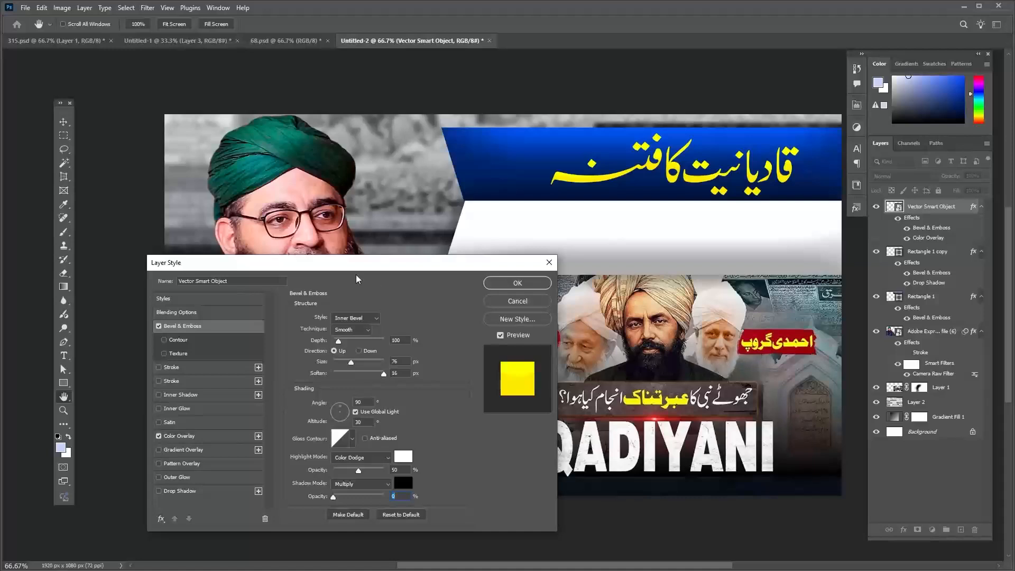
left_click_drag(358, 273, 418, 270)
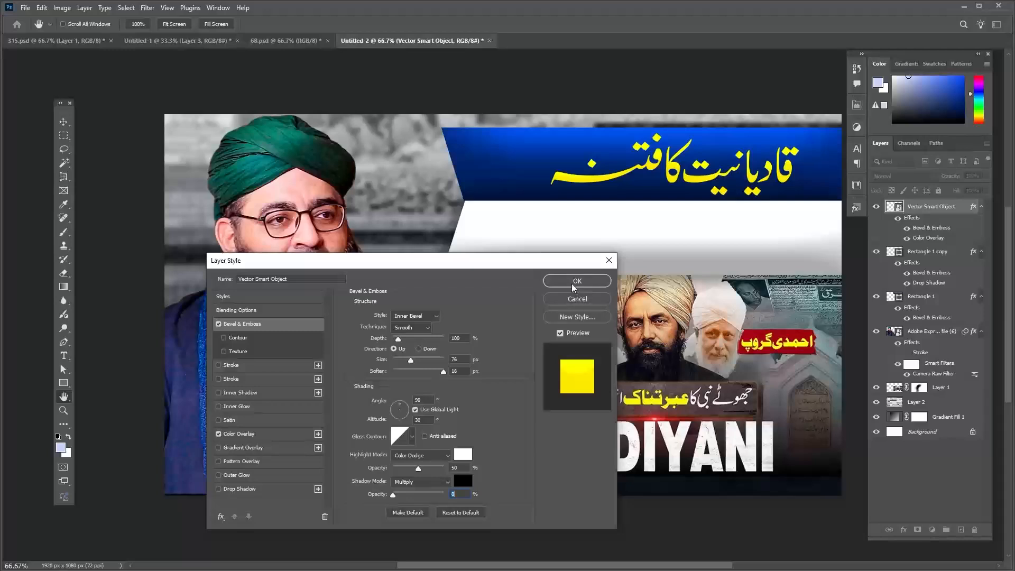
- Set the phrase's Color Overlay to white (ffffff) and its Bevel & Emboss shadow opacity to 47%
left_click(283, 434)
left_click(458, 316)
left_click_drag(418, 353, 277, 302)
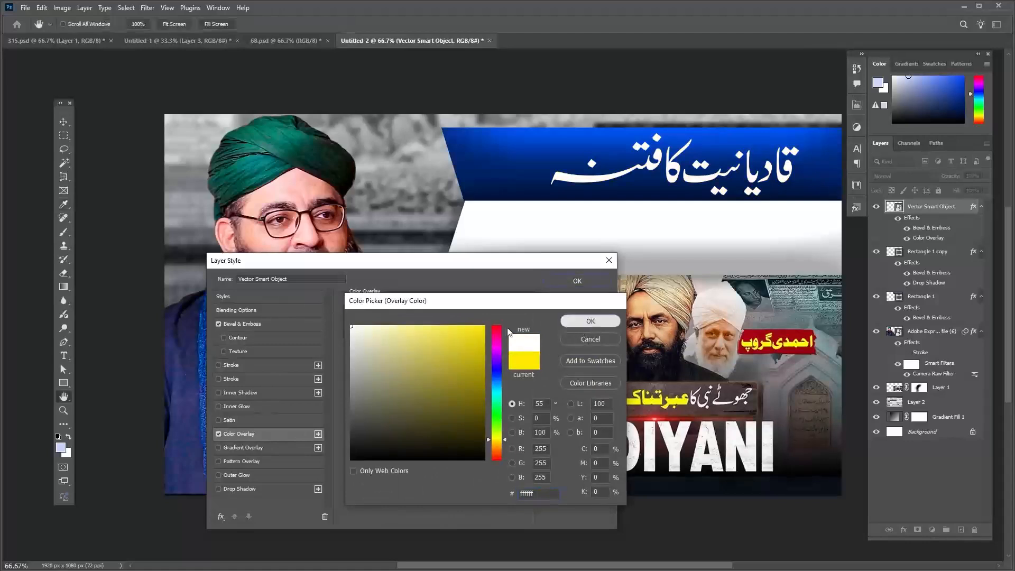
left_click(590, 321)
left_click(295, 325)
left_click_drag(409, 495, 416, 496)
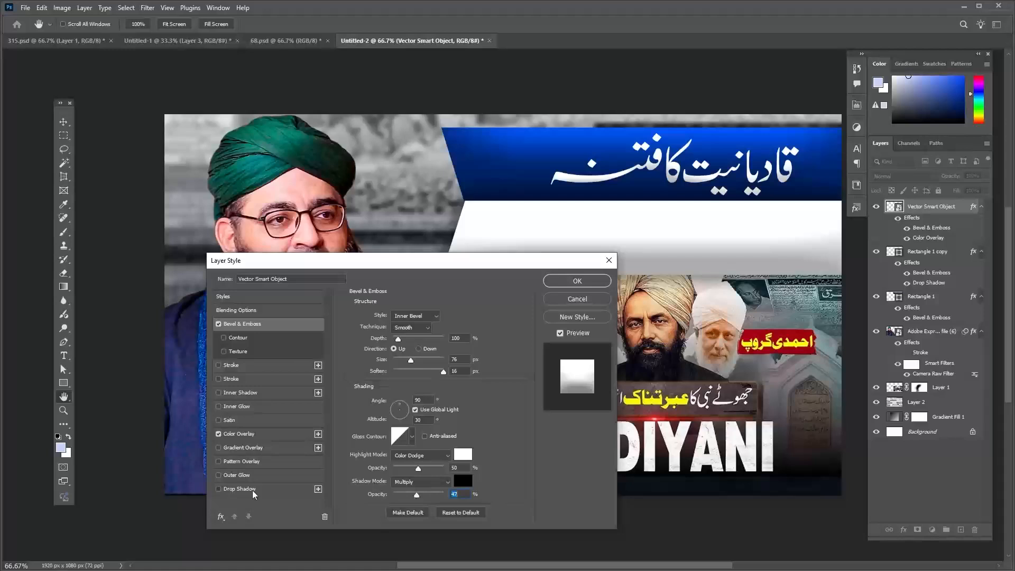
- Give the phrase a drop shadow with 69% opacity, 90° angle, 16 px distance, 0% spread and 21 px size, and shift the phrase slightly left
left_click(253, 488)
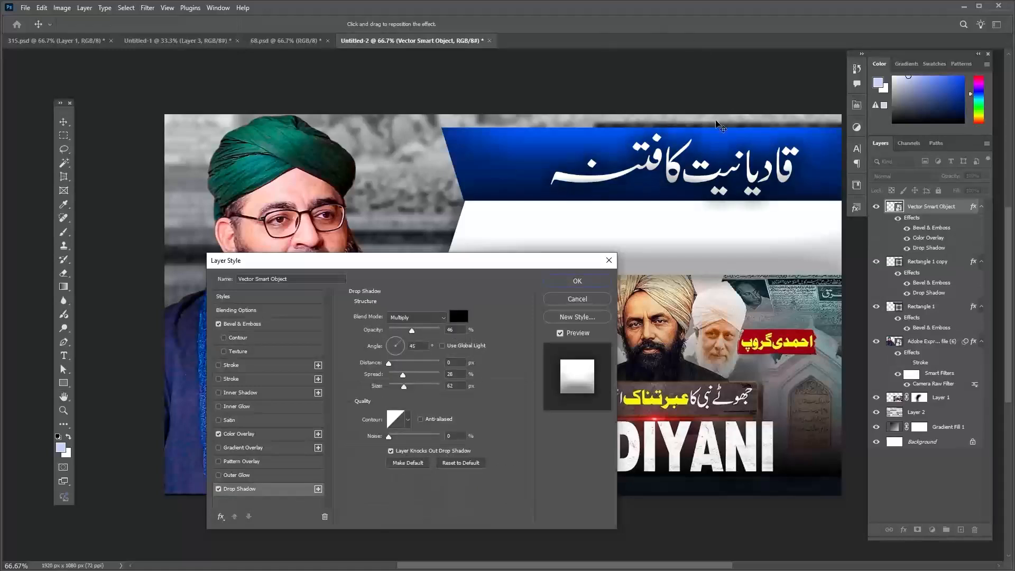
left_click(461, 463)
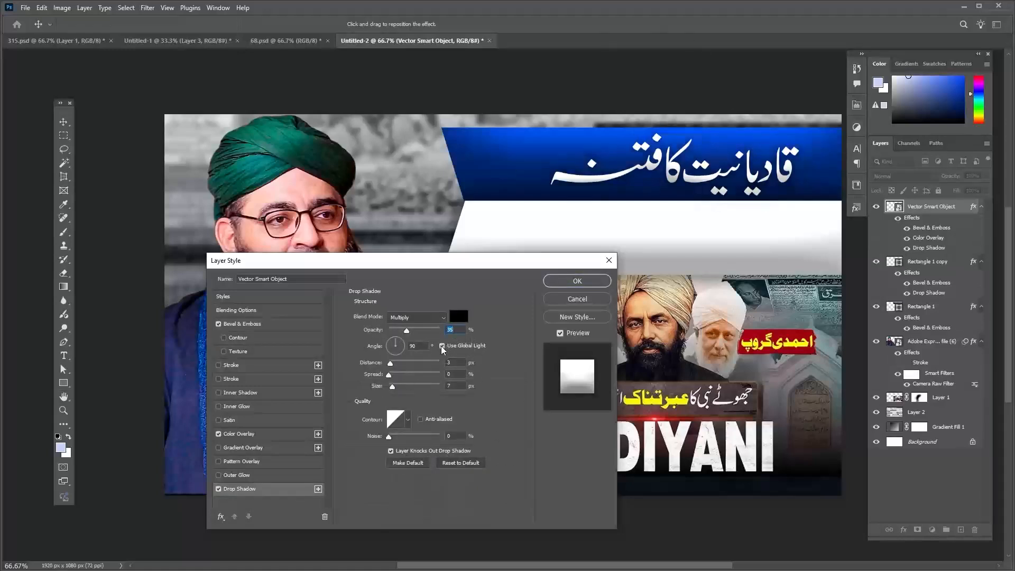
left_click_drag(396, 365, 398, 366)
left_click_drag(427, 333, 424, 331)
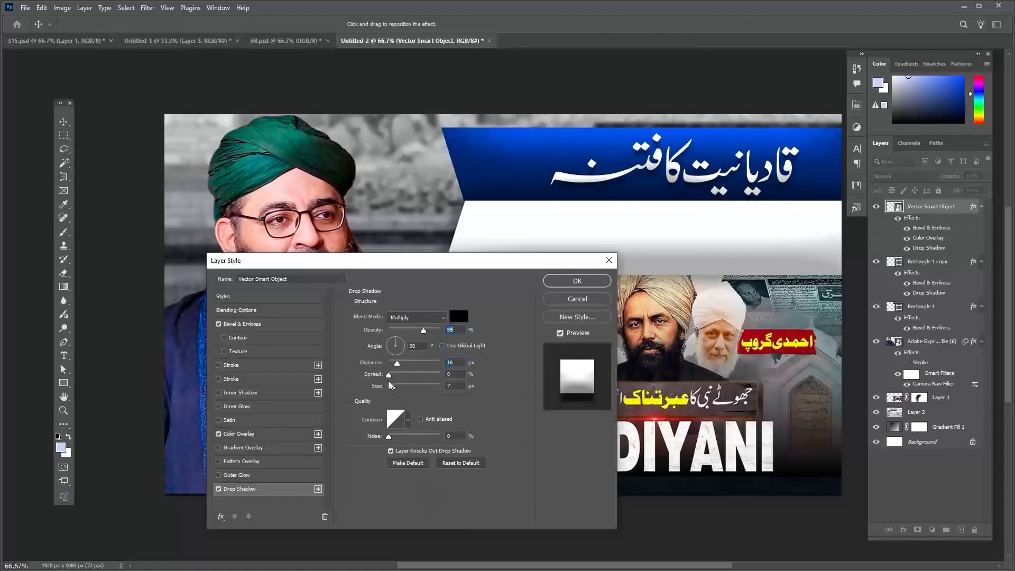
left_click_drag(391, 387, 404, 389)
left_click(397, 390)
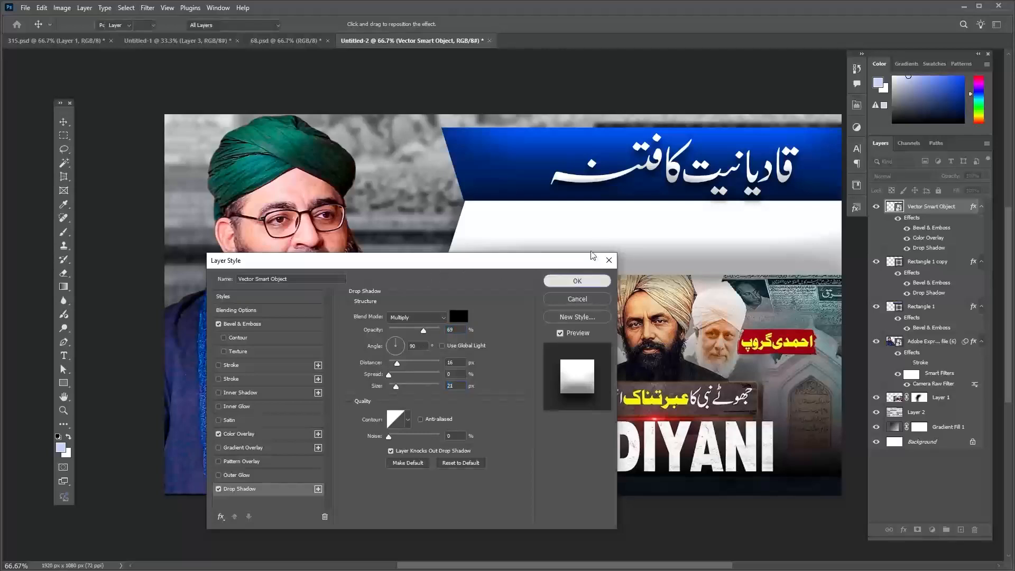
left_click(562, 279)
left_click_drag(603, 176, 592, 176)
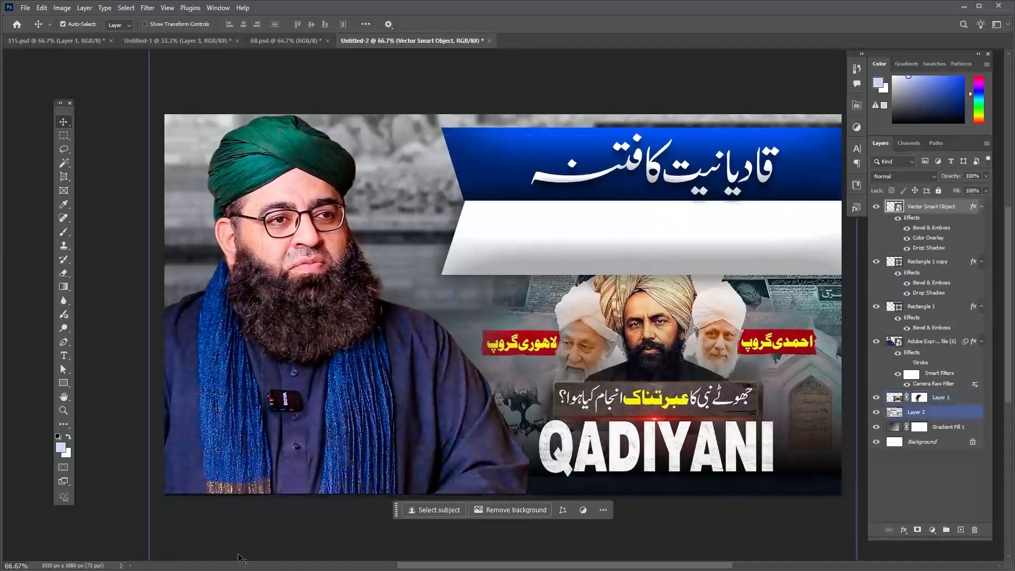
- Copy the headline phrase "کیوں لانچ کیا گیا؟" from Illustrator and return to Photoshop
key("alt+Tab")
left_click_drag(184, 374, 539, 452)
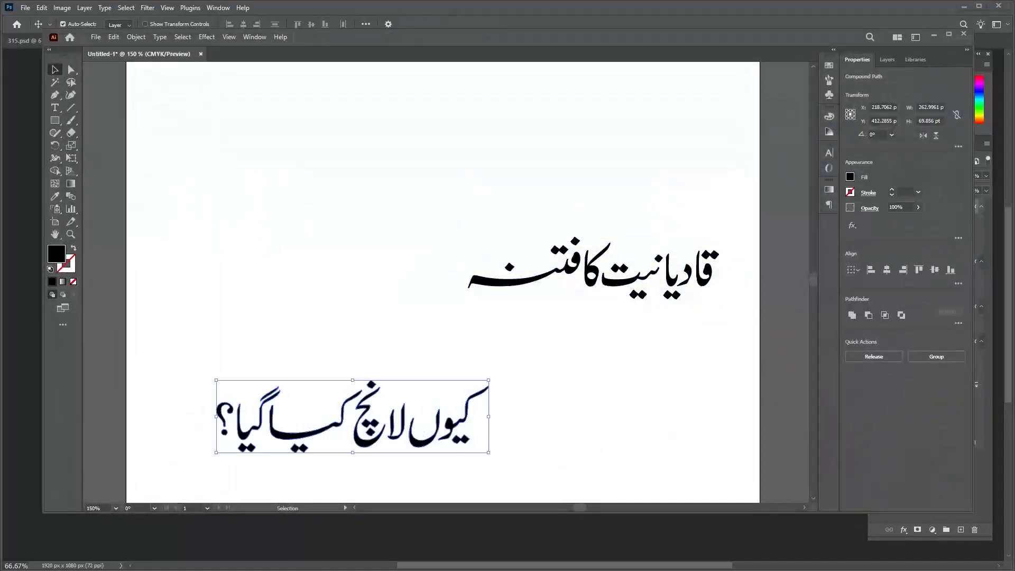
key("alt+Tab")
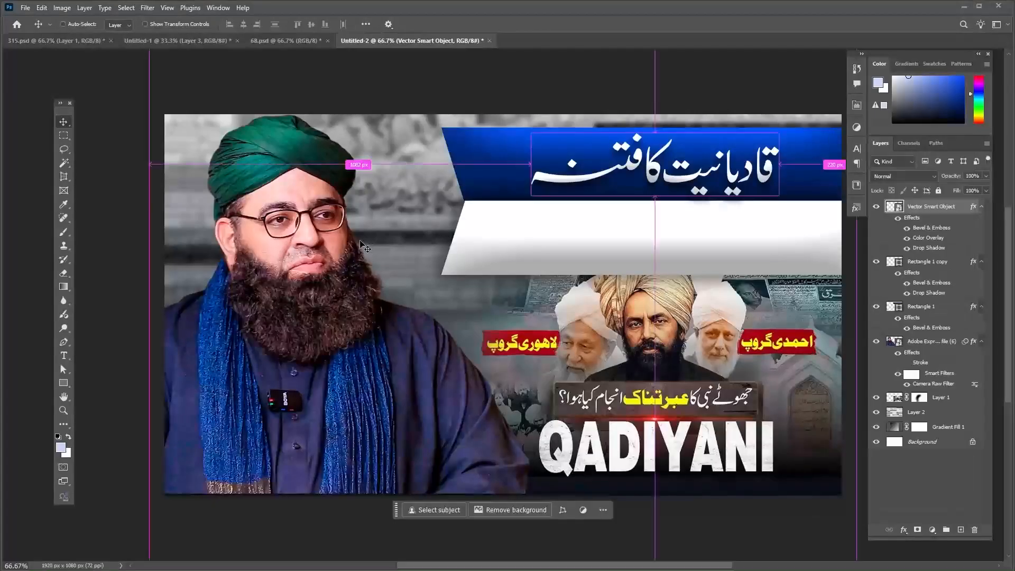
- Paste the second Urdu phrase as a Smart Object, then enlarge and place it on the white banner
key("ctrl+v")
left_click(537, 172)
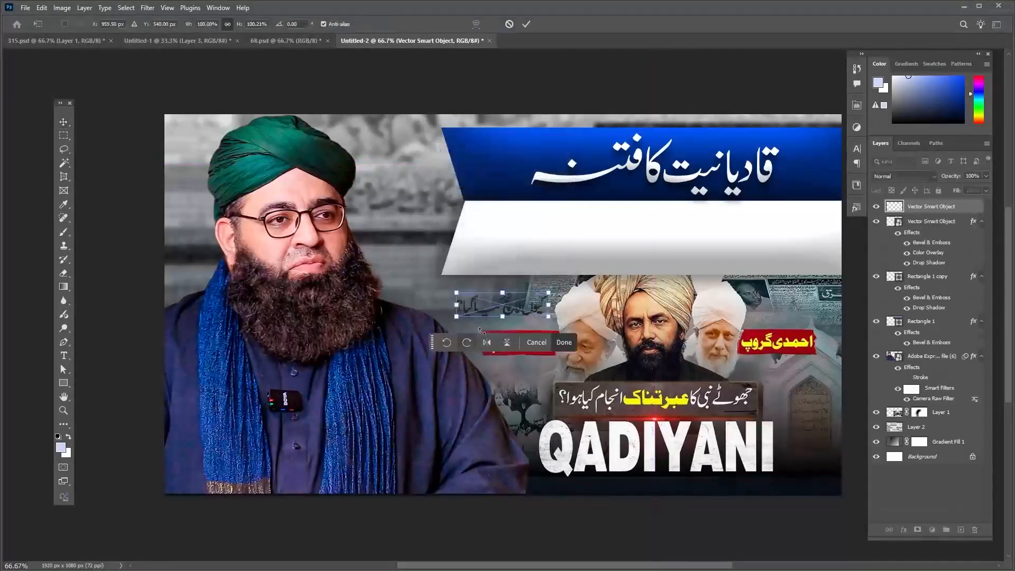
left_click_drag(526, 307, 749, 228)
left_click_drag(680, 238, 556, 270)
left_click_drag(643, 260, 639, 255)
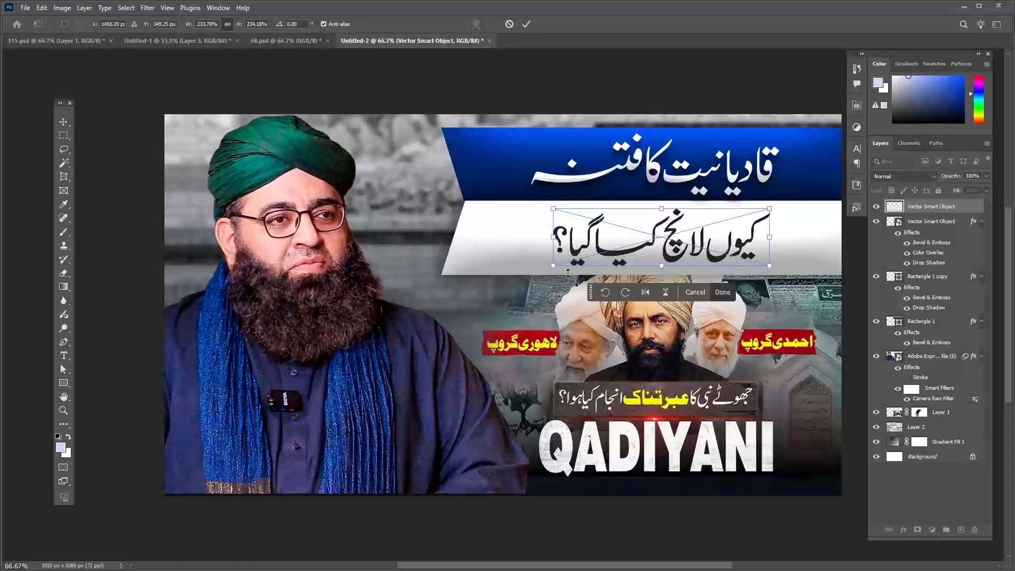
left_click_drag(553, 266, 543, 271)
key("Return")
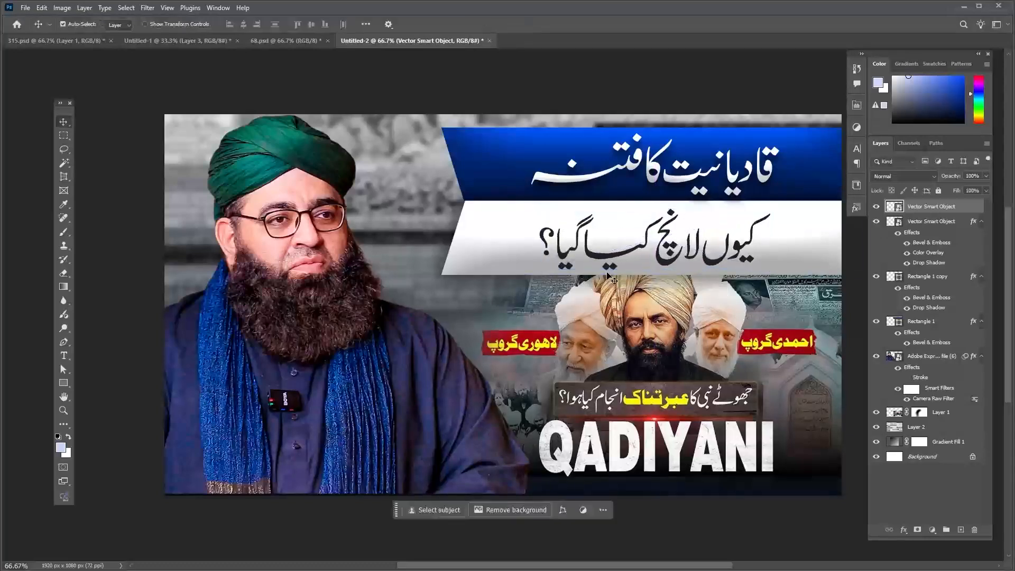
- Copy the first Urdu phrase's layer style onto the second phrase on the white banner
left_click(611, 278)
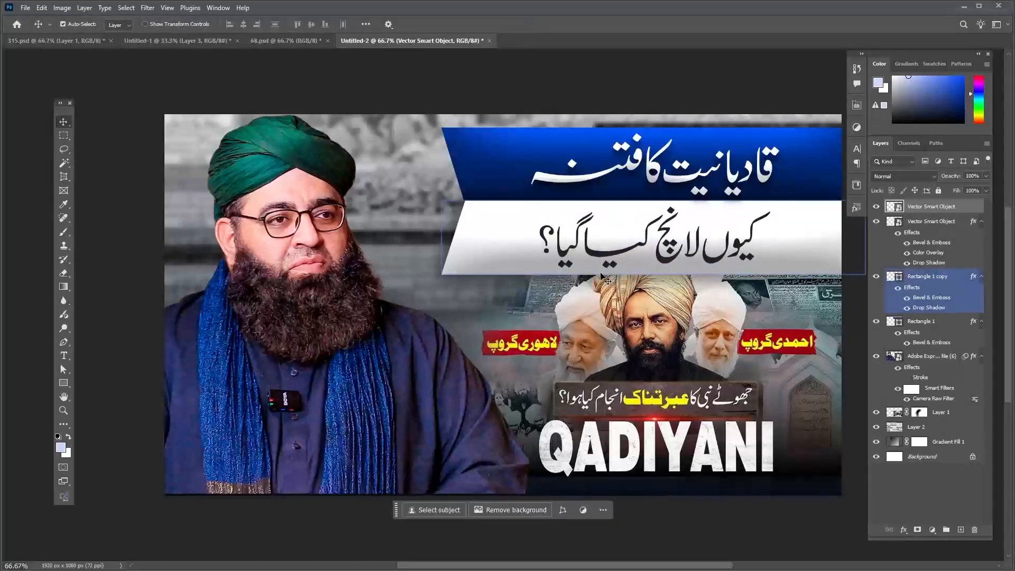
left_click_drag(970, 222, 971, 210)
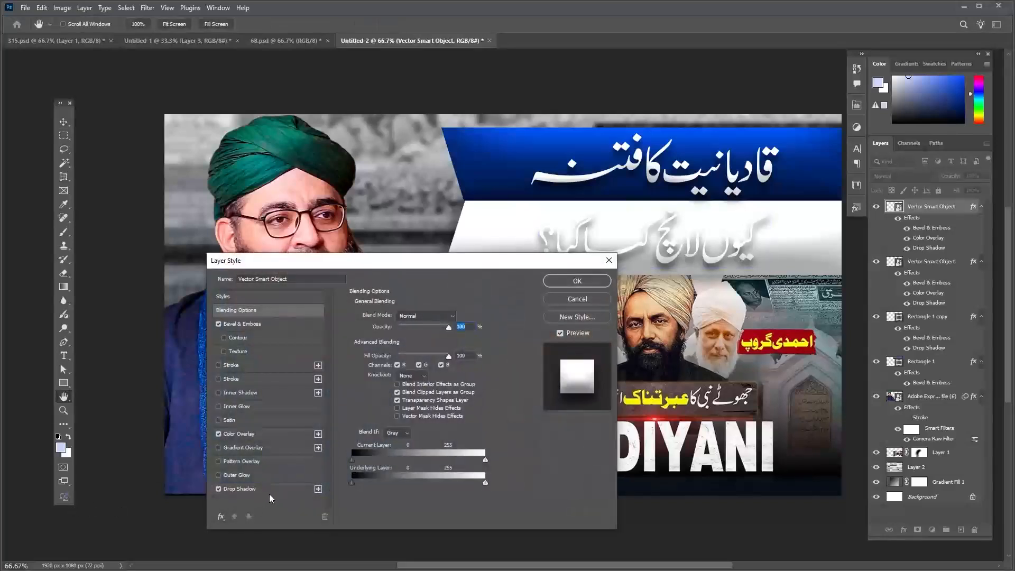
- Set the second phrase's Color Overlay to blue (0041bf) sampled from the blue banner
left_click(277, 436)
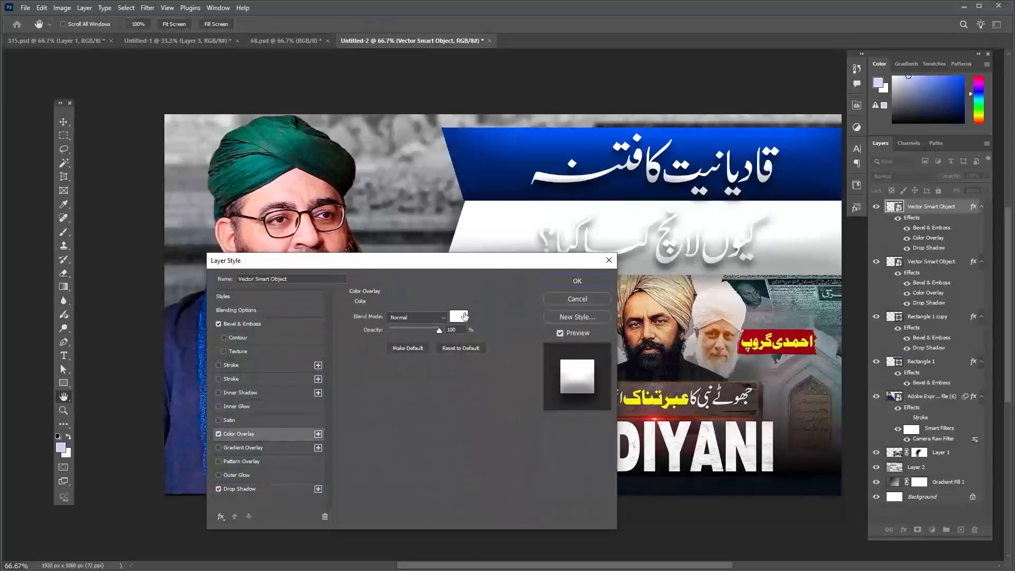
left_click(465, 316)
left_click(551, 149)
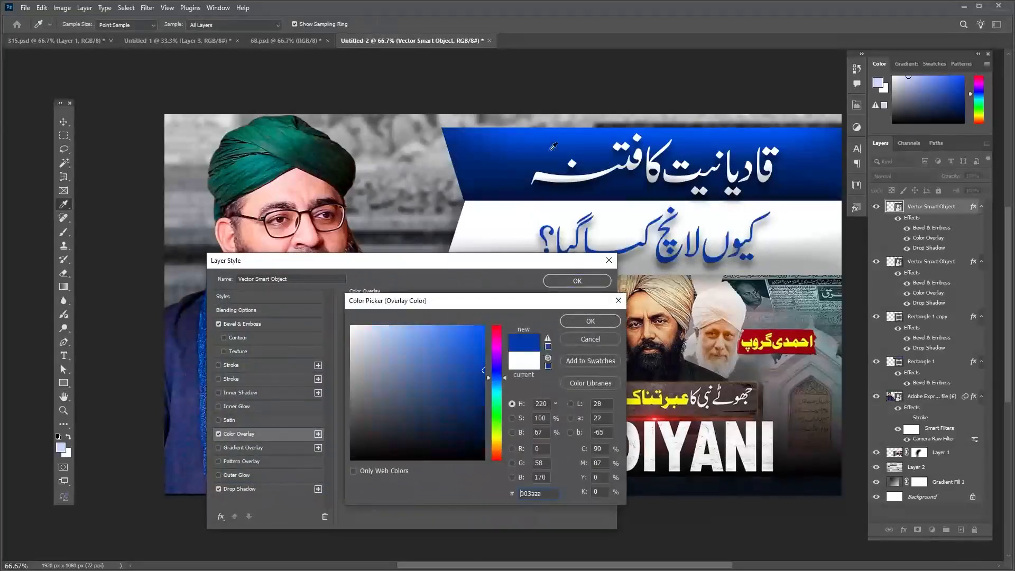
left_click(500, 172)
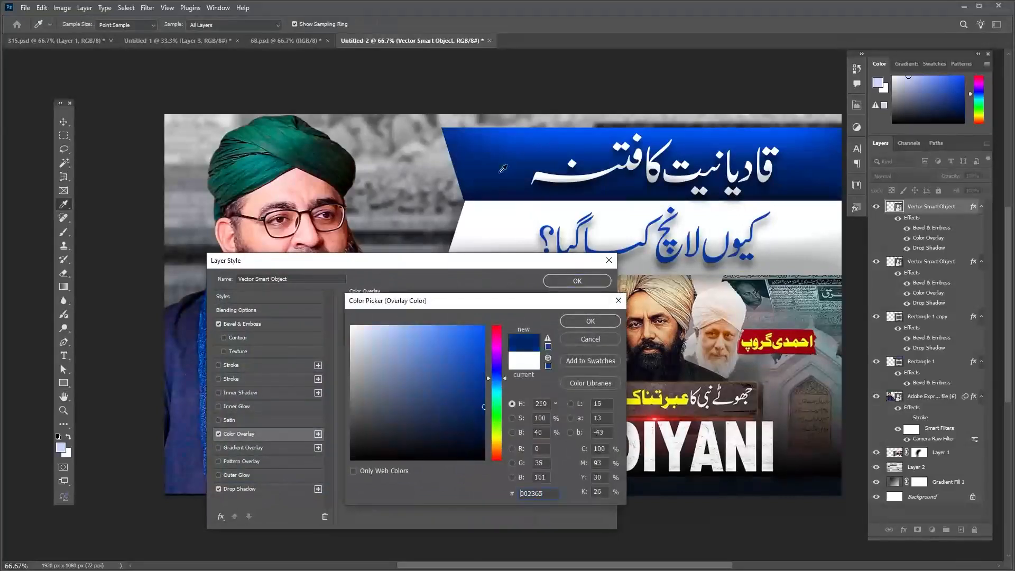
left_click(526, 141)
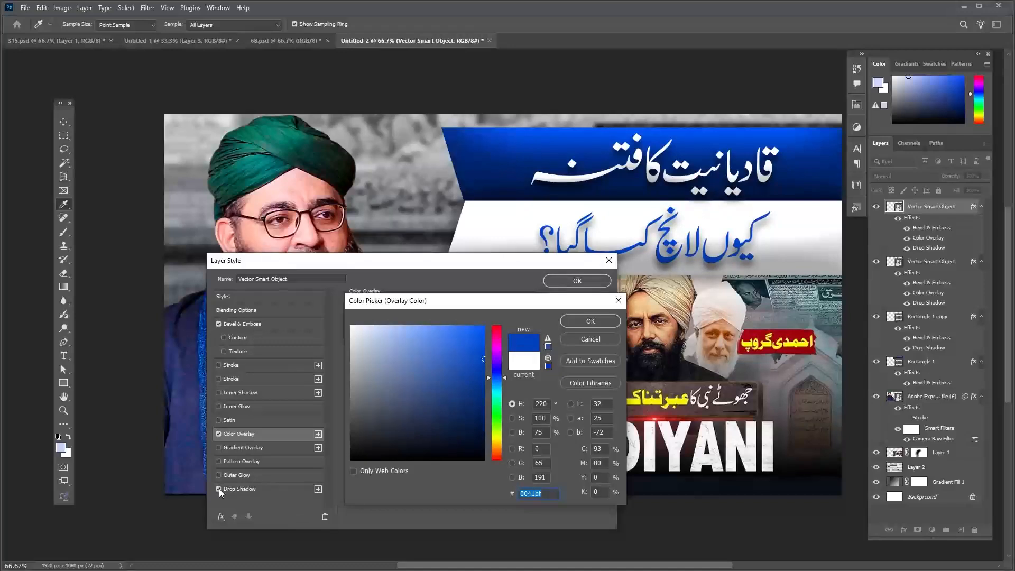
left_click(591, 320)
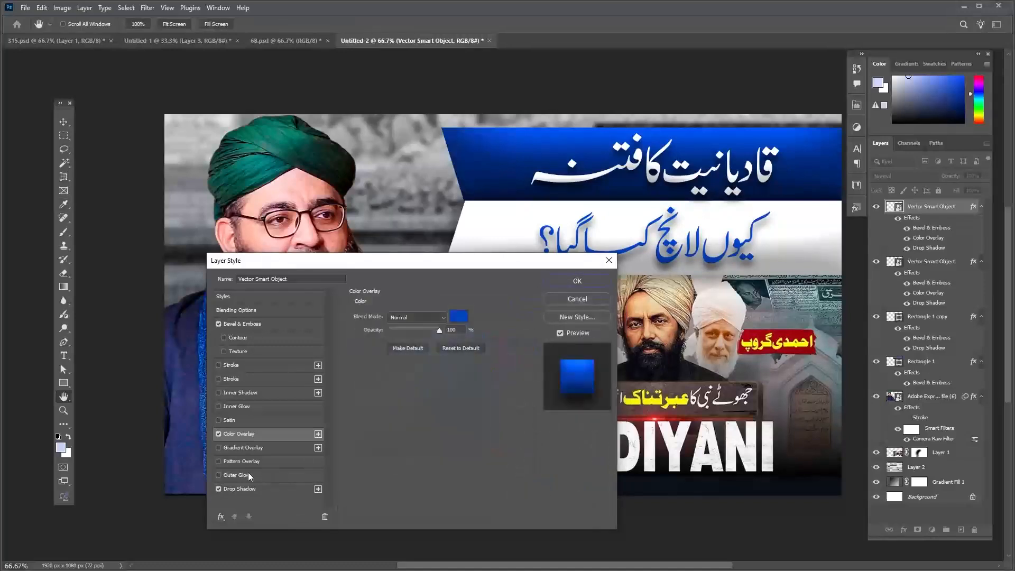
- Turn off the second phrase's Drop Shadow, set its Color Overlay to black (000000) and apply the layer style
left_click(218, 489)
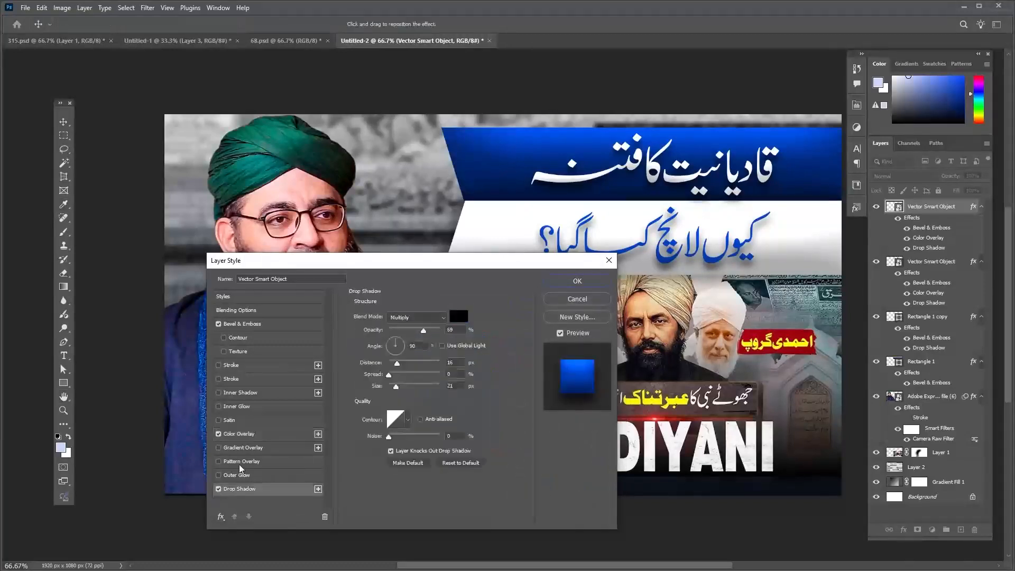
left_click(219, 489)
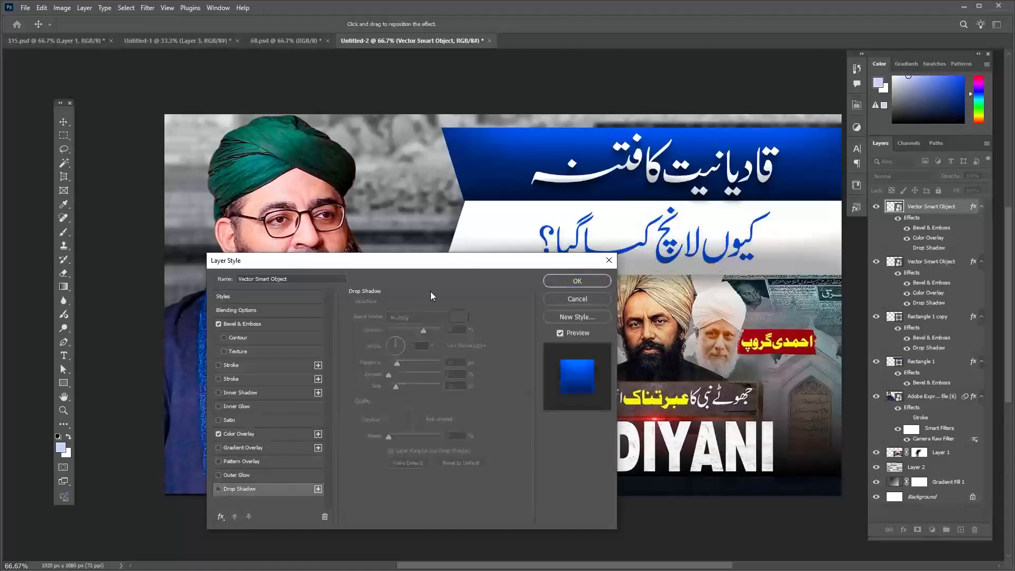
left_click_drag(478, 262, 372, 232)
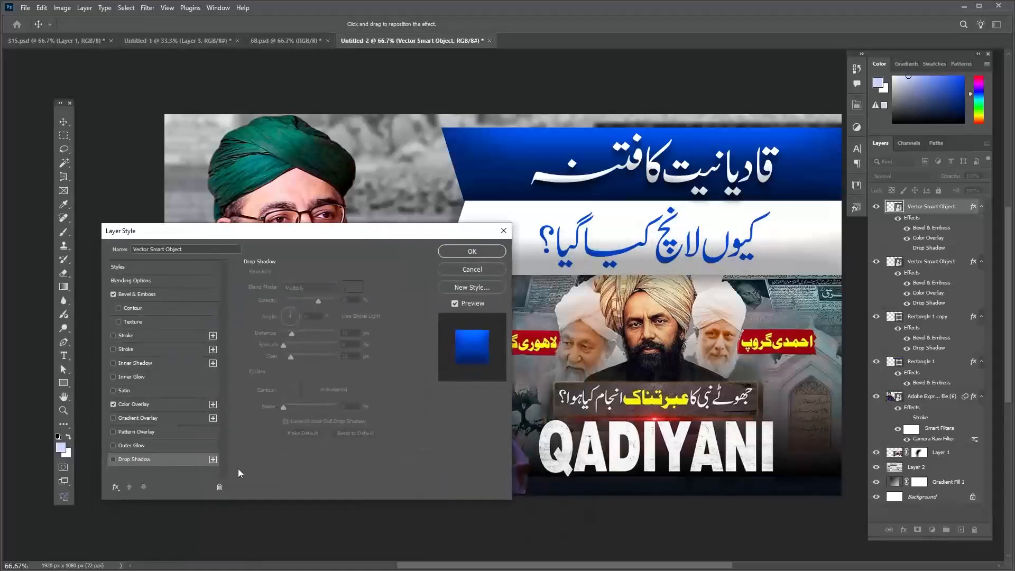
left_click(172, 399)
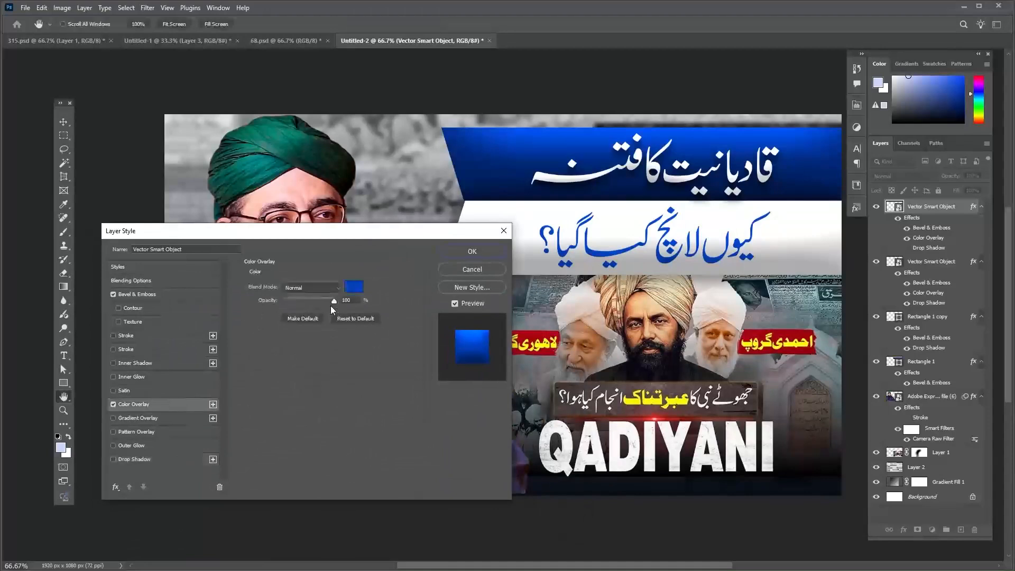
left_click(362, 290)
left_click_drag(408, 367, 198, 569)
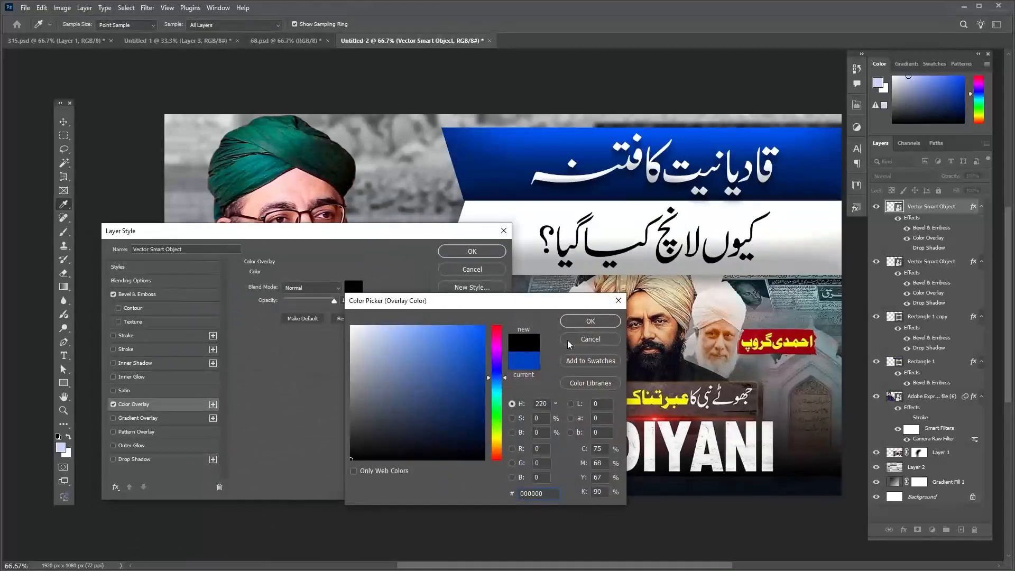
left_click(580, 323)
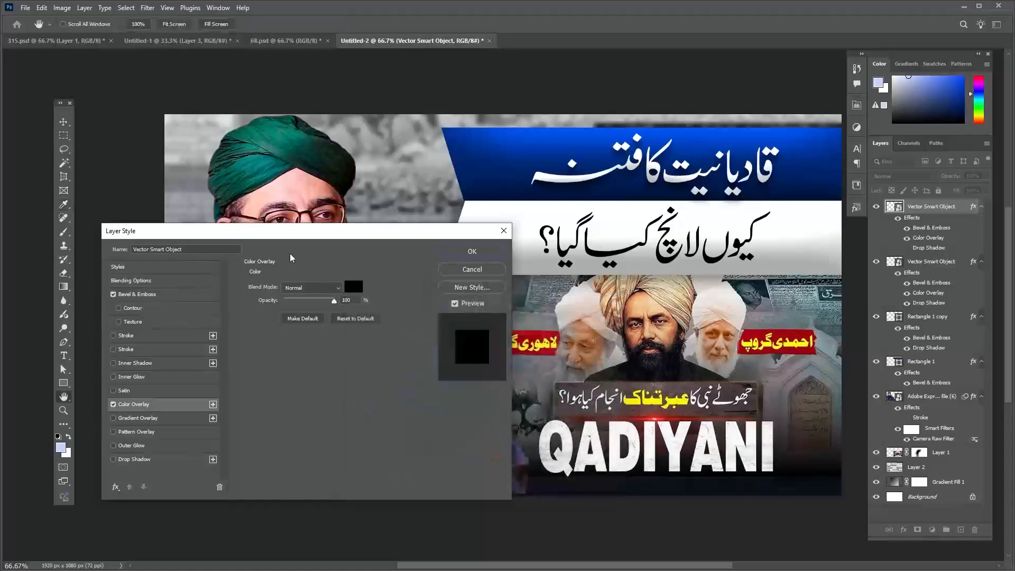
left_click_drag(328, 237, 396, 275)
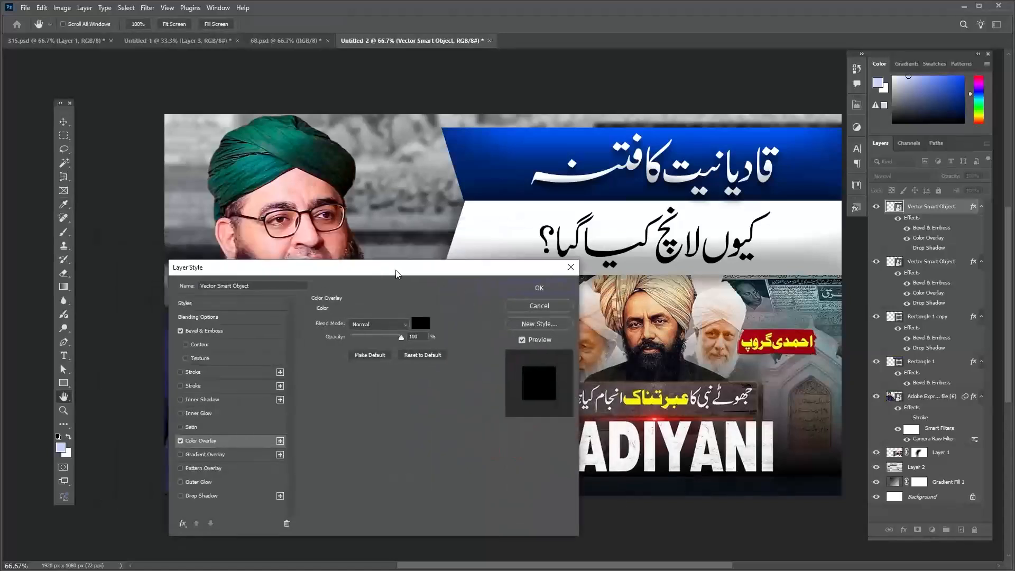
left_click(539, 288)
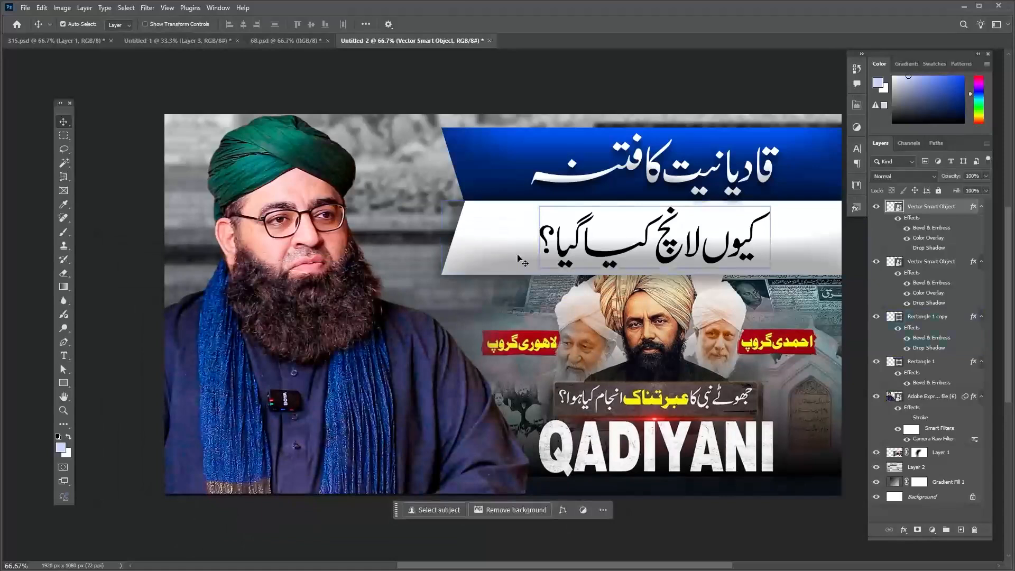
- Nudge the second phrase slightly left on the white banner and shift the portrait slightly left
mouse_move(591, 257)
left_mouse_down()
mouse_move(600, 258)
mouse_move(591, 258)
left_mouse_up()
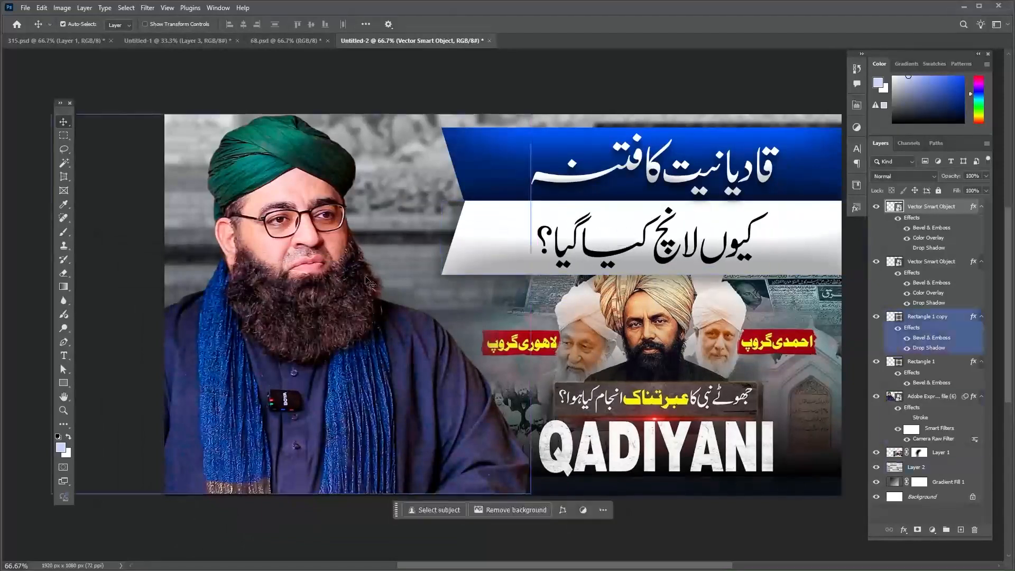
left_click(385, 275)
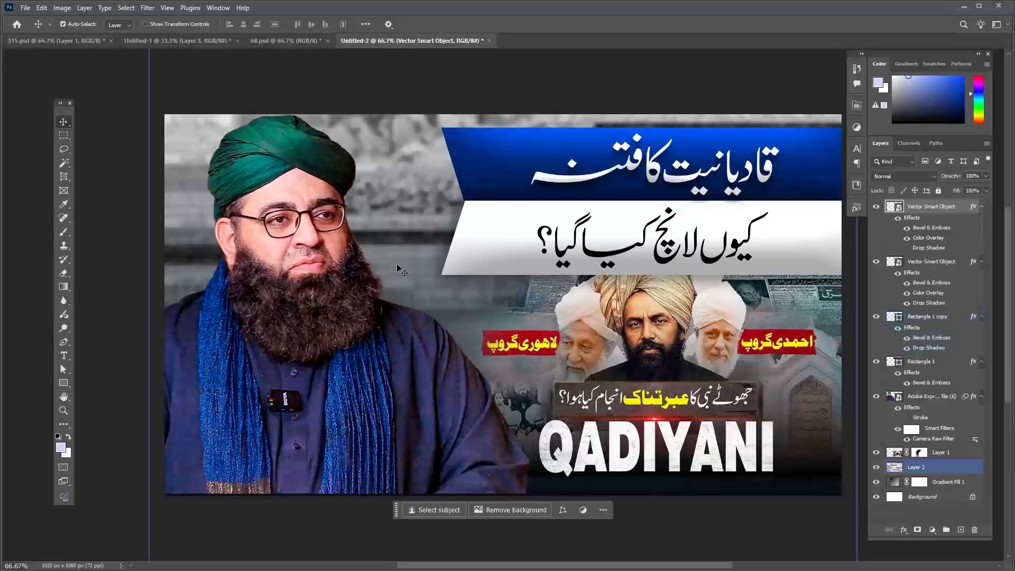
left_click(397, 264)
left_click_drag(271, 349, 297, 374)
- Copy the OFFICIAL VIDEO badge, speaker name text and Gradient Fill 1 layers from Untitled-1 into the Untitled-2 thumbnail
left_click(277, 43)
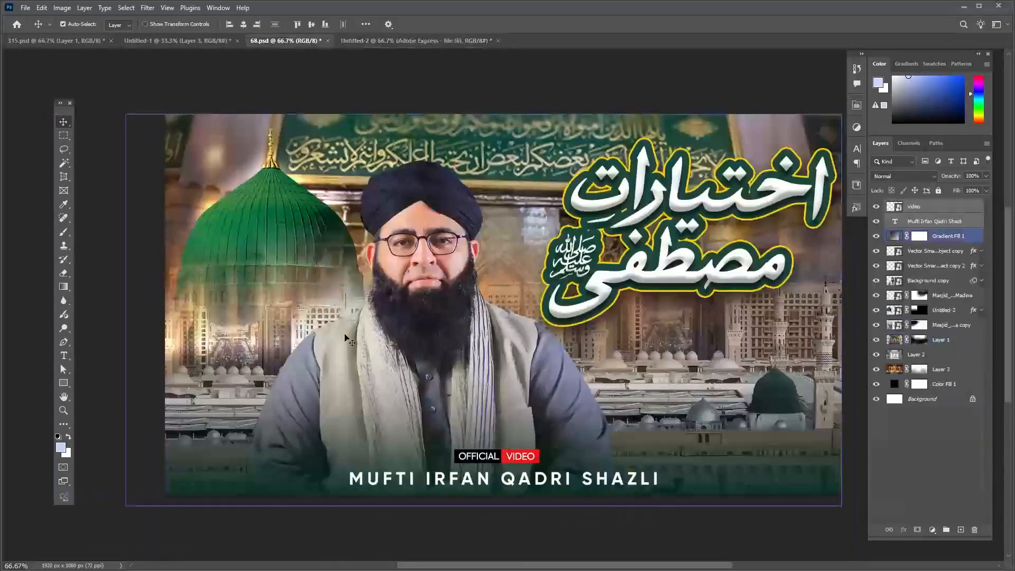
left_click(153, 41)
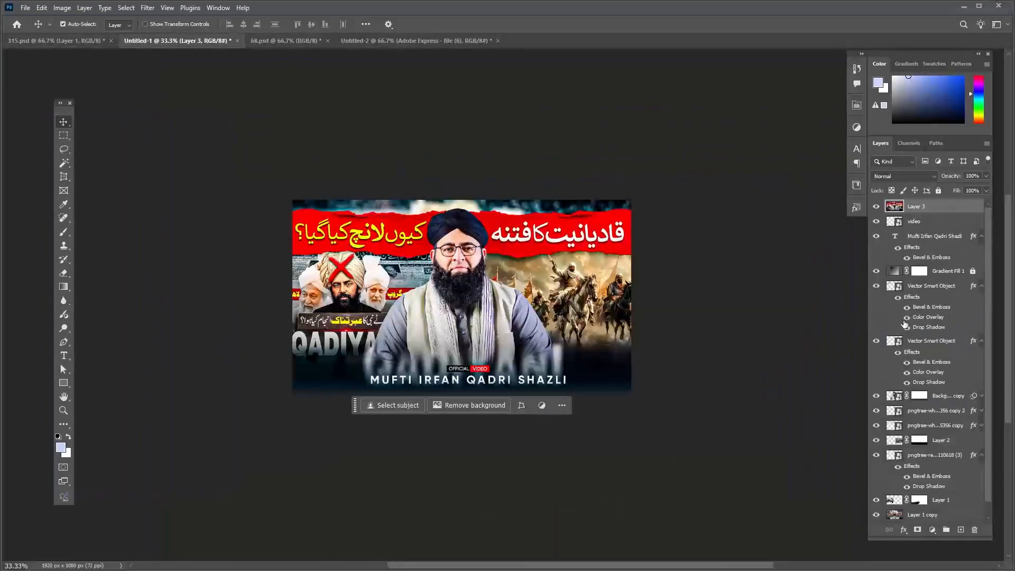
left_click(953, 270)
left_click(939, 222, "shift")
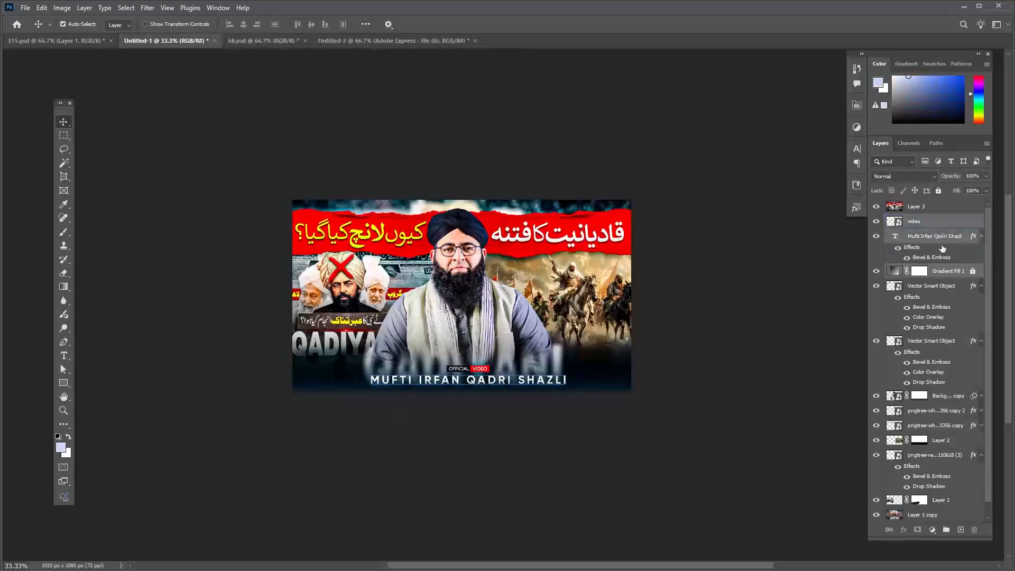
key("ctrl")
left_click_drag(388, 75, 348, 188)
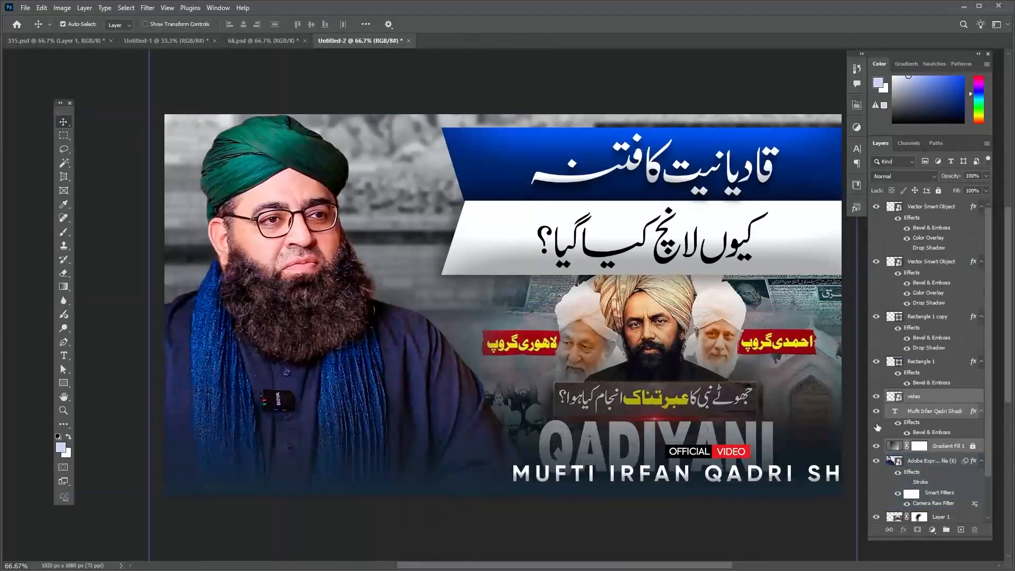
- Select the badge, speaker name and locked gradient layers together and bring them to the front of the layer stack
scroll(959, 467, "down", 2)
left_click(940, 367)
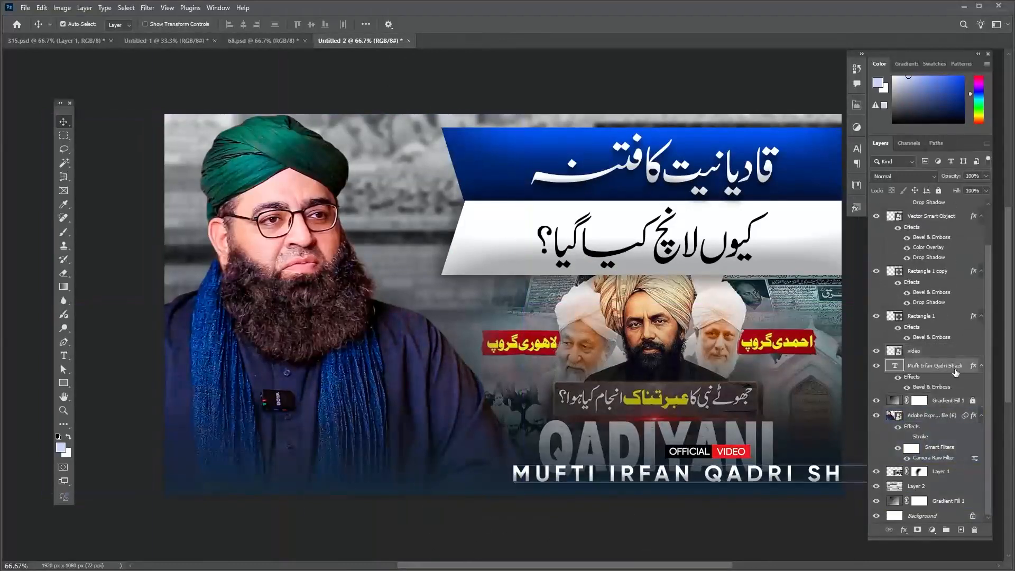
left_click(947, 352)
left_click(948, 403, "shift")
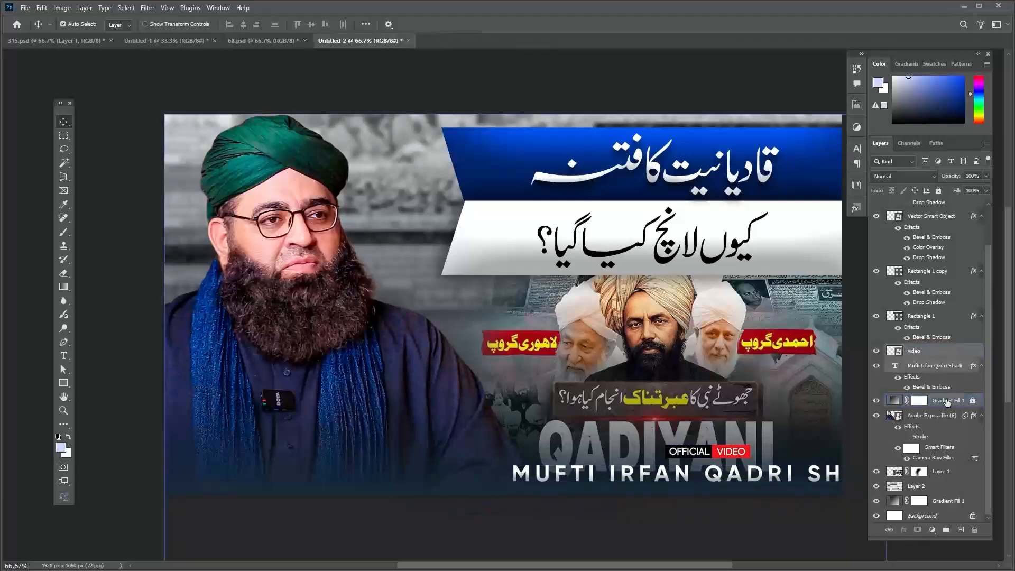
left_click(949, 415, "shift")
left_click(950, 414, "ctrl")
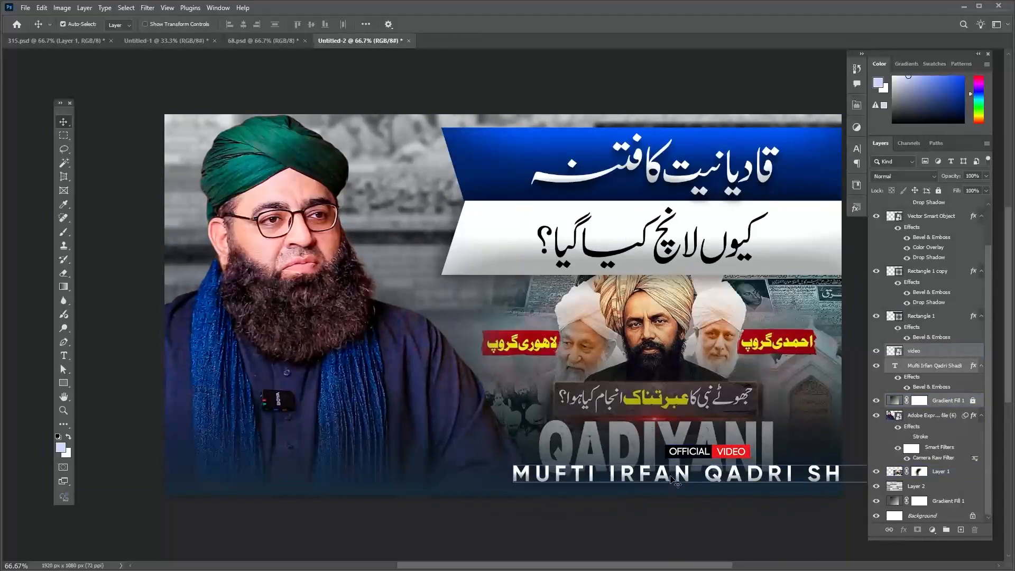
key("ctrl+shift+bracketright")
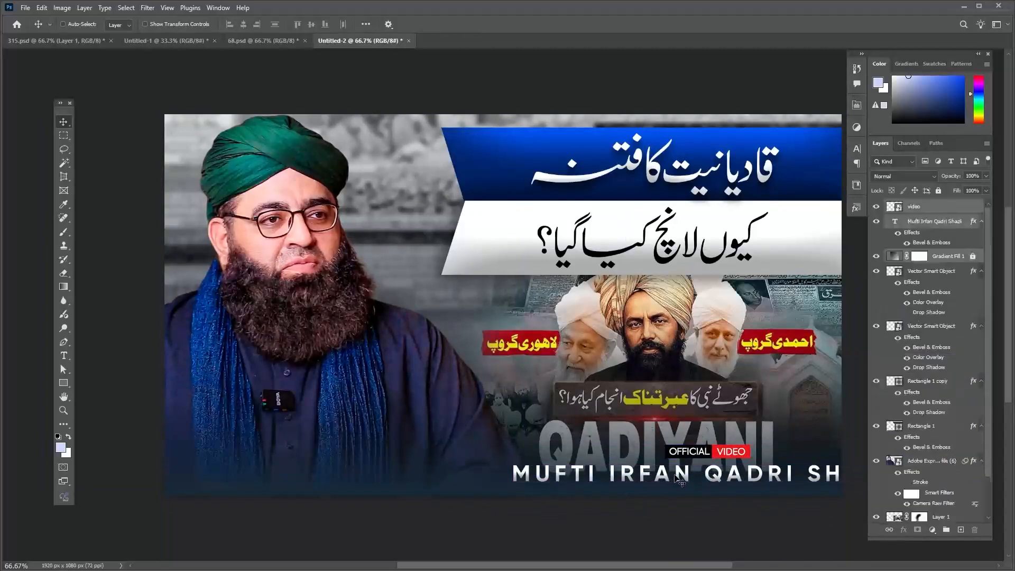
scroll(907, 521, "down", 2)
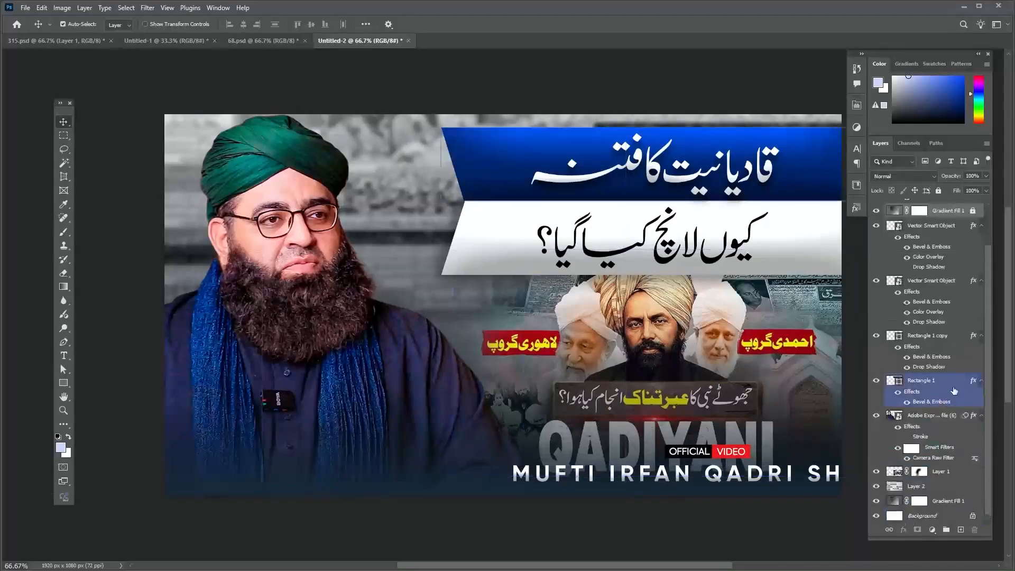
left_click(950, 518, "ctrl")
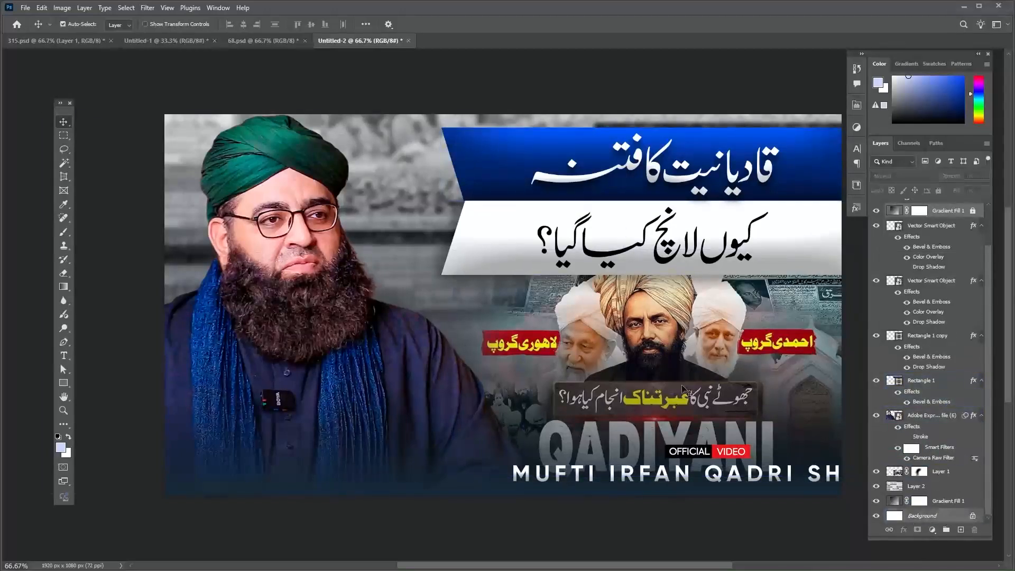
left_click(923, 229)
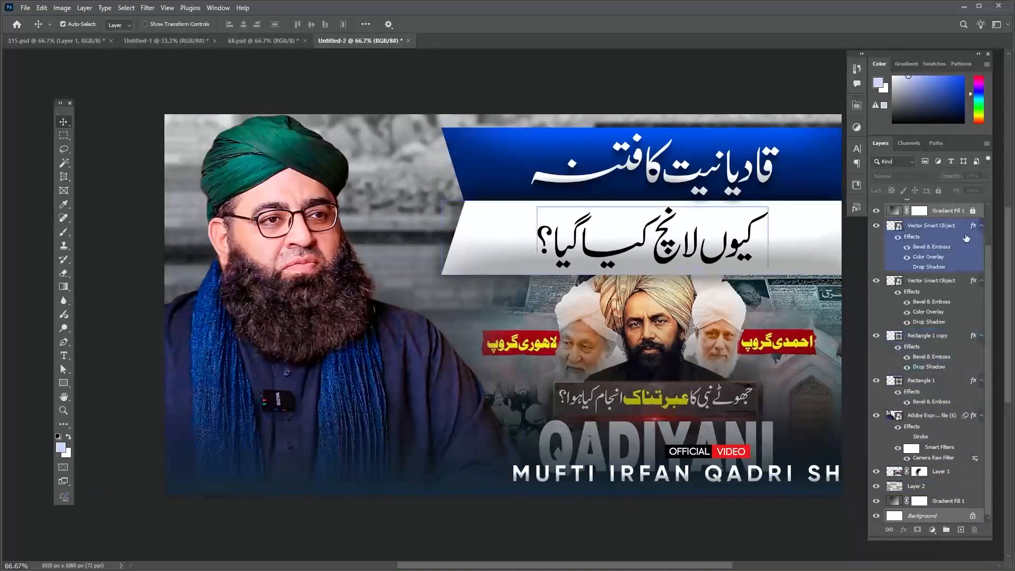
left_click(954, 283)
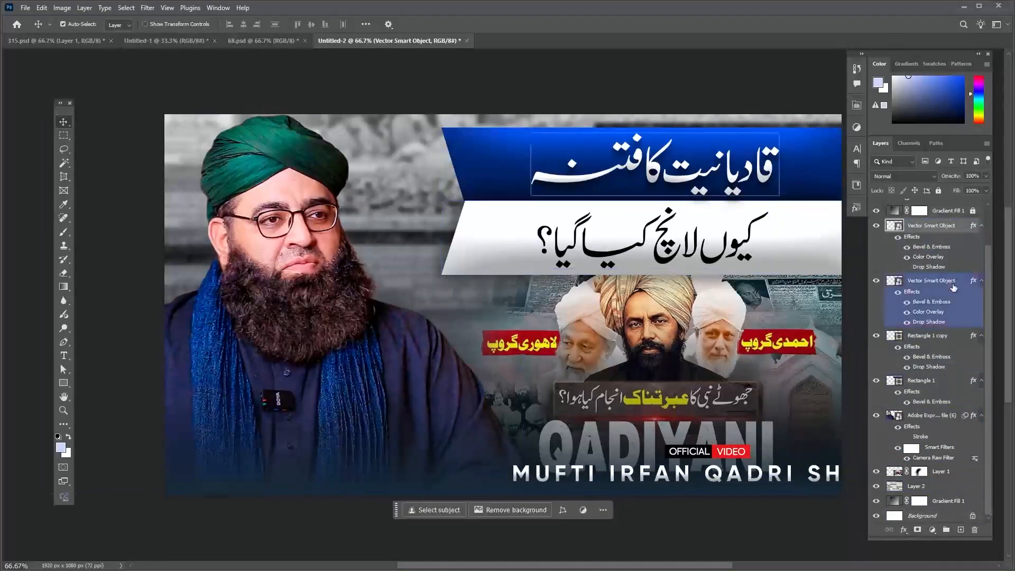
- Select the badge and speaker name layers together with the Background and align their horizontal centers
scroll(951, 272, "up", 2)
left_click(945, 211)
left_click(945, 211)
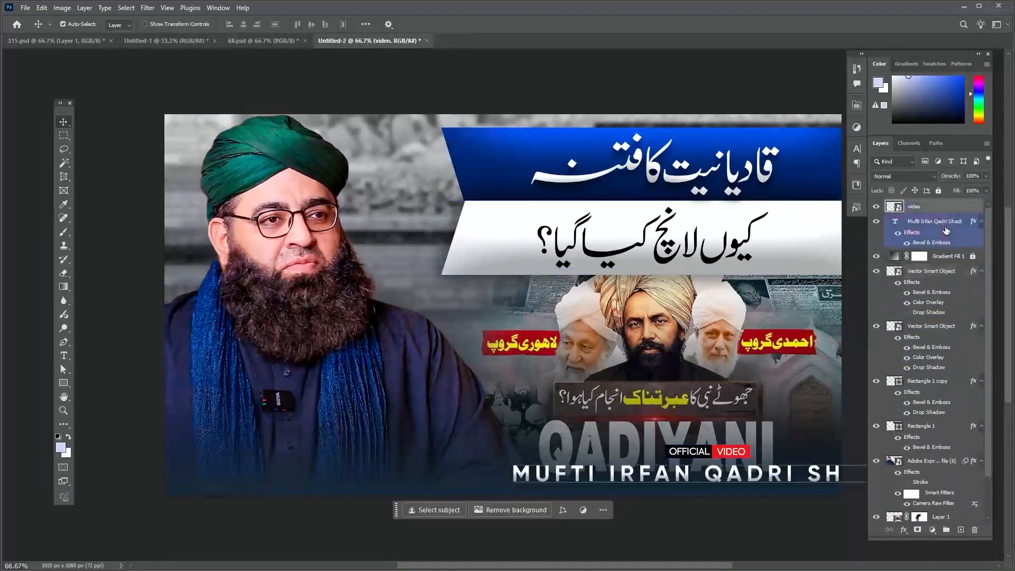
left_click(945, 225, "ctrl")
scroll(962, 338, "down", 2)
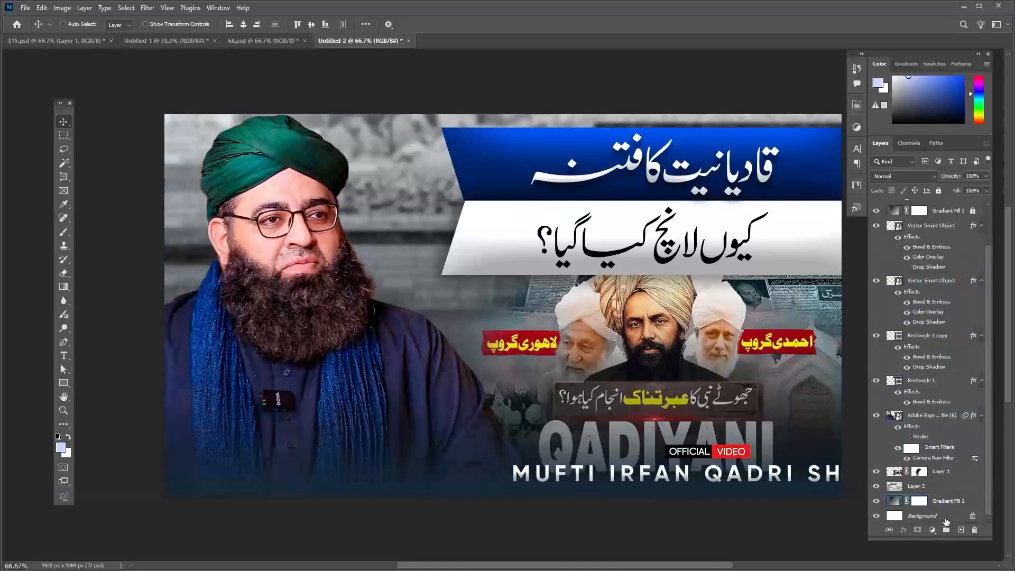
left_click(925, 515)
left_click(244, 25)
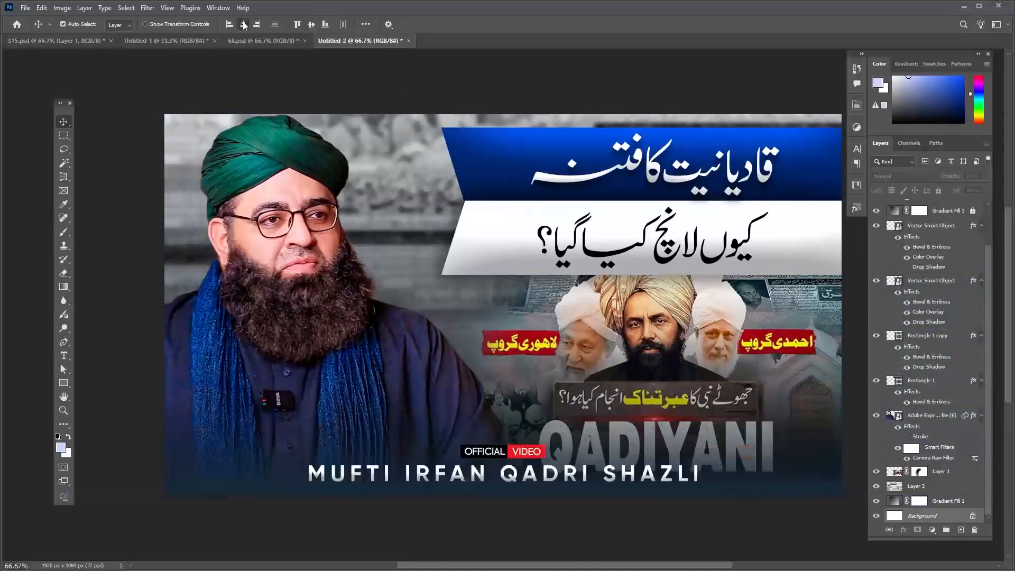
- Select the front Gradient Fill 1 layer and unlock it
scroll(337, 315, "down", 1)
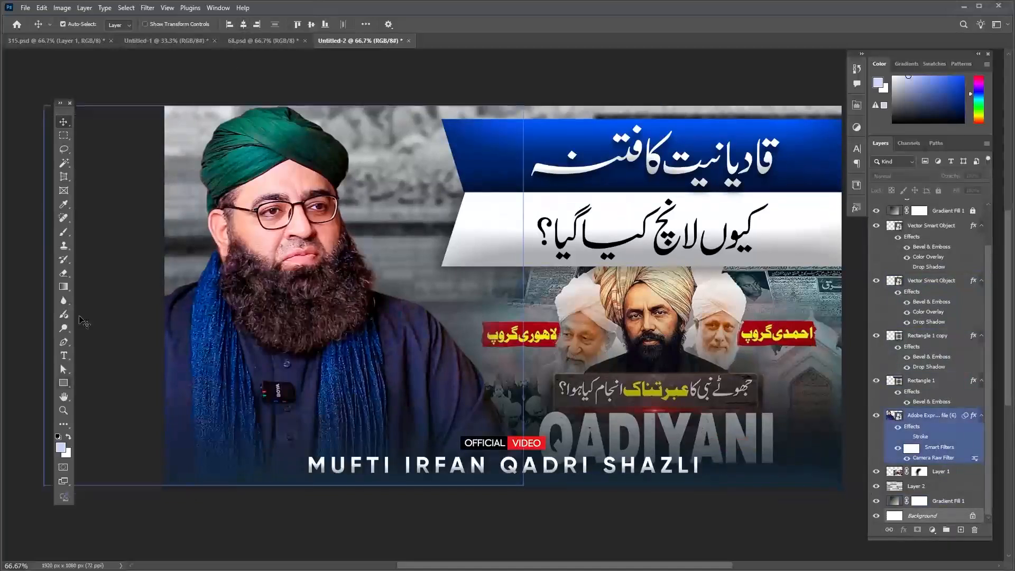
left_click(234, 185)
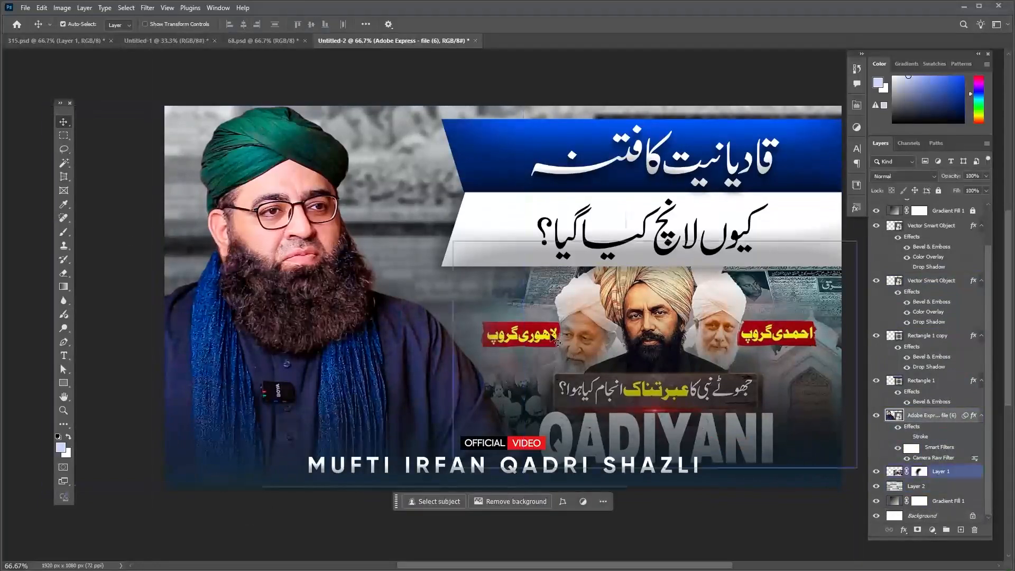
left_click(953, 210)
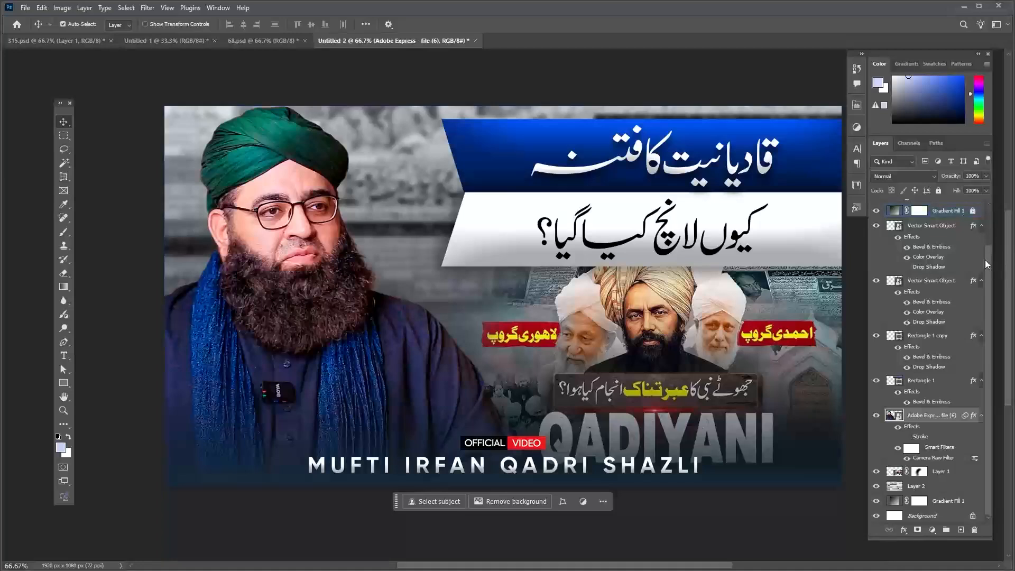
scroll(967, 217, "up", 2)
left_click(969, 256)
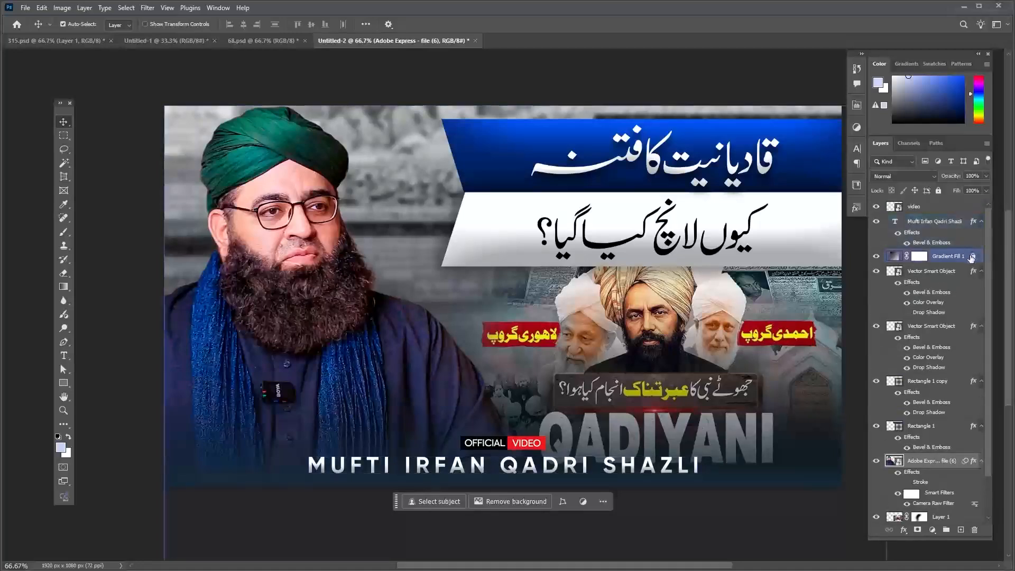
- Change the front gradient fill's dark color stop to near-black 1b1b1b and apply the gradient
double_click(897, 258)
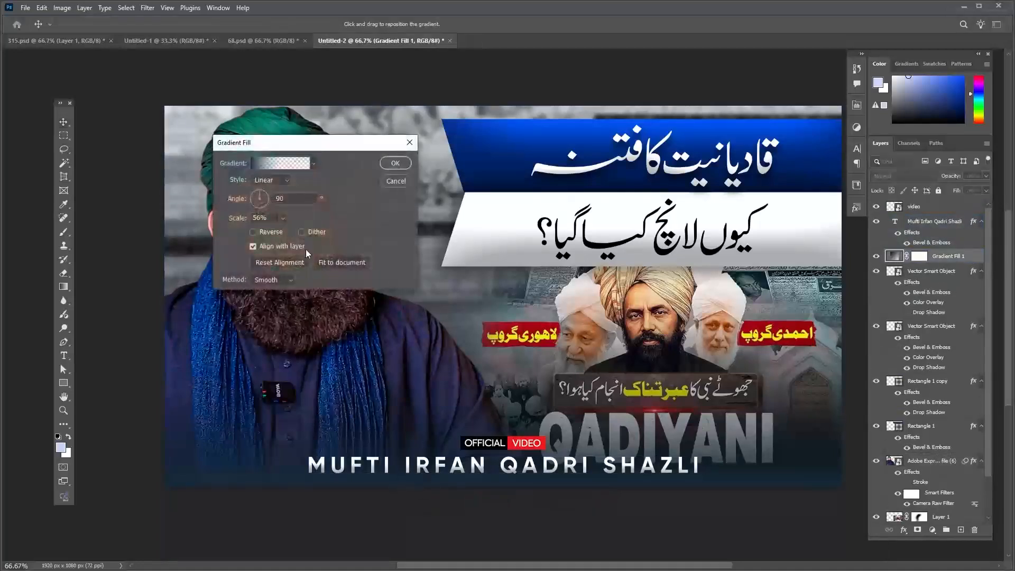
left_click_drag(273, 154, 598, 198)
left_click(590, 208)
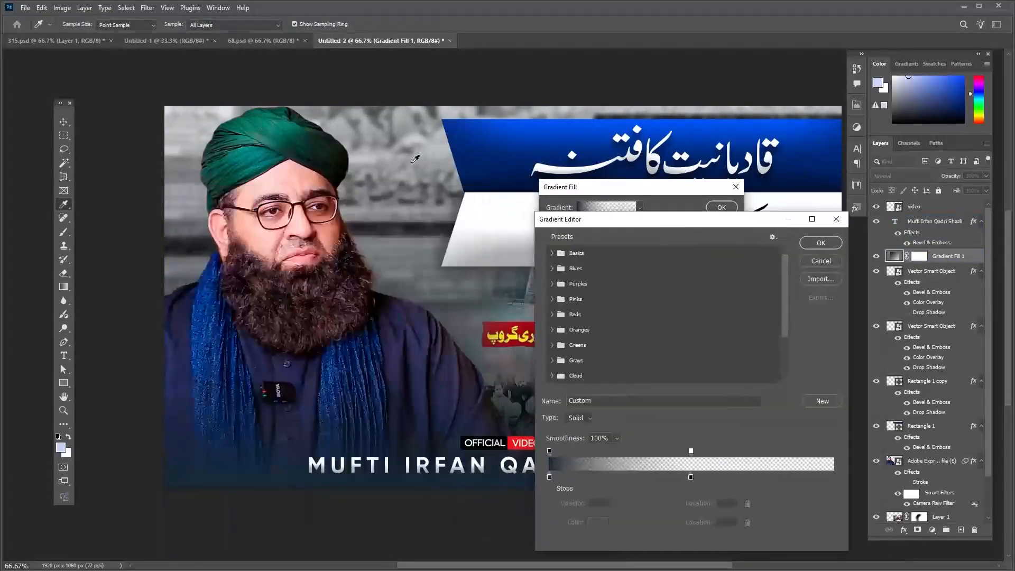
left_click(550, 477)
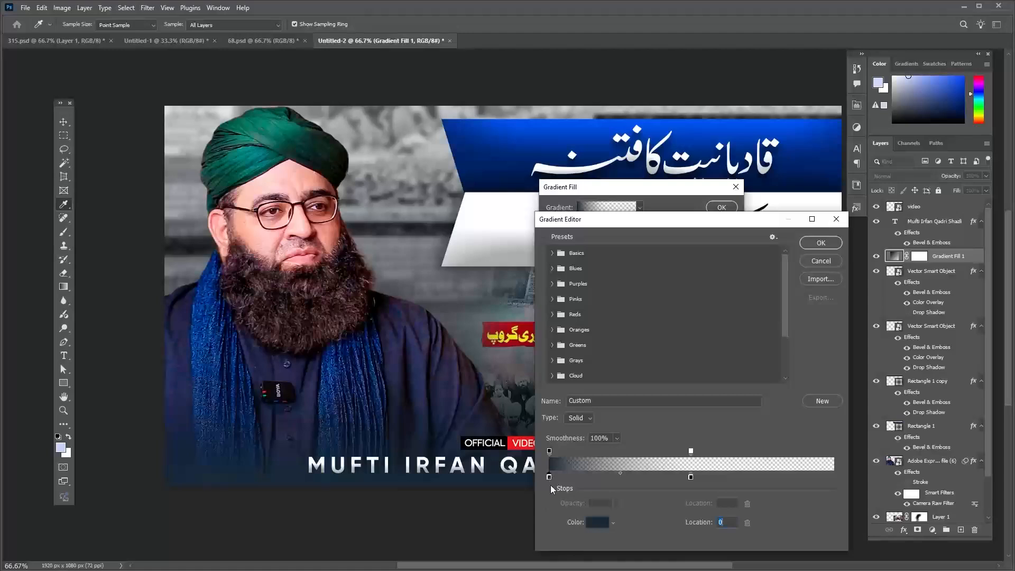
double_click(549, 477)
left_click(386, 192)
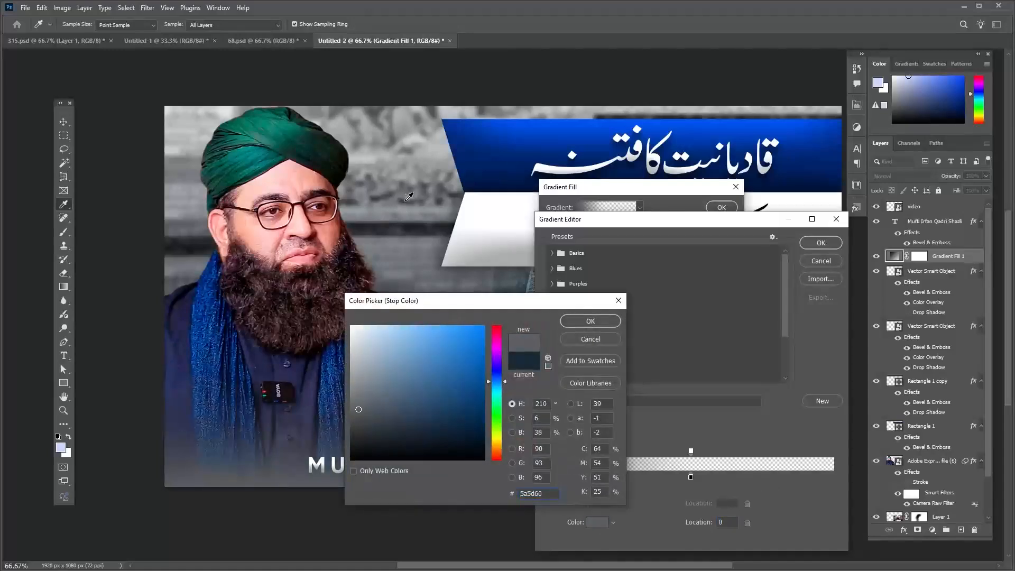
left_click_drag(357, 423, 327, 446)
left_click_drag(496, 302, 235, 210)
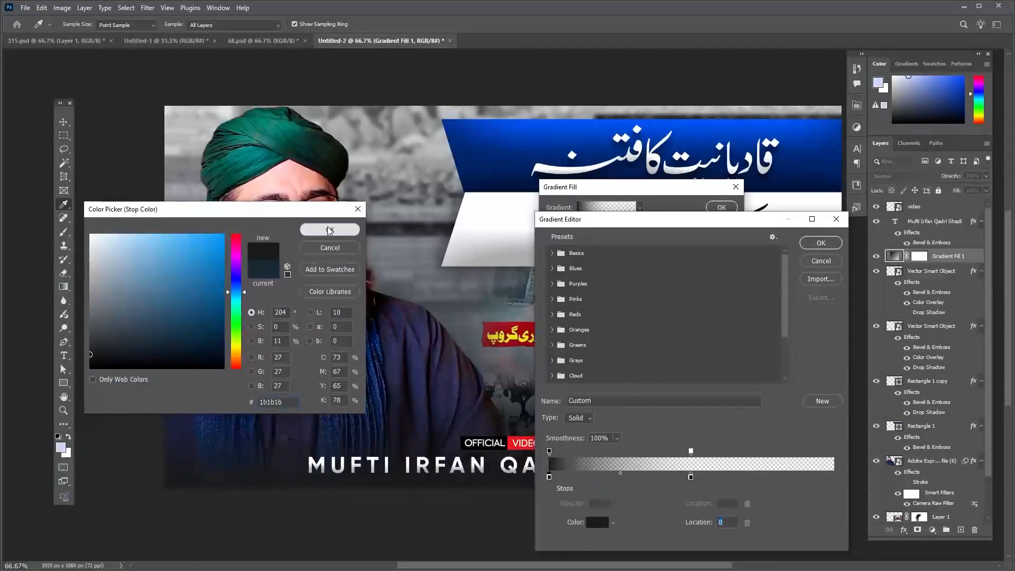
left_click(330, 229)
left_click(821, 243)
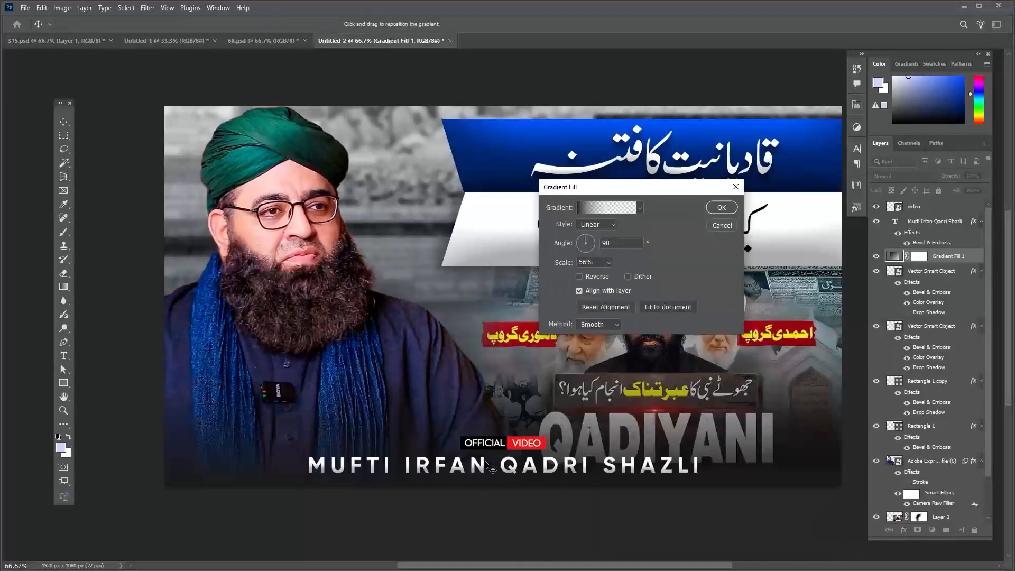
left_click(712, 209)
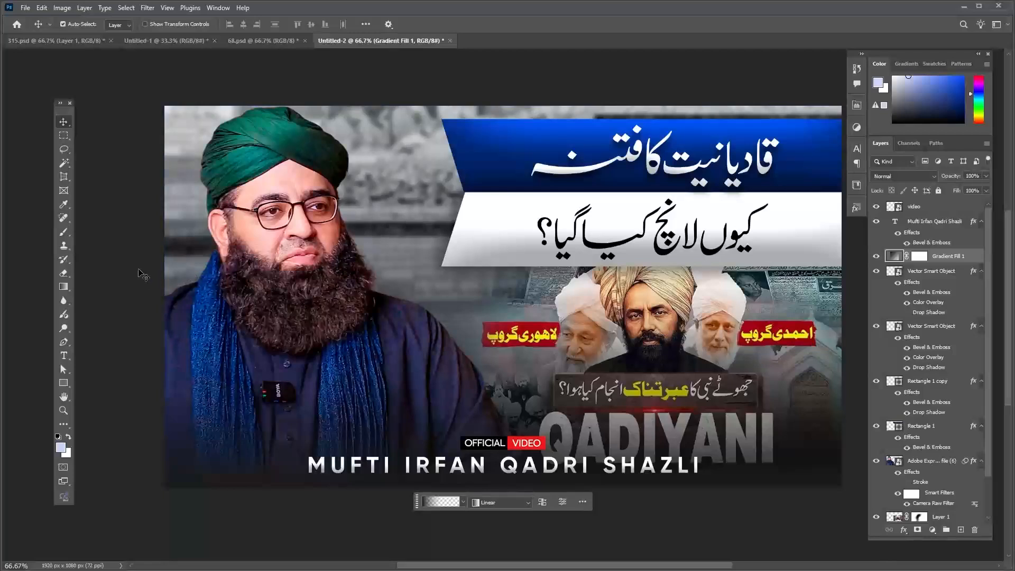
- Stamp all visible layers into a new merged layer at the front of the layer stack
key("ctrl+minus")
key("ctrl+minus")
key("ctrl+0")
key("ctrl+minus")
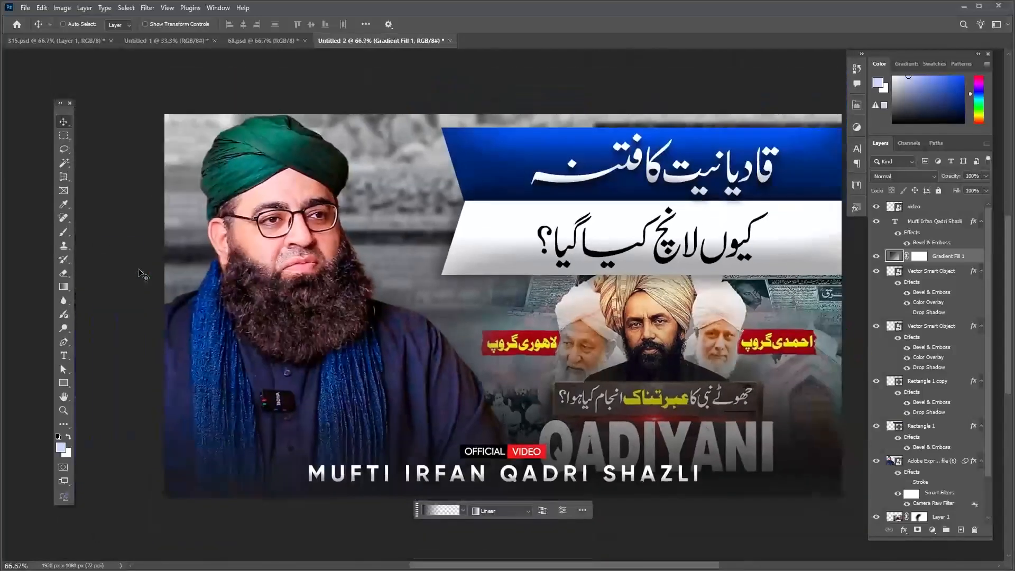
key("ctrl+minus")
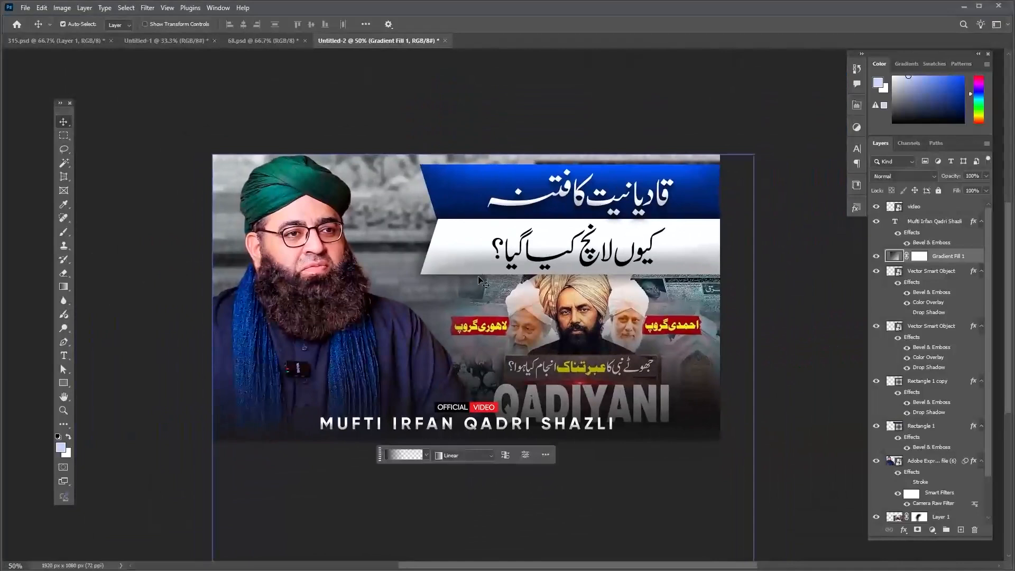
key("ctrl+minus")
left_click(681, 474)
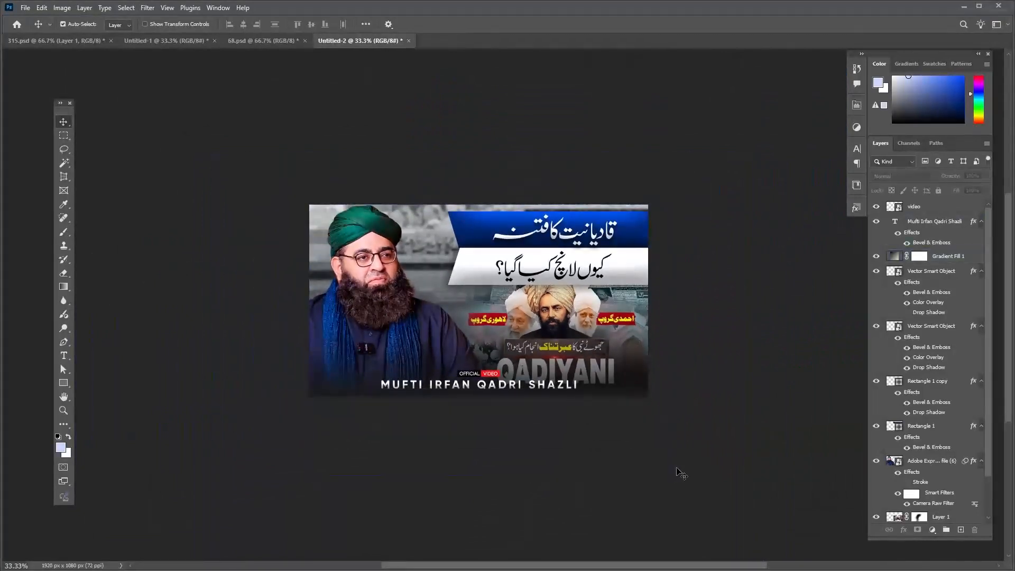
key("ctrl+shift+alt+e")
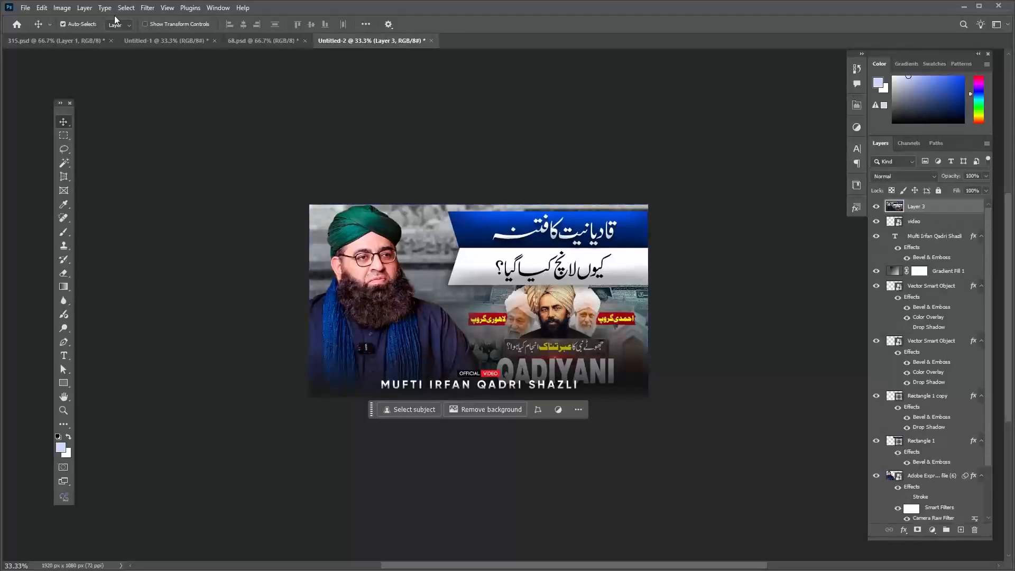
- Start a Camera Raw Filter on the merged layer and set Exposure to +0.30 and Contrast to 20
left_click(148, 8)
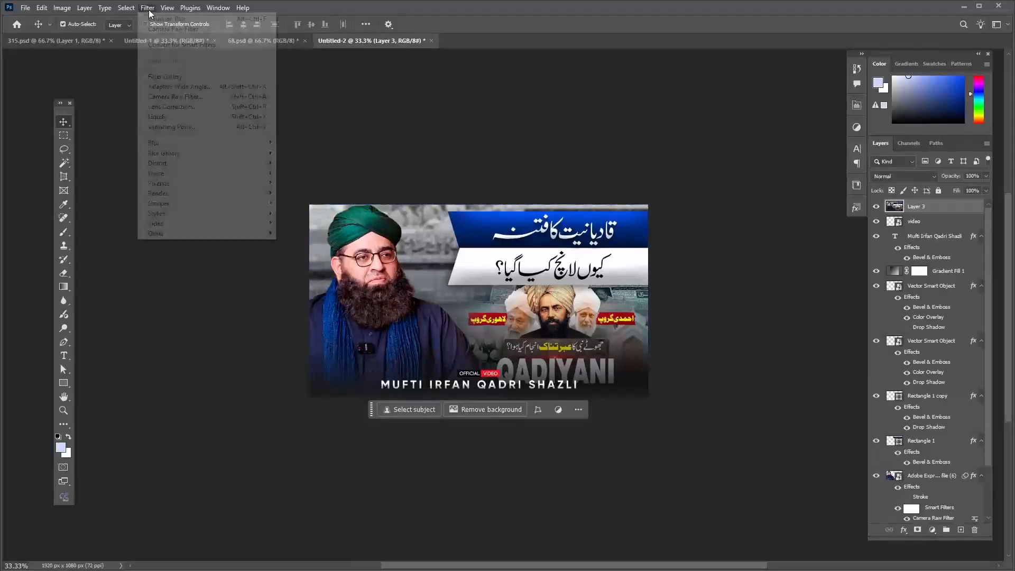
left_click(216, 100)
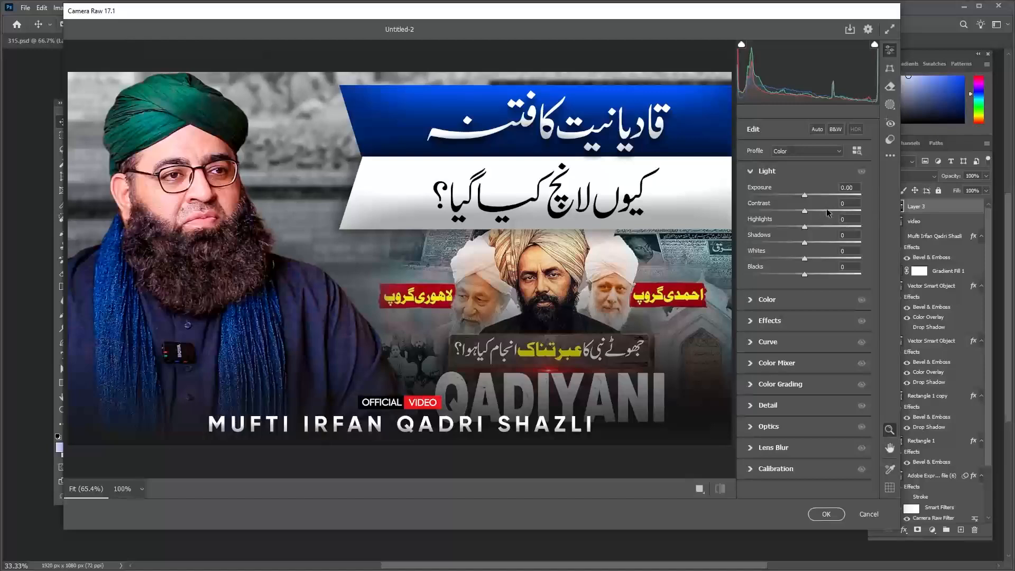
left_click_drag(811, 212, 815, 211)
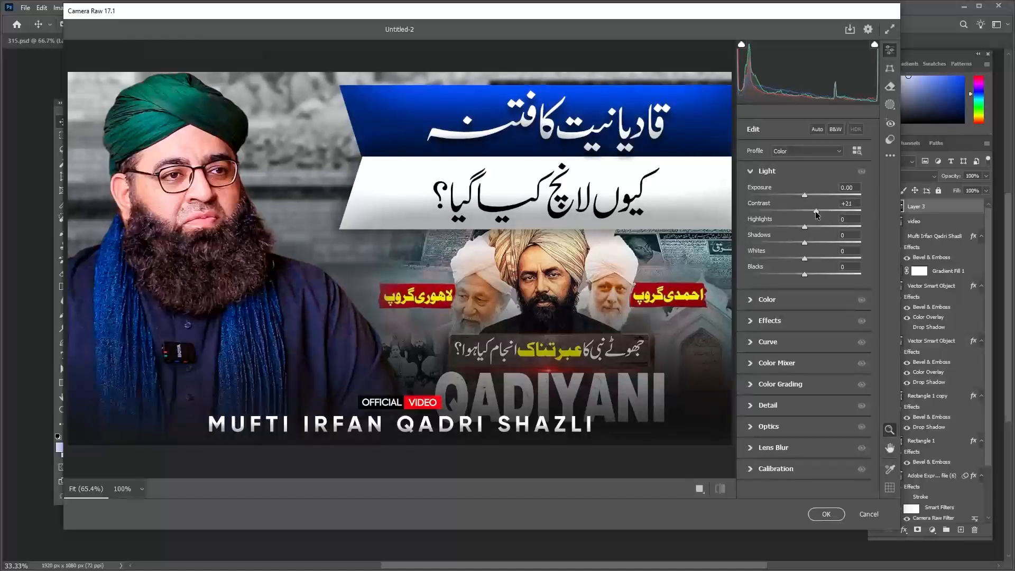
left_click(859, 185)
type("0.3")
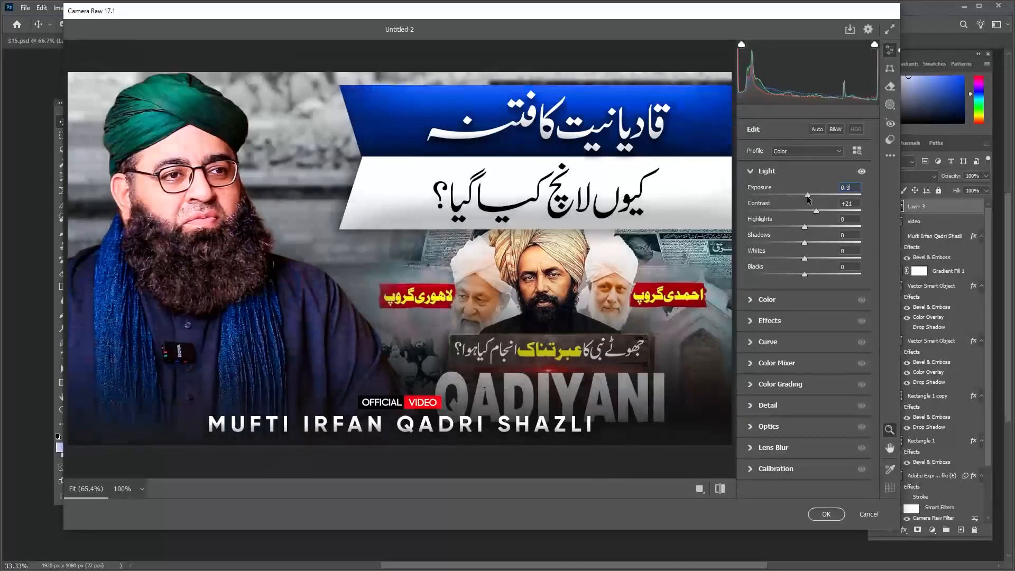
key("Tab")
type("30")
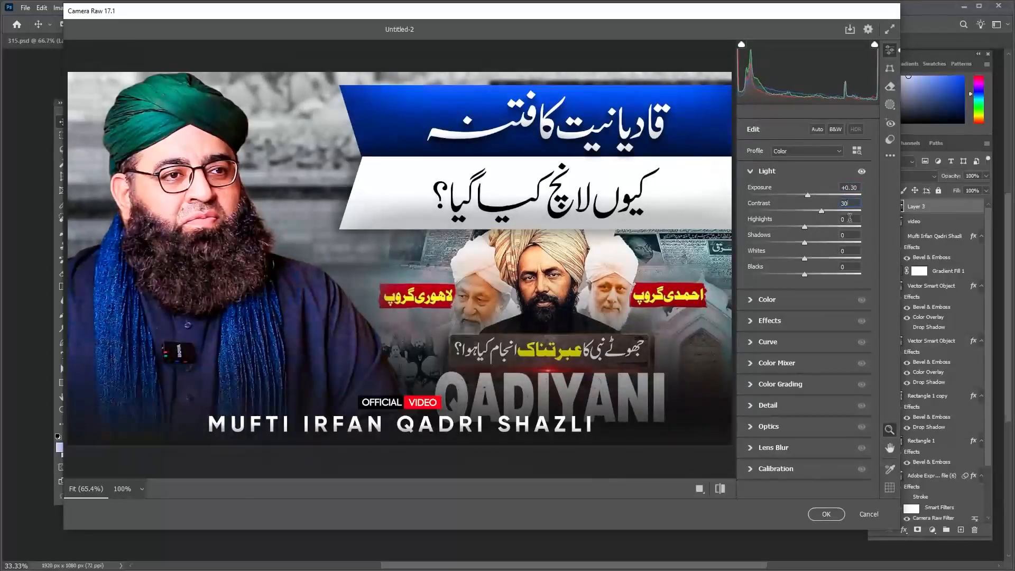
key("BackSpace")
key("BackSpace")
type("2")
type("0")
- Set Blacks to -10 and Shadows to 10 in the Camera Raw light adjustments
left_click(846, 266)
type("-10")
left_click(844, 235)
type("10")
- Set Vibrance to 30 and Saturation to 10, cool the Temperature to about -13 and slightly adjust the Tint
left_click(756, 303)
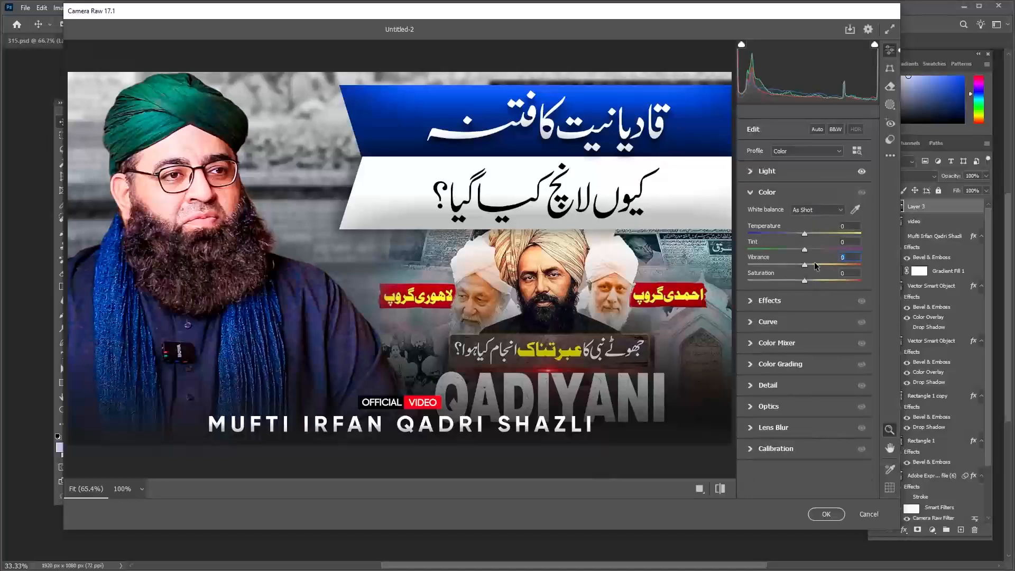
type("30")
left_click(851, 272)
type("10")
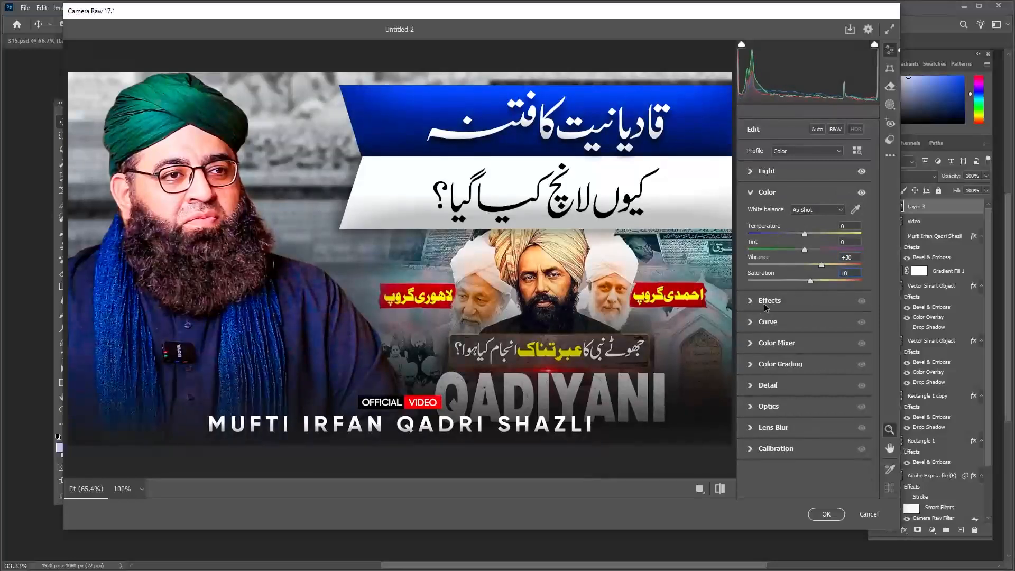
key("Return")
left_click_drag(802, 231, 798, 233)
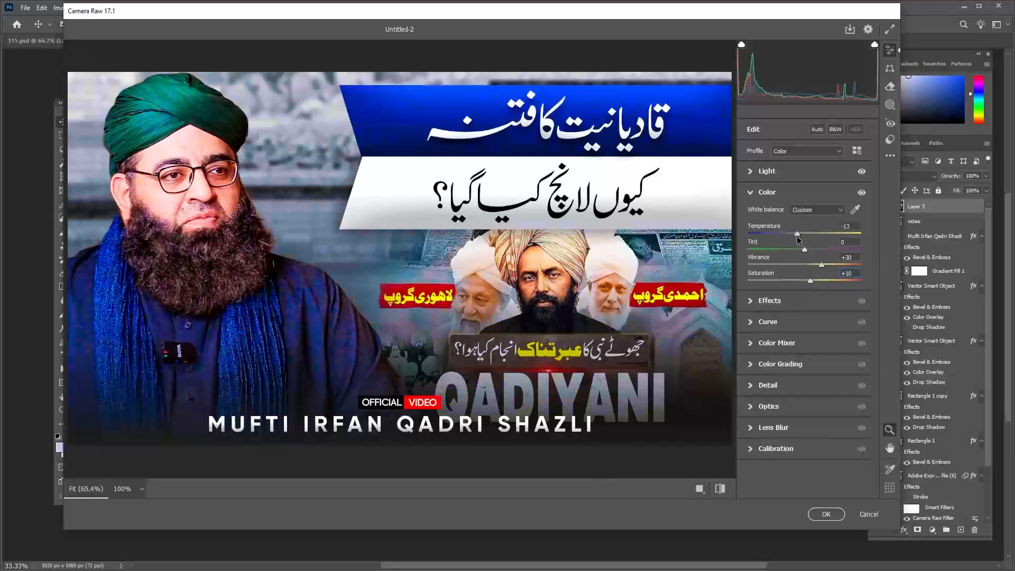
left_click_drag(811, 248, 801, 257)
- Add slight sharpening, set the Optics vignette to about -82 and apply the Camera Raw Filter
left_click(748, 306)
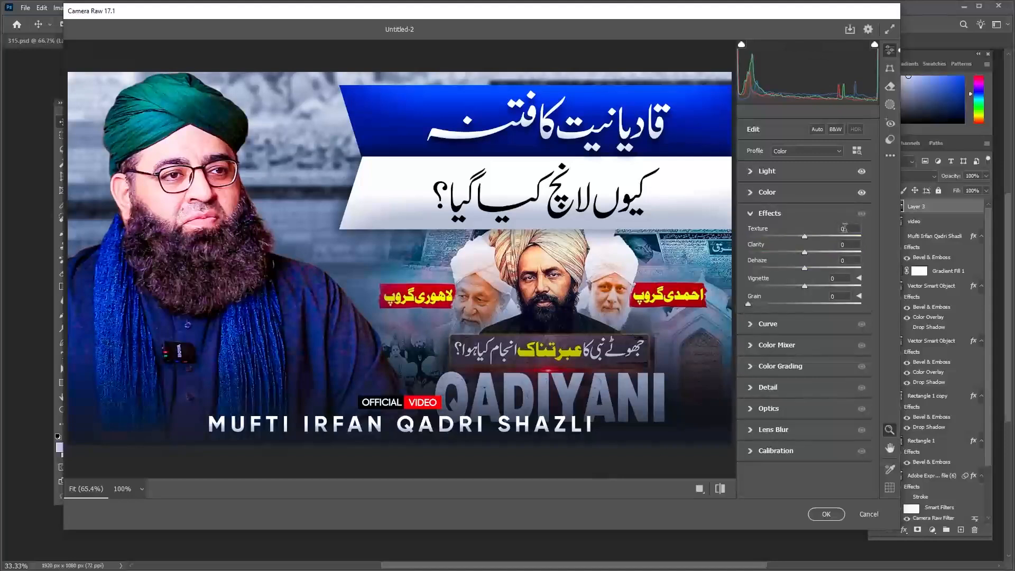
left_click(749, 390)
left_click(836, 316)
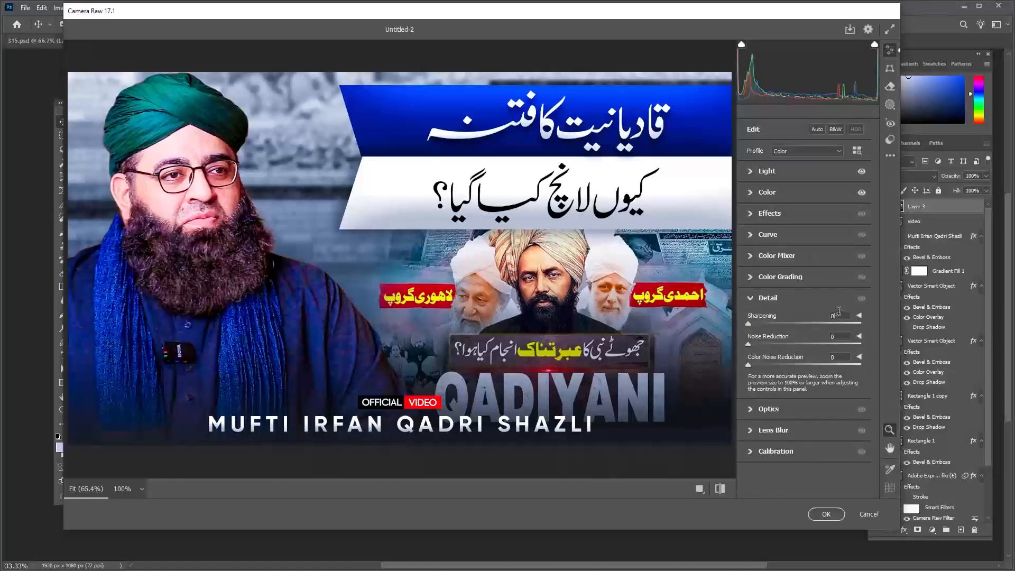
type("2")
left_click(751, 413)
left_click(758, 365)
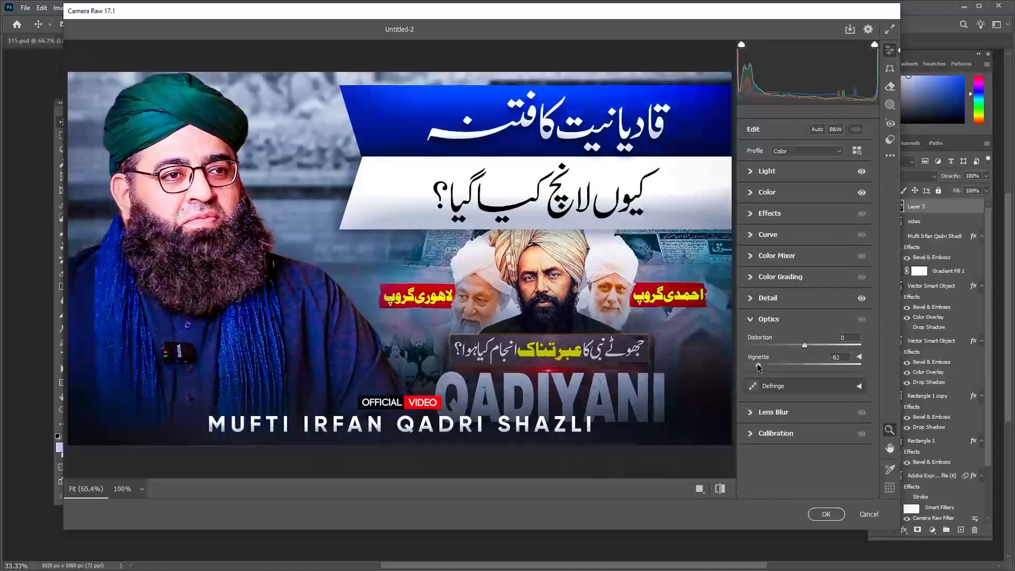
left_click(817, 514)
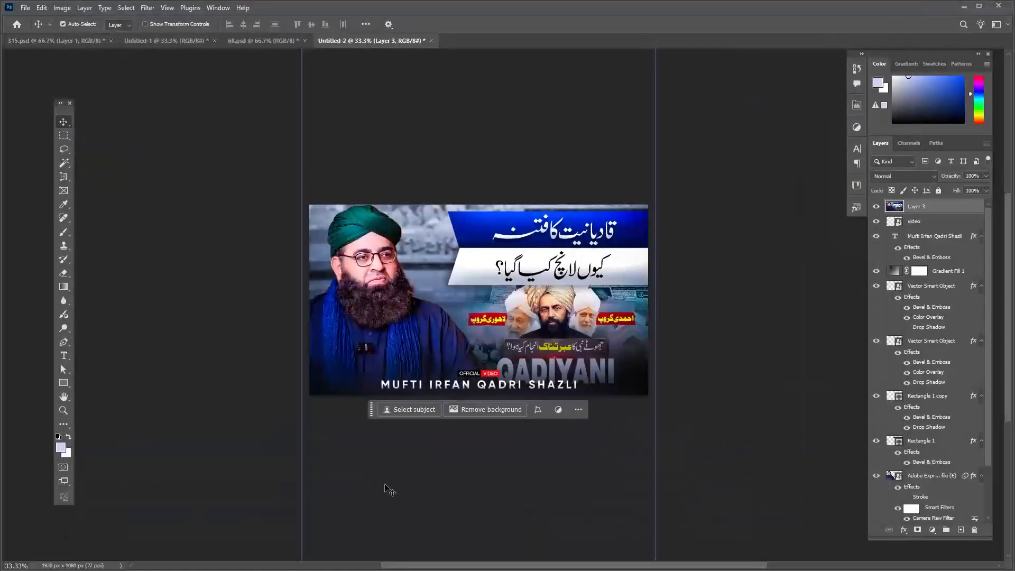
- Examine the color-graded thumbnail as a whole at several magnifications
key("ctrl+minus")
key("ctrl+0")
key("ctrl+minus")
key("ctrl+minus")
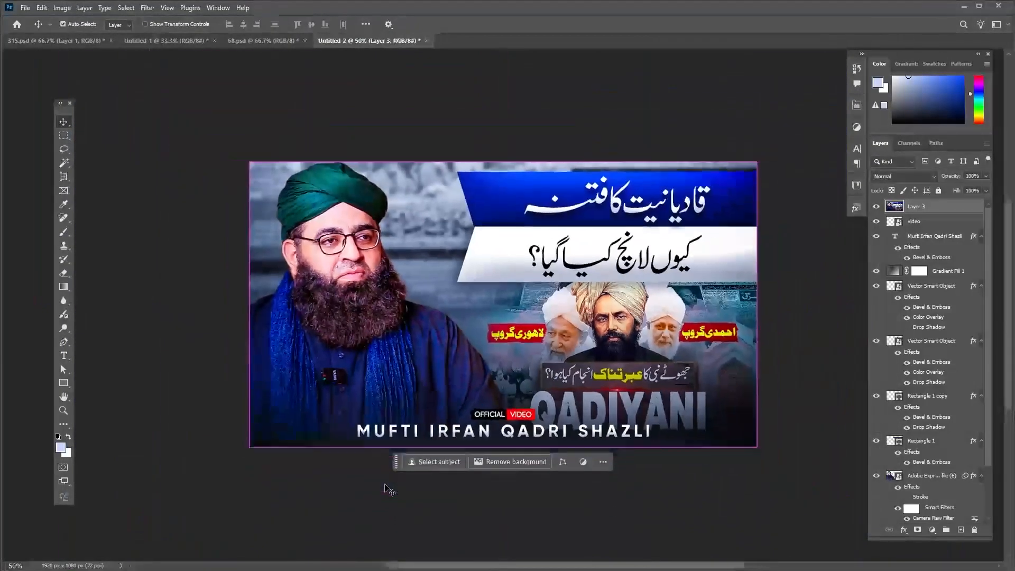
left_click(226, 410, "ctrl")
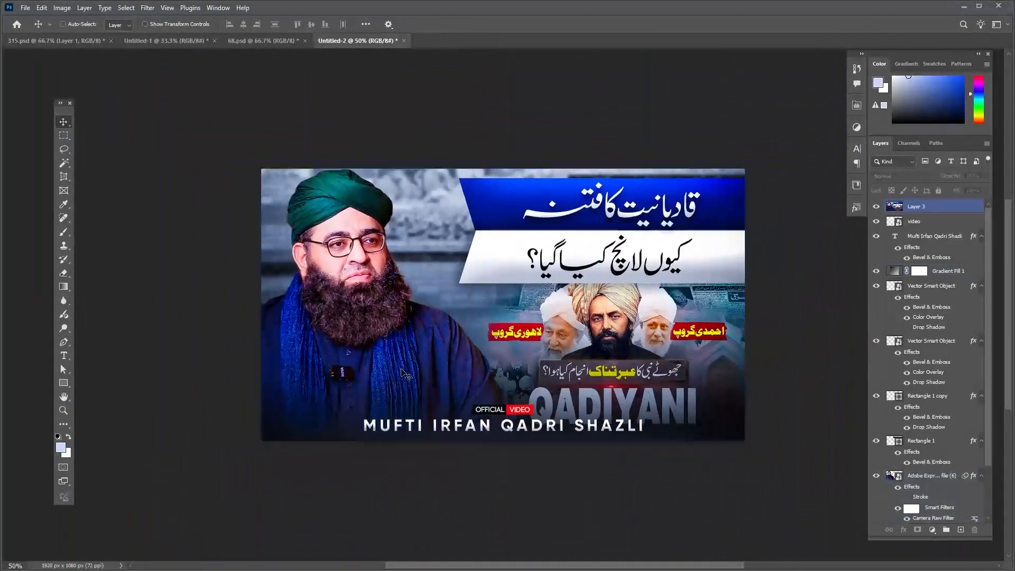
key("ctrl+0")
key("ctrl+minus")
left_click(406, 374, "ctrl")
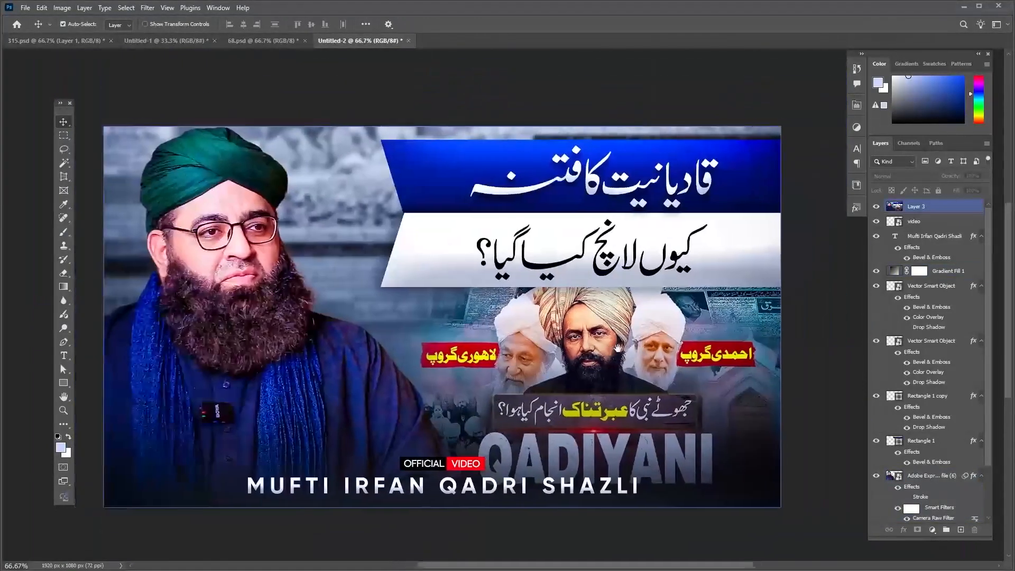
left_click_drag(618, 348, 626, 347)
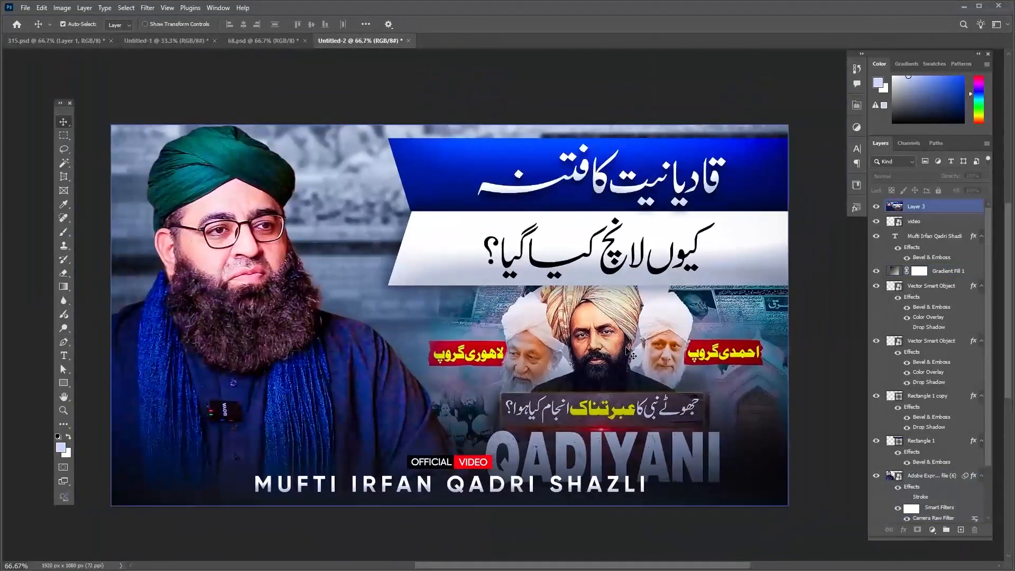